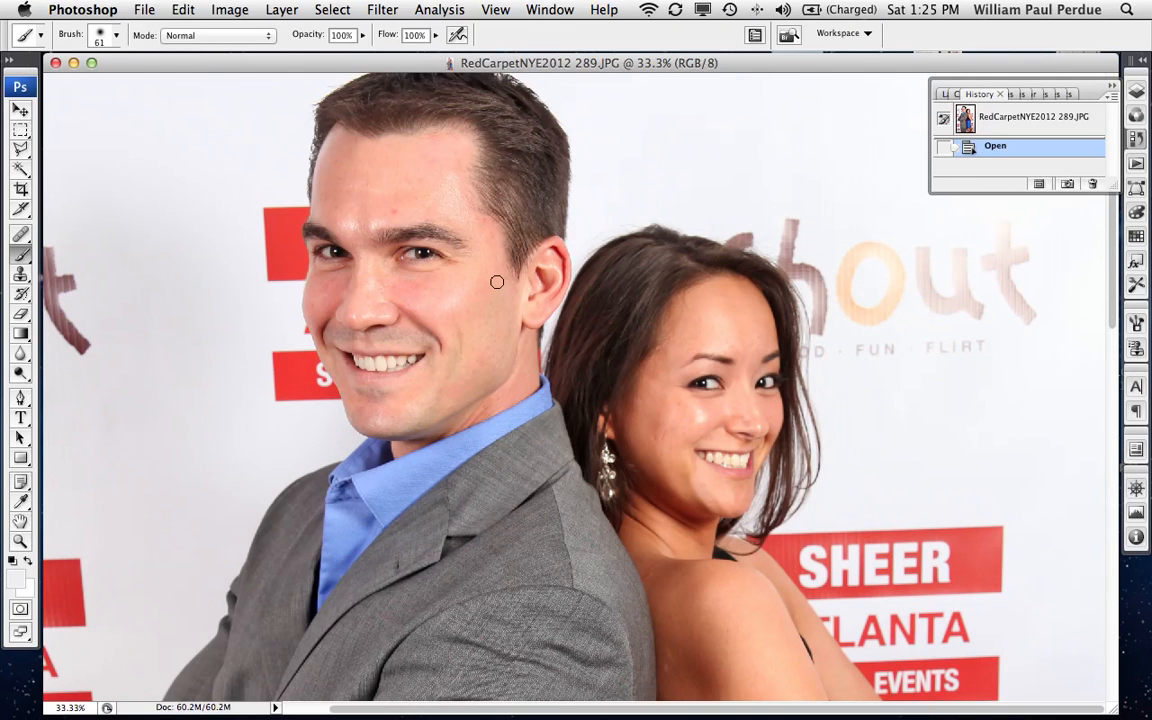
Step: Examine both faces in the photo at up to 100% zoom, looking over the skin on the man's and woman's faces
key("super+plus")
key("super+minus")
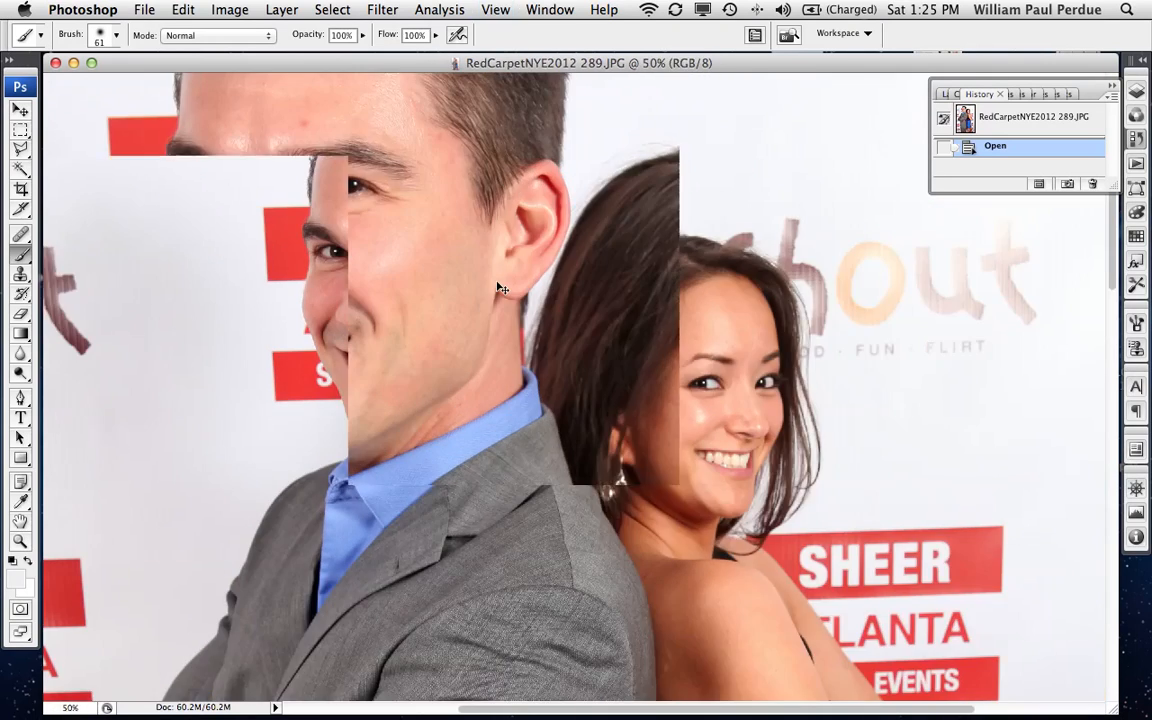
key("super+plus")
key("super+minus")
key("super+plus")
key("super+plus")
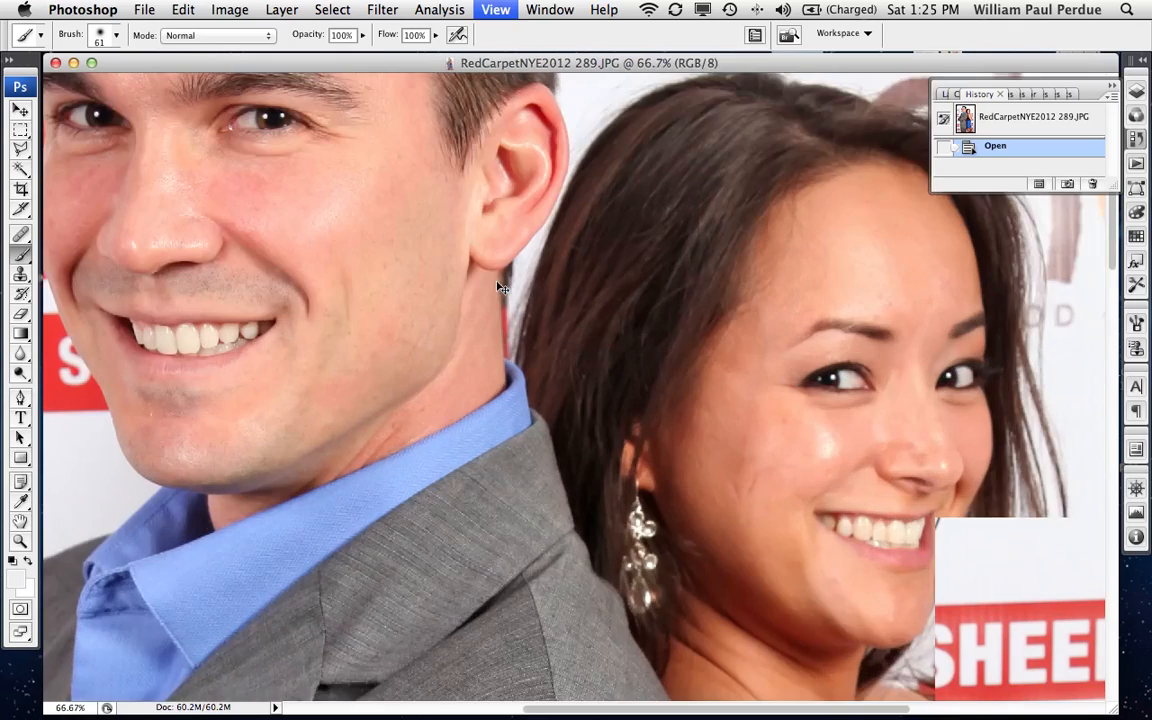
key("super+minus")
key("super+plus")
key("super+plus")
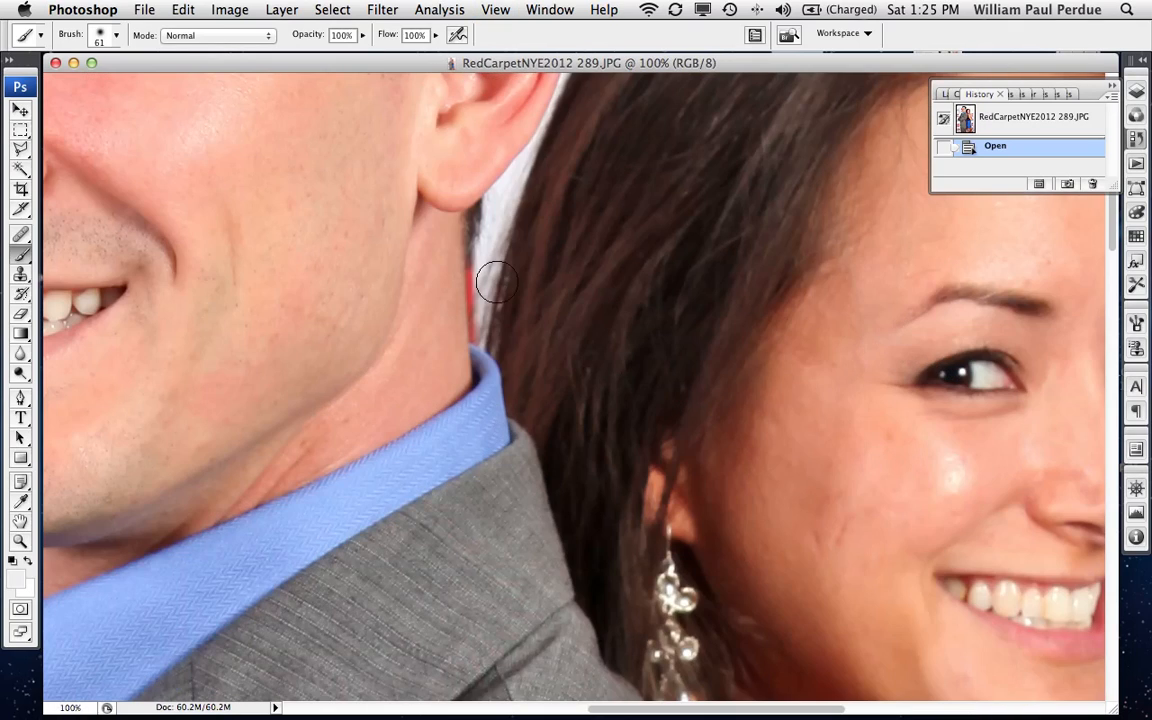
scroll(497, 283, "up", 5)
scroll(497, 283, "left", 5)
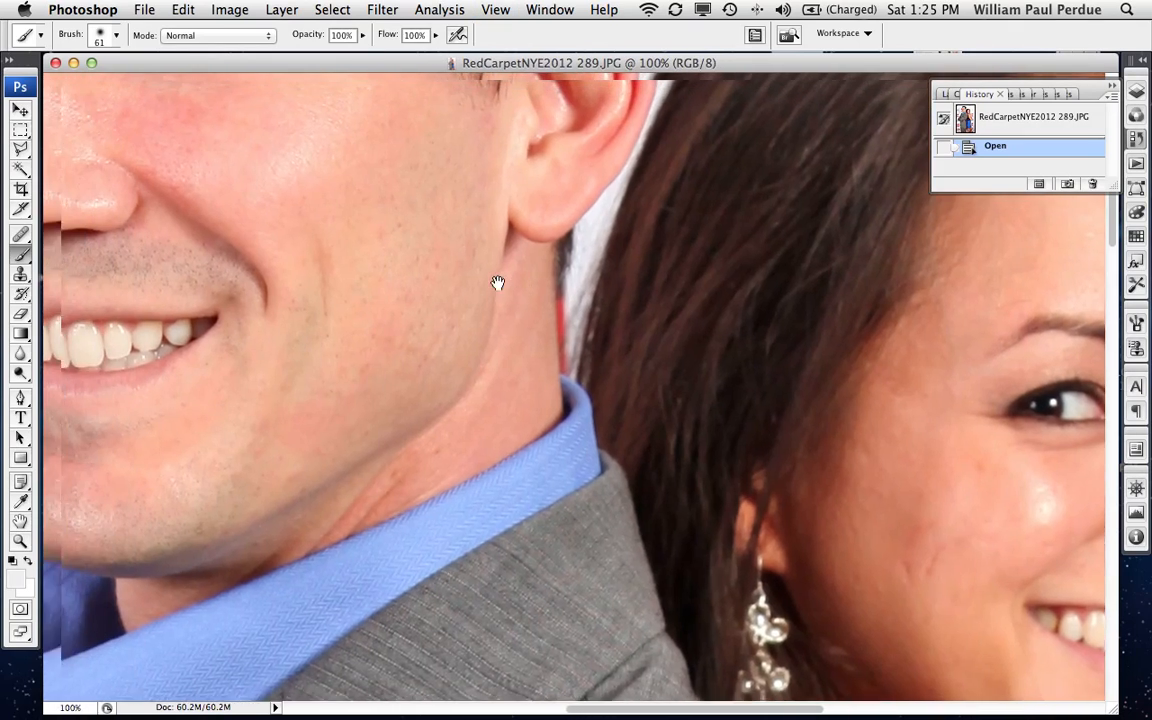
scroll(497, 283, "right", 5)
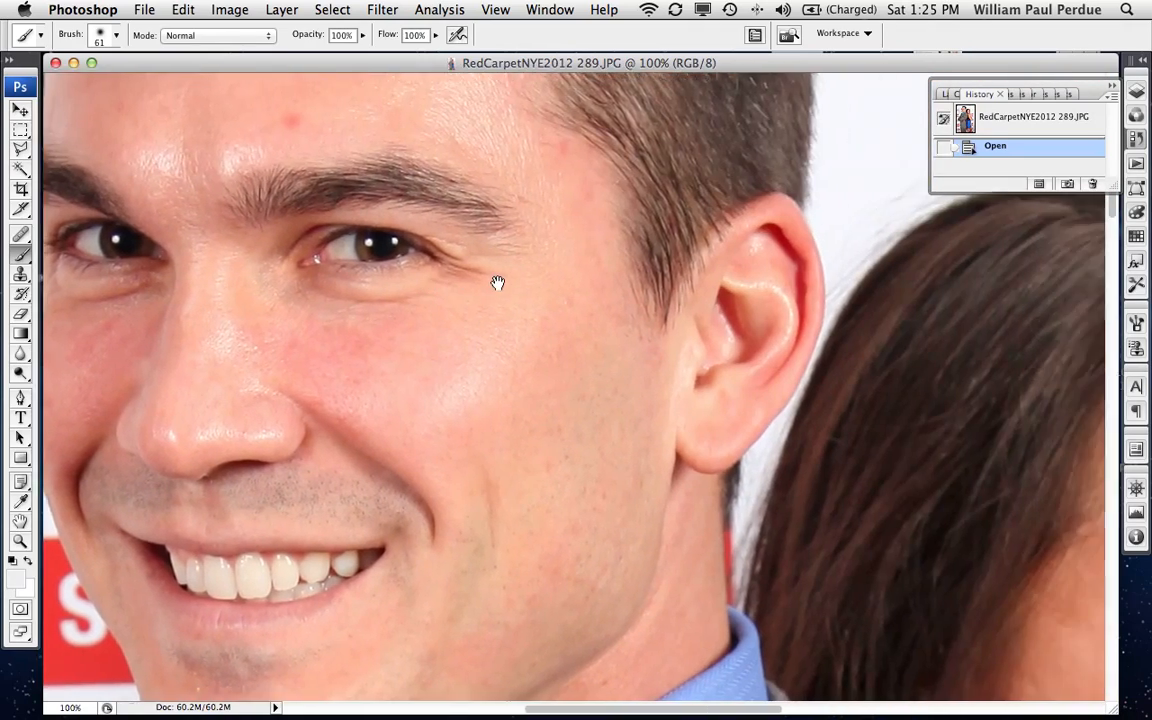
scroll(497, 283, "down", 5)
scroll(497, 283, "left", 5)
scroll(497, 283, "up", 5)
scroll(497, 283, "right", 10)
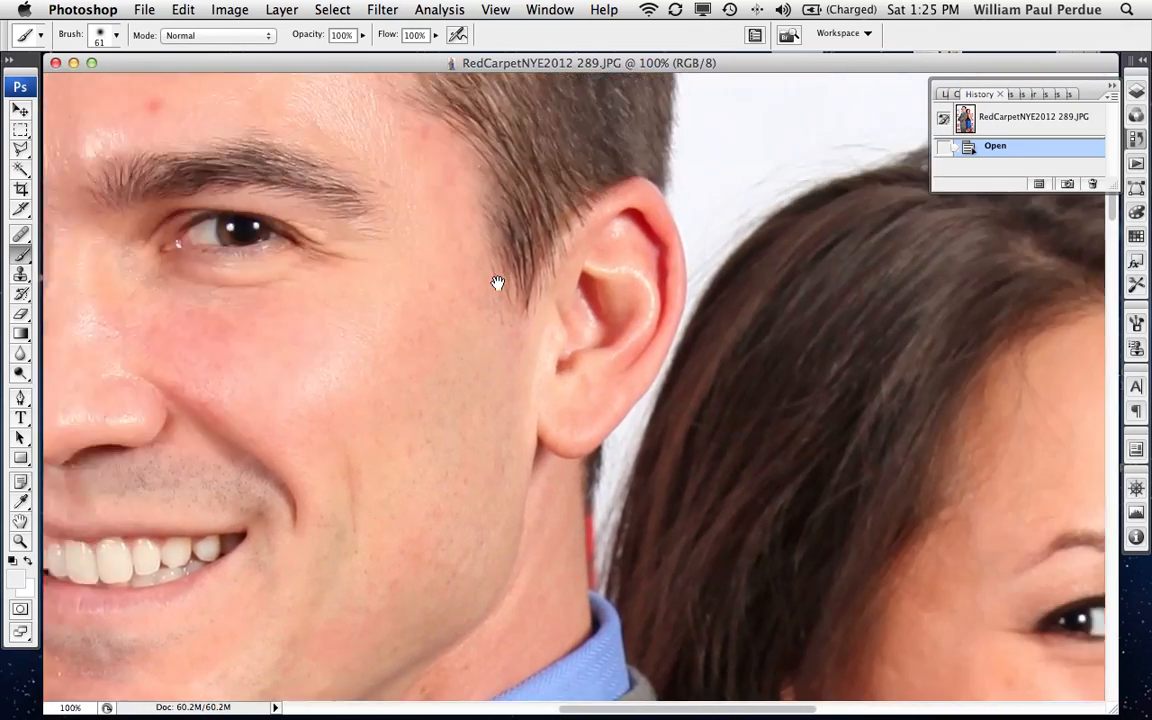
scroll(497, 283, "down", 5)
scroll(497, 283, "left", 5)
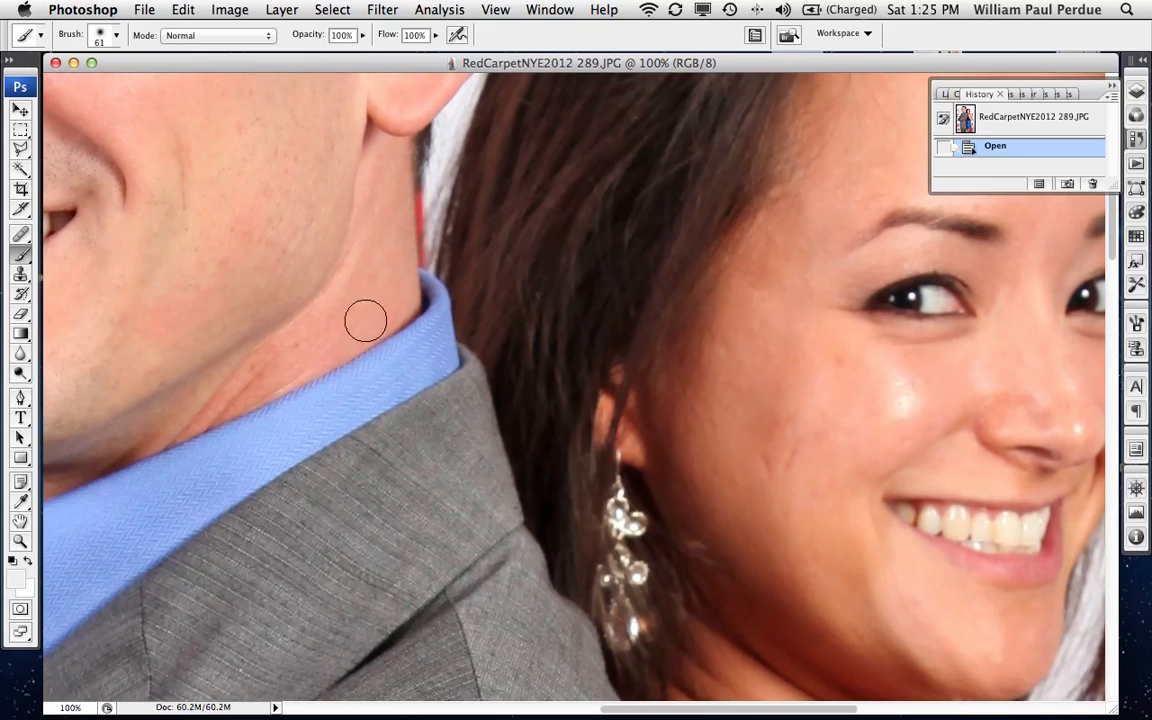
Step: Examine the man's forehead, eyes and cheeks with the Hand tool at 100% and 50% zoom
left_click(20, 522)
left_click_drag(190, 179, 643, 588)
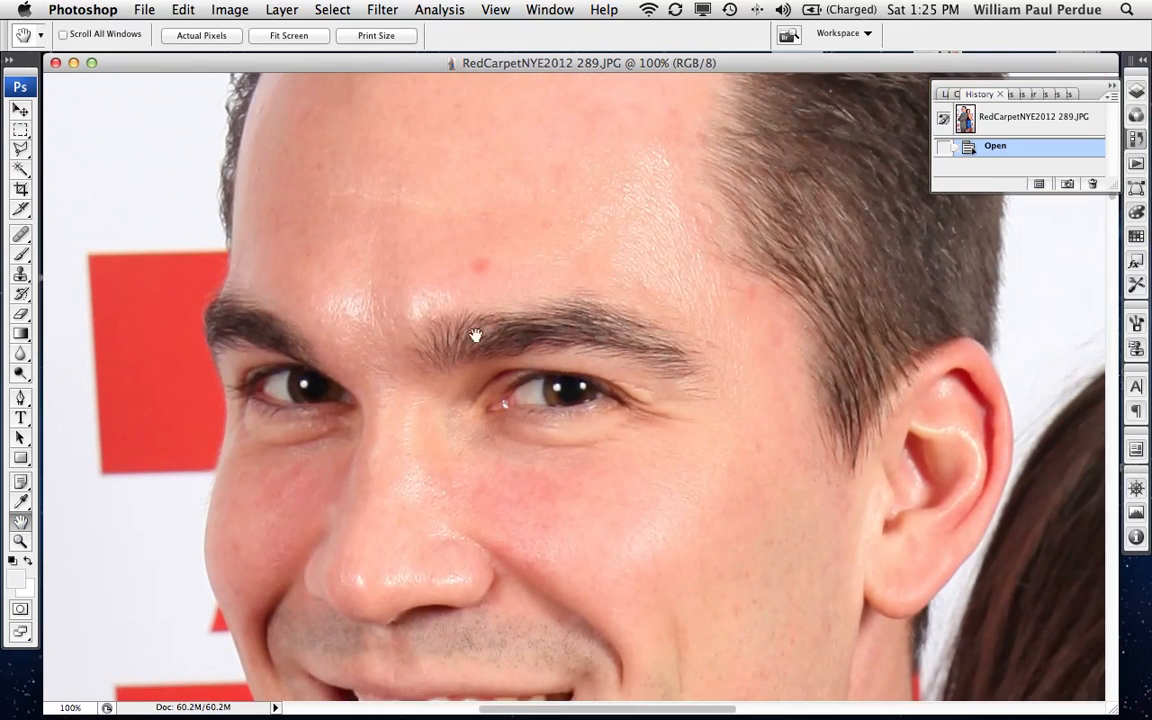
left_click_drag(430, 343, 320, 566)
left_click_drag(800, 437, 478, 399)
left_click_drag(850, 490, 1137, 260)
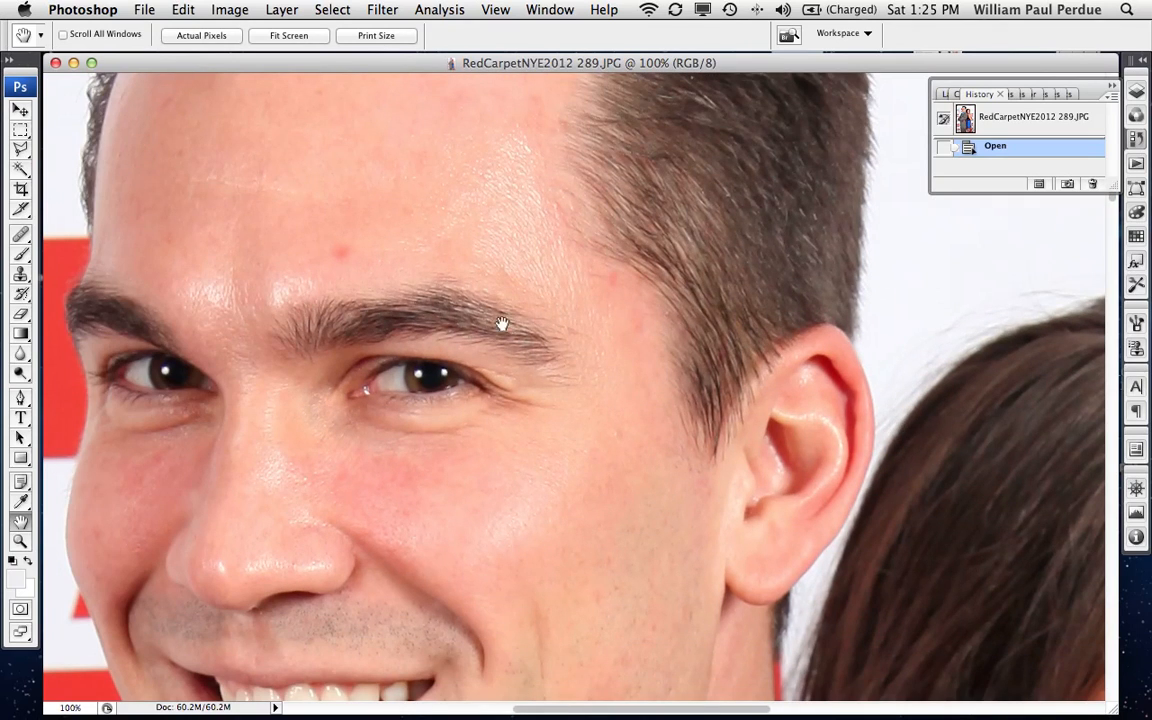
left_click_drag(502, 324, 524, 270)
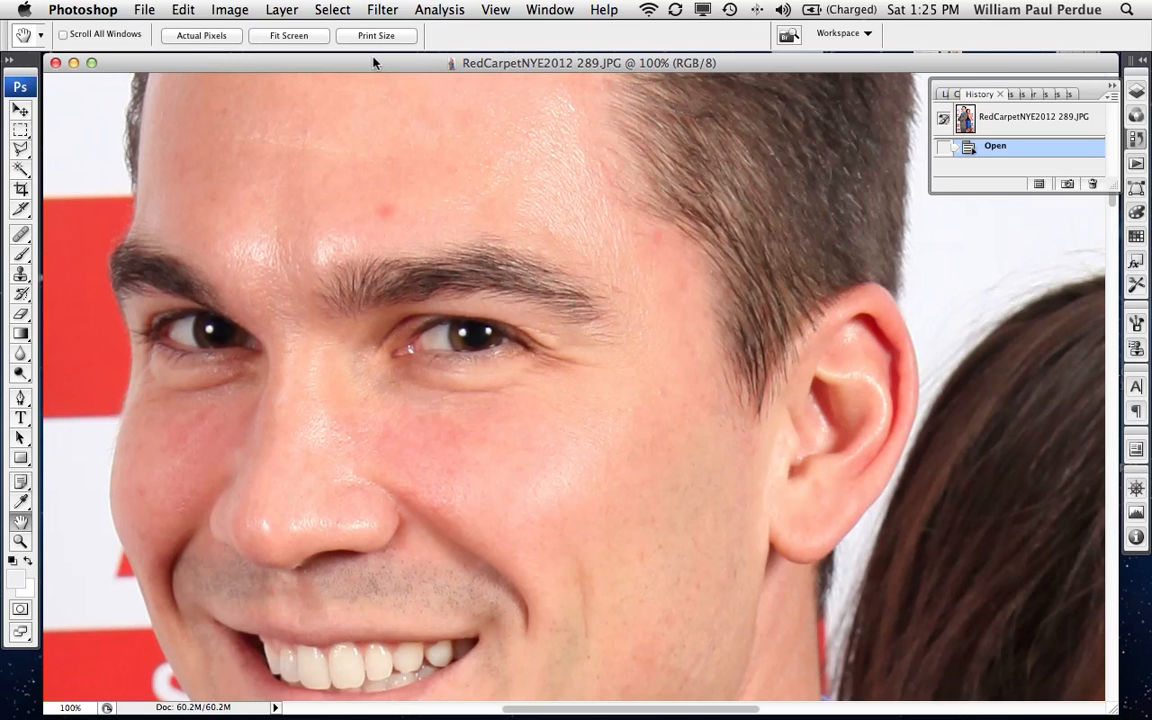
key("super+minus")
key("super+plus")
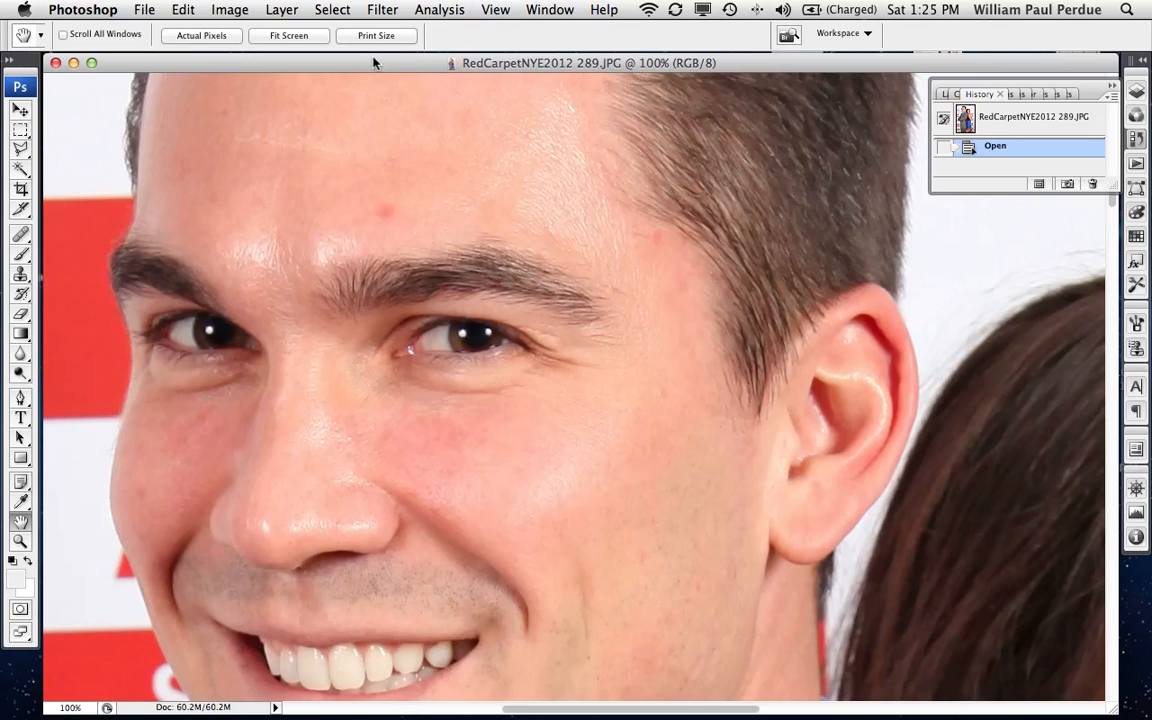
key("super+minus")
key("super+minus")
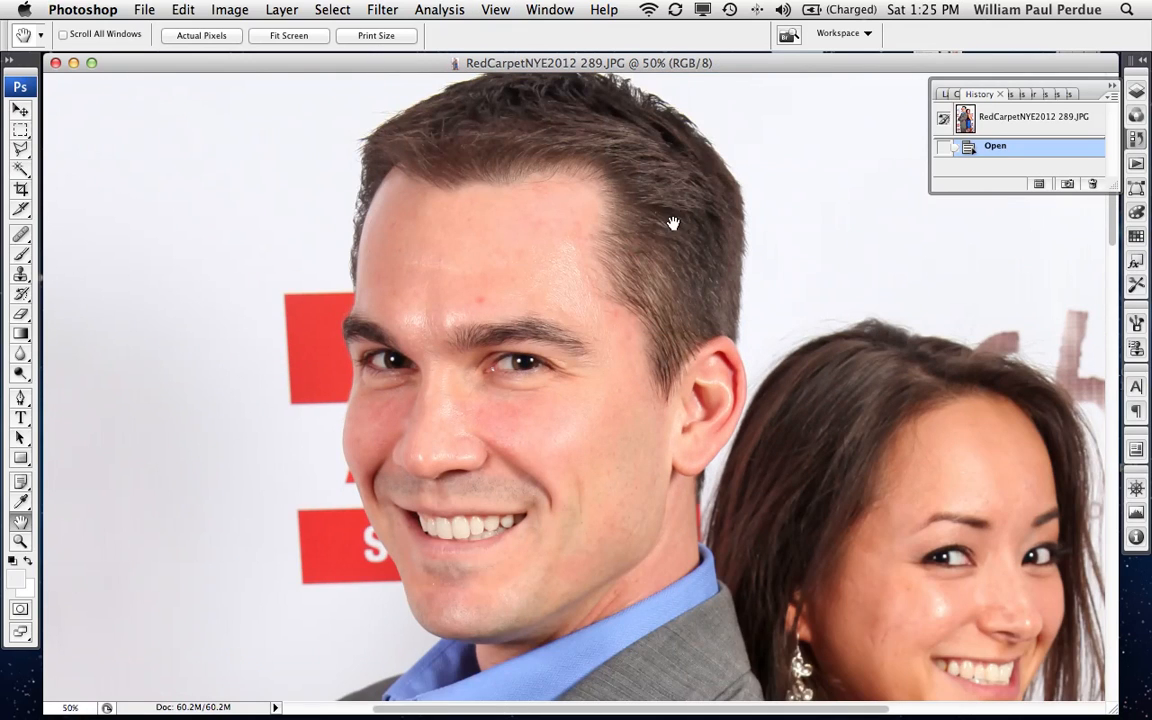
left_click_drag(673, 222, 473, 258)
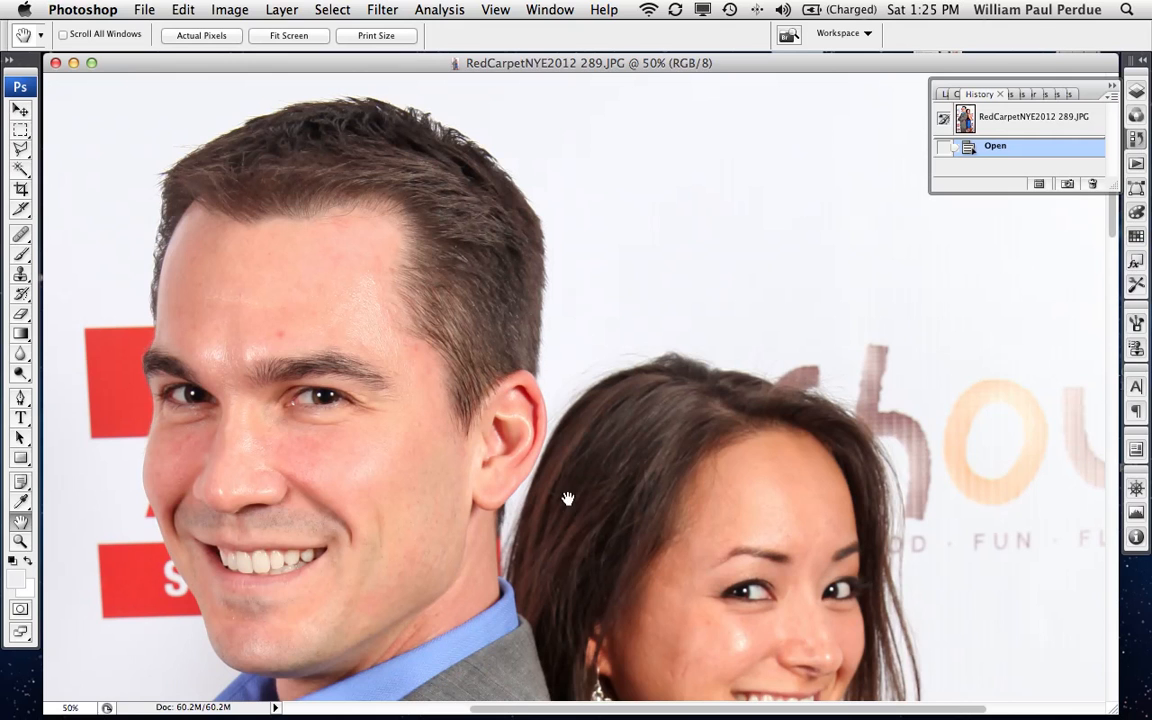
left_click_drag(242, 262, 328, 304)
Step: Set up the Healing Brush with a 31 px diameter for retouching the man's forehead at 200% zoom
key("super+plus")
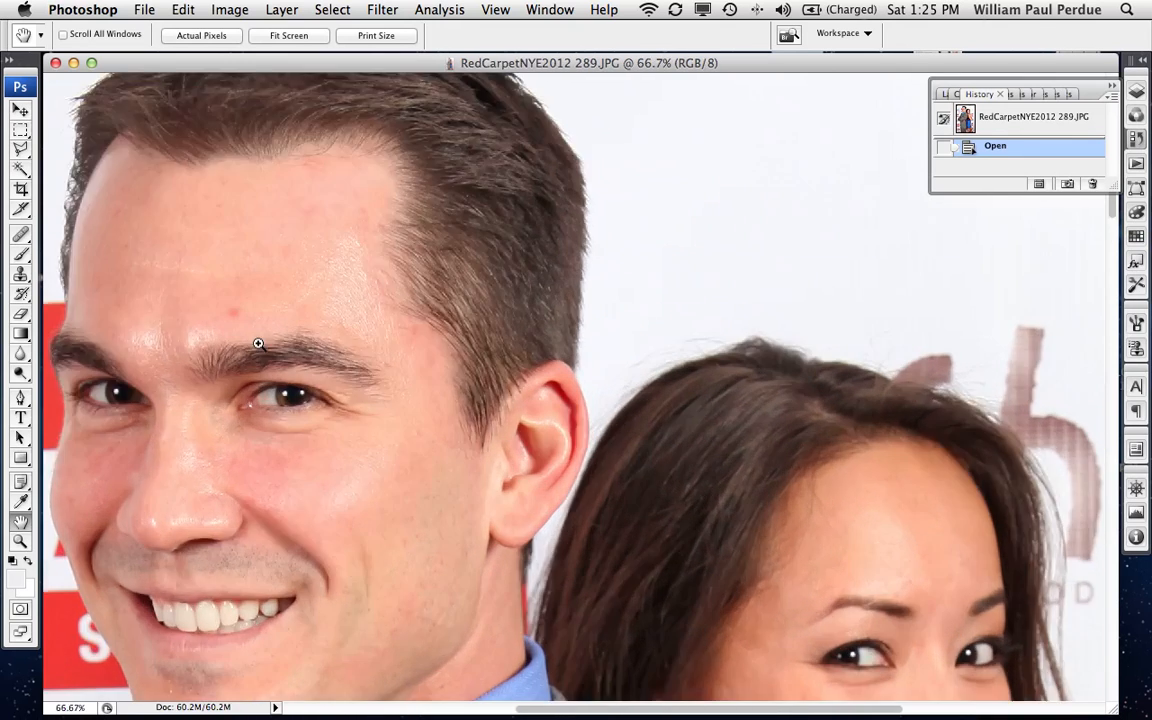
key("super+plus")
key("super+plus")
scroll(259, 344, "left", 10)
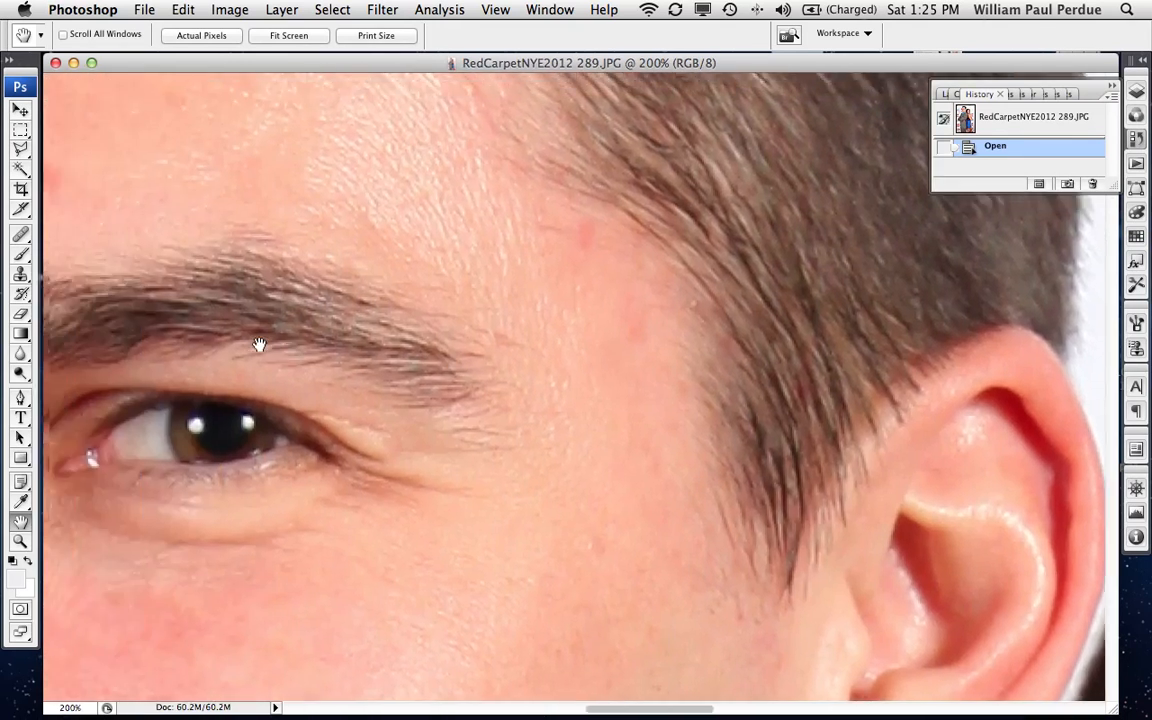
scroll(259, 344, "up", 5)
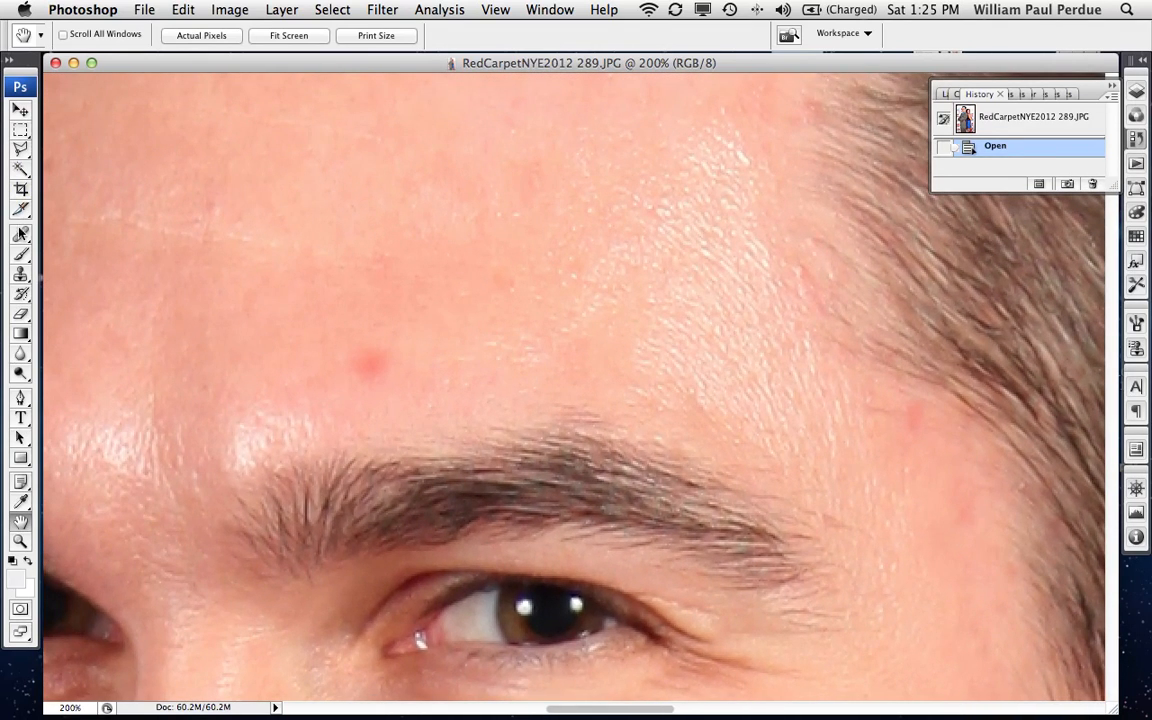
left_click(21, 232)
right_click(251, 337)
left_click_drag(318, 369, 291, 369)
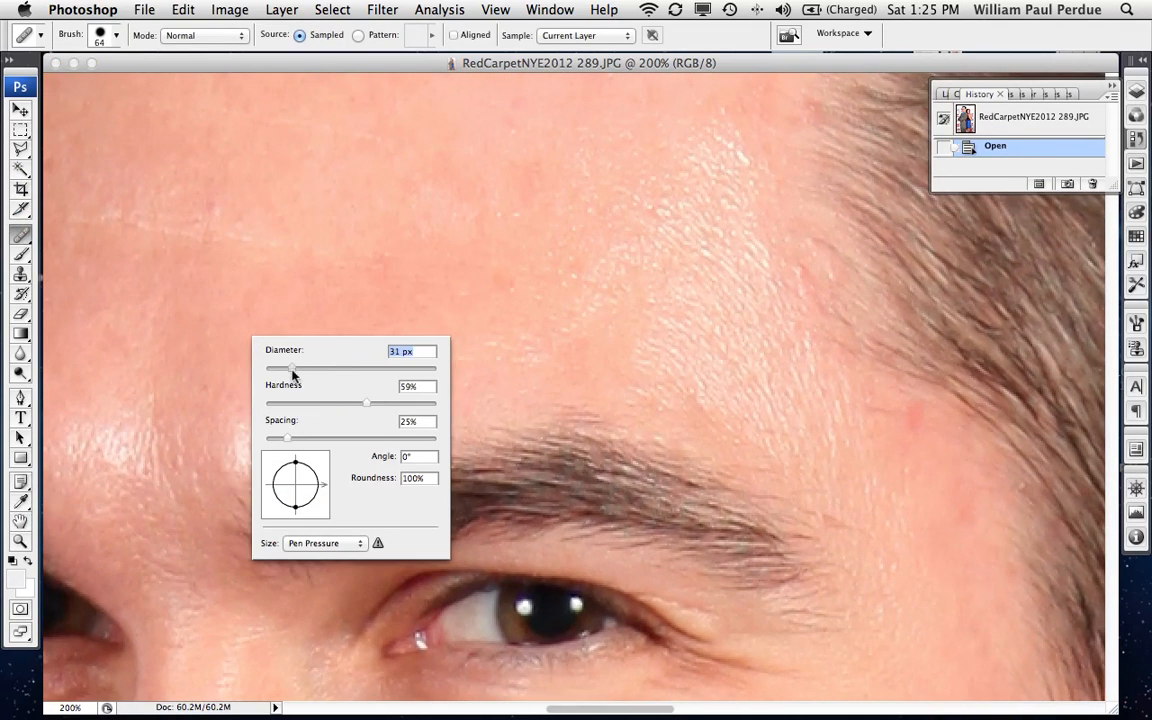
left_click(22, 235)
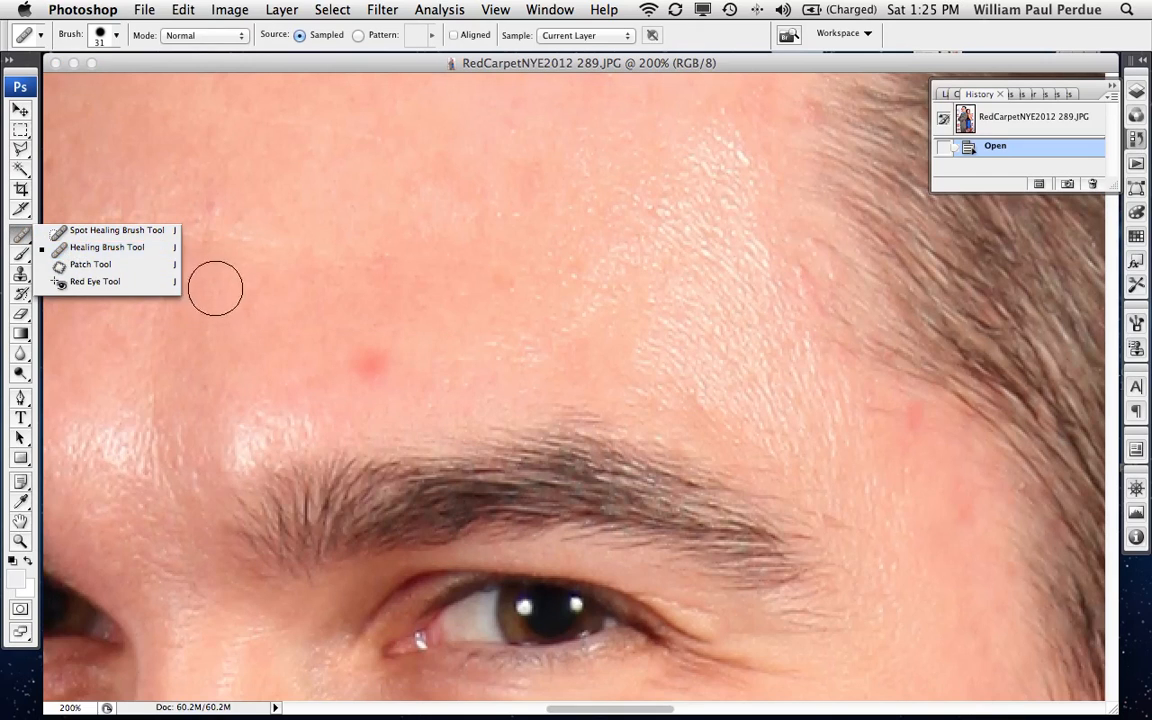
Step: Heal the red spot above the man's eyebrow and the small blemish higher on his forehead using nearby clean skin
left_click(218, 324)
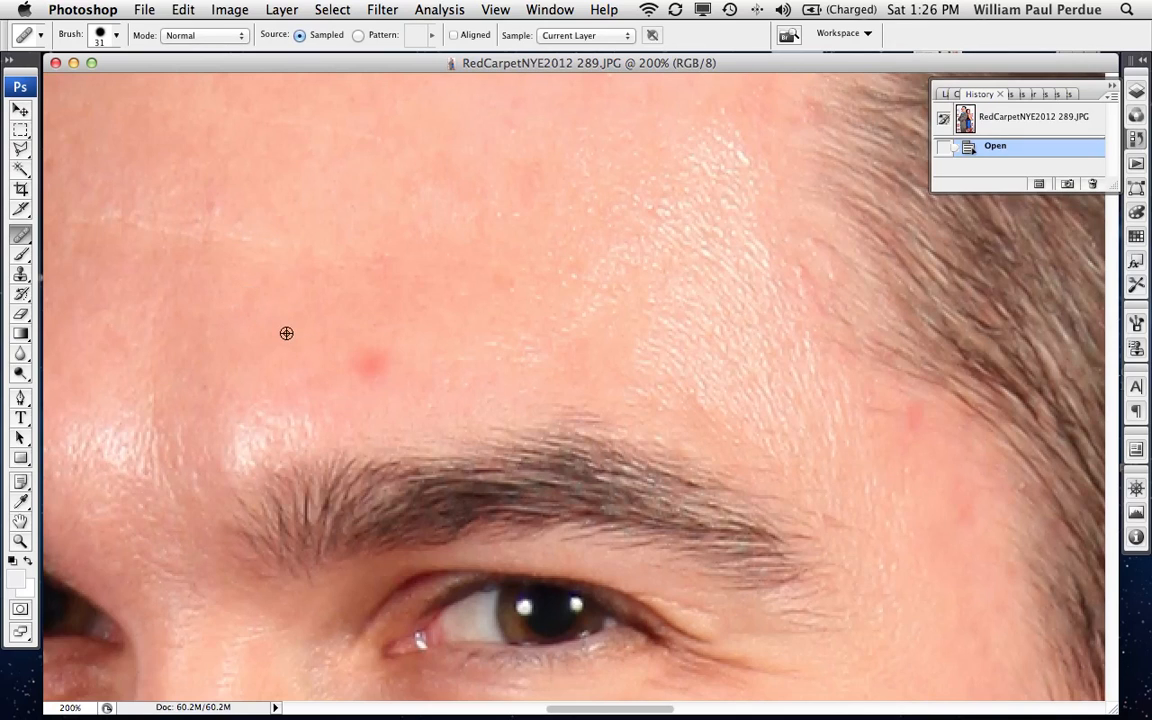
left_click(372, 369)
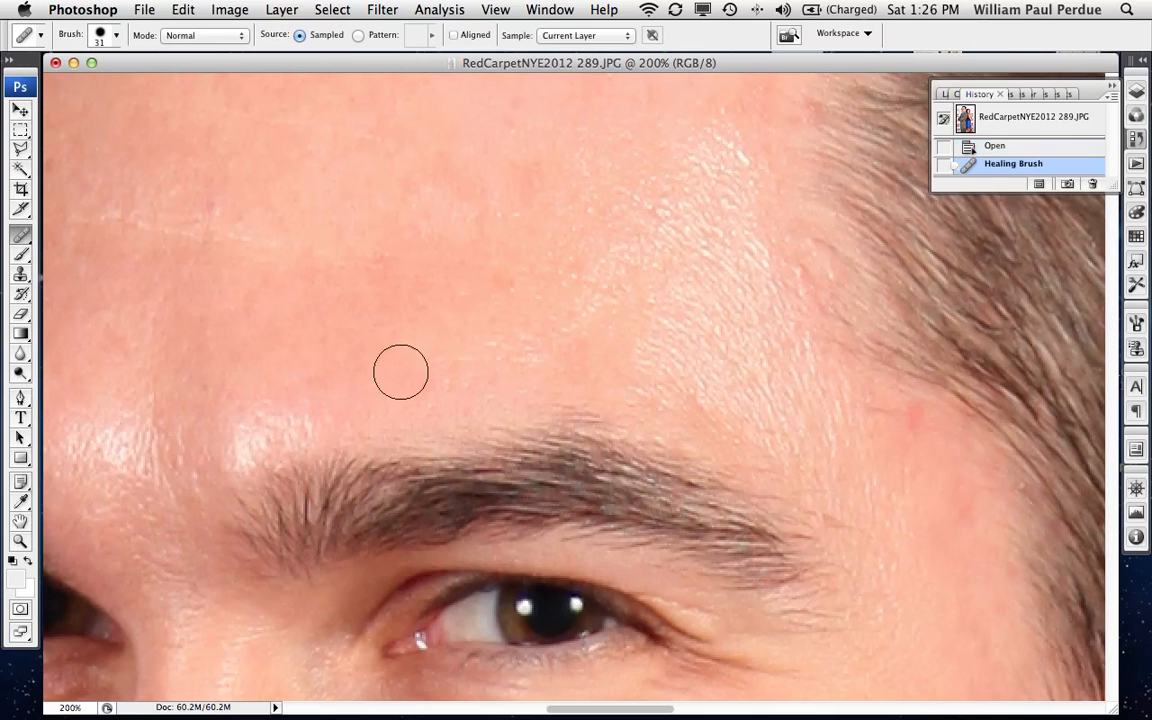
left_click(468, 264, "alt")
left_click(498, 277)
Step: Heal the red spot on the man's temple beside the hairline
left_click_drag(610, 483, 401, 188)
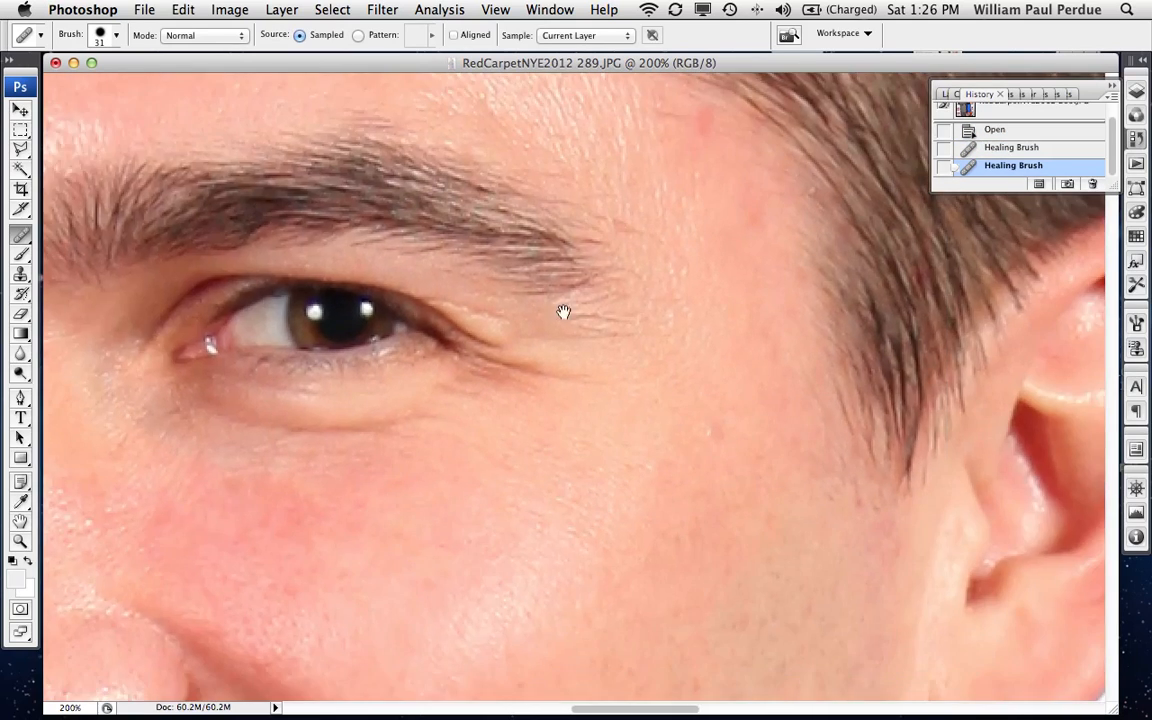
mouse_move(563, 312)
left_mouse_down()
mouse_move(388, 219)
mouse_move(321, 571)
left_mouse_up()
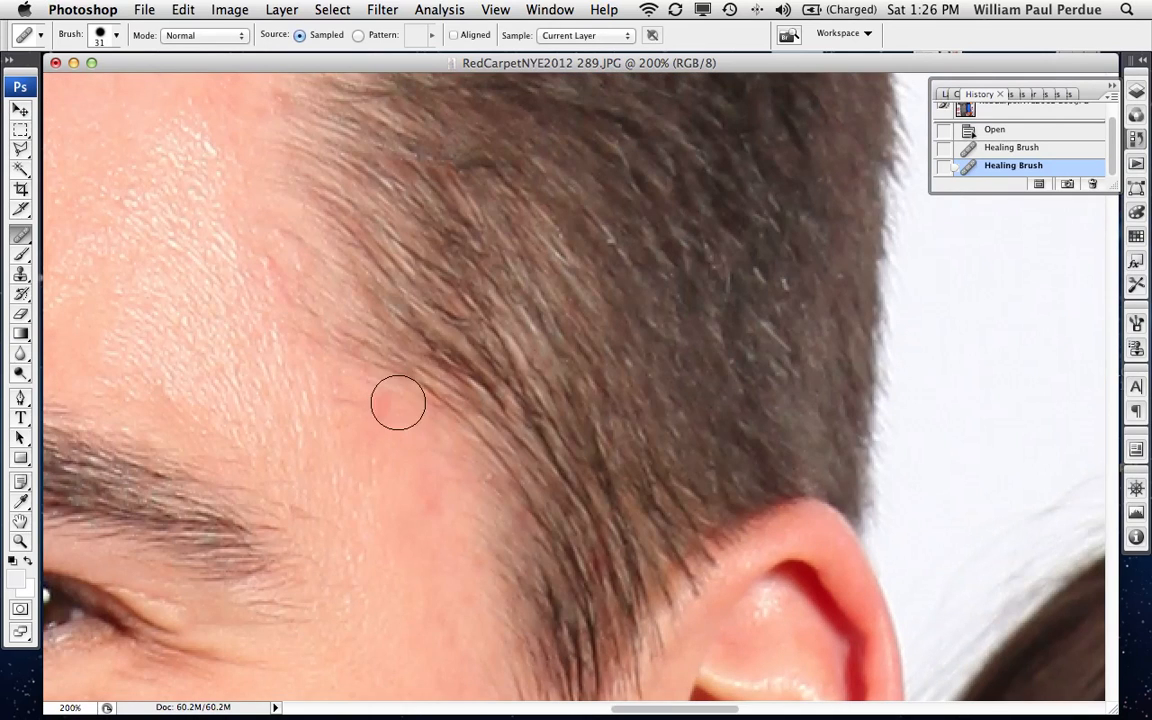
left_click(354, 363)
Step: Heal the blemish on the man's cheek beside the red sign, just below his eye, using skin sampled from the same cheek
mouse_move(394, 490)
left_mouse_down()
mouse_move(347, 103)
mouse_move(880, 350)
mouse_move(1090, 340)
left_mouse_up()
mouse_move(330, 405)
left_mouse_down()
mouse_move(368, 414)
mouse_move(419, 581)
left_mouse_up()
left_click(432, 357, "alt")
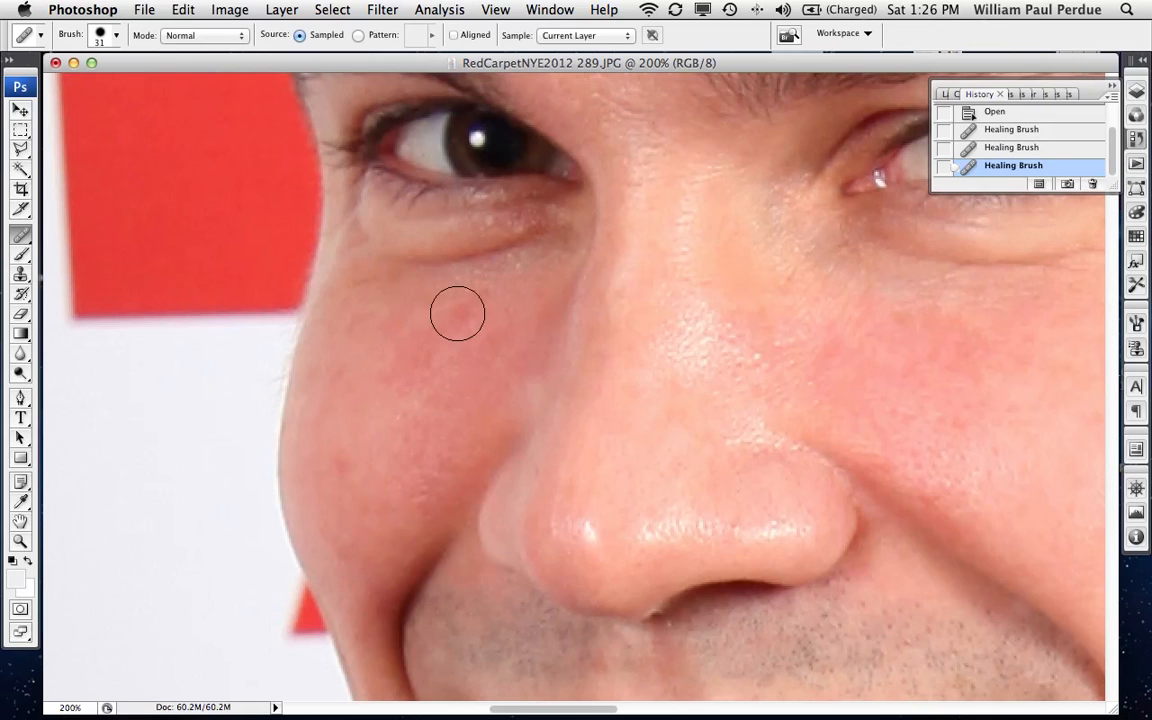
left_click(458, 313)
left_click_drag(487, 301, 476, 411)
key("super+z")
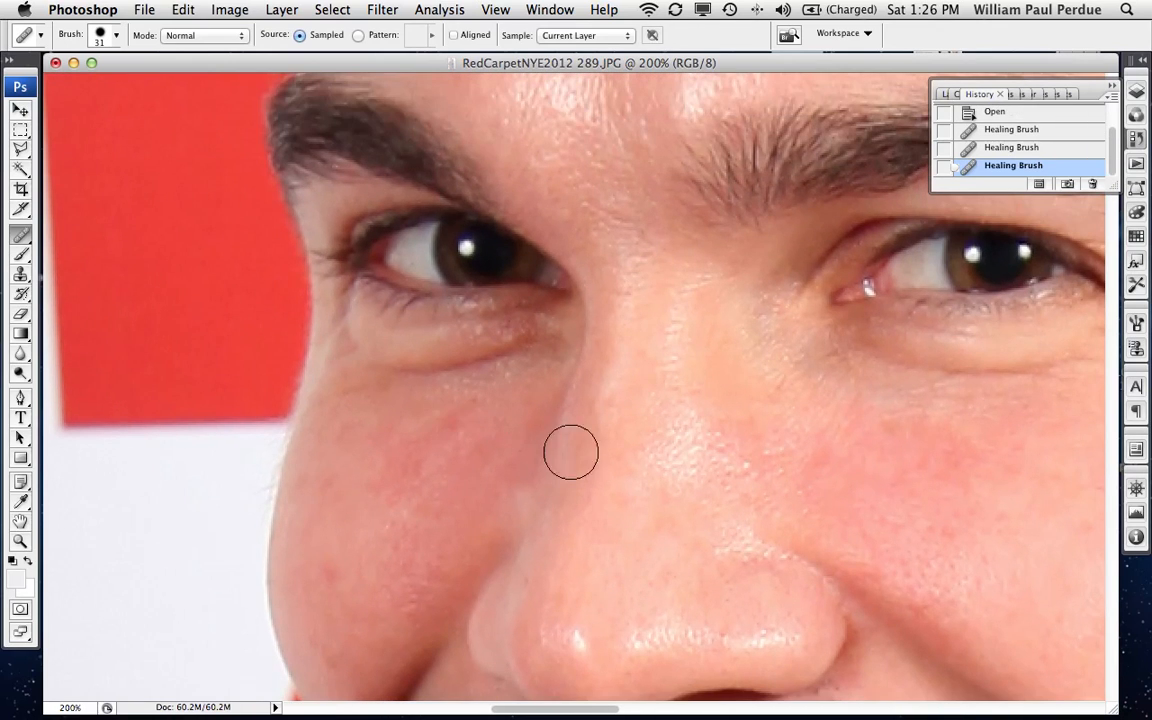
left_click(465, 481, "alt")
left_click(443, 420)
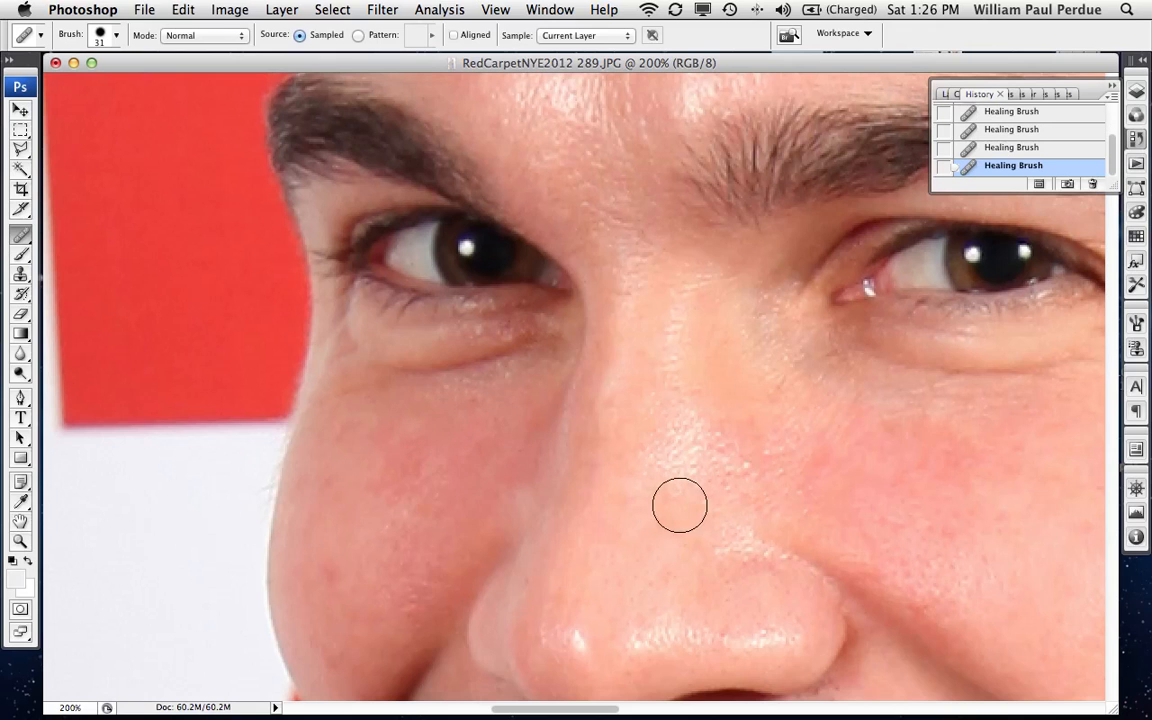
Step: Heal the small blemishes on the man's ear-side cheek and near his sideburn with the Healing Brush
left_click_drag(776, 505, 707, 527)
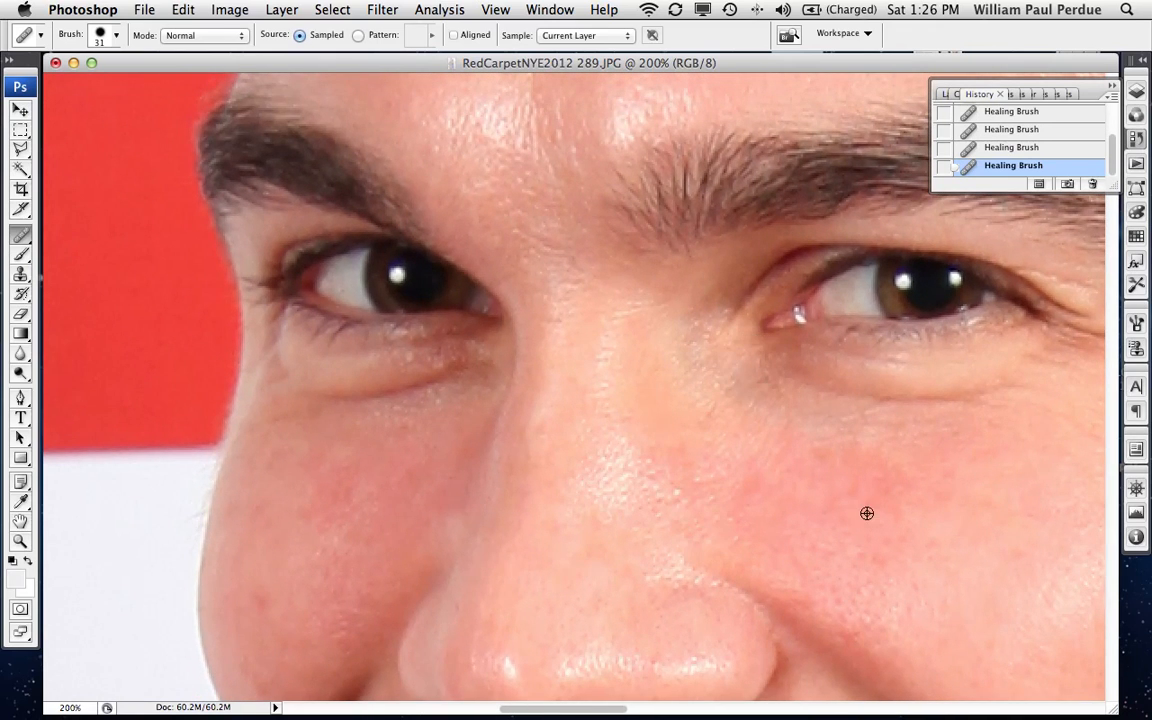
scroll(954, 489, "right", 10)
scroll(954, 489, "down", 2)
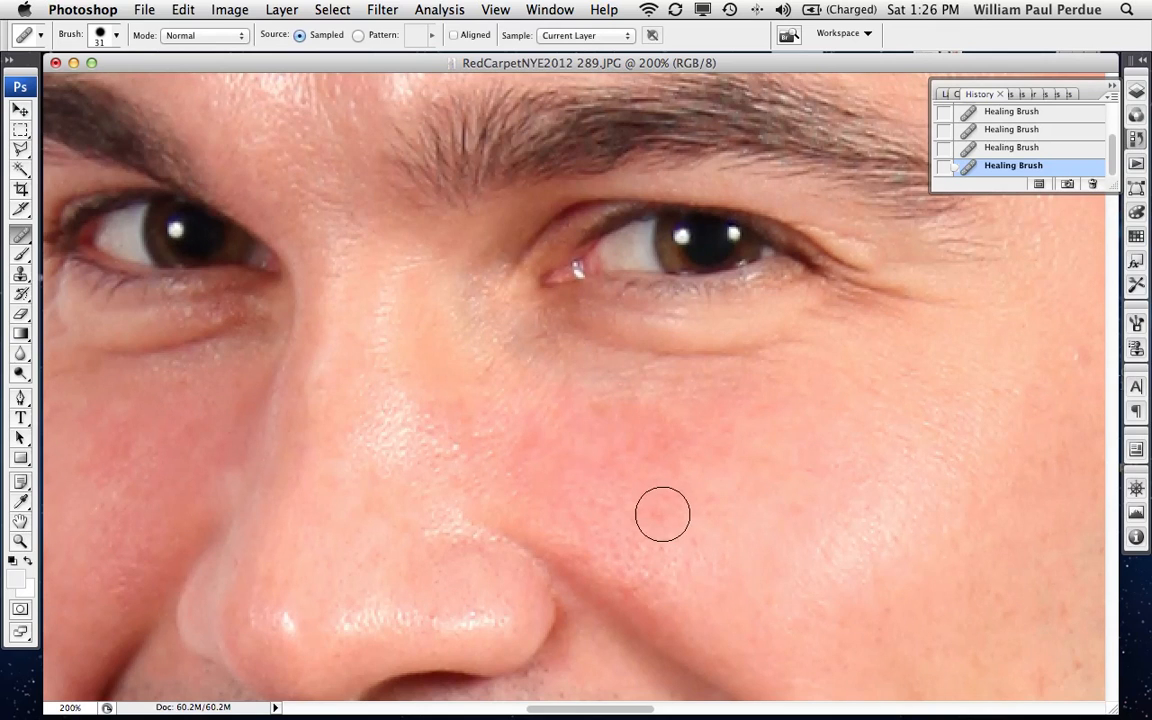
scroll(978, 545, "right", 15)
scroll(978, 545, "down", 4)
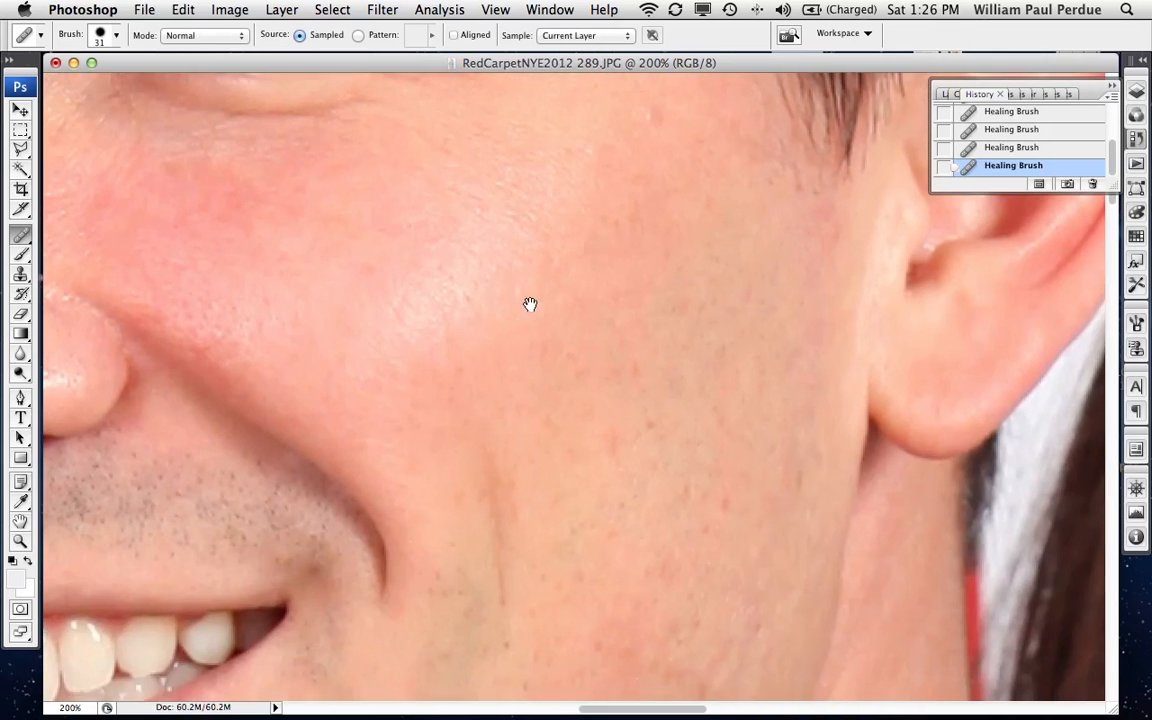
scroll(648, 283, "up", 2)
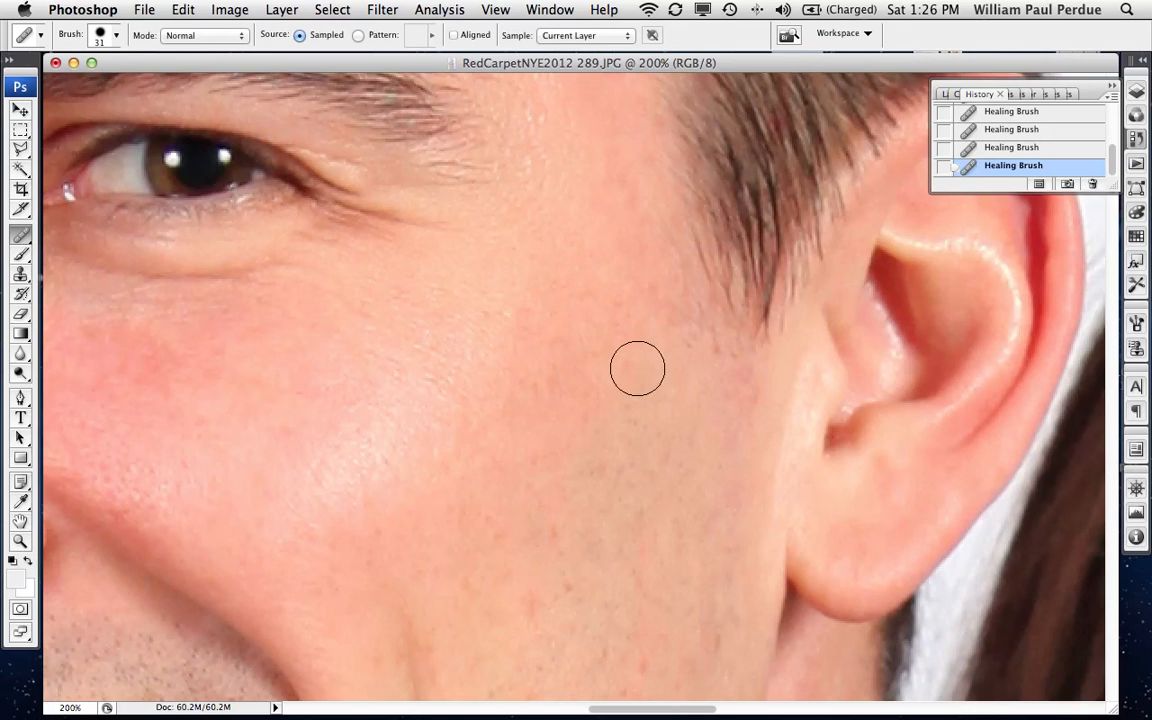
Step: Set up the Clone Stamp tool for the woman's forehead with a 43 px brush and 59% opacity
left_click_drag(795, 385, 429, 393)
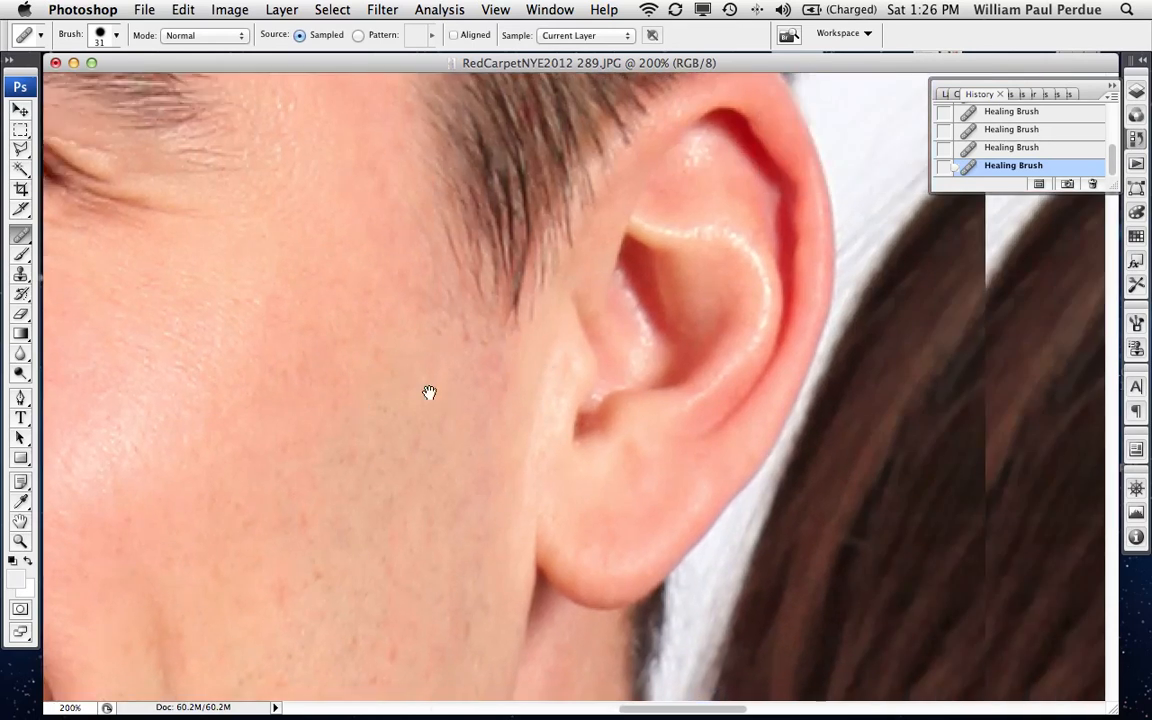
left_click_drag(780, 445, 235, 291)
left_click_drag(575, 436, 379, 309)
left_click_drag(675, 325, 482, 507)
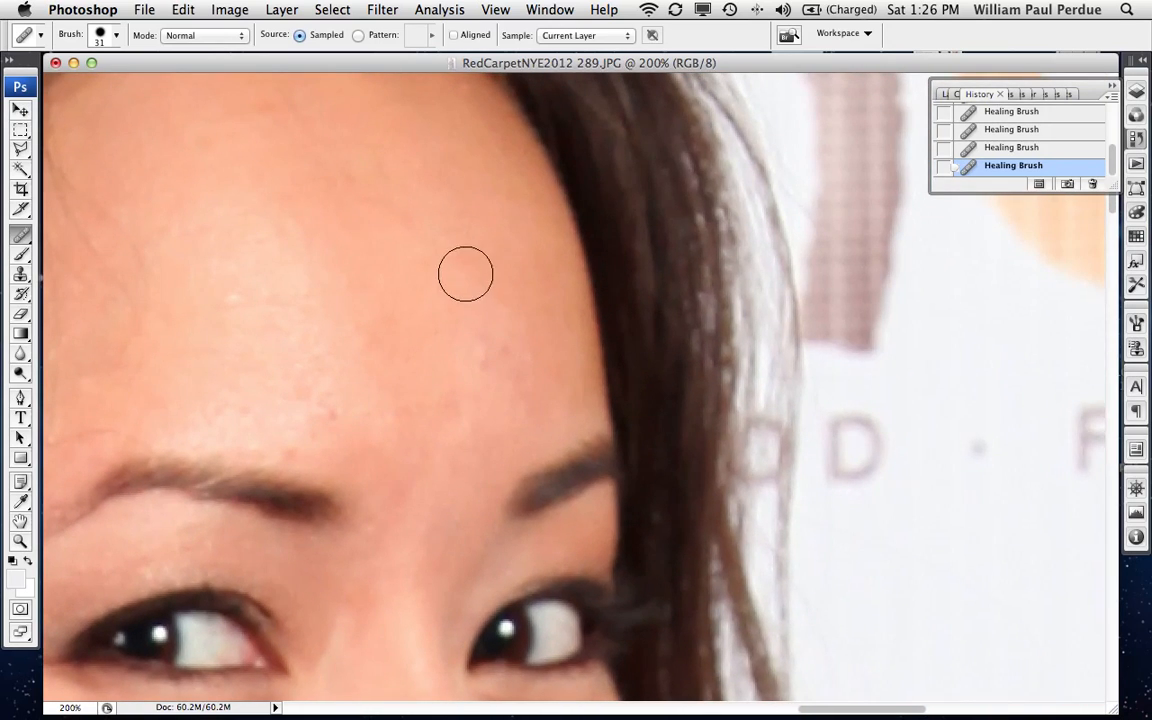
left_click(20, 274)
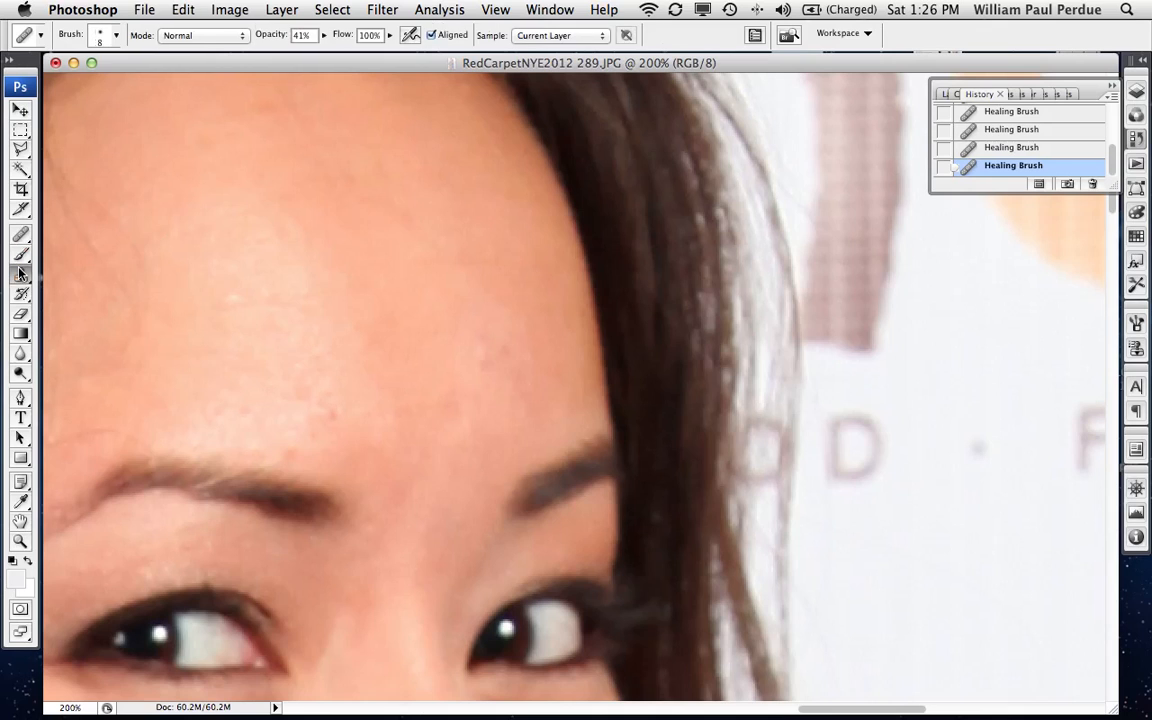
left_click_drag(269, 46, 483, 52)
right_click(482, 307)
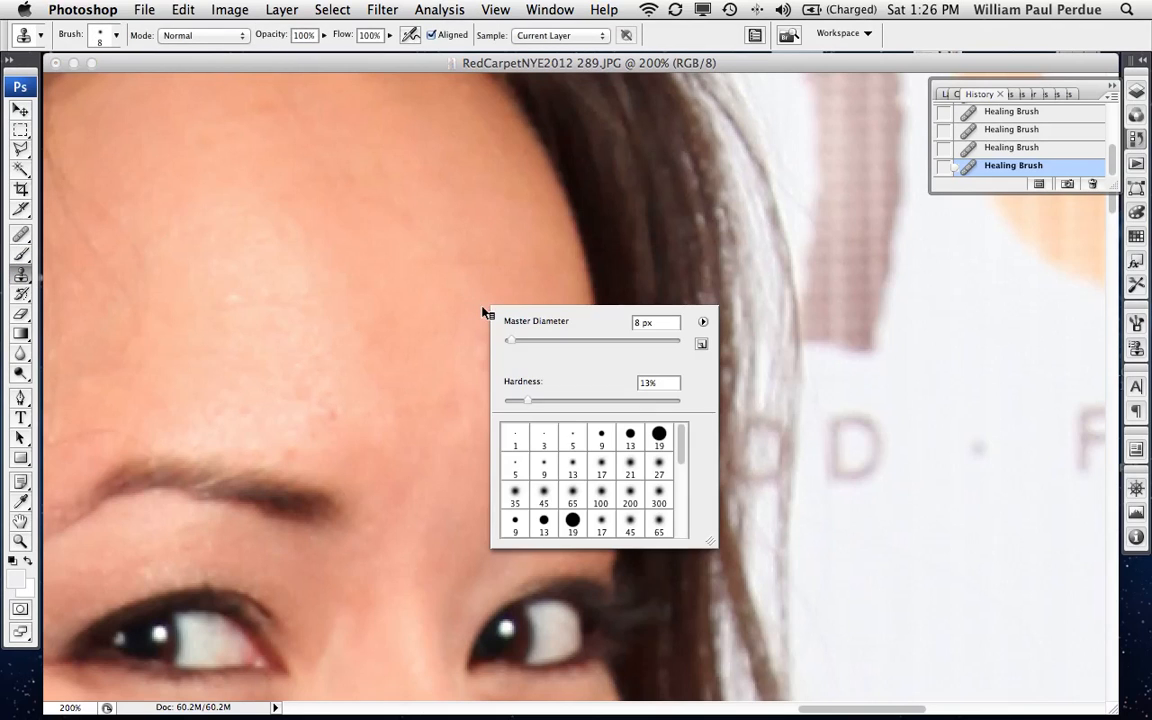
left_click(540, 341)
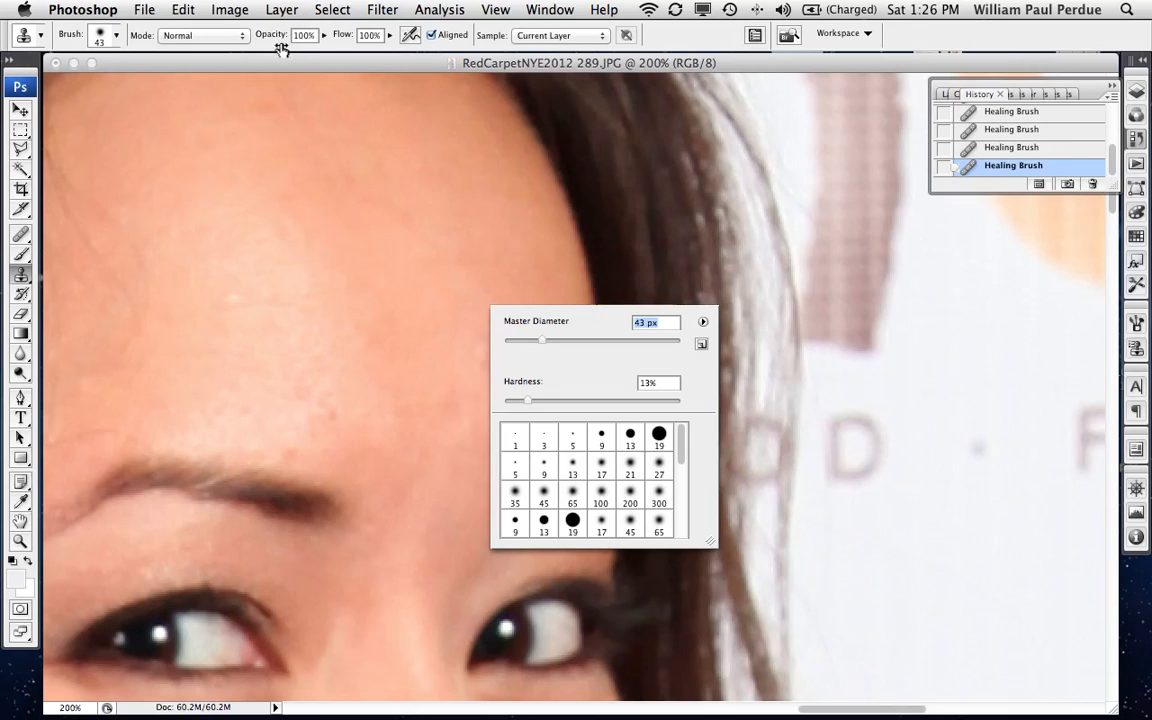
left_click_drag(282, 46, 254, 35)
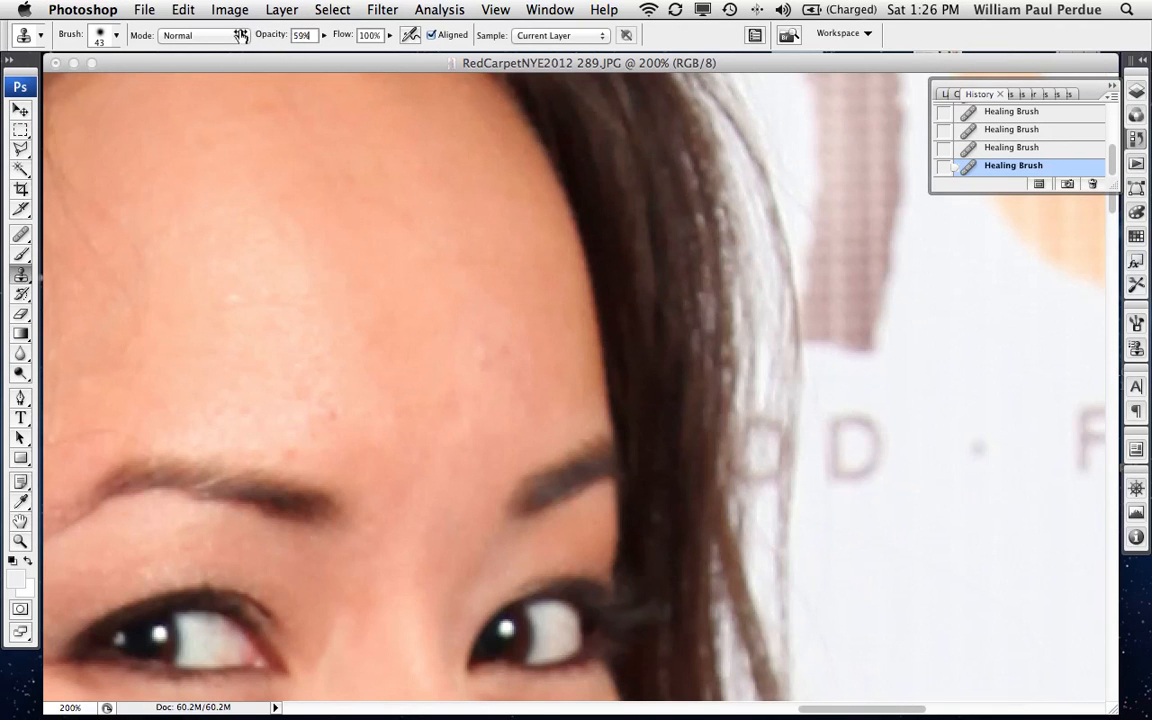
Step: Lower the Clone Stamp opacity to 54% and clone clean skin over the blotchy patch on the woman's hair-side forehead
left_click_drag(240, 35, 236, 36)
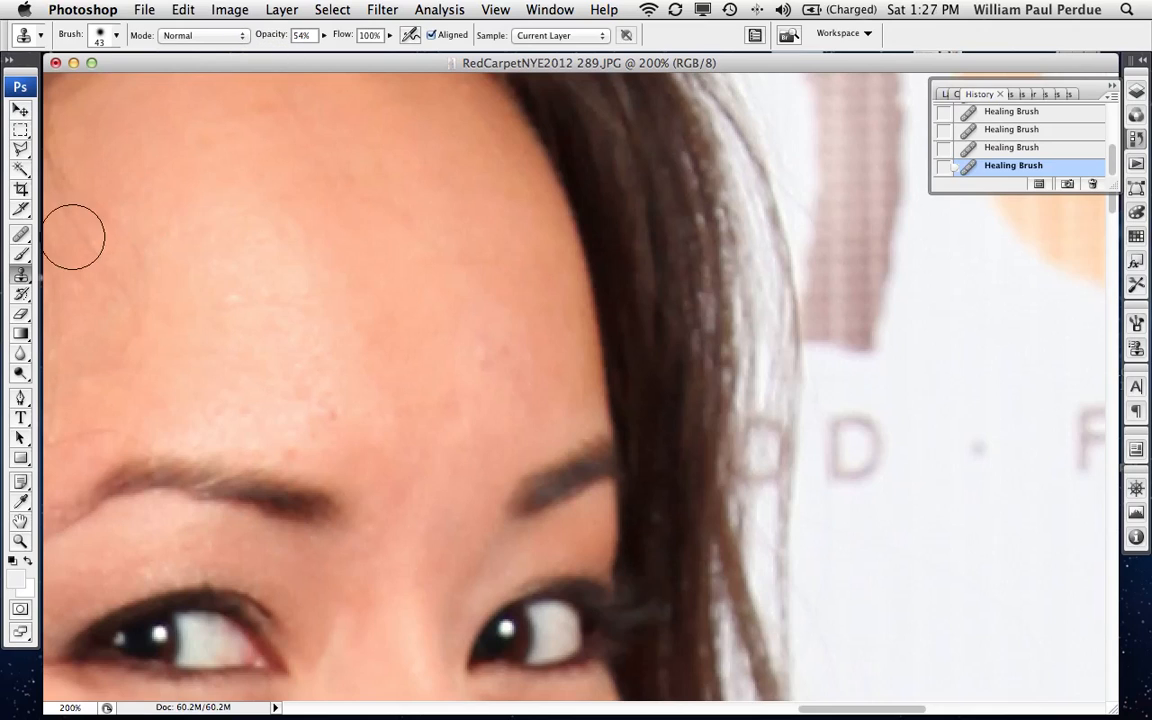
left_click(22, 275)
left_click(493, 372)
left_click(485, 345)
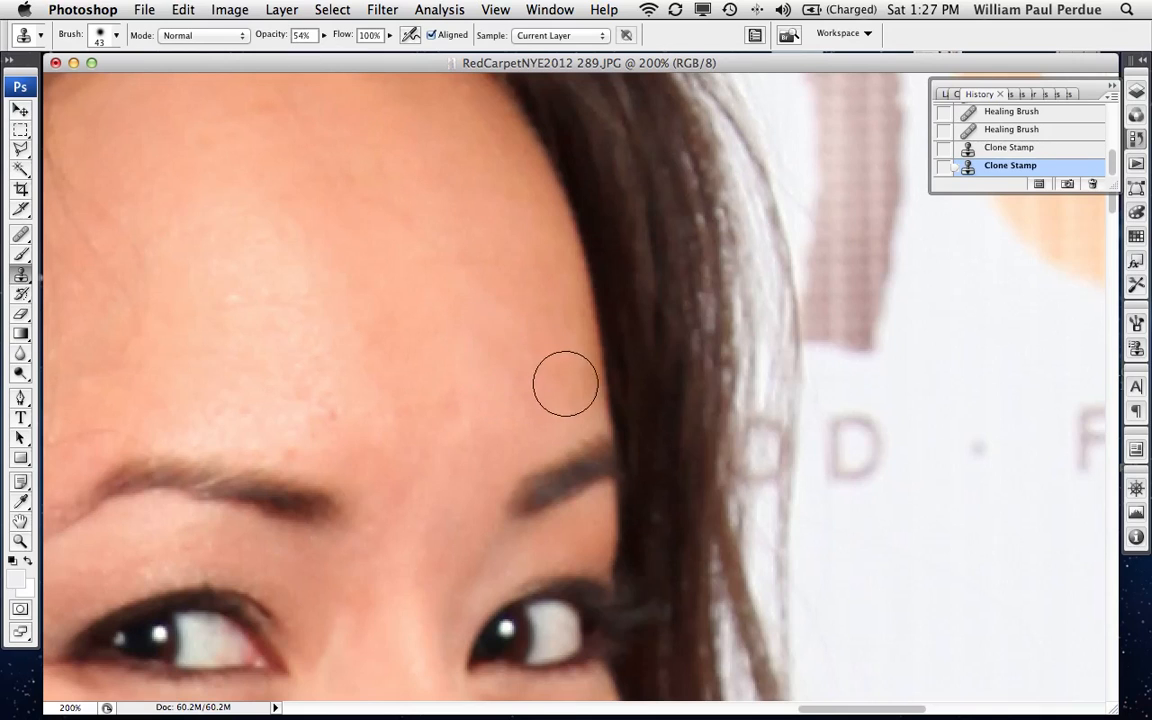
left_click(470, 358)
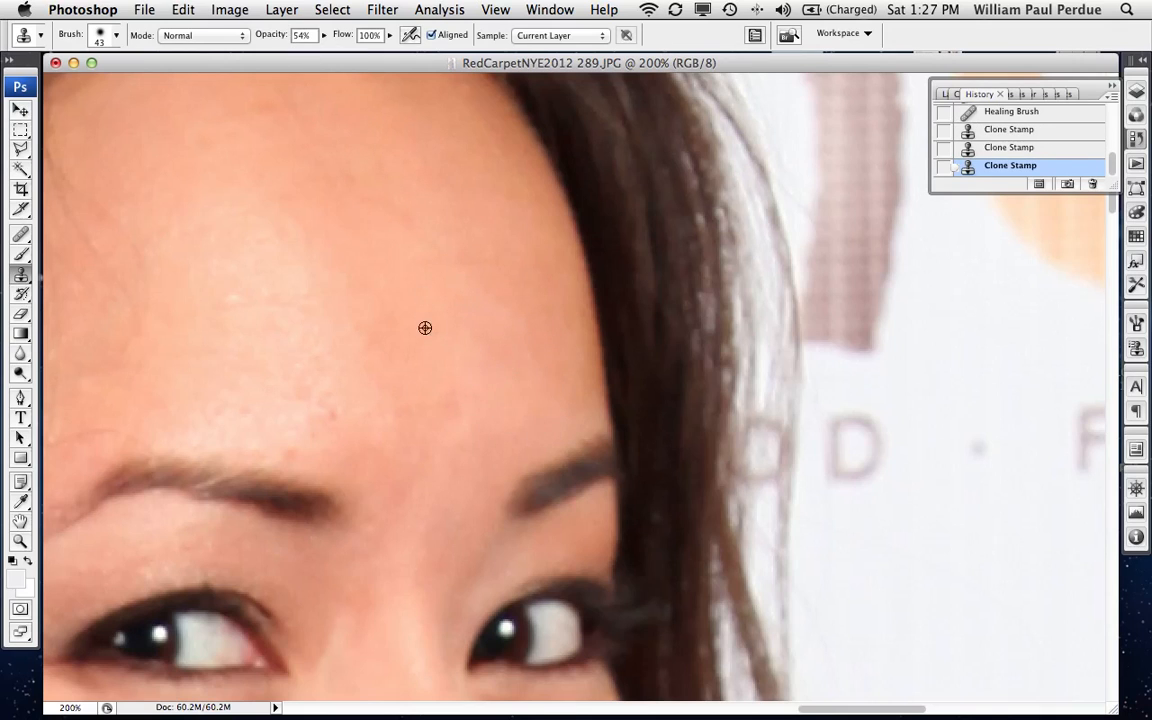
left_click(410, 362)
Step: Clone smooth forehead skin over the small red spot above the inner end of the woman's eyebrow
scroll(506, 231, "down", 5)
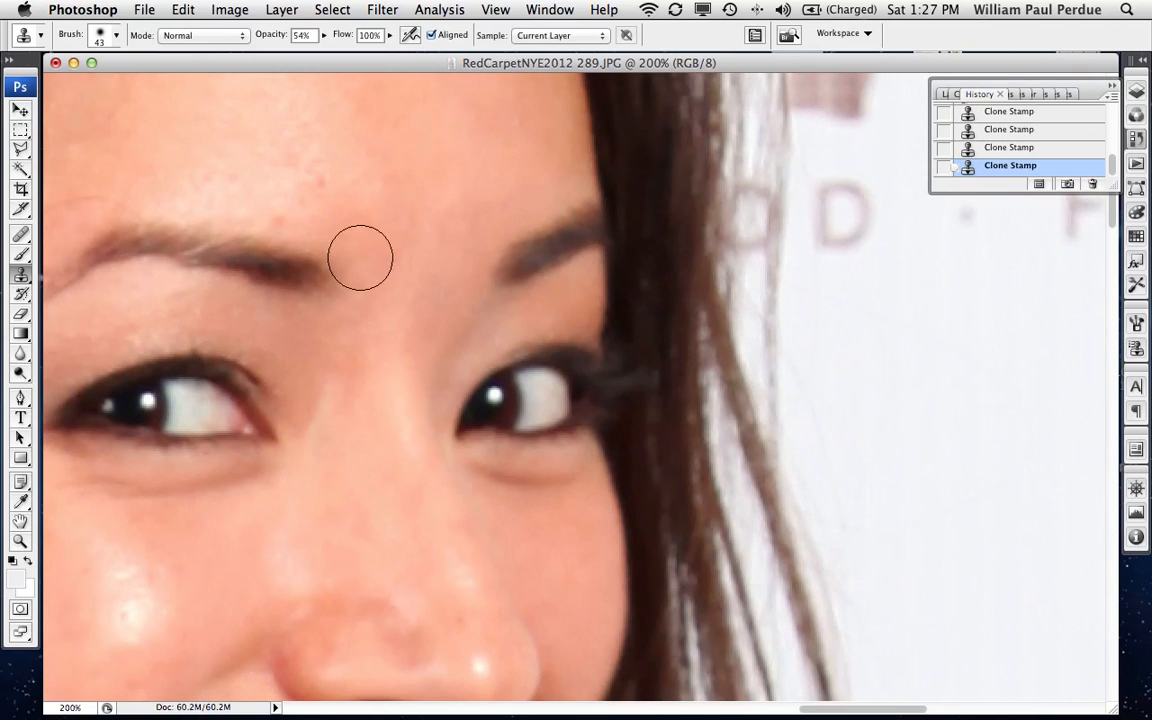
left_click(359, 148, "alt")
left_click(347, 180)
Step: Set the Clone Stamp to a 90 px brush with 0% hardness and 24% opacity for blending the woman's skin
key("super+minus")
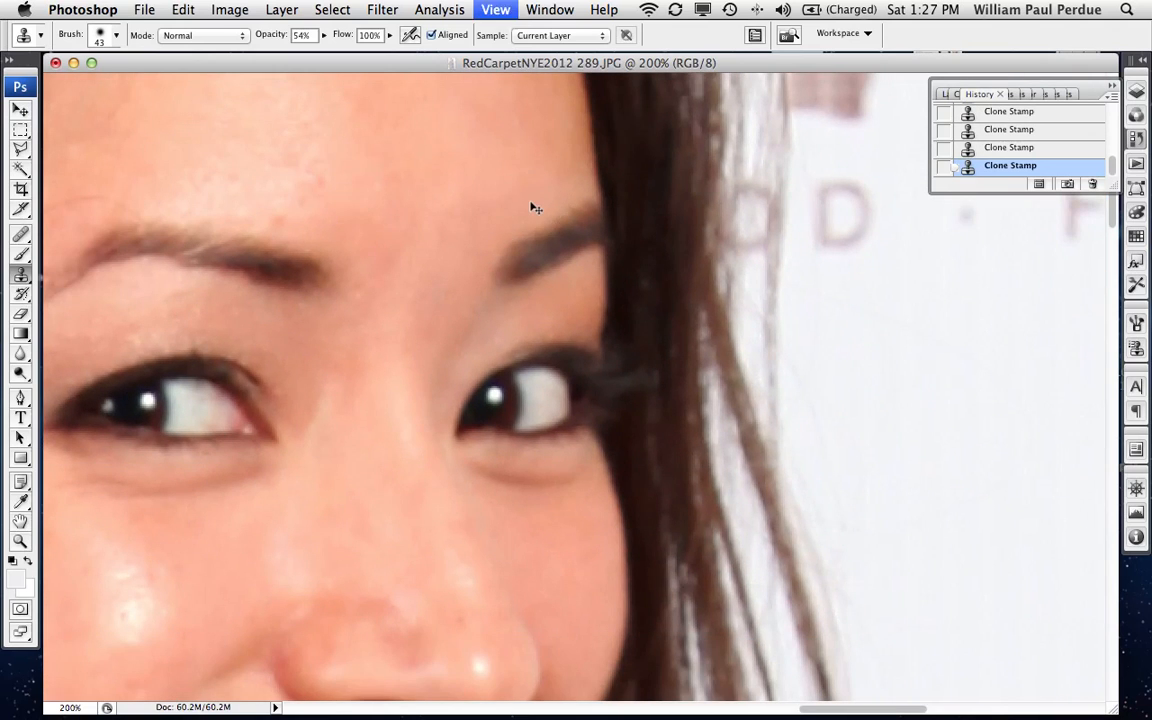
key("super+minus")
right_click(543, 238)
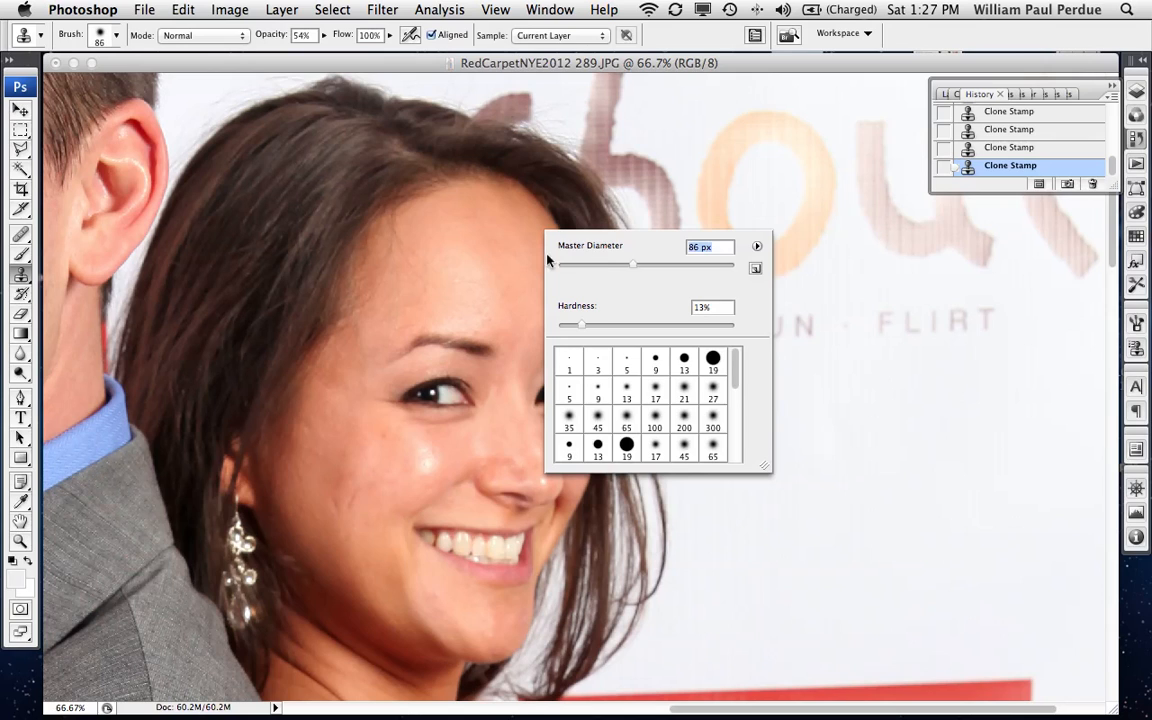
key("Return")
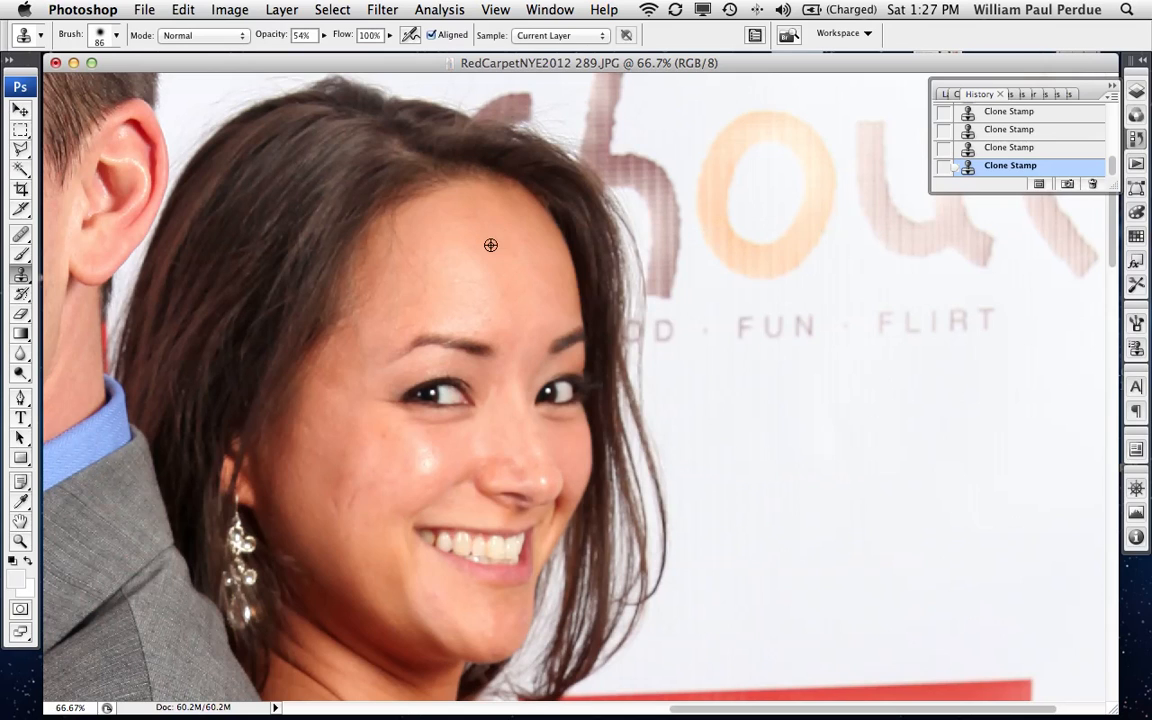
right_click(543, 309)
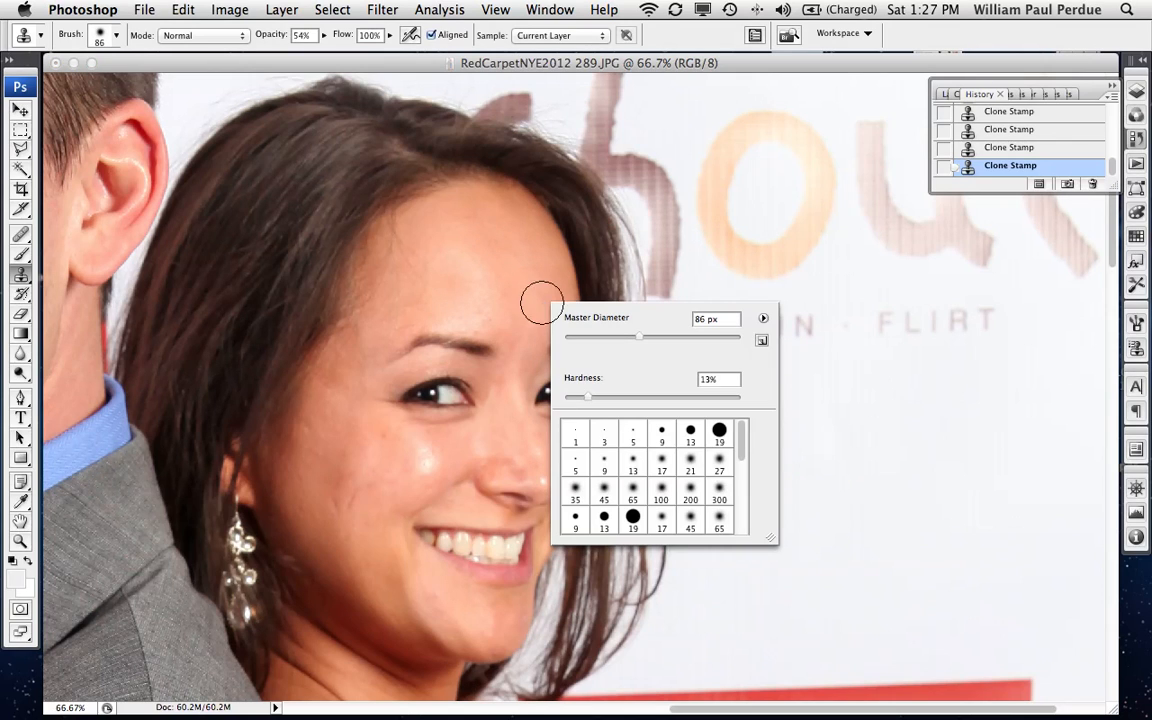
right_click(510, 273)
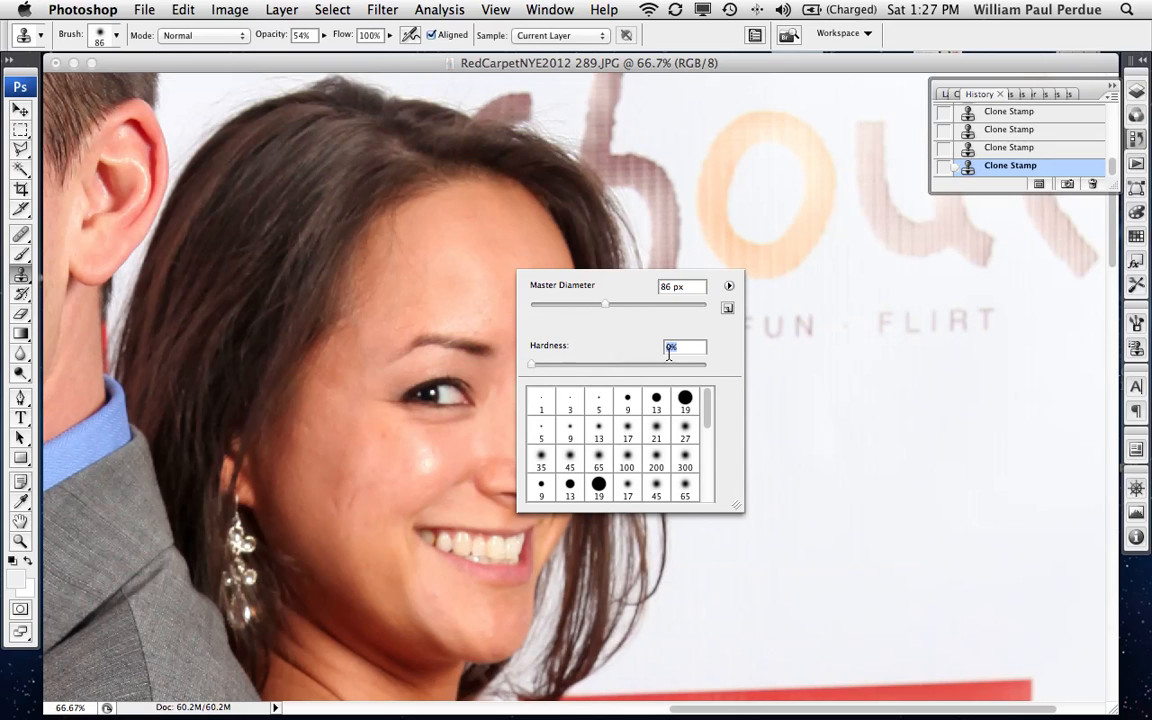
left_click(626, 304)
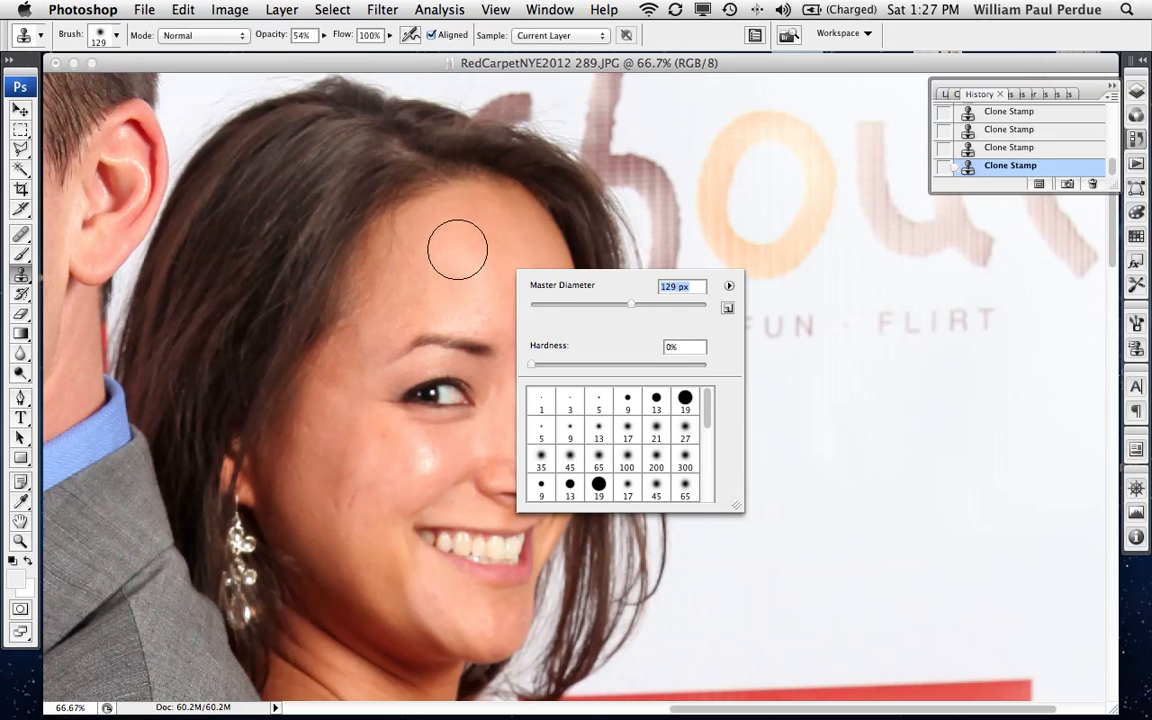
left_click(614, 305)
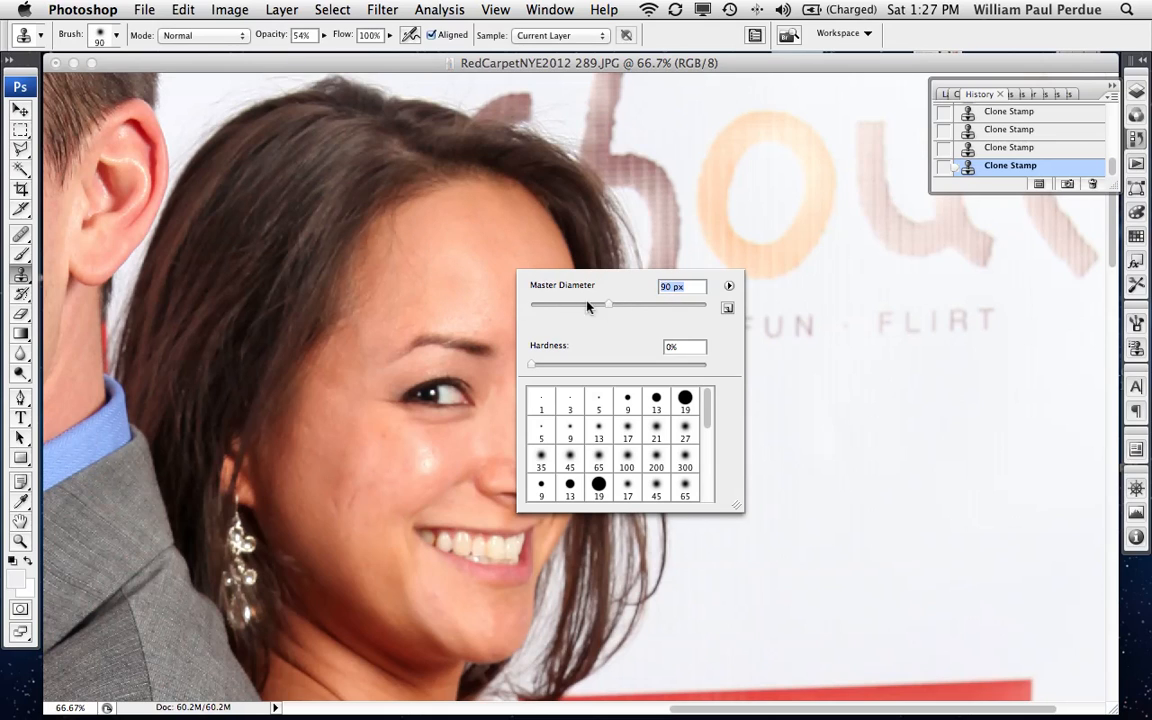
key("Return")
right_click(484, 243)
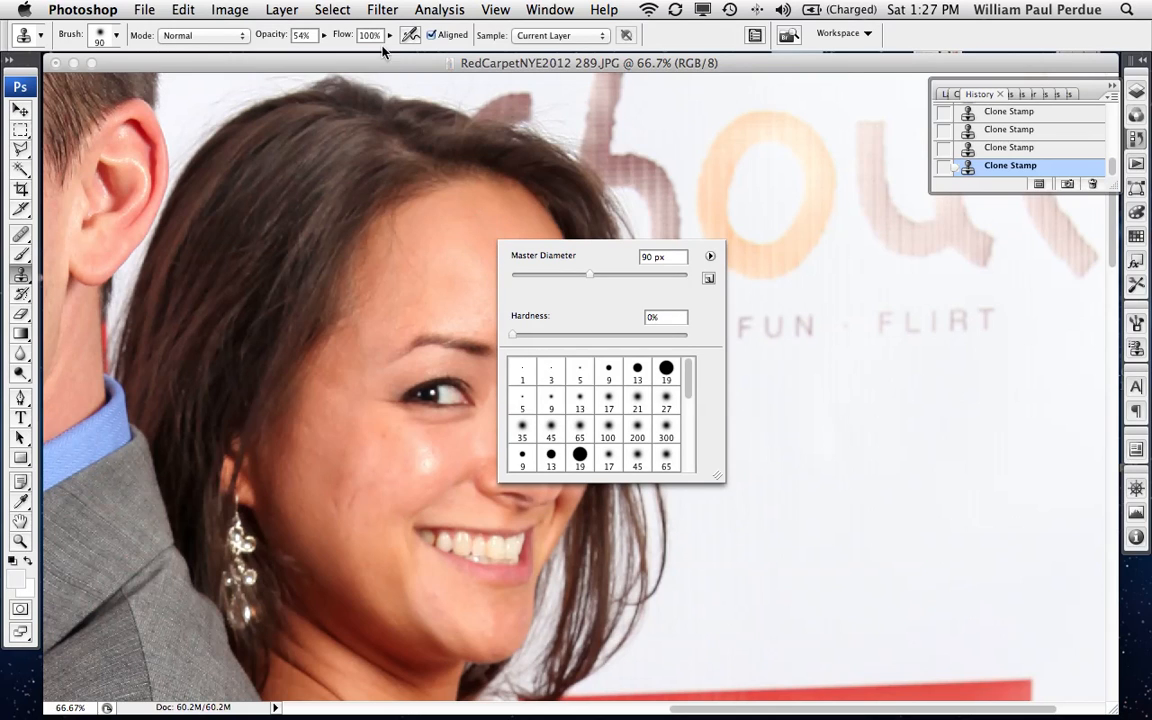
left_click(256, 43)
left_click_drag(282, 37, 259, 37)
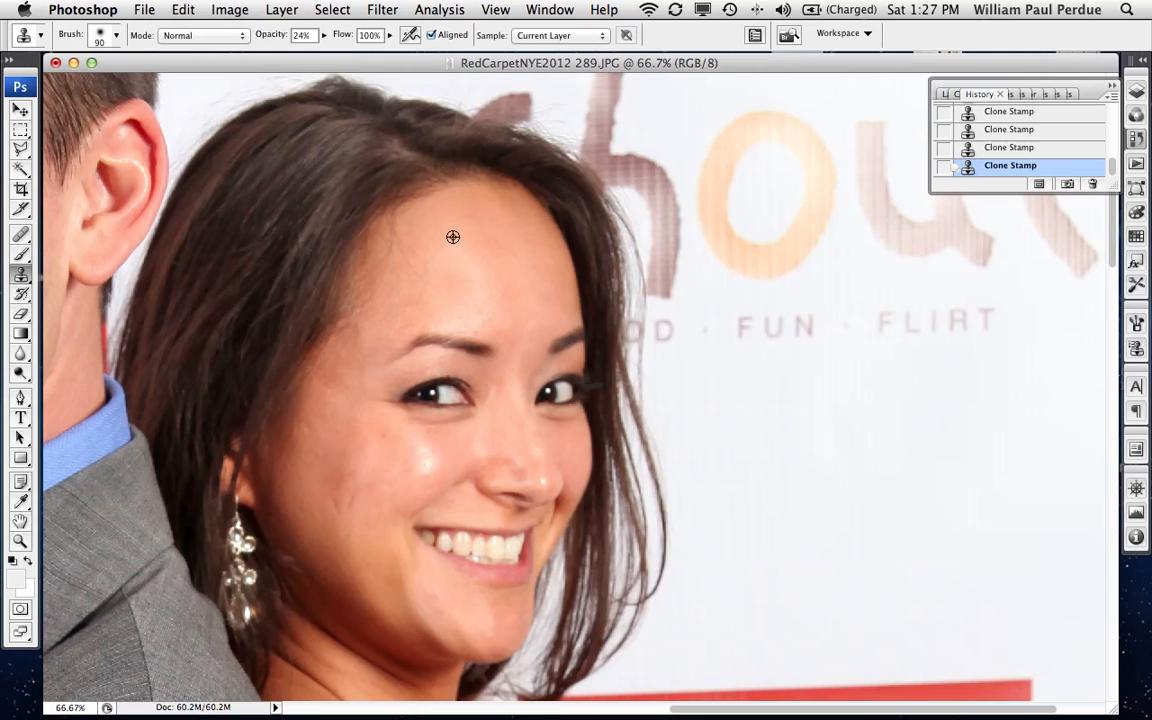
Step: Even out the woman's forehead with cloned skin, reducing the brush to 44 px for the shiny area above her inner eyebrow
left_click(453, 237, "alt")
left_click(475, 268)
key("super+equal")
key("super+equal")
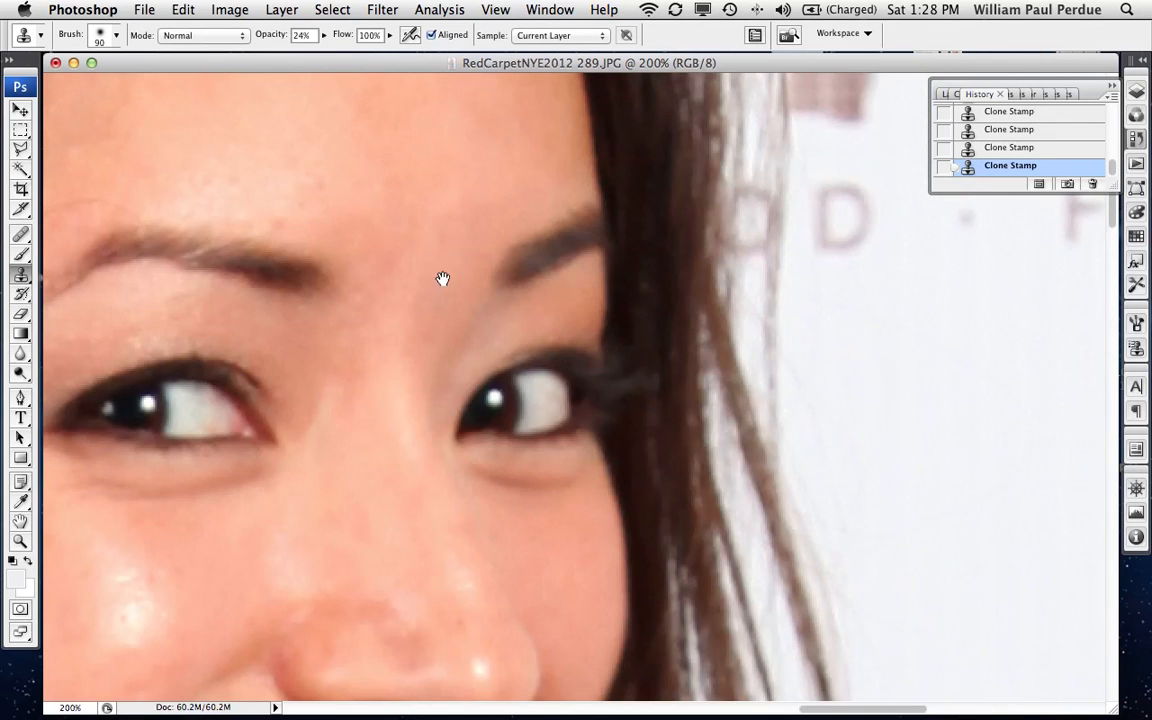
mouse_move(443, 278)
left_mouse_down()
mouse_move(617, 373)
mouse_move(650, 420)
left_mouse_up()
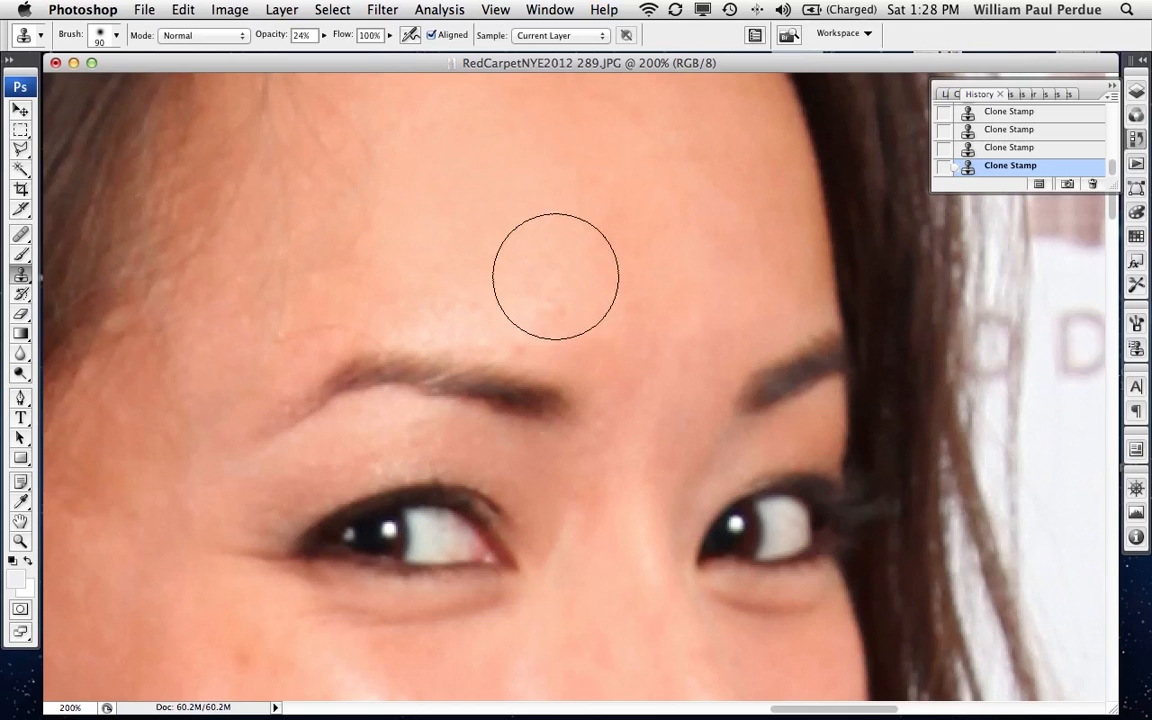
right_click(546, 287)
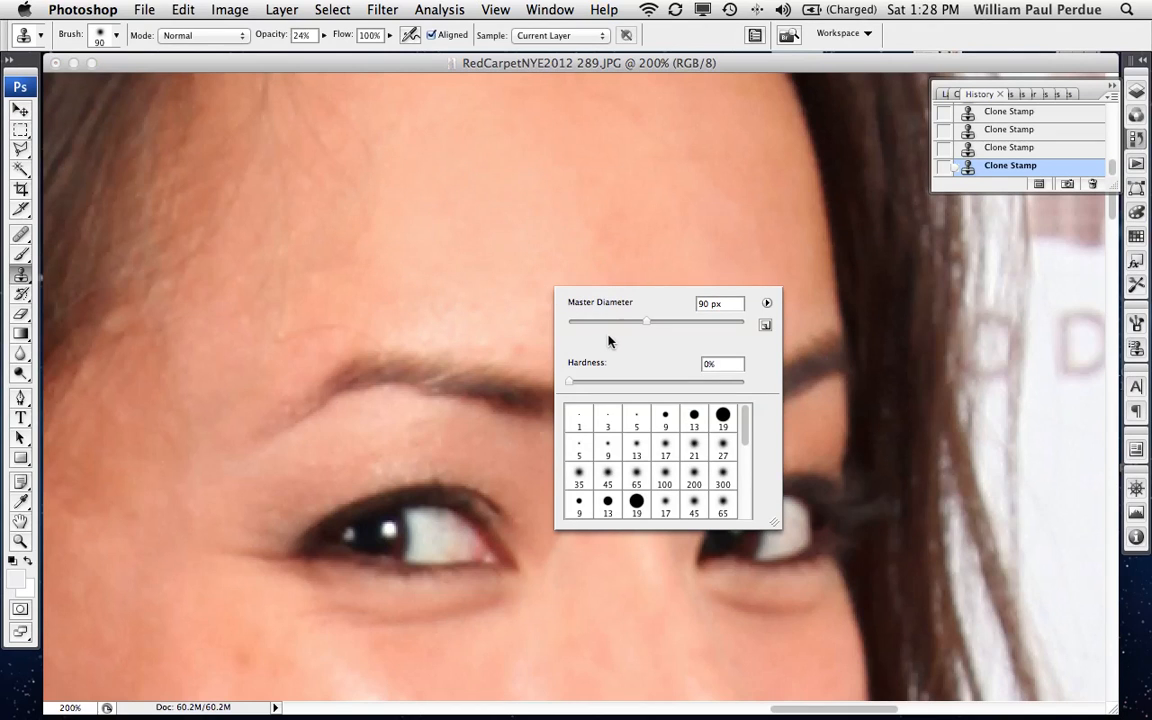
left_click(528, 247, "alt")
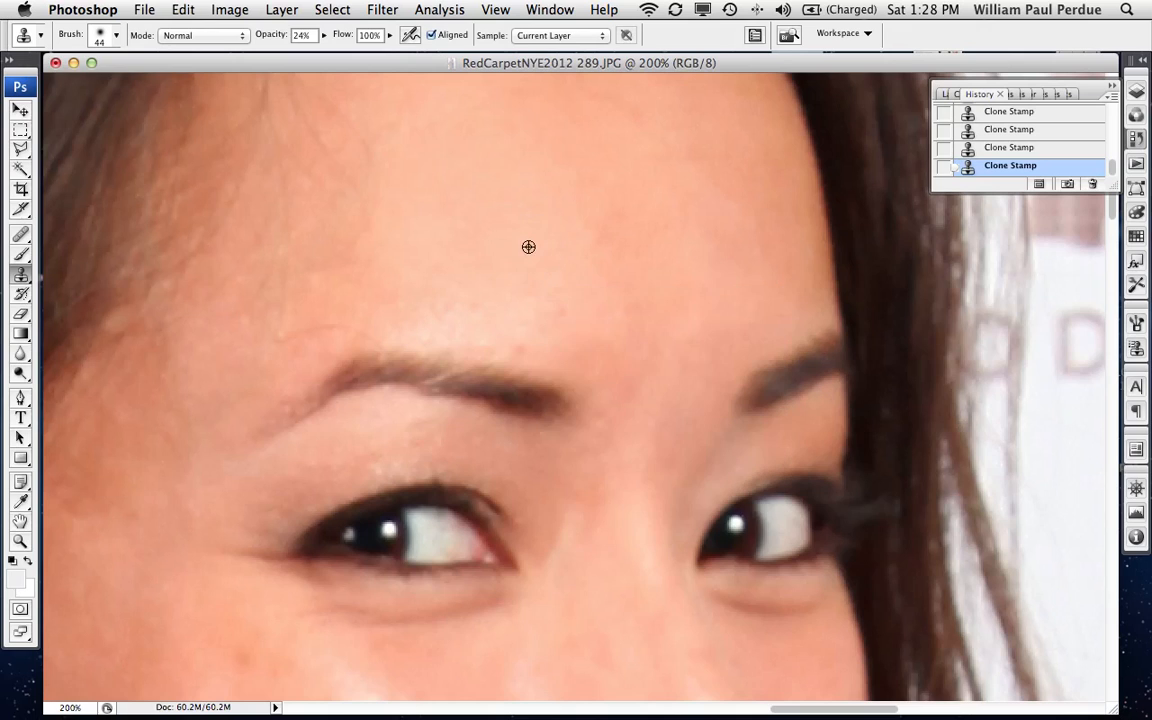
mouse_move(504, 320)
left_mouse_down()
mouse_move(414, 313)
mouse_move(464, 313)
mouse_move(537, 338)
mouse_move(578, 315)
left_mouse_up()
Step: Soften the creases beneath both of the woman's eyes by cloning smooth skin from the cheek below each one
scroll(599, 324, "down", 5)
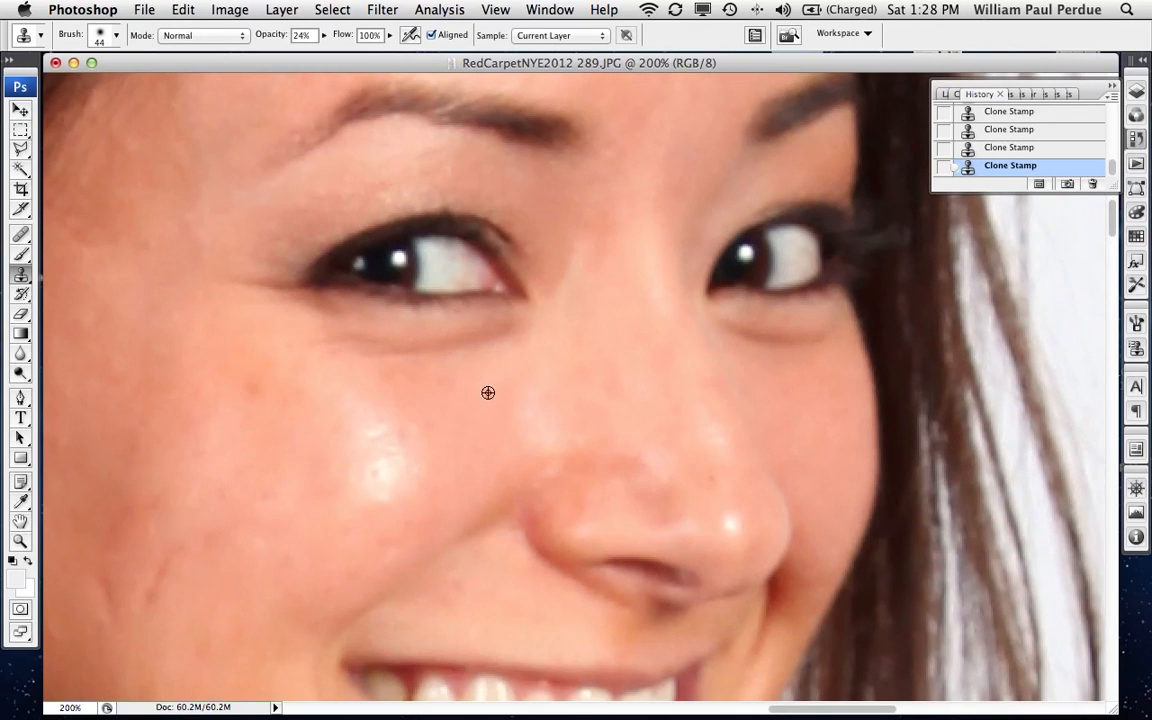
left_click(488, 380, "alt")
left_click_drag(487, 350, 434, 343)
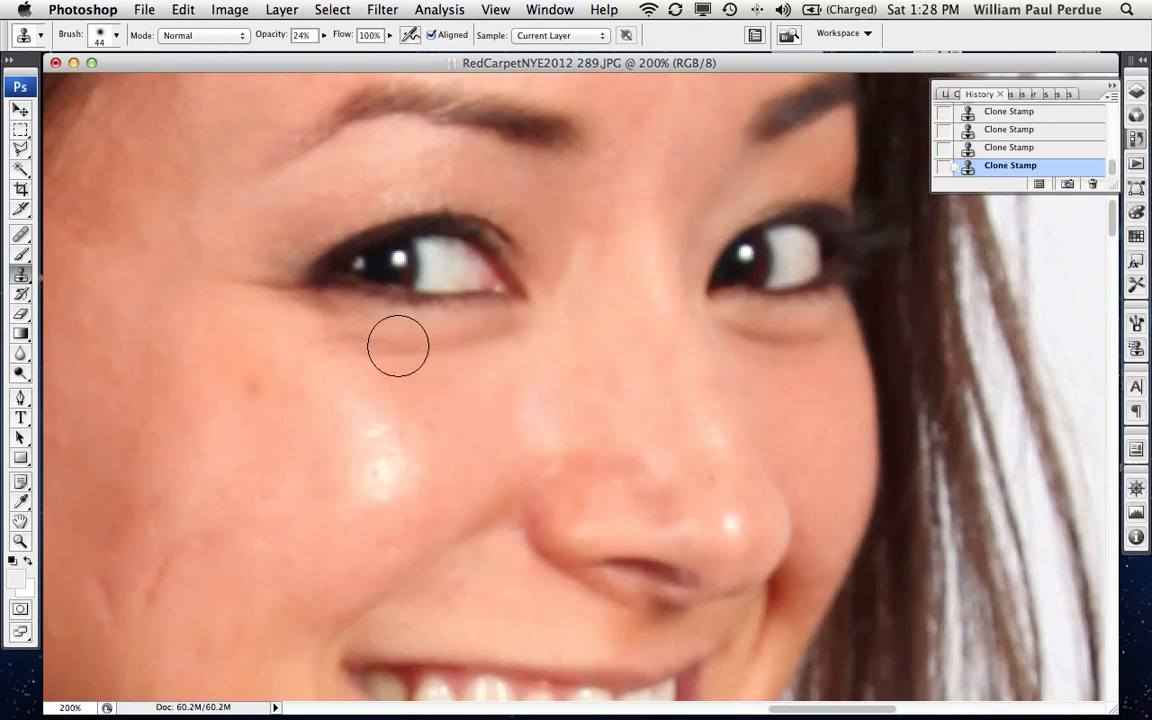
left_click_drag(343, 333, 378, 347)
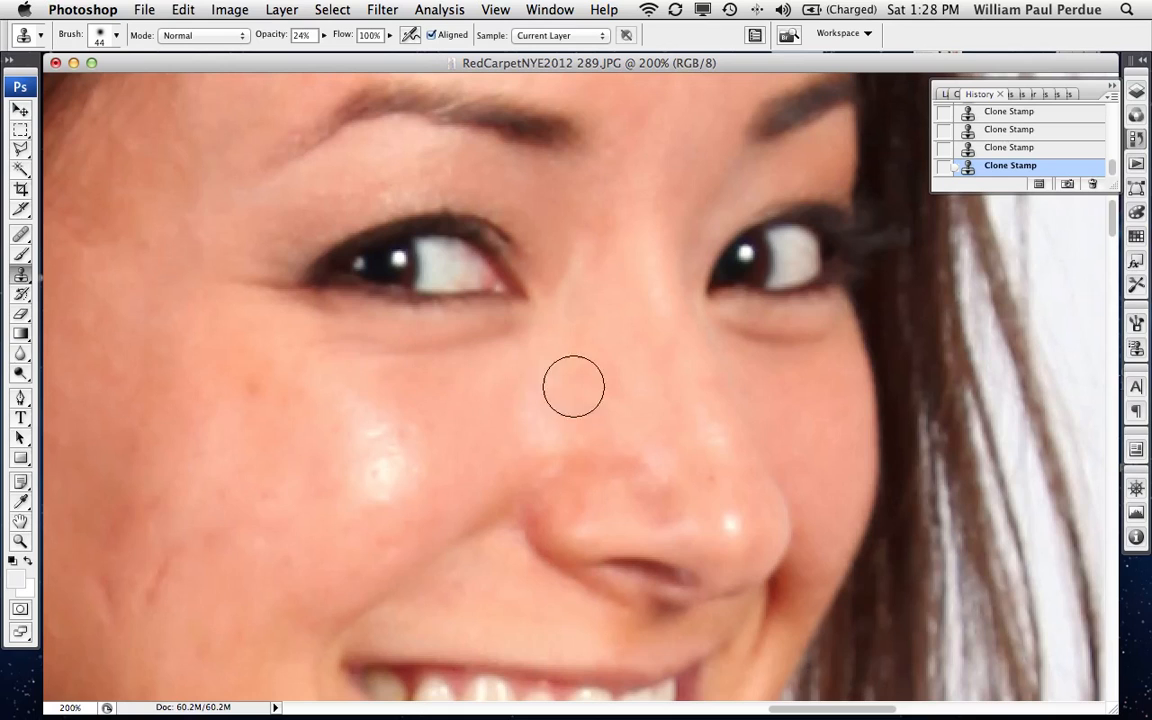
left_click(826, 388, "alt")
left_click(758, 343)
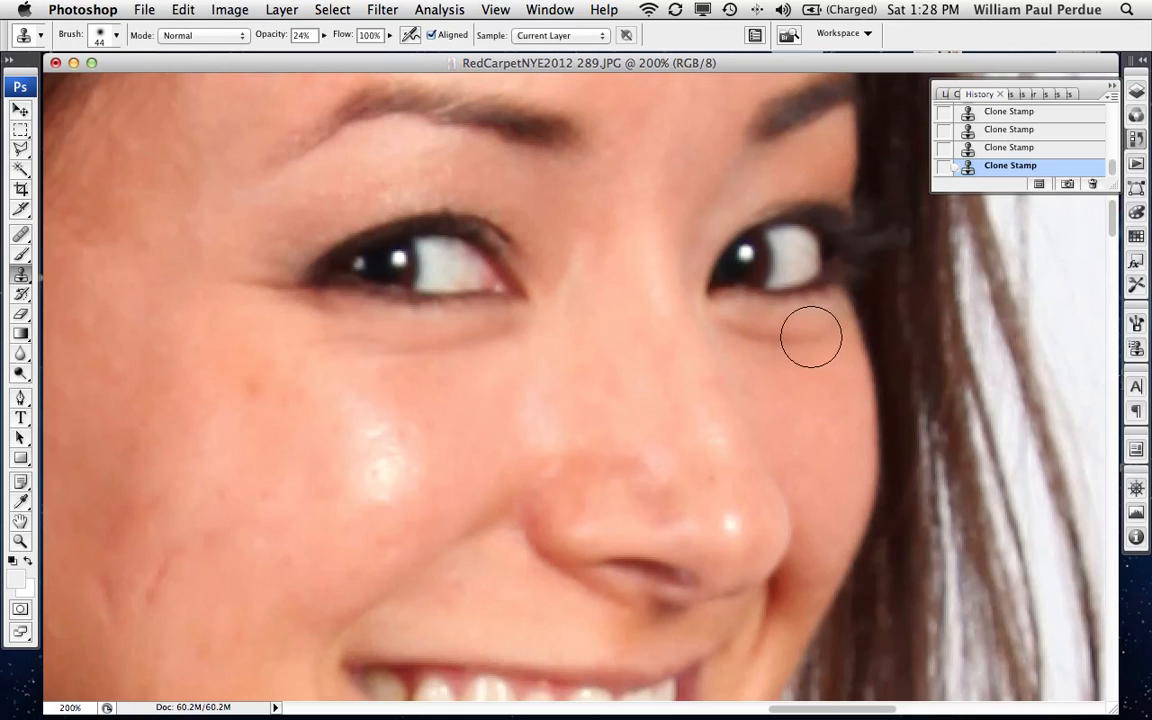
left_click_drag(812, 337, 776, 344)
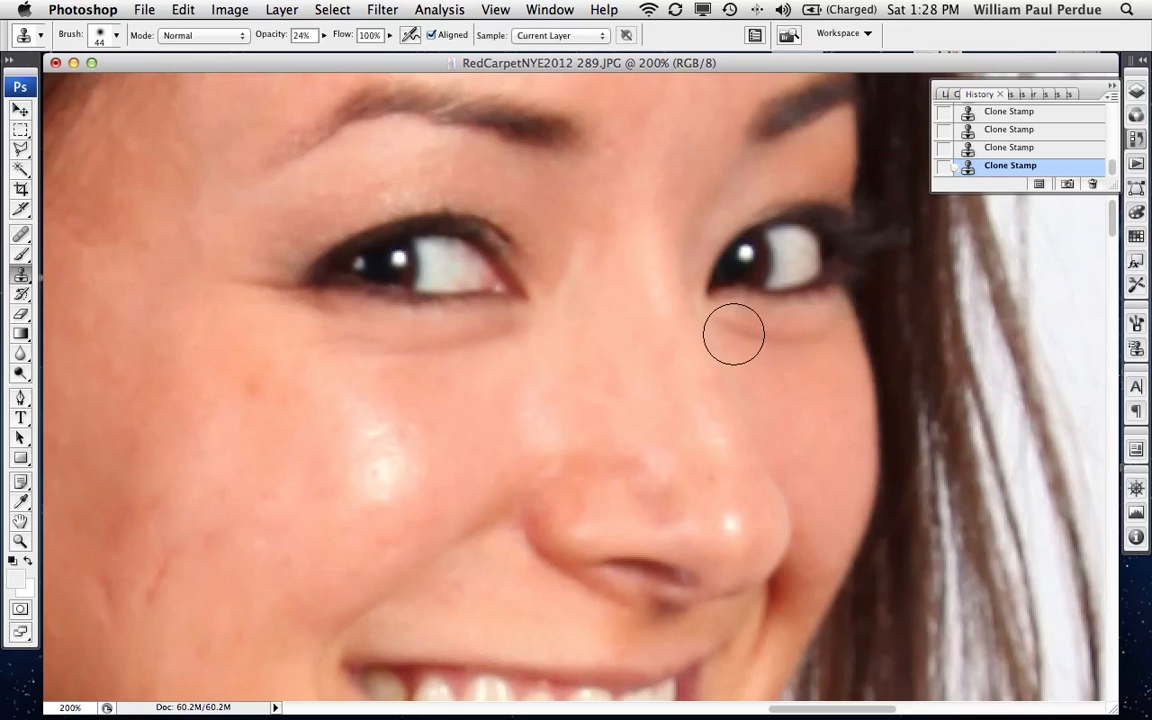
Step: Clone clean skin over the brown spot and the thin creases on the woman's earring-side cheek
left_click_drag(578, 396, 867, 400)
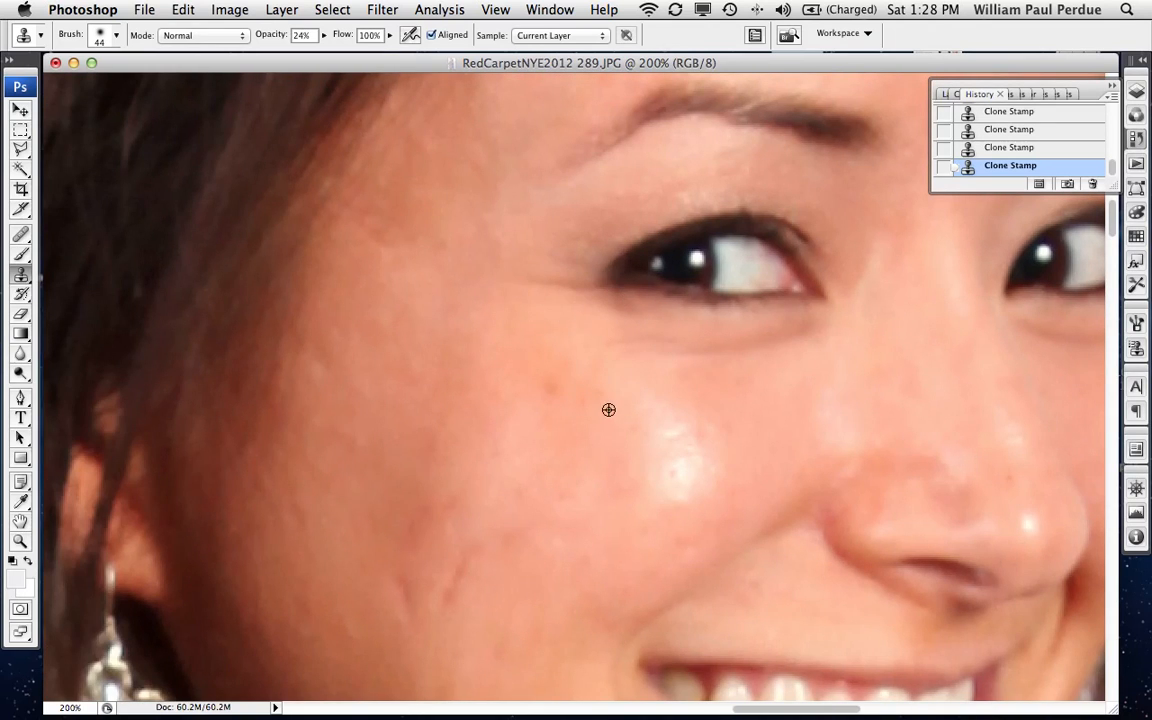
left_click(563, 388)
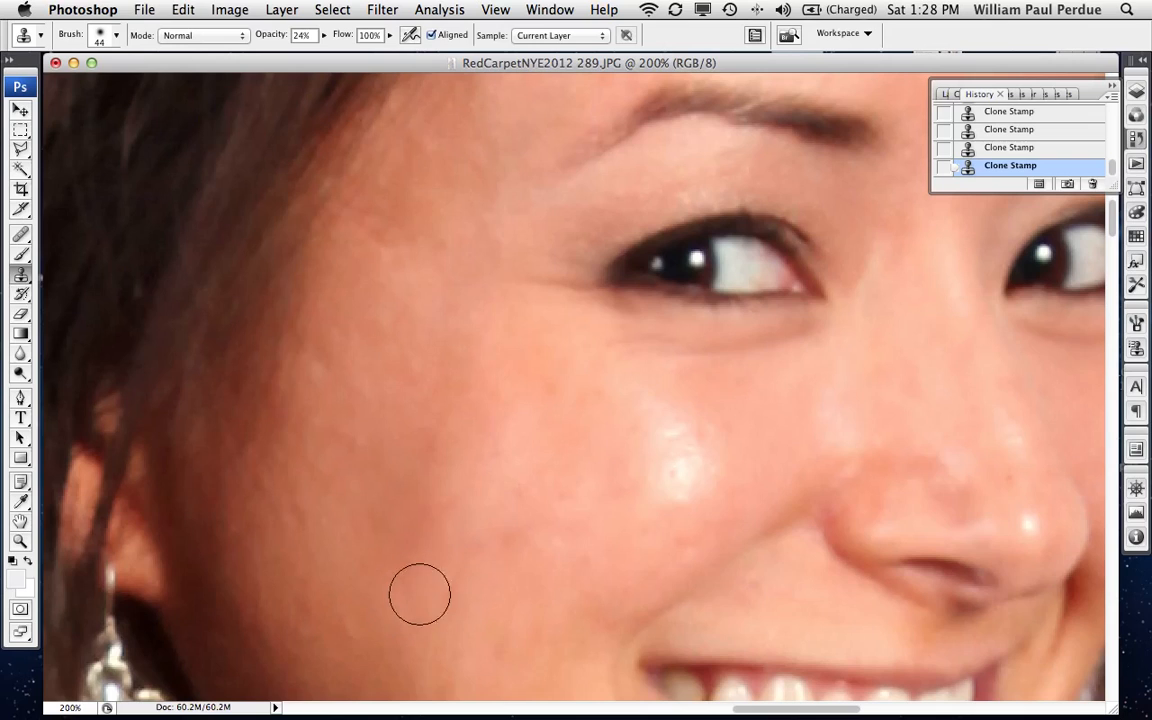
Step: Tone down the bright highlight on the woman's earring-side cheek by cloning matte skin sampled from around it
left_click_drag(647, 478, 694, 483)
left_click(679, 476)
left_click(674, 423)
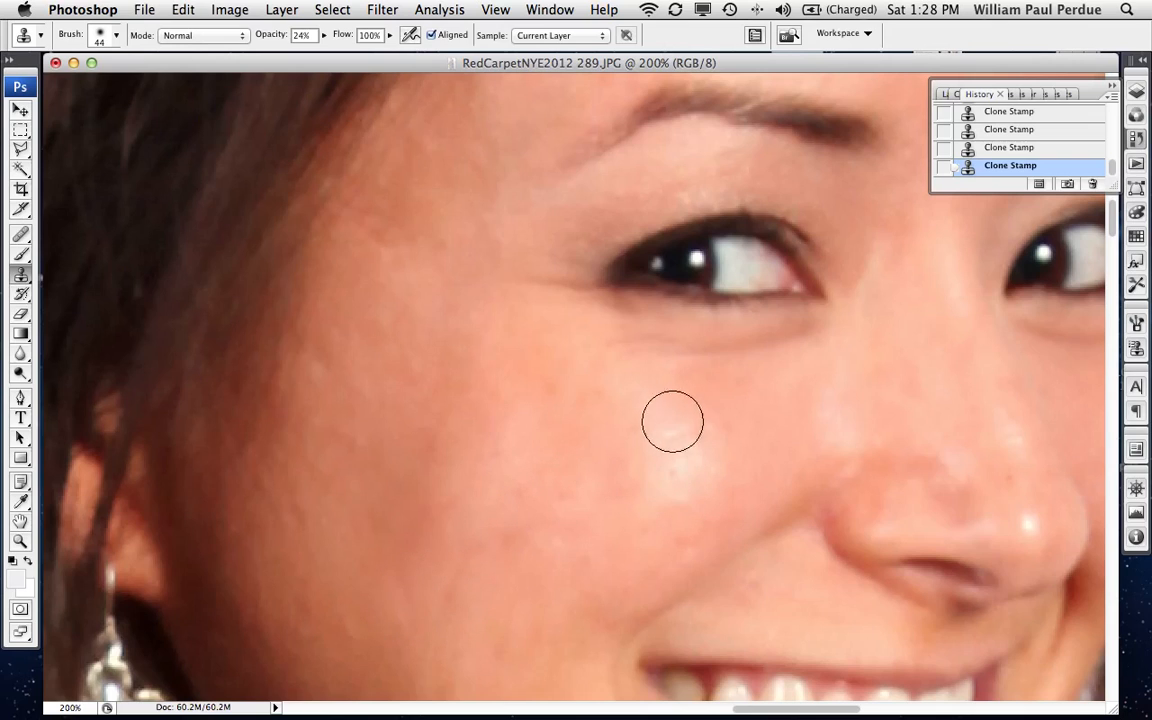
left_click(633, 387)
left_click(630, 445, "alt")
left_click(676, 442)
left_click(676, 474)
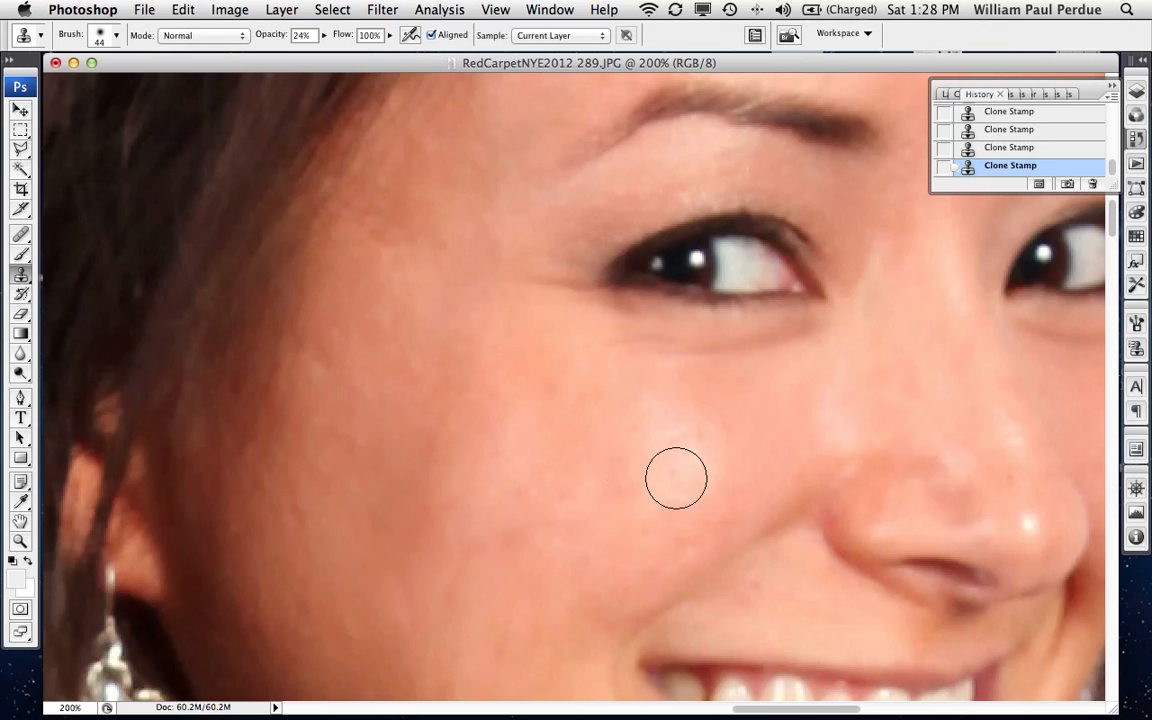
left_click(674, 429)
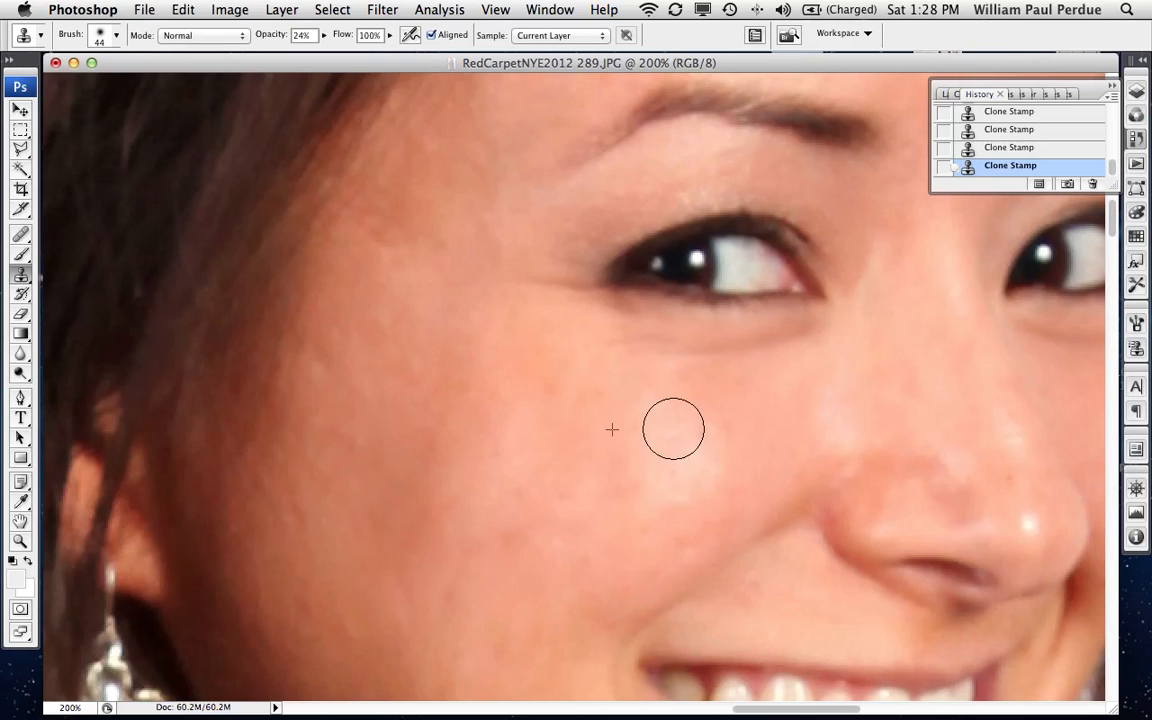
left_click(748, 424, "alt")
left_click(692, 437)
left_click(681, 488)
left_click(668, 468)
Step: Reduce the shine along the bridge and tip of the woman's nose with the Clone Stamp
key("space")
left_click_drag(849, 452, 419, 385)
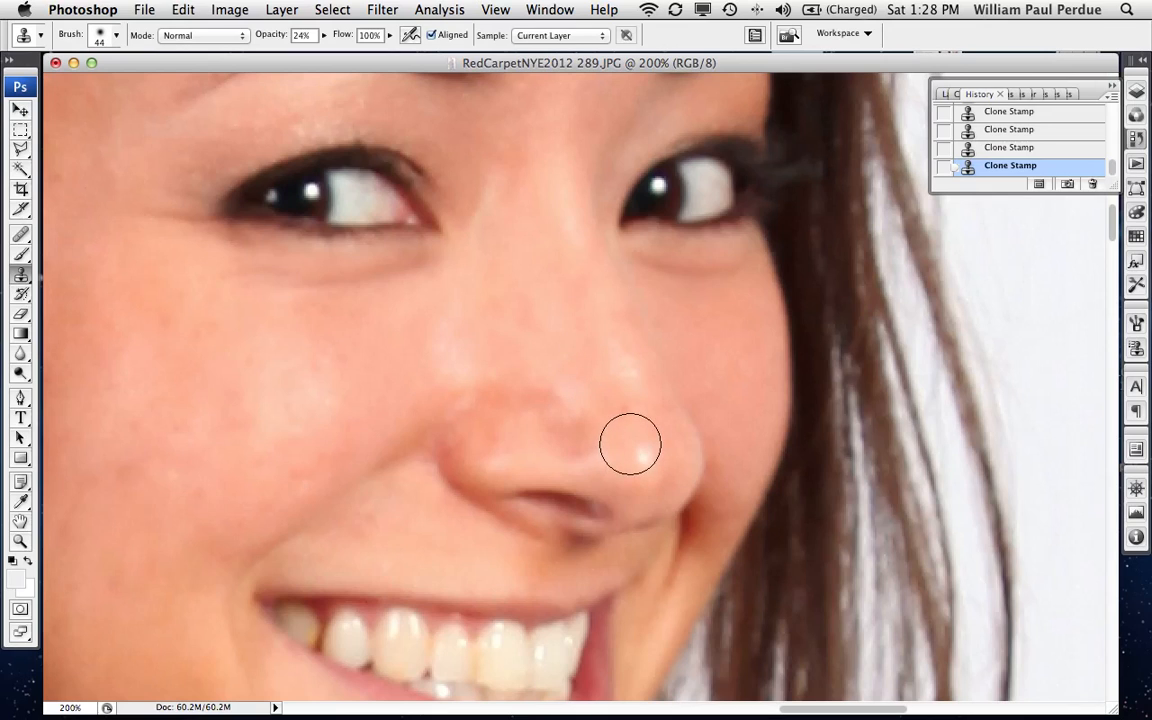
left_click_drag(615, 365, 638, 458)
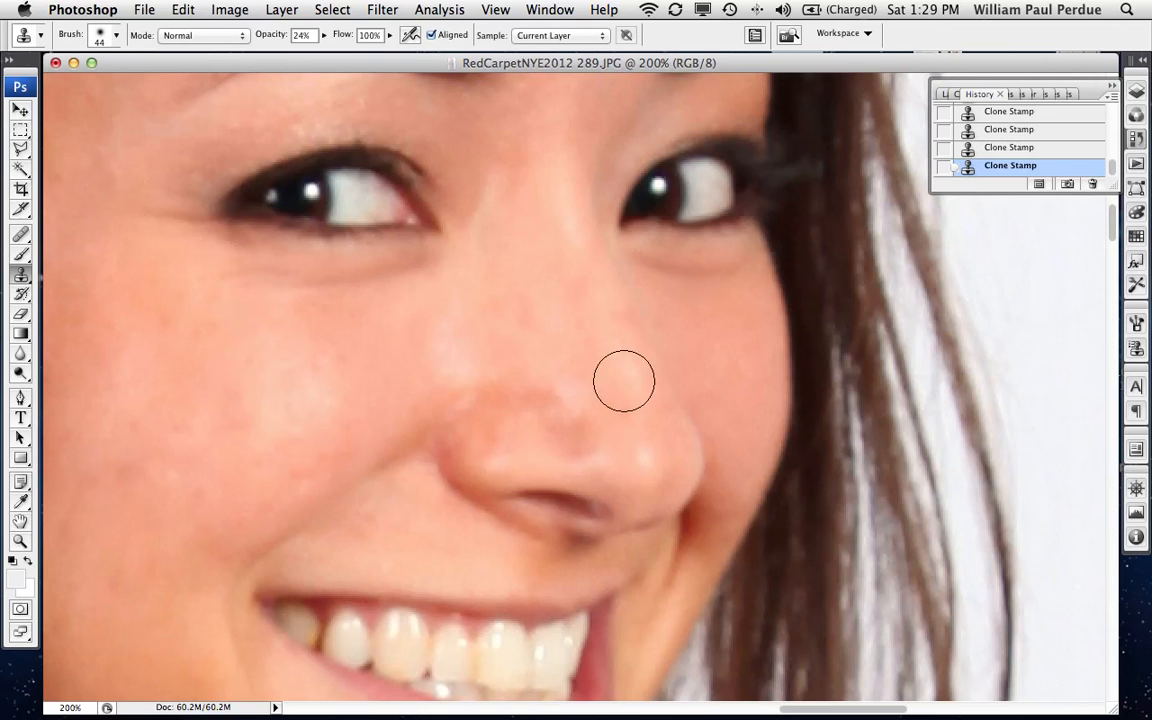
Step: Reduce the shine on the man's forehead near the hairline and above his eyebrow with a 72 px Clone Stamp brush
key("super+0")
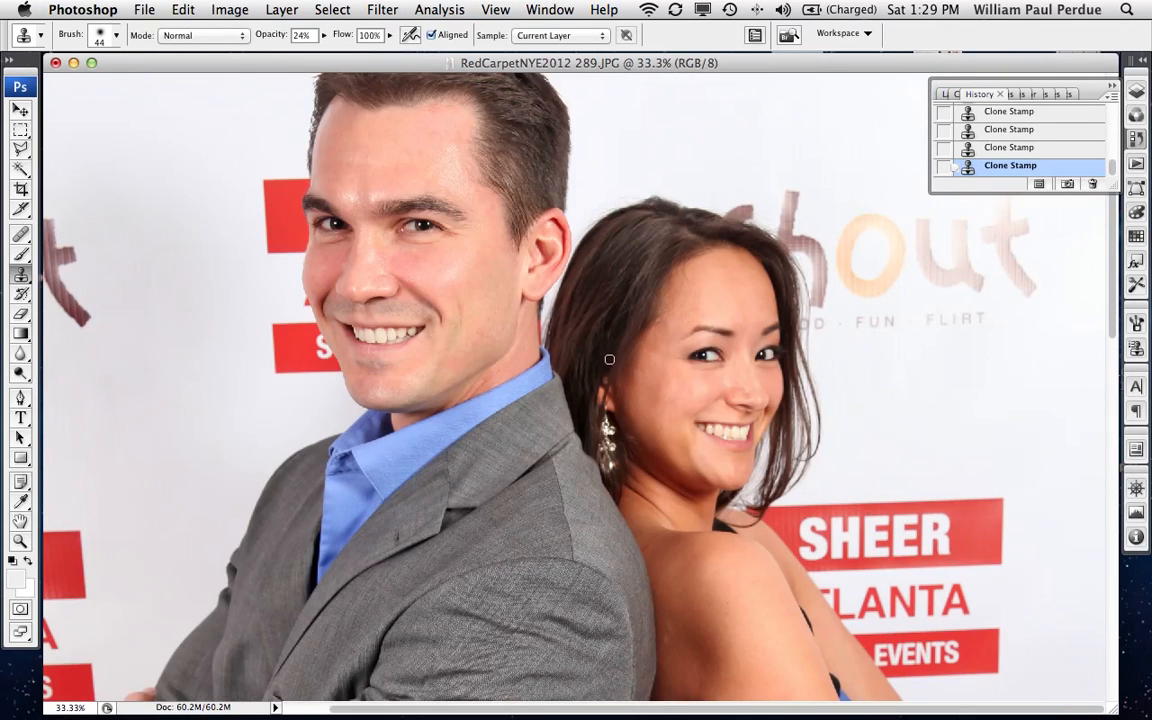
left_click_drag(609, 359, 656, 429)
key("super+plus")
key("super+plus")
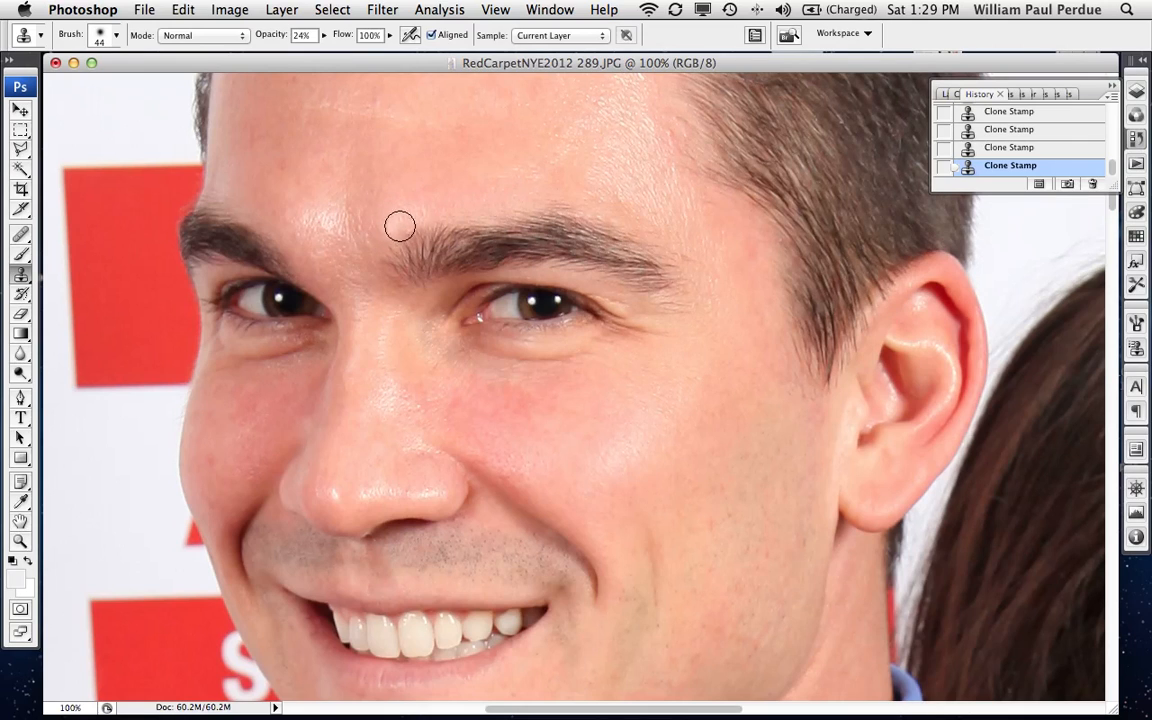
right_click(576, 143)
key("Return")
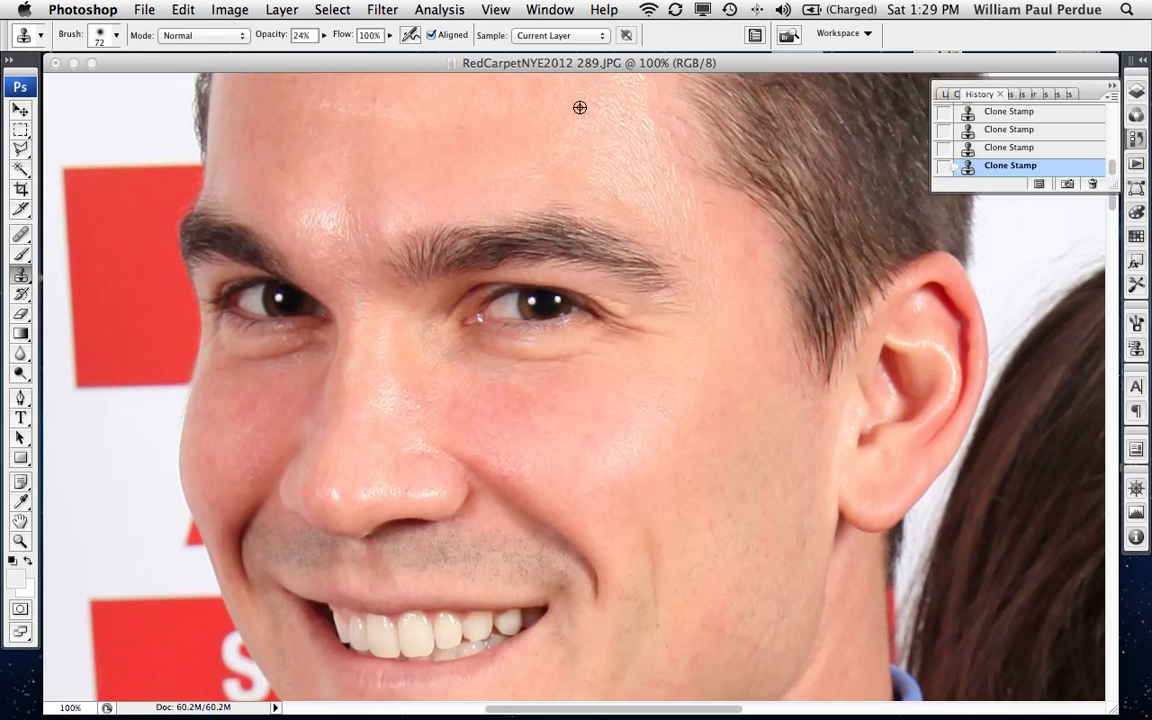
left_click_drag(636, 111, 626, 85)
left_click_drag(633, 132, 633, 215)
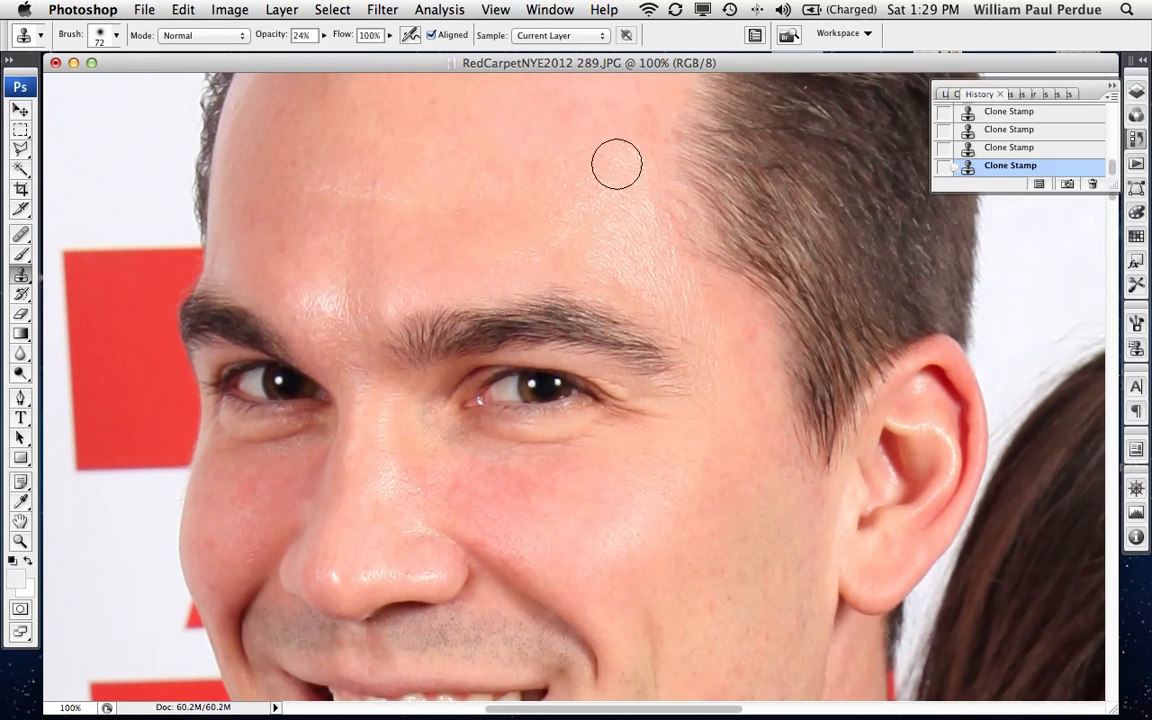
left_click_drag(627, 157, 647, 227)
left_click_drag(624, 270, 658, 280)
mouse_move(592, 178)
left_mouse_down()
mouse_move(625, 230)
mouse_move(635, 157)
mouse_move(652, 277)
mouse_move(641, 209)
left_mouse_up()
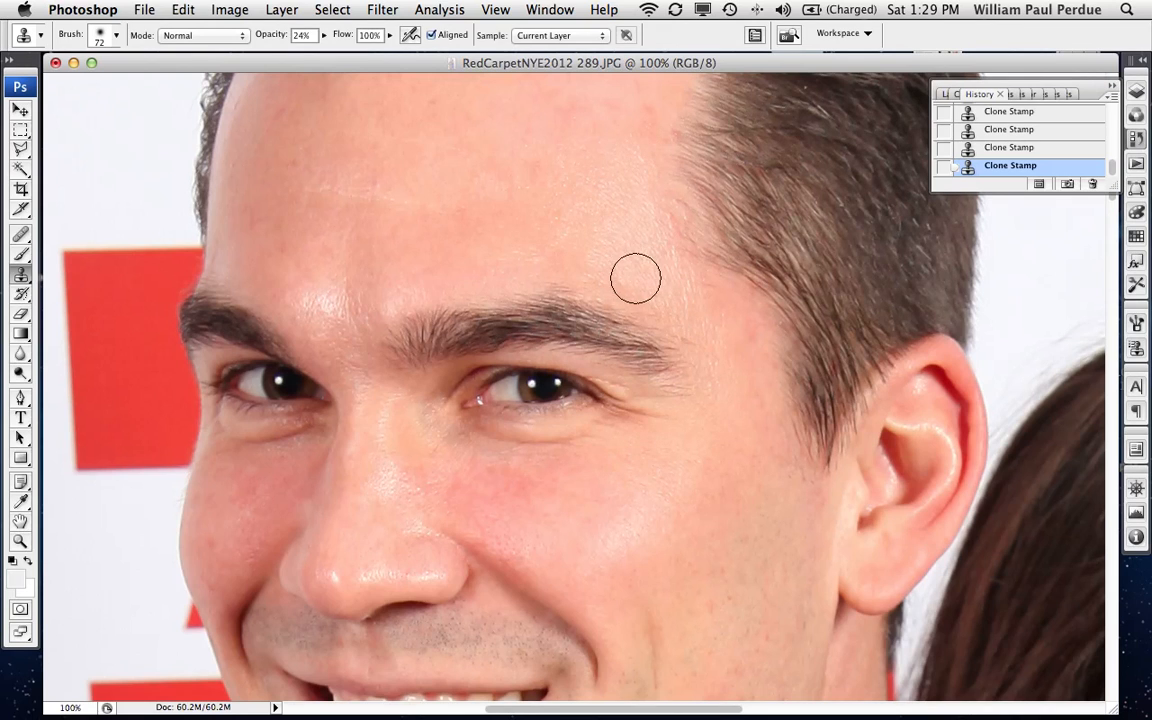
mouse_move(636, 278)
left_mouse_down()
mouse_move(671, 294)
mouse_move(649, 202)
mouse_move(635, 206)
mouse_move(648, 231)
mouse_move(626, 243)
left_mouse_up()
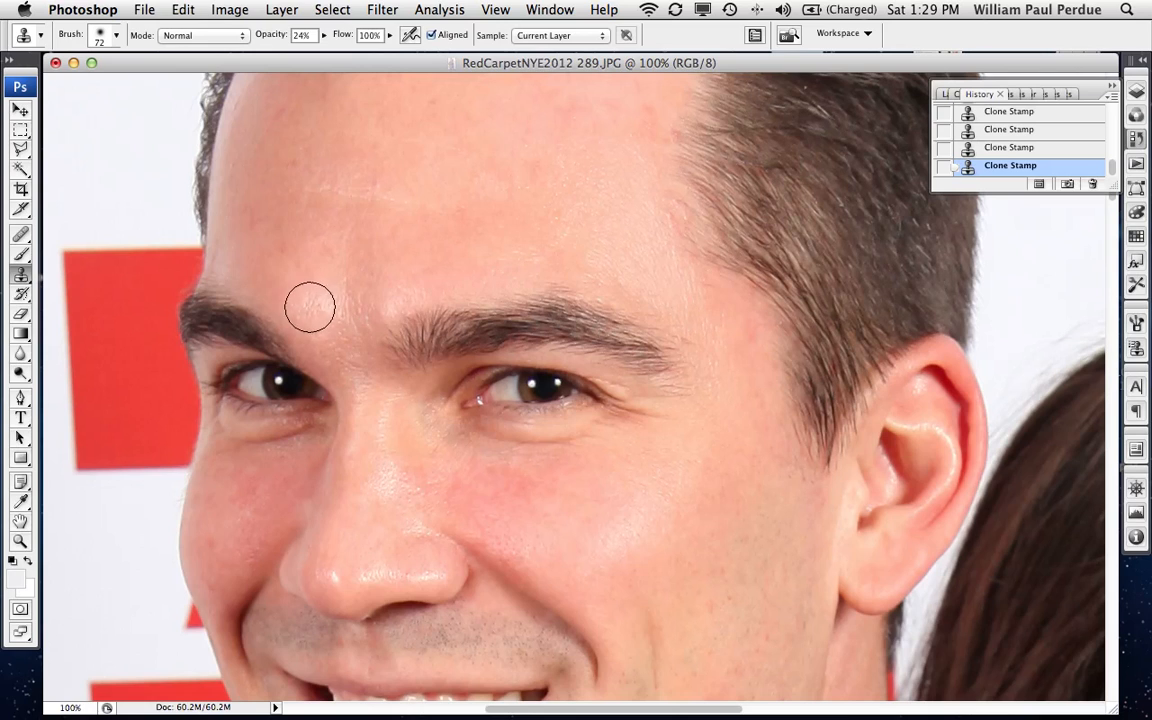
Step: Soften the shine between the man's eyebrows, along his nose bridge and on the cheek below his eye with the Clone Stamp
left_click(302, 262, "alt")
mouse_move(327, 308)
left_mouse_down()
mouse_move(325, 297)
mouse_move(426, 295)
left_mouse_up()
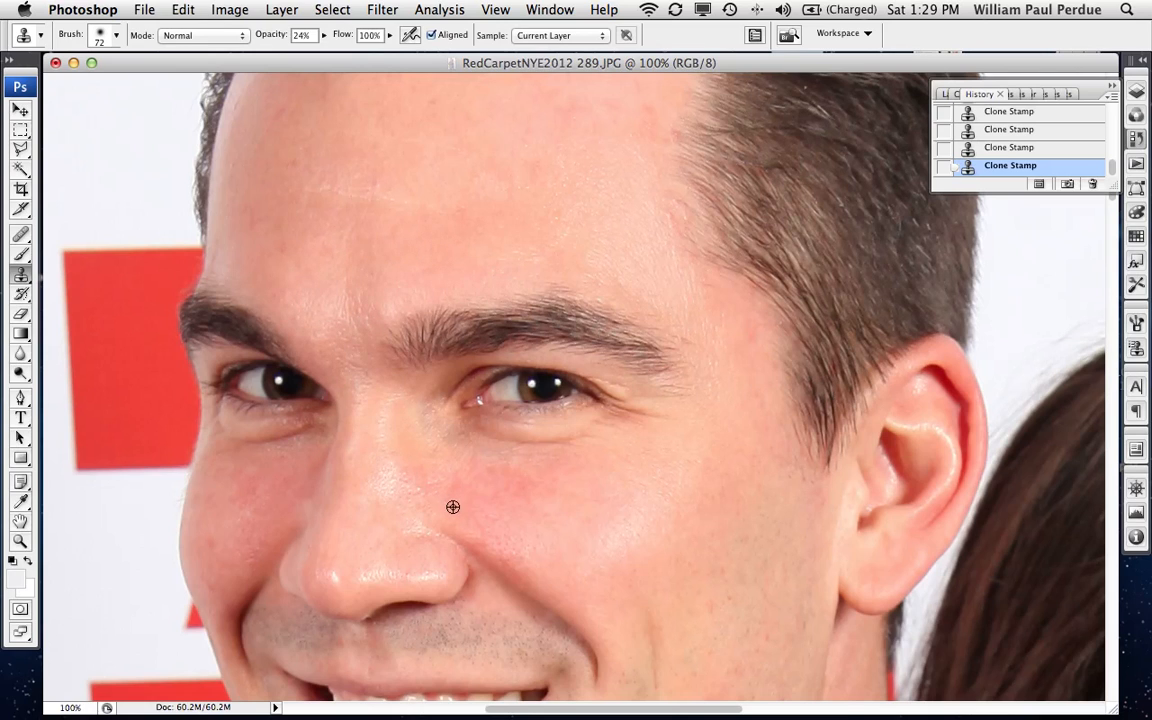
left_click(353, 441)
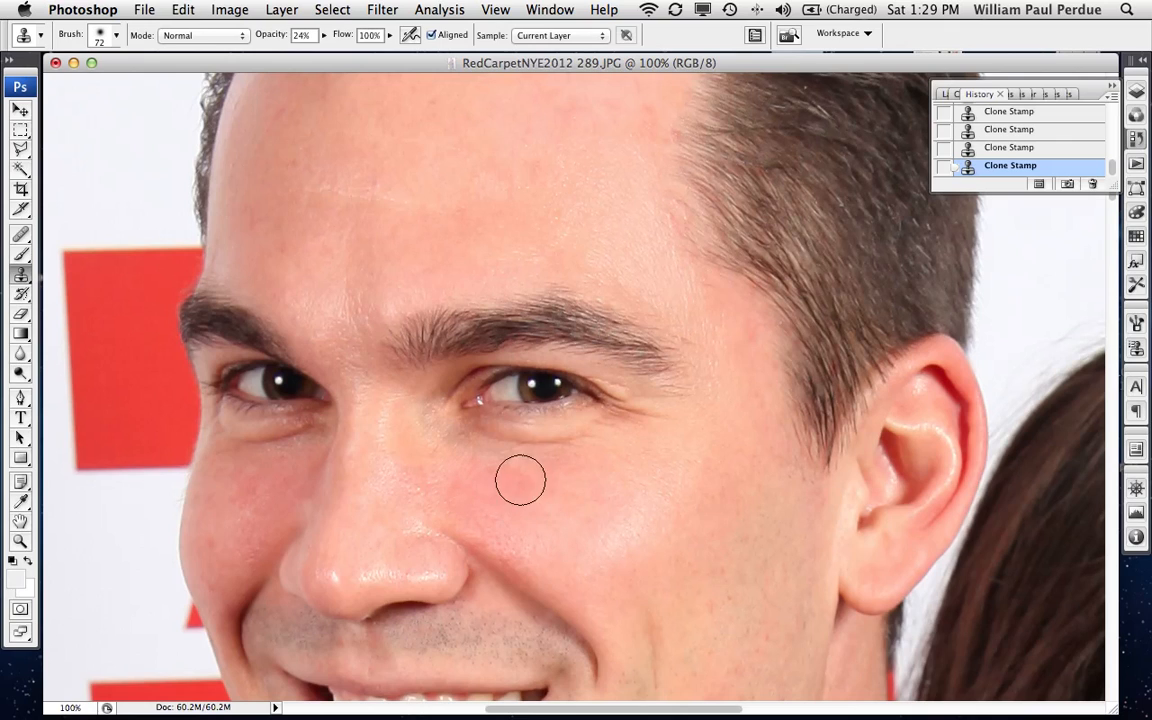
left_click(491, 476)
left_click(473, 466)
left_click_drag(484, 433, 568, 440)
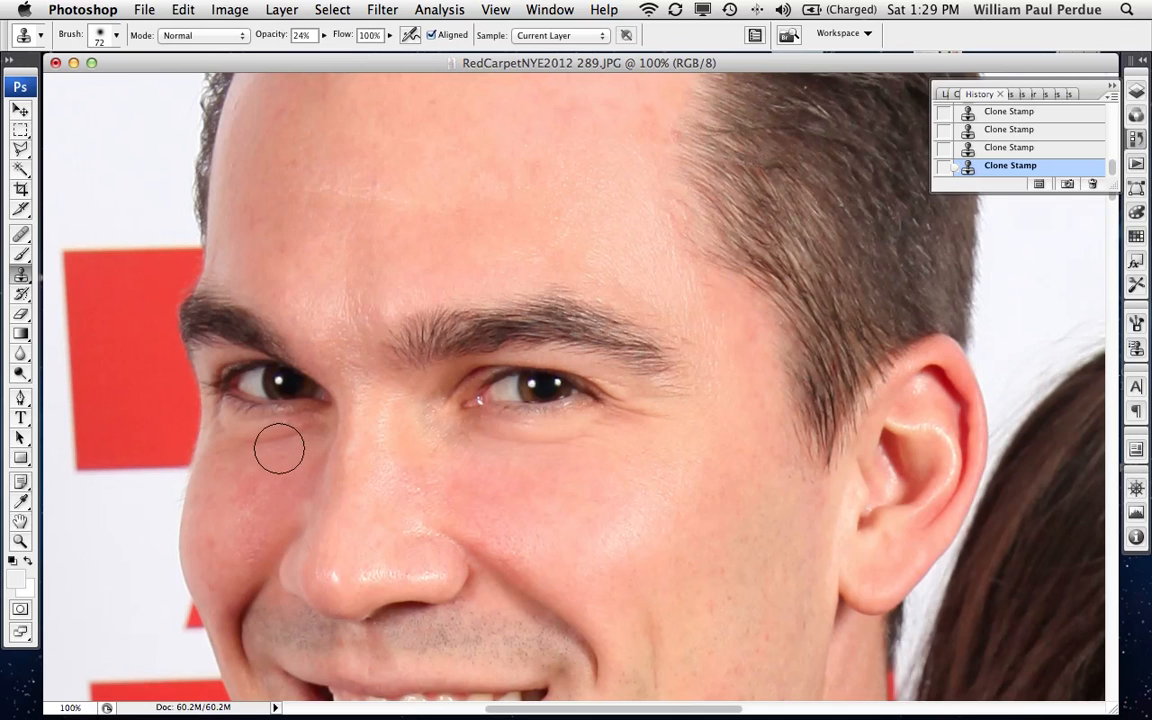
Step: Clone matte skin over the shiny patches on the man's cheek and the tip of his nose
left_click_drag(471, 498, 419, 406)
left_click_drag(652, 542, 532, 404)
left_click_drag(543, 264, 488, 411)
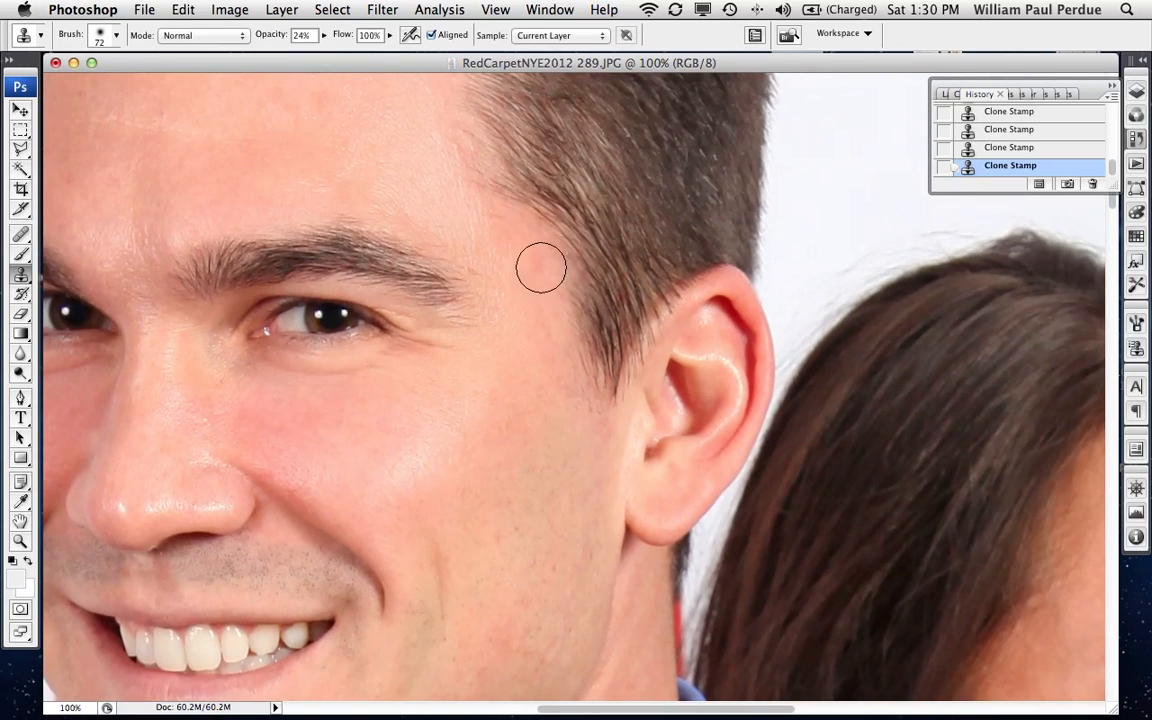
left_click_drag(530, 528, 647, 380)
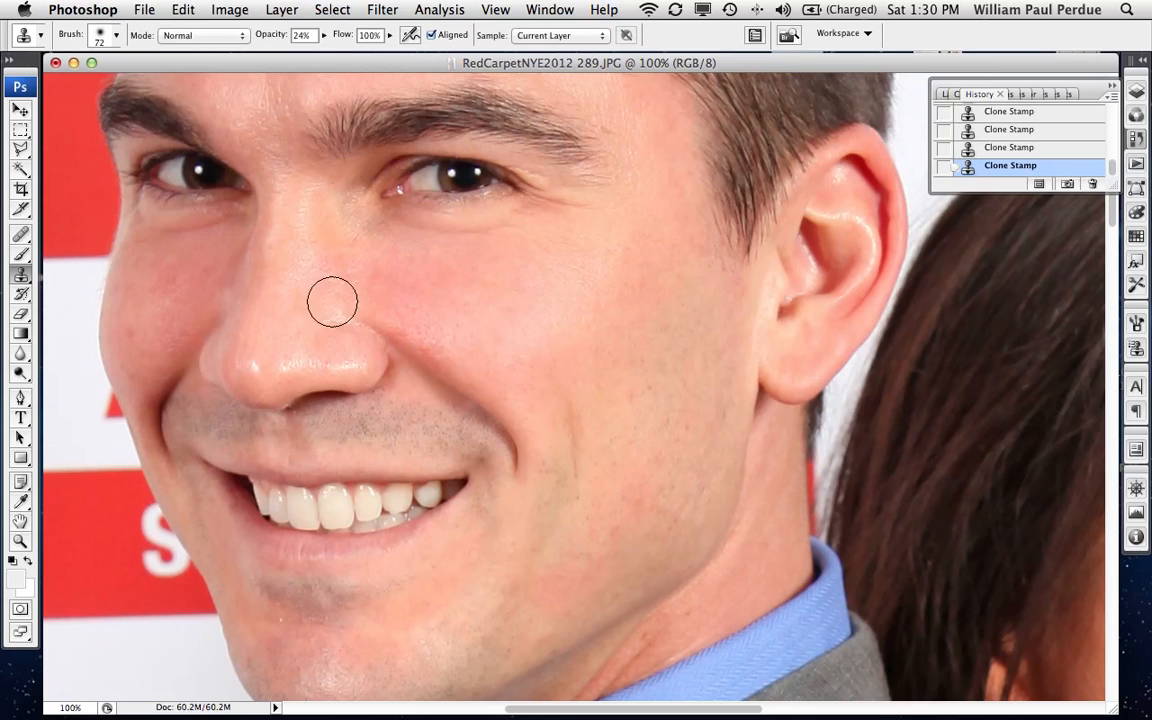
left_click(286, 366)
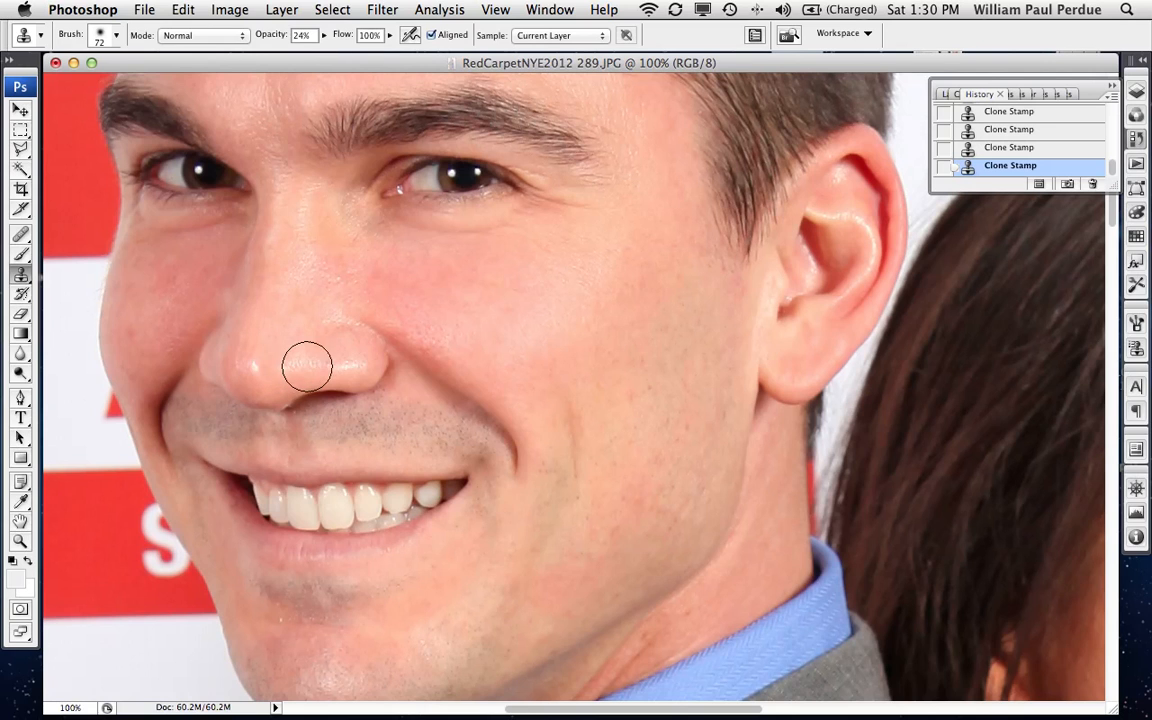
scroll(378, 455, "down", 5)
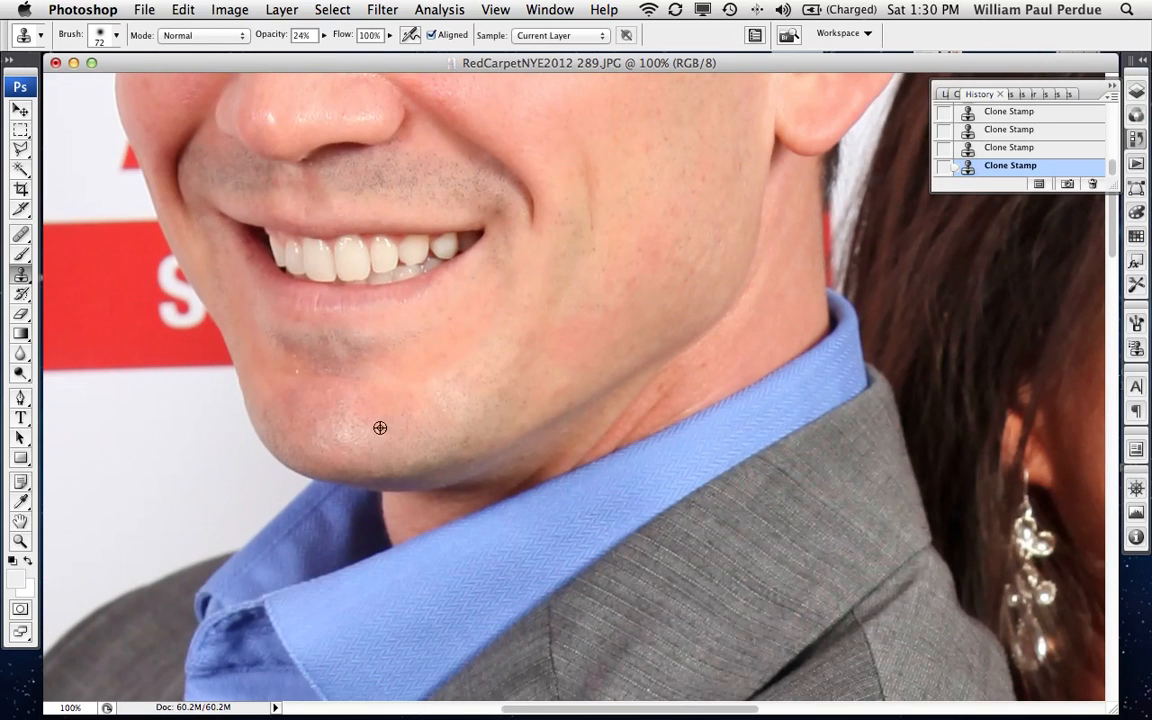
left_click_drag(652, 433, 415, 563)
Step: Open the Liquify filter on the portrait and set its brush size to 600
key("super+minus")
key("super+minus")
key("super+minus")
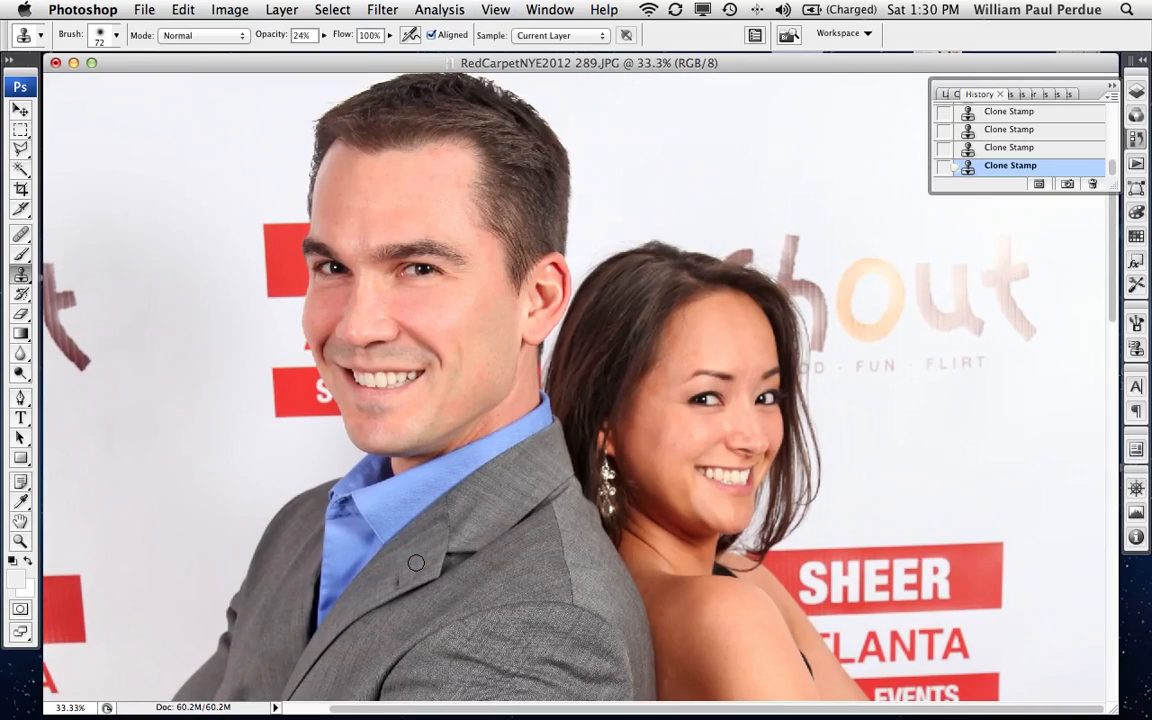
scroll(416, 563, "down", 10)
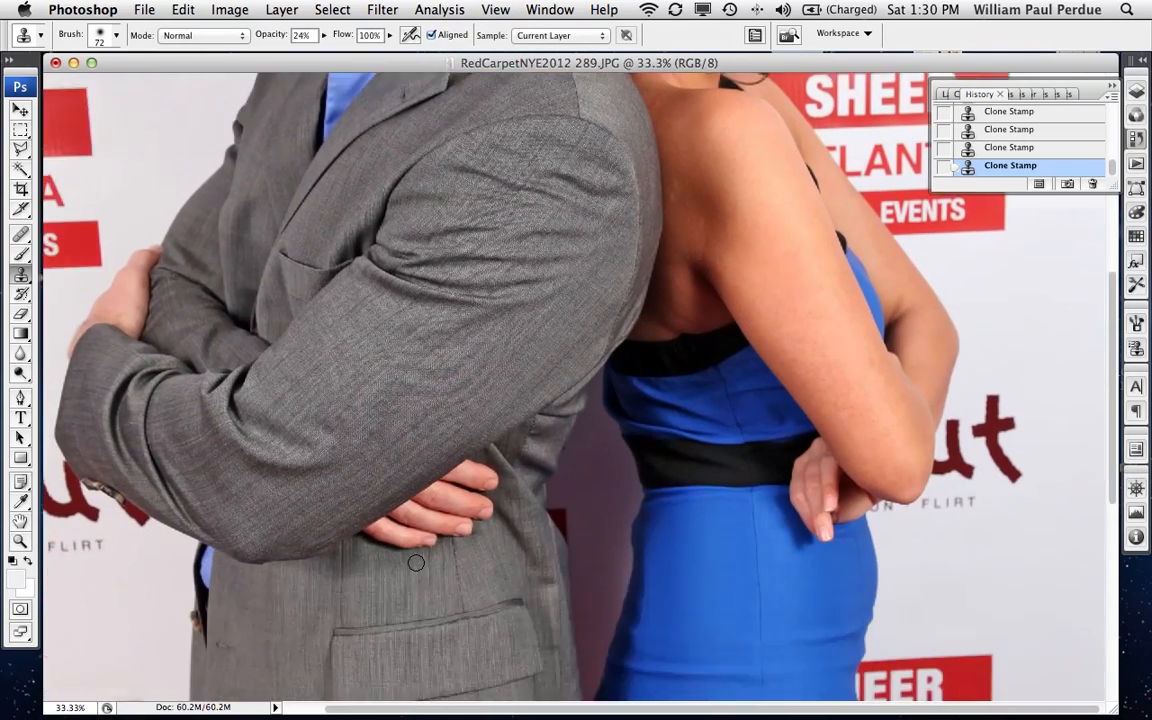
scroll(422, 200, "down", 6)
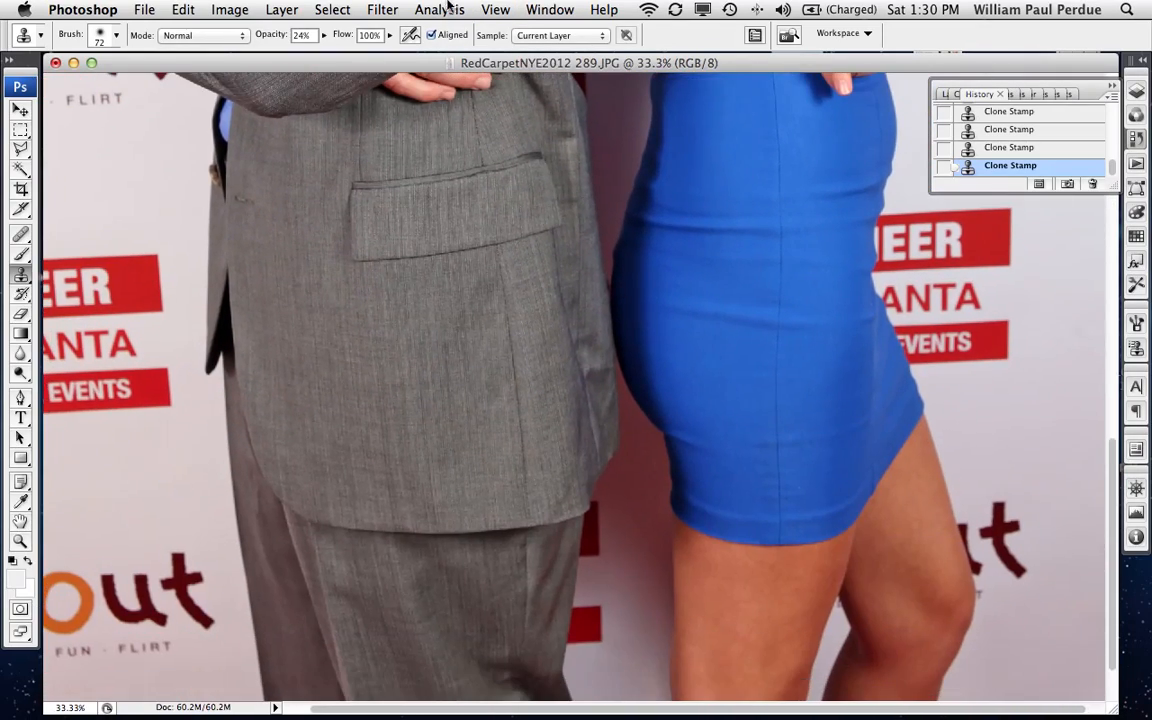
left_click(447, 6)
mouse_move(517, 7)
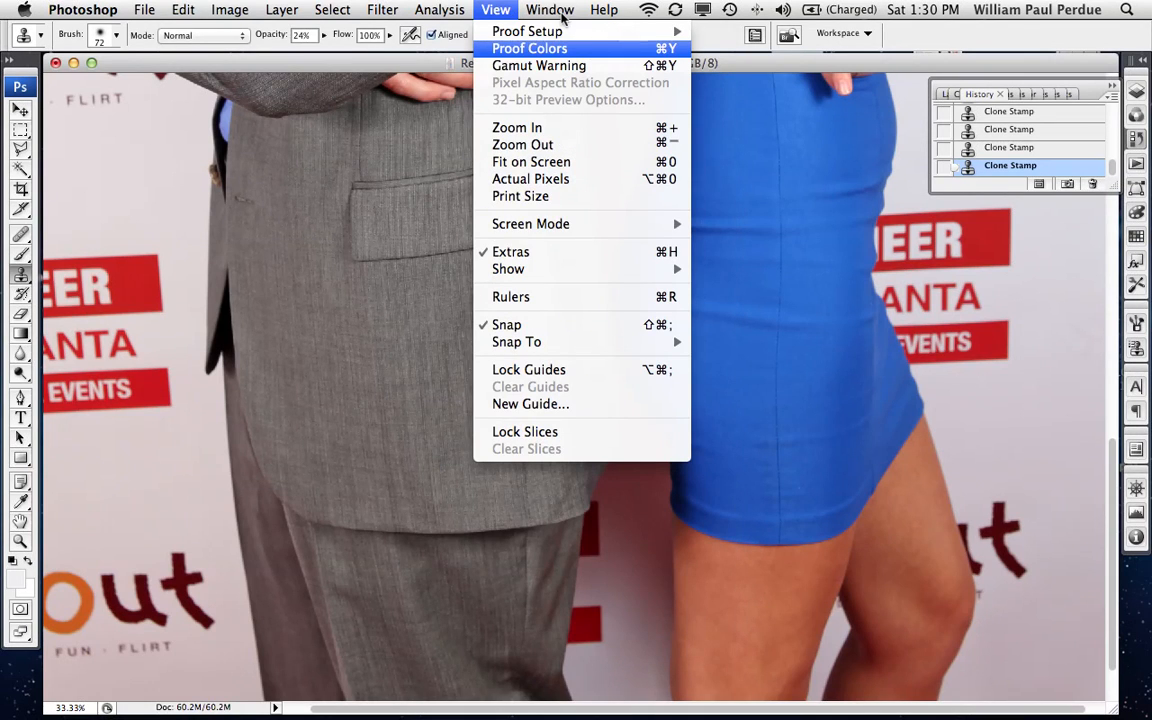
mouse_move(383, 10)
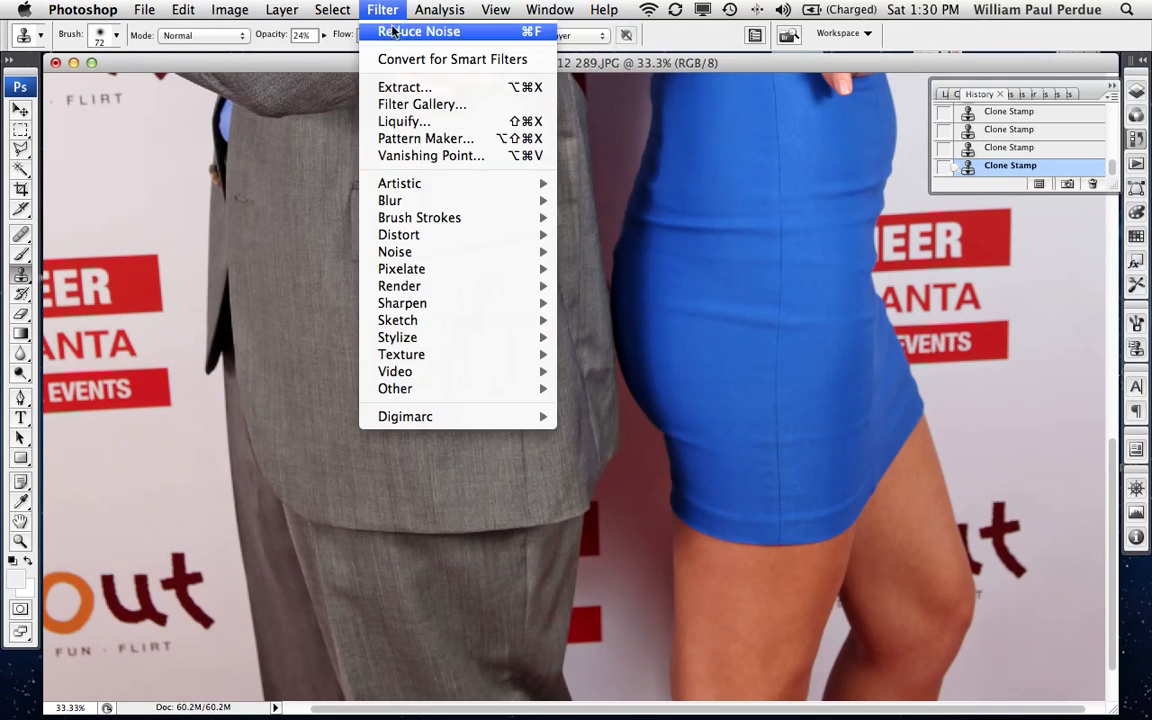
left_click(420, 121)
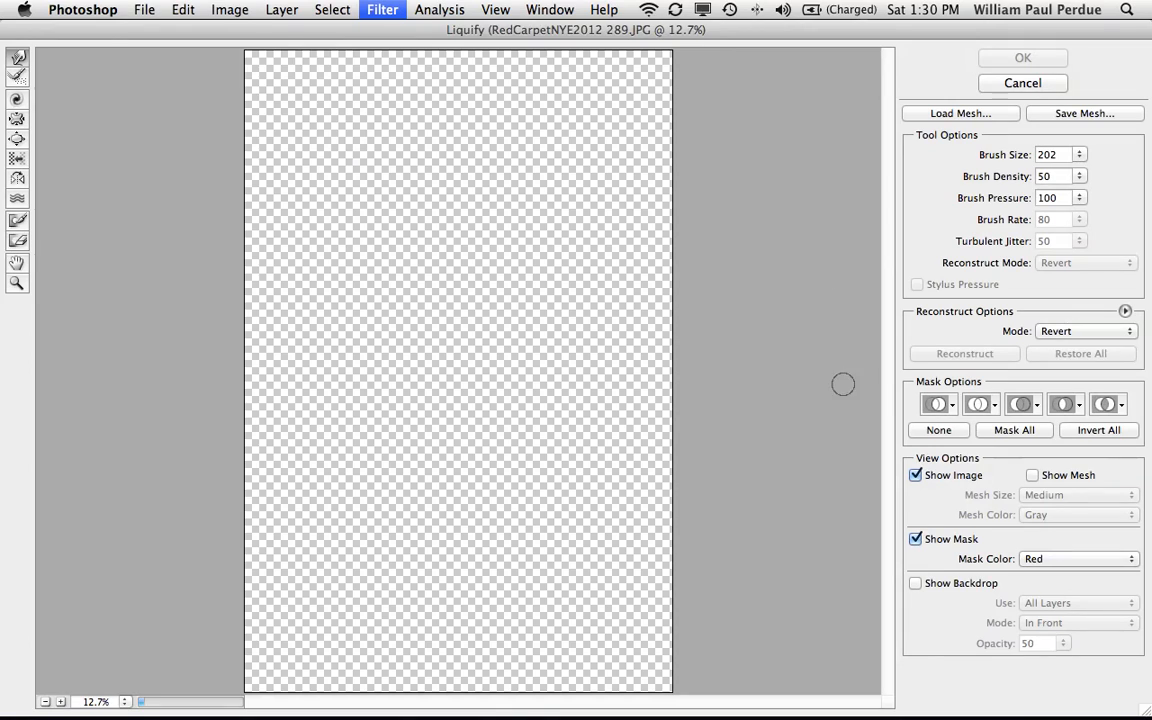
left_click_drag(1076, 158, 1146, 165)
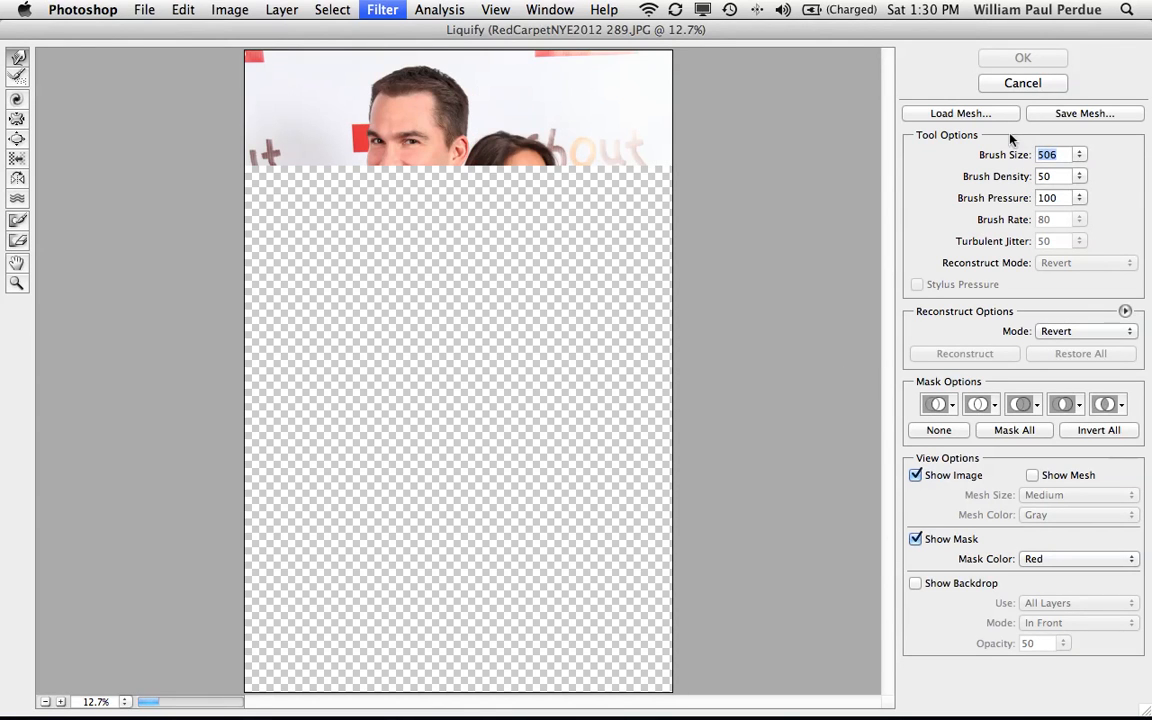
left_click_drag(1010, 160, 1150, 160)
Step: Slim the inner edge of the woman's upper arm and push the front of her dress inward below her hand
key("super+plus")
key("super+plus")
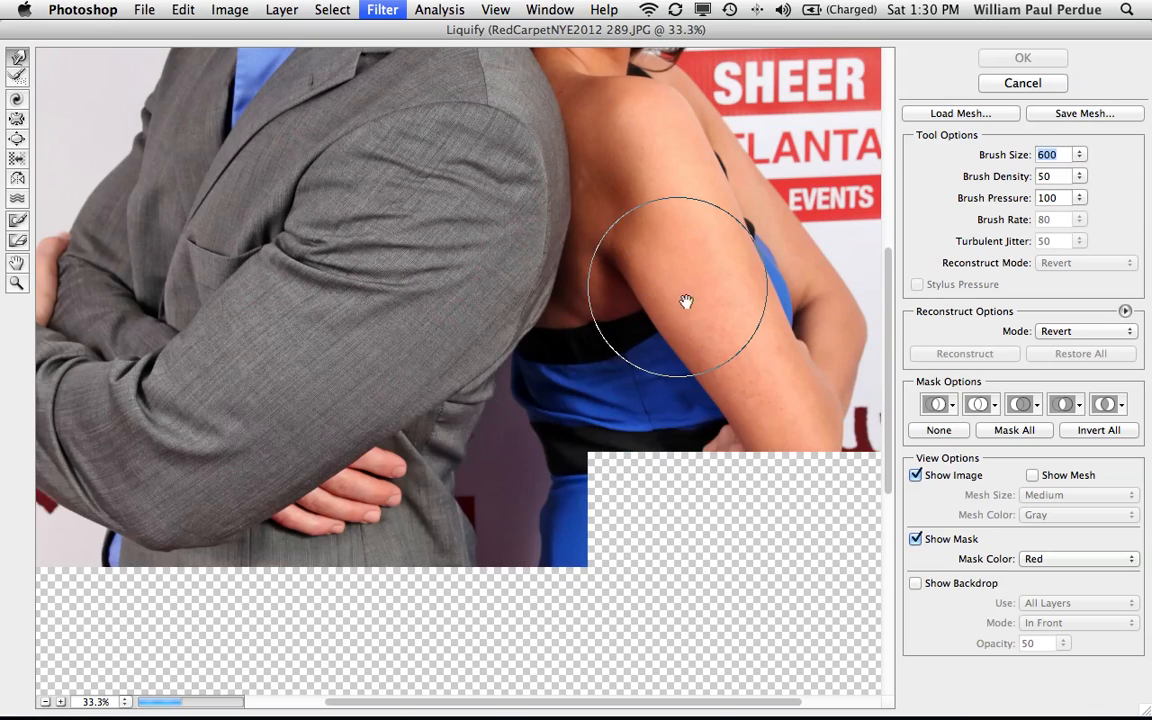
mouse_move(686, 303)
left_mouse_down()
mouse_move(615, 361)
mouse_move(575, 372)
left_mouse_up()
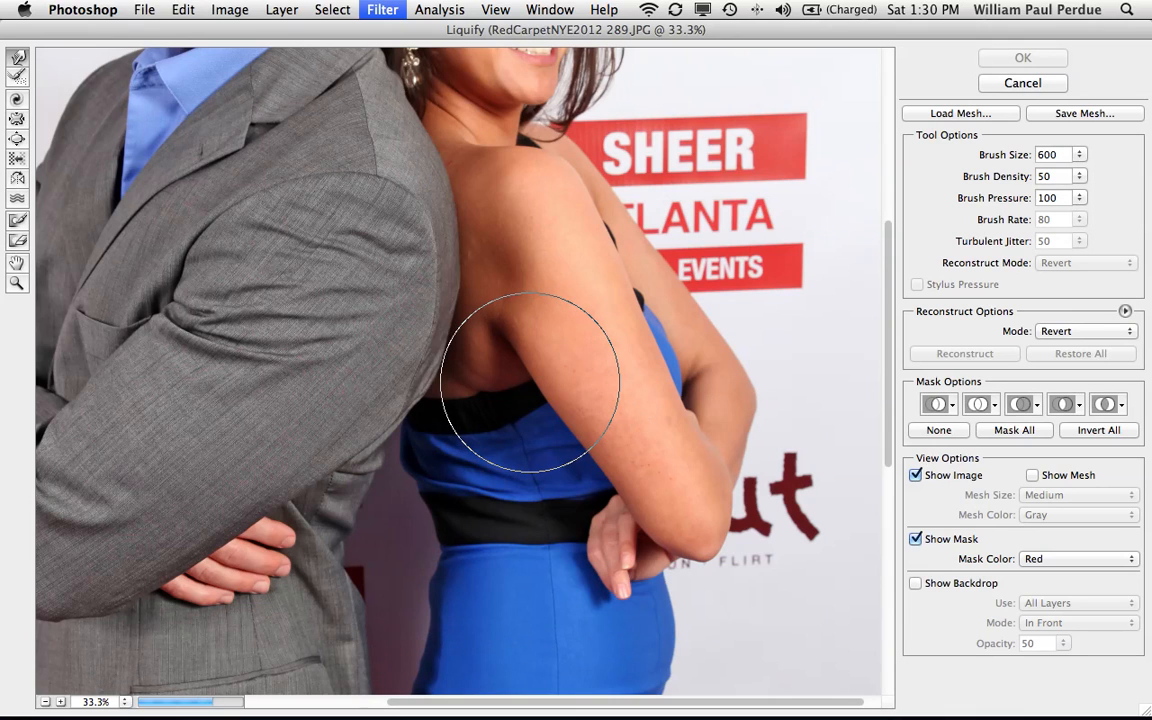
left_click_drag(530, 381, 535, 380)
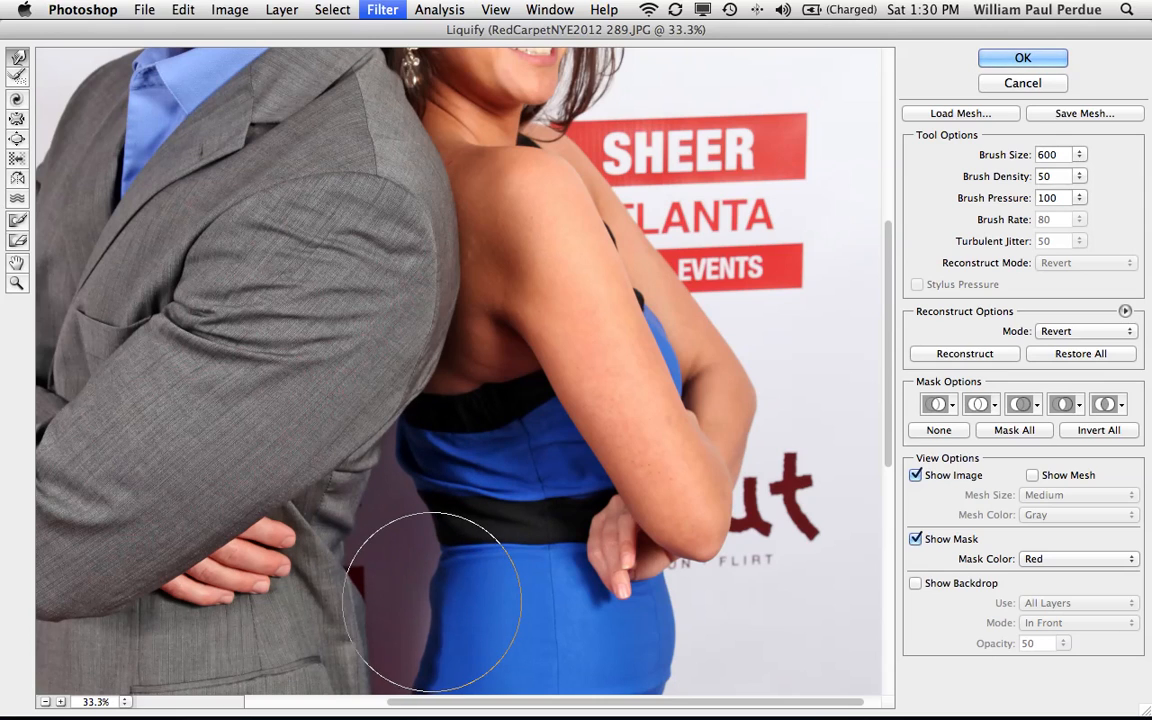
left_click_drag(698, 642, 681, 641)
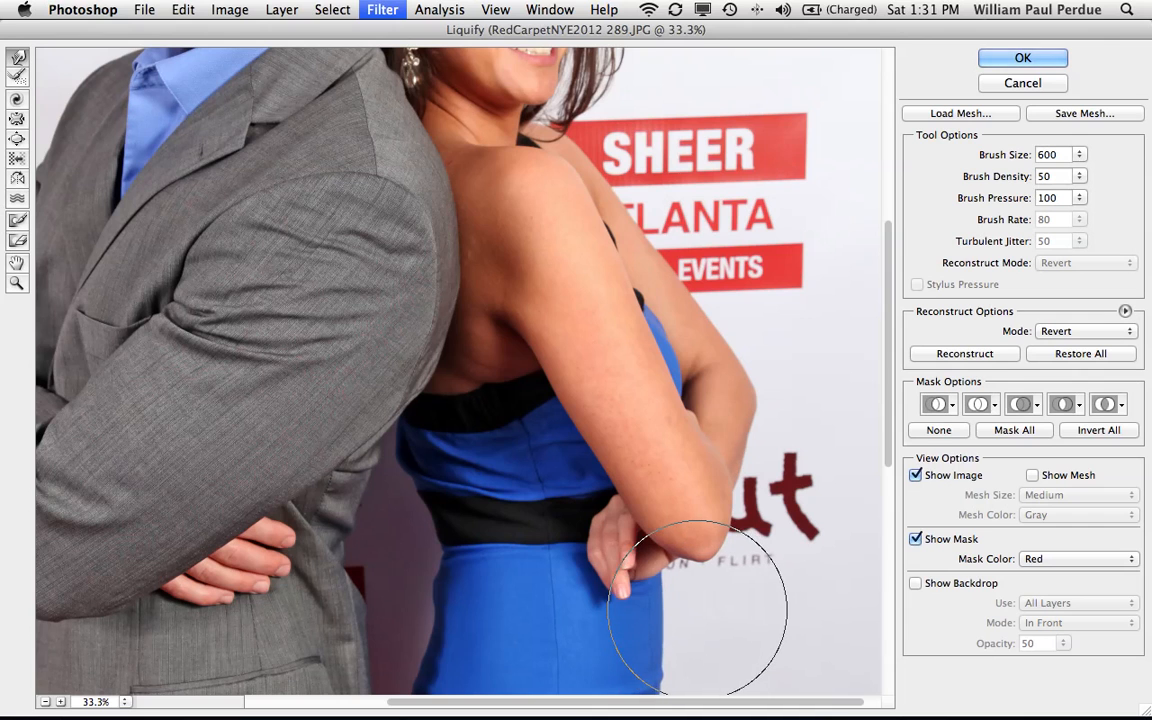
Step: Push the man's jacket front inward below his folded arms and the back of the woman's hip outward with a 600 brush
left_click_drag(698, 349, 753, 565)
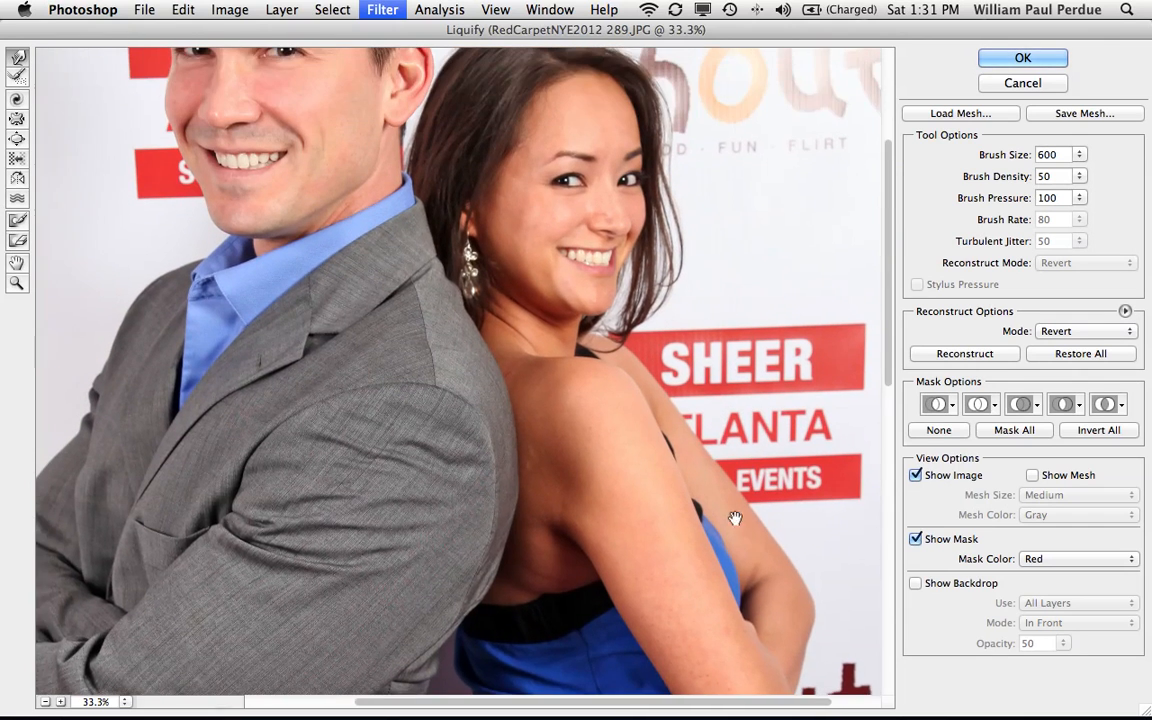
left_click_drag(645, 386, 721, 477)
mouse_move(425, 422)
left_mouse_down()
mouse_move(501, 378)
mouse_move(540, 337)
left_mouse_up()
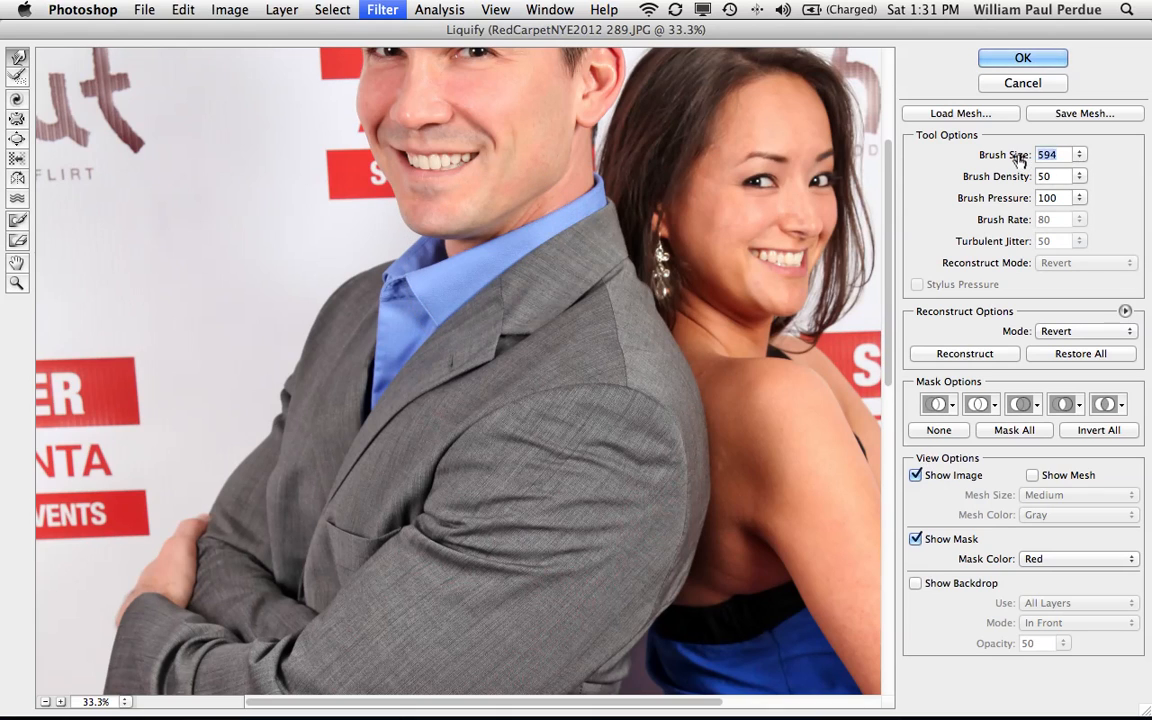
left_click_drag(989, 160, 980, 158)
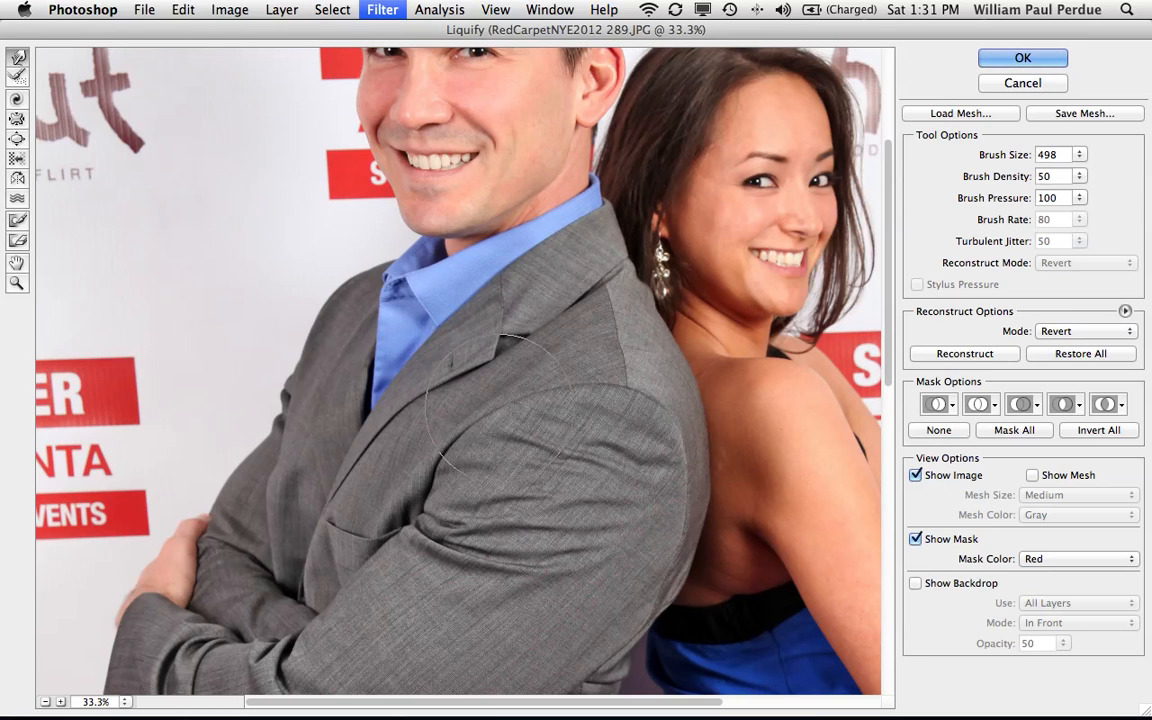
key("super+space")
mouse_move(535, 490)
left_mouse_down()
mouse_move(550, 399)
mouse_move(530, 62)
left_mouse_up()
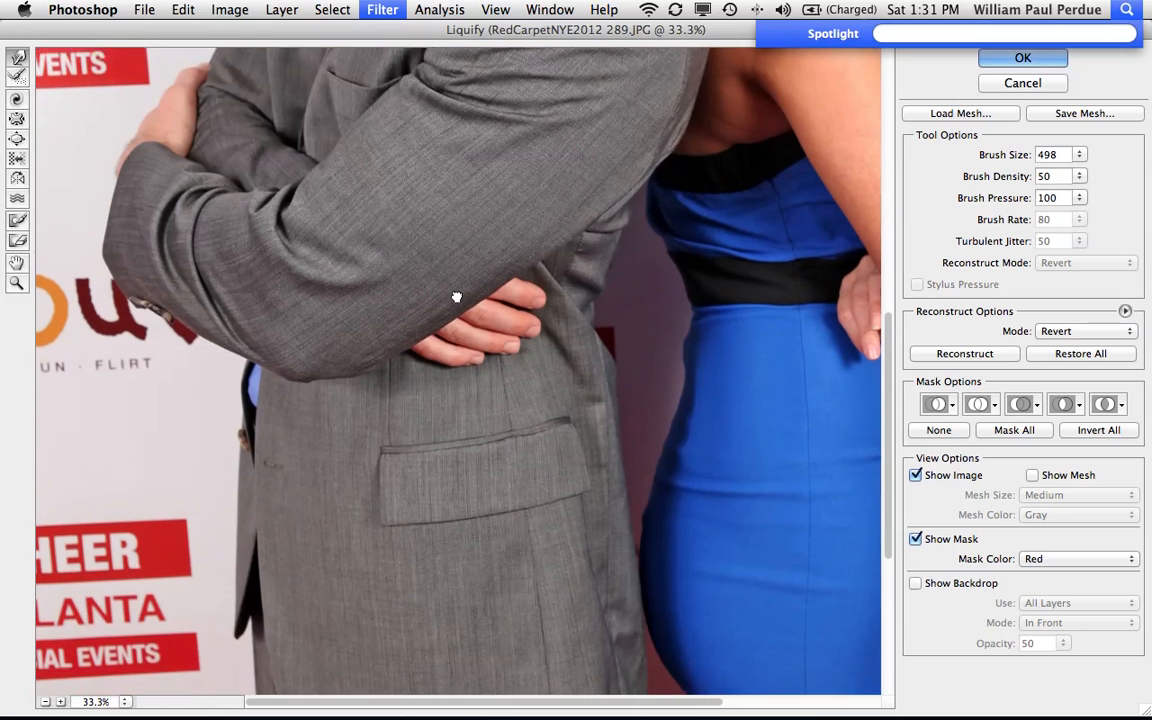
left_click_drag(343, 506, 345, 391)
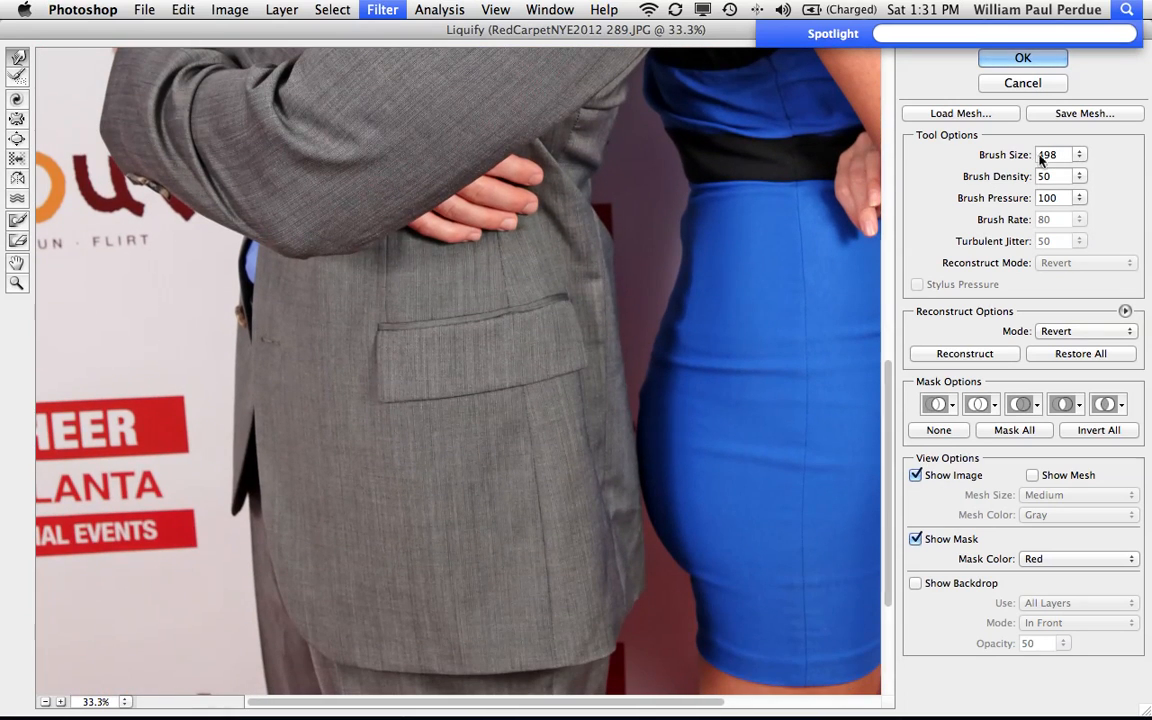
left_click_drag(1005, 155, 1148, 168)
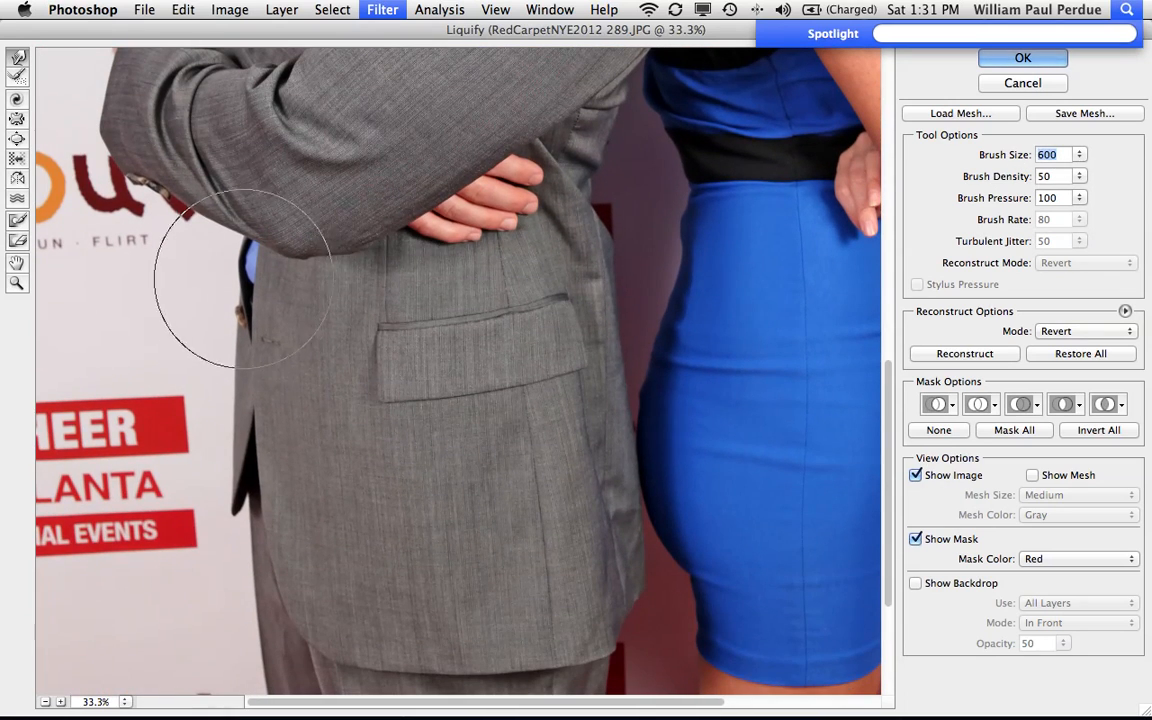
left_click_drag(213, 262, 232, 270)
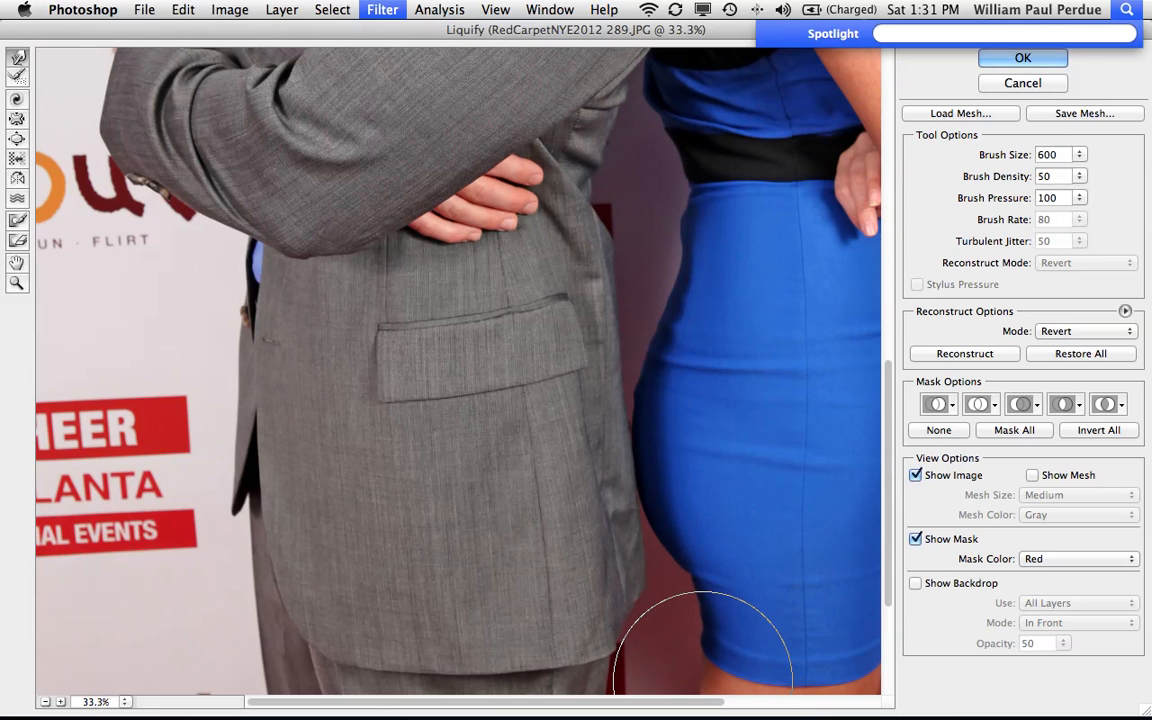
Step: Check the reshaped dress, the faces and the whole couple, and apply the Liquify changes to the photo
scroll(663, 411, "right", 5)
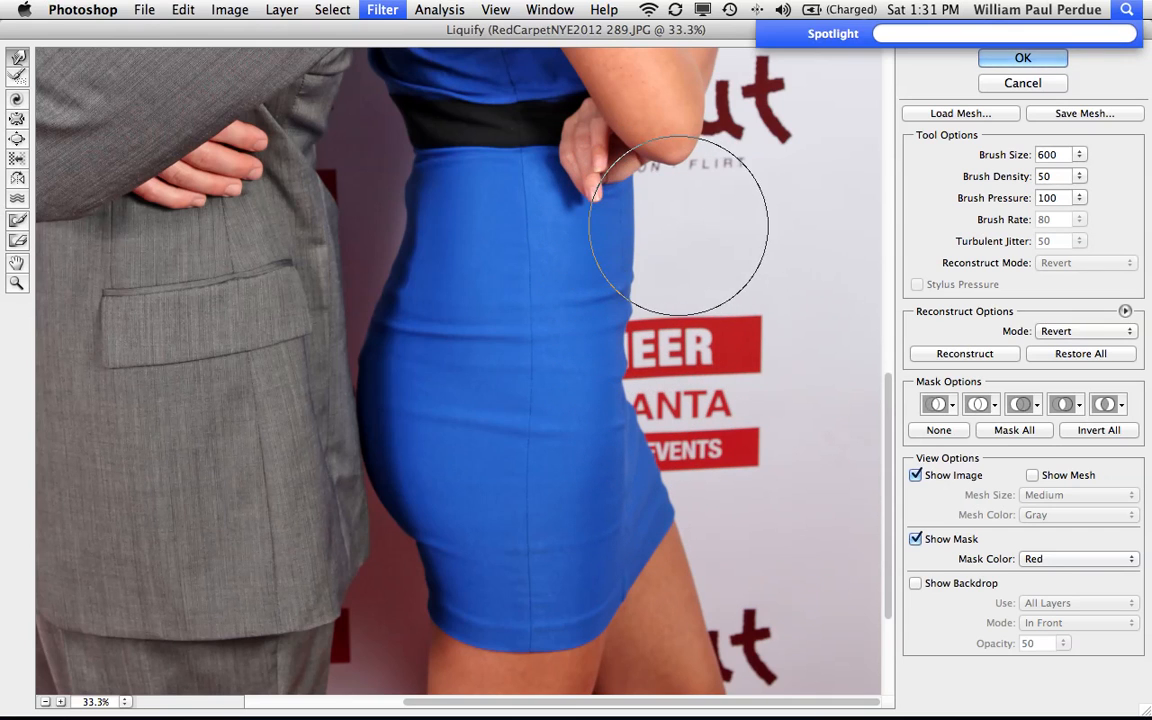
scroll(645, 228, "up", 3)
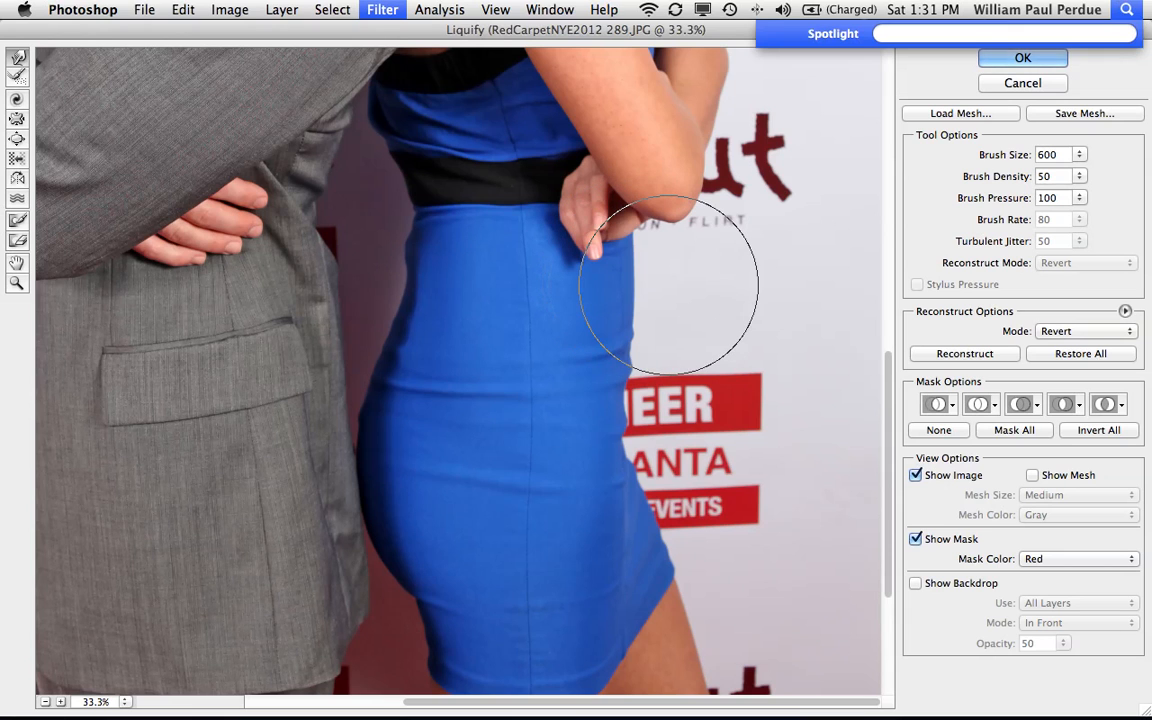
scroll(667, 287, "up", 5)
scroll(667, 287, "up", 5)
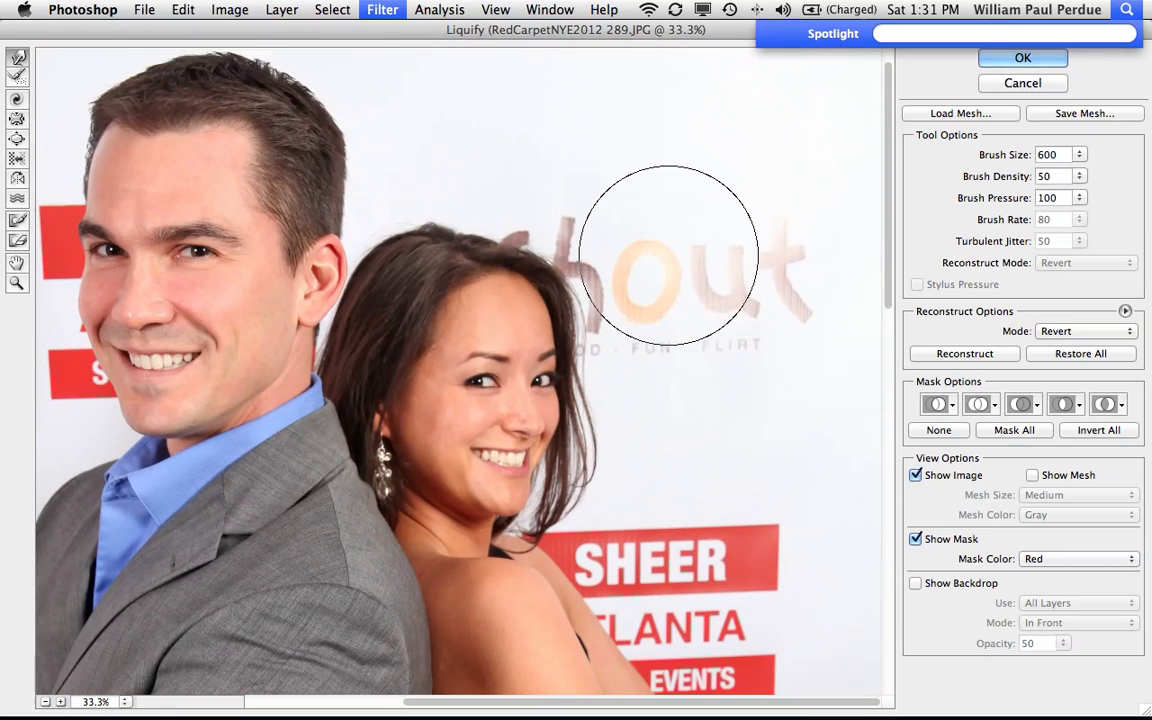
scroll(670, 283, "left", 3)
scroll(668, 285, "right", 2)
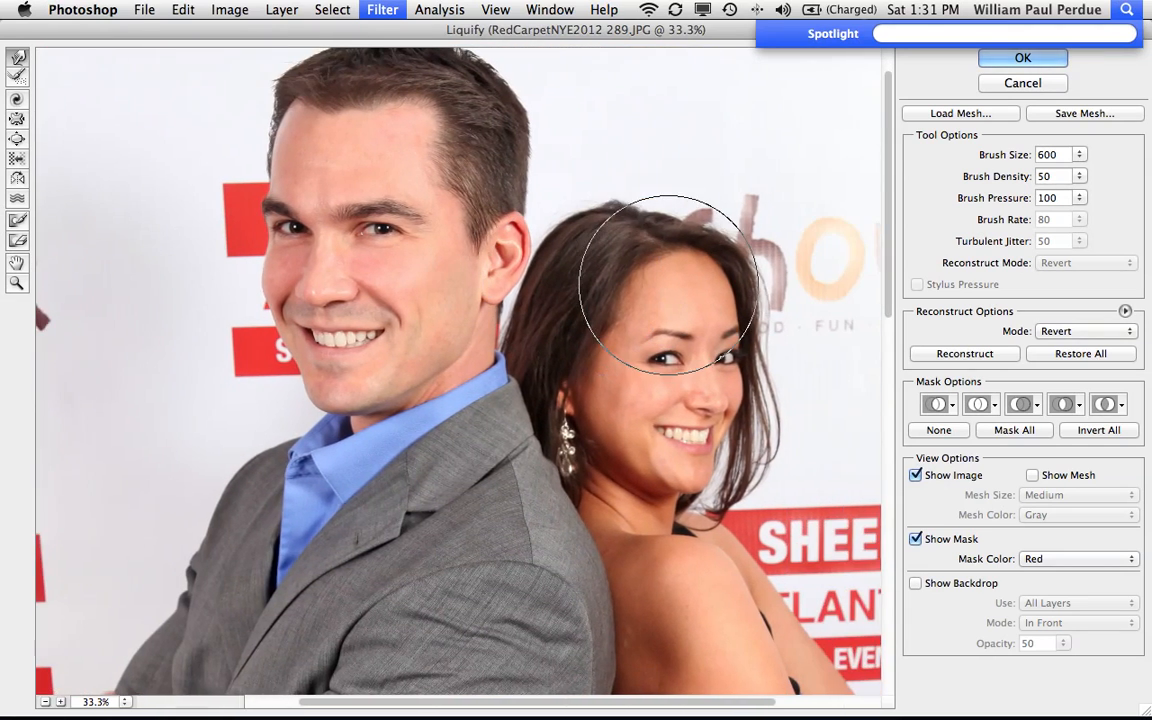
key("super+minus")
key("super+minus")
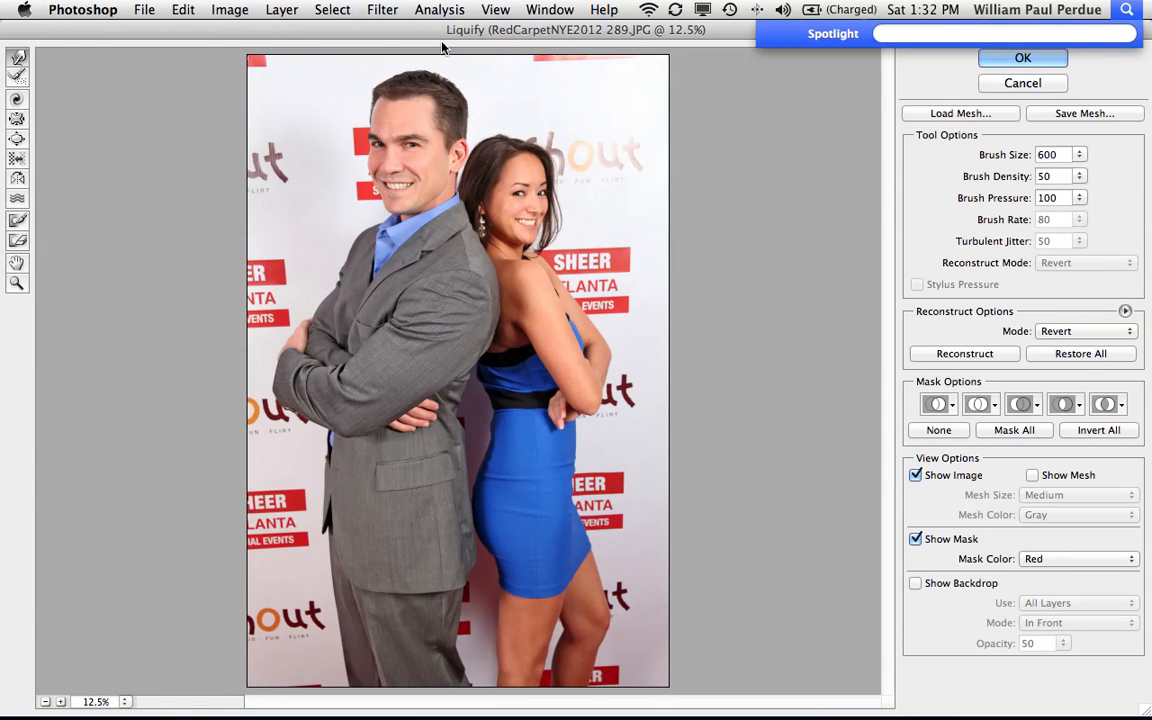
key("super+plus")
key("super+plus")
key("super+plus")
key("super+plus")
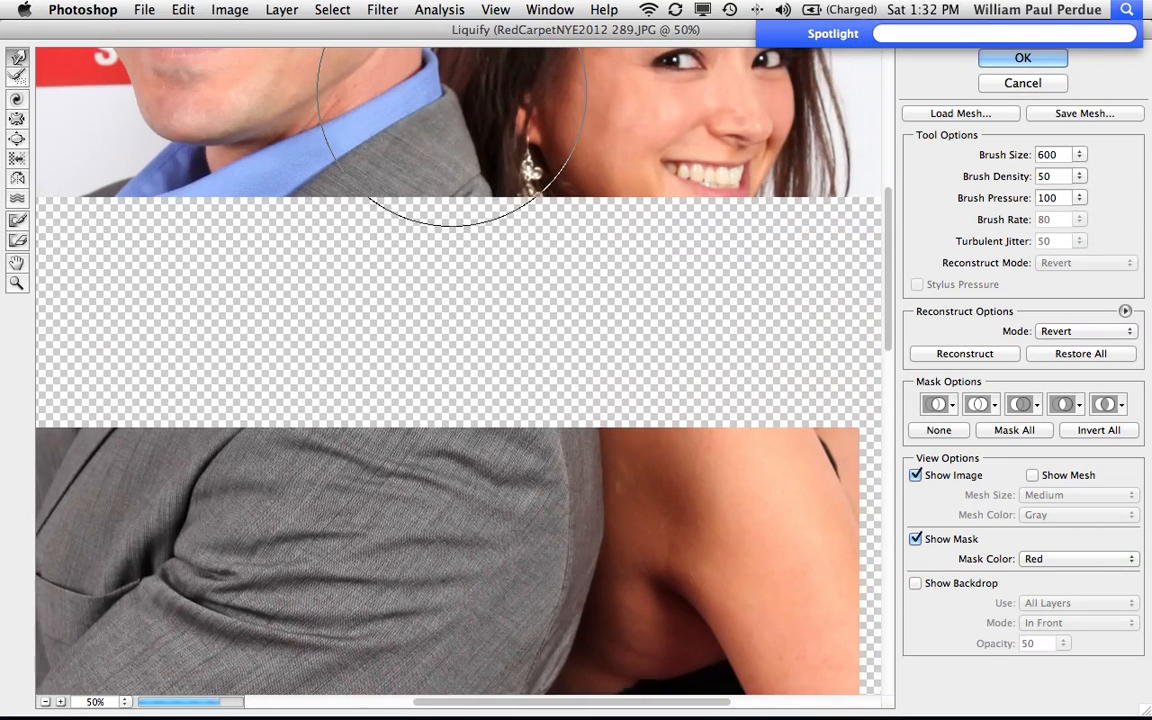
left_click(1000, 60)
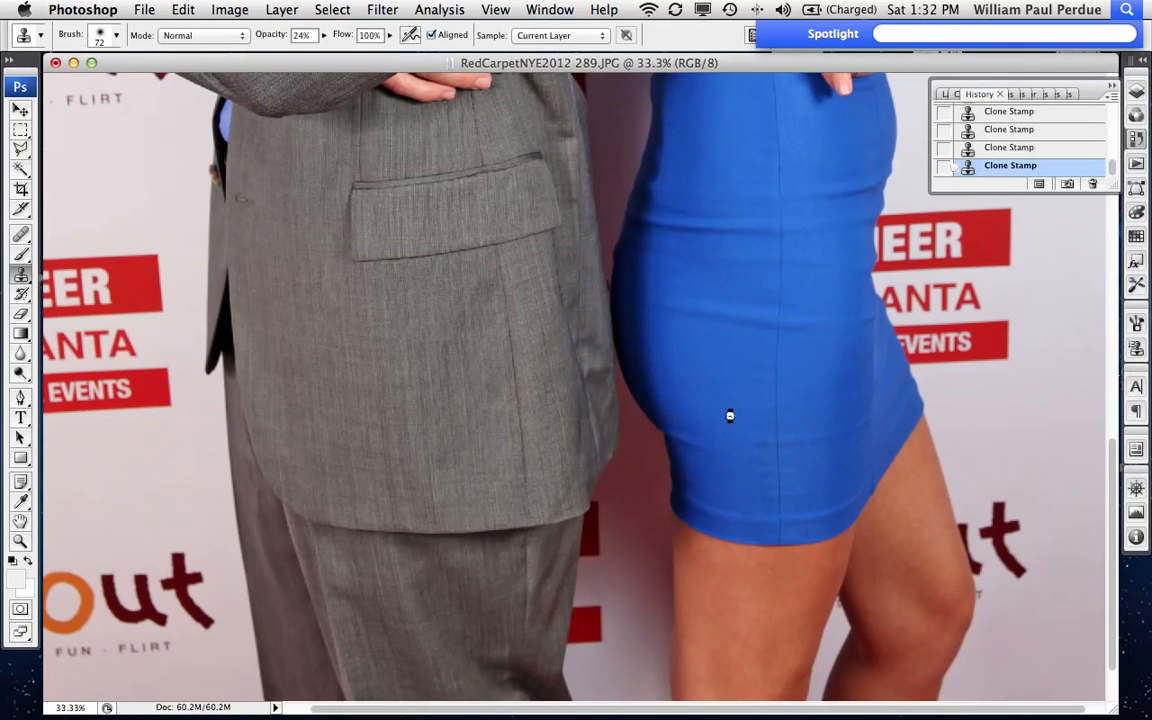
Step: Compare the whole couple before and after the Liquify changes by repeatedly undoing and redoing the filter
key("super+plus")
key("super+plus")
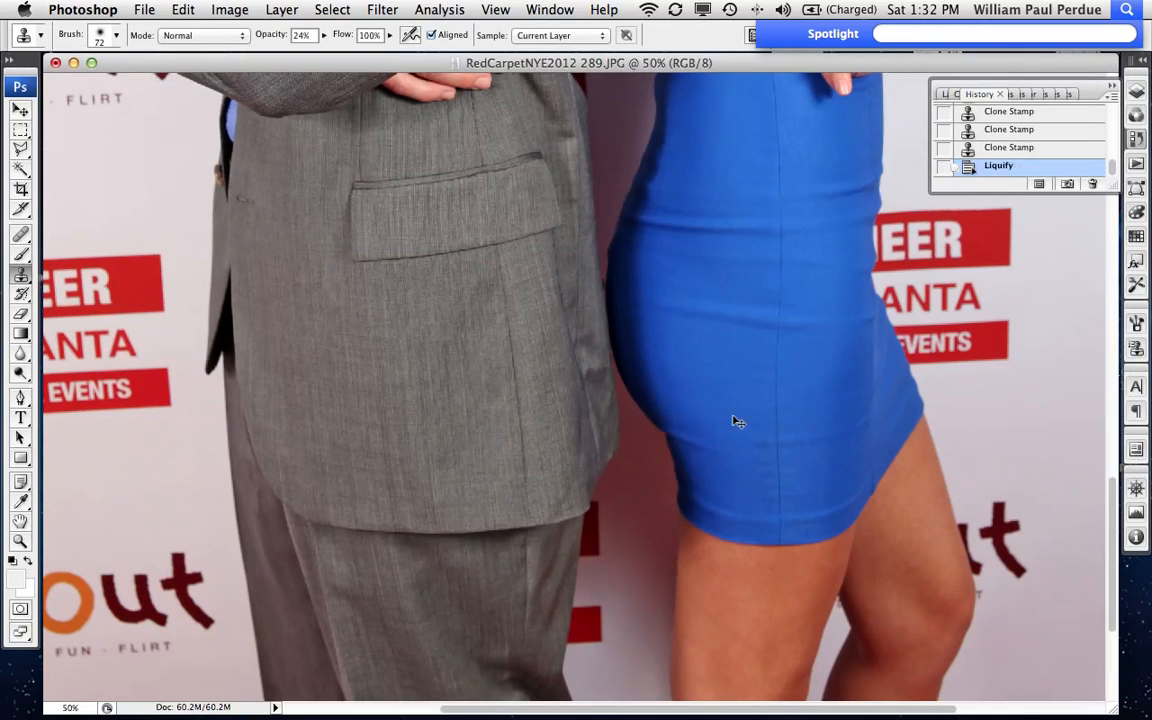
key("super+minus")
key("super+minus")
key("super+minus")
key("super+minus")
key("super+minus")
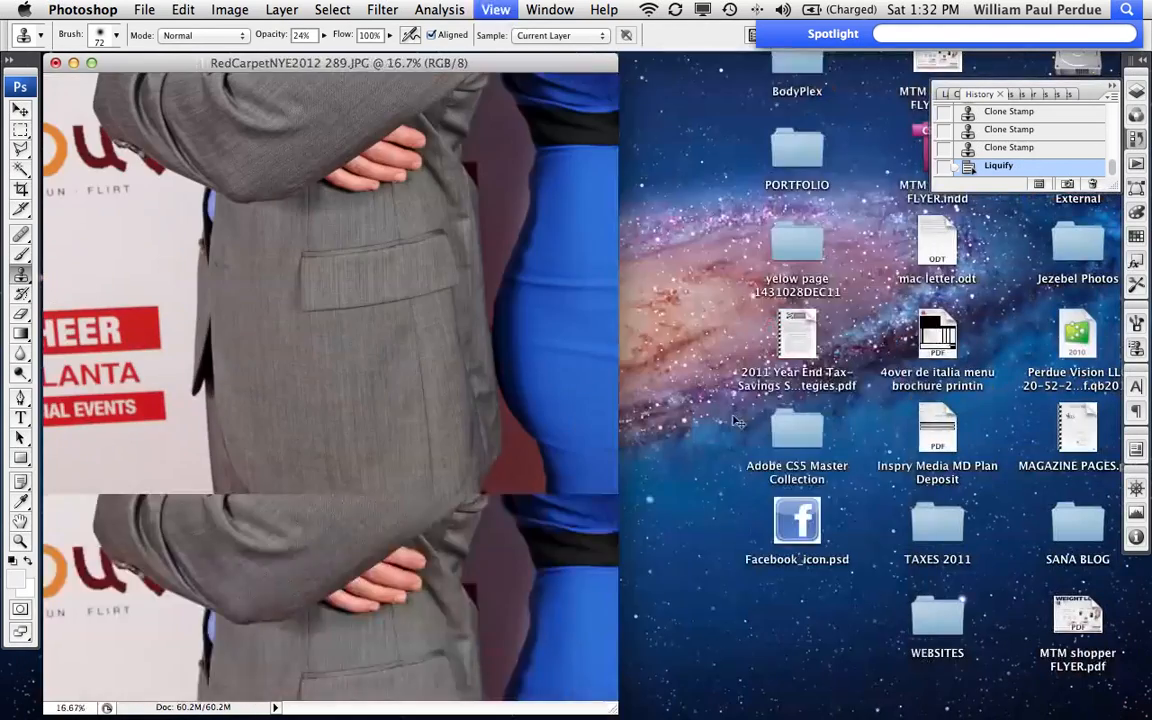
key("super+z")
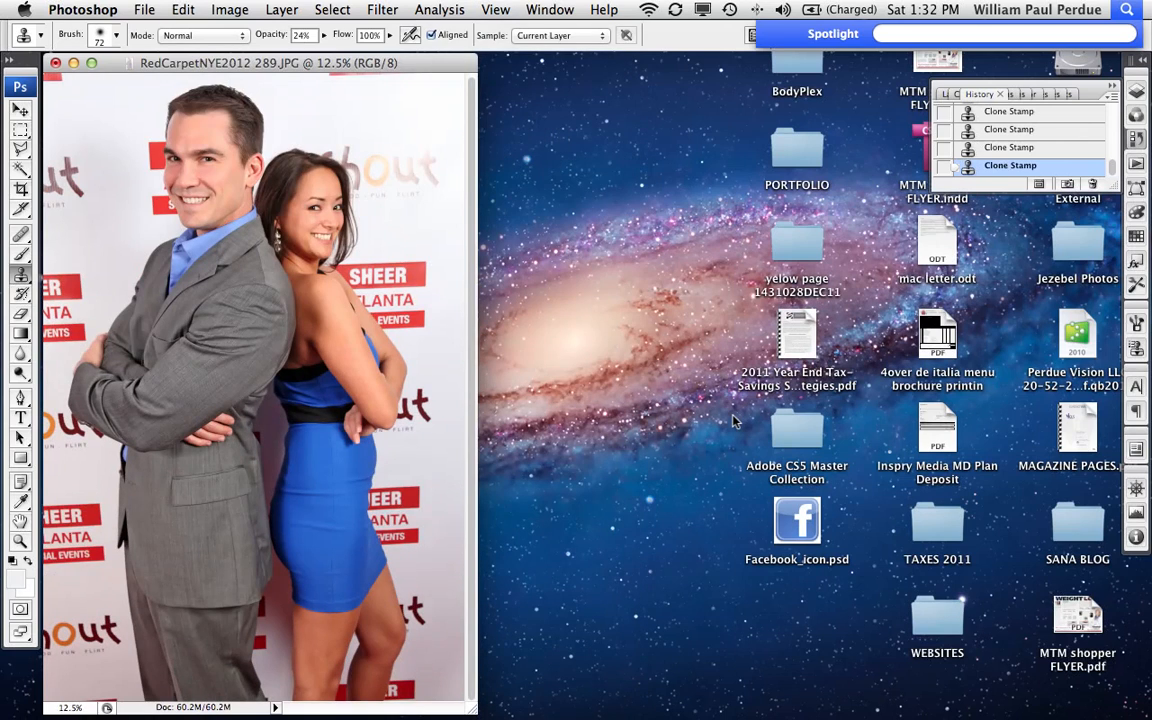
key("super+z")
key("super+z")
key("super+z")
key("super+z")
key("super+z")
key("super+z")
key("super+z")
key("super+z")
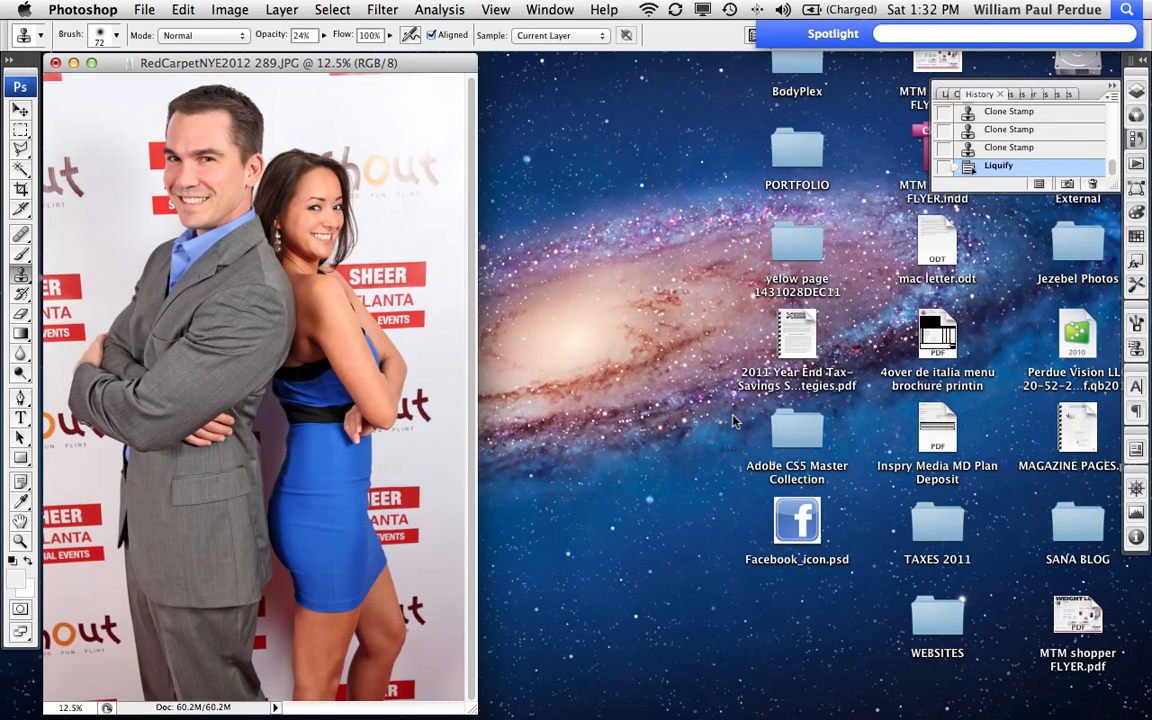
key("super+z")
key("super+z")
key("super+z")
key("super+z")
key("super+z")
key("super+z")
key("super+z")
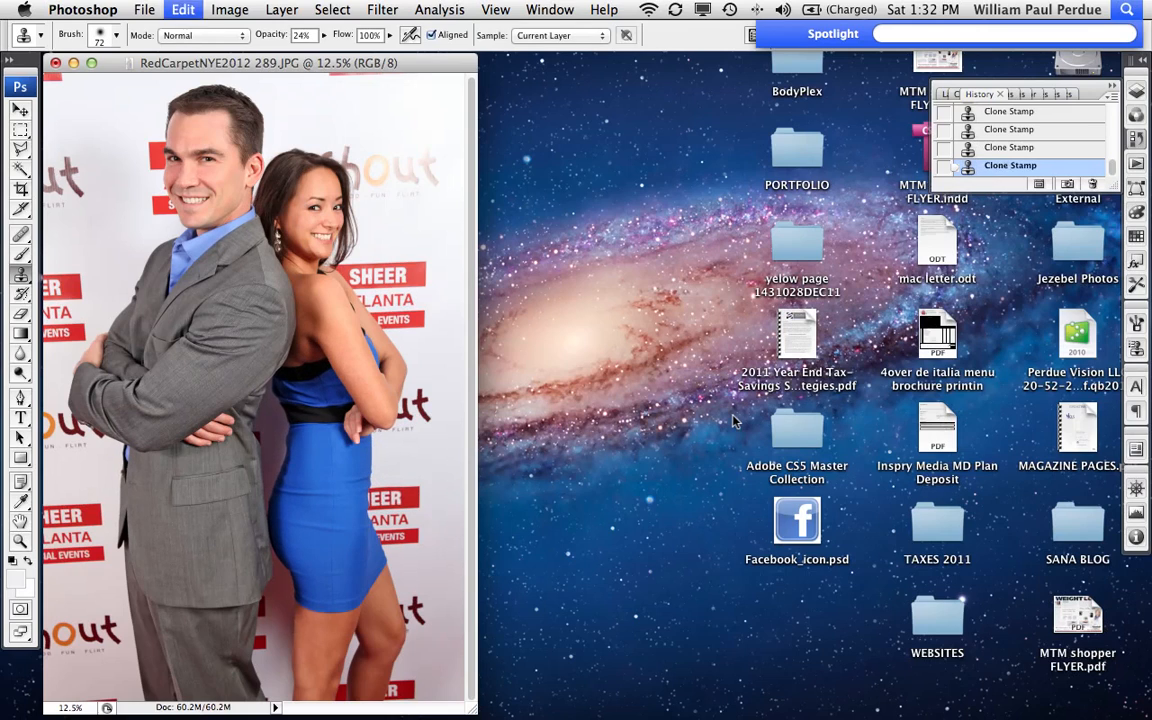
key("super+z")
key("super+z")
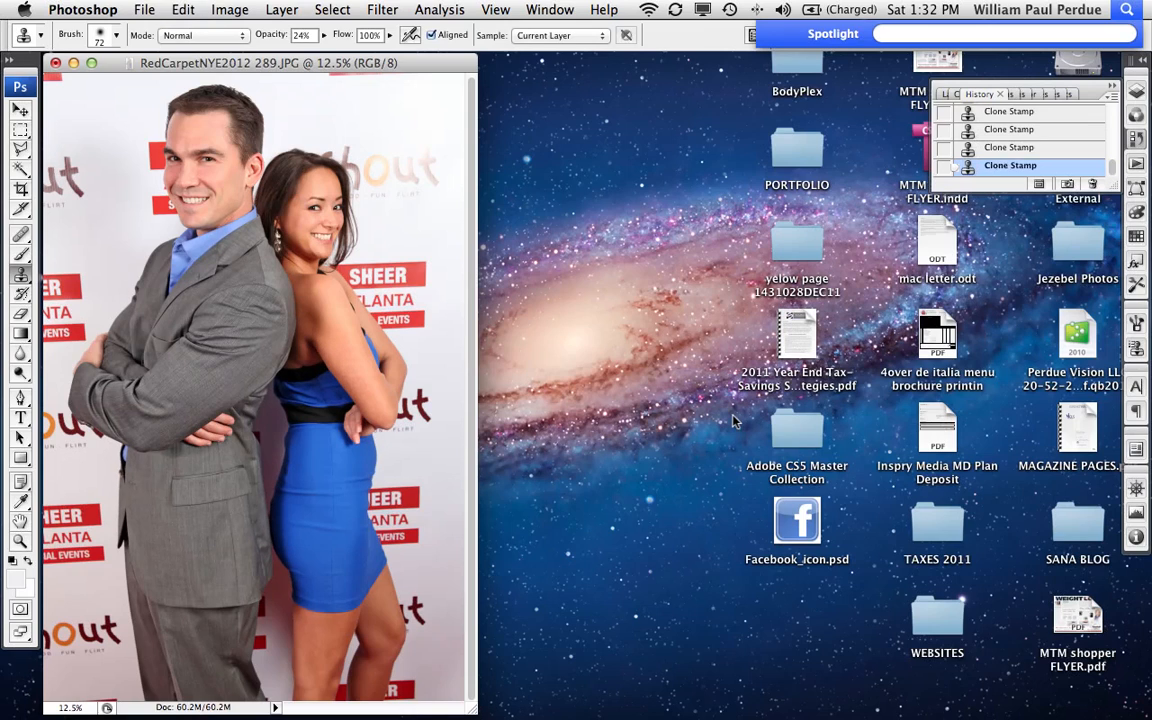
key("super+z")
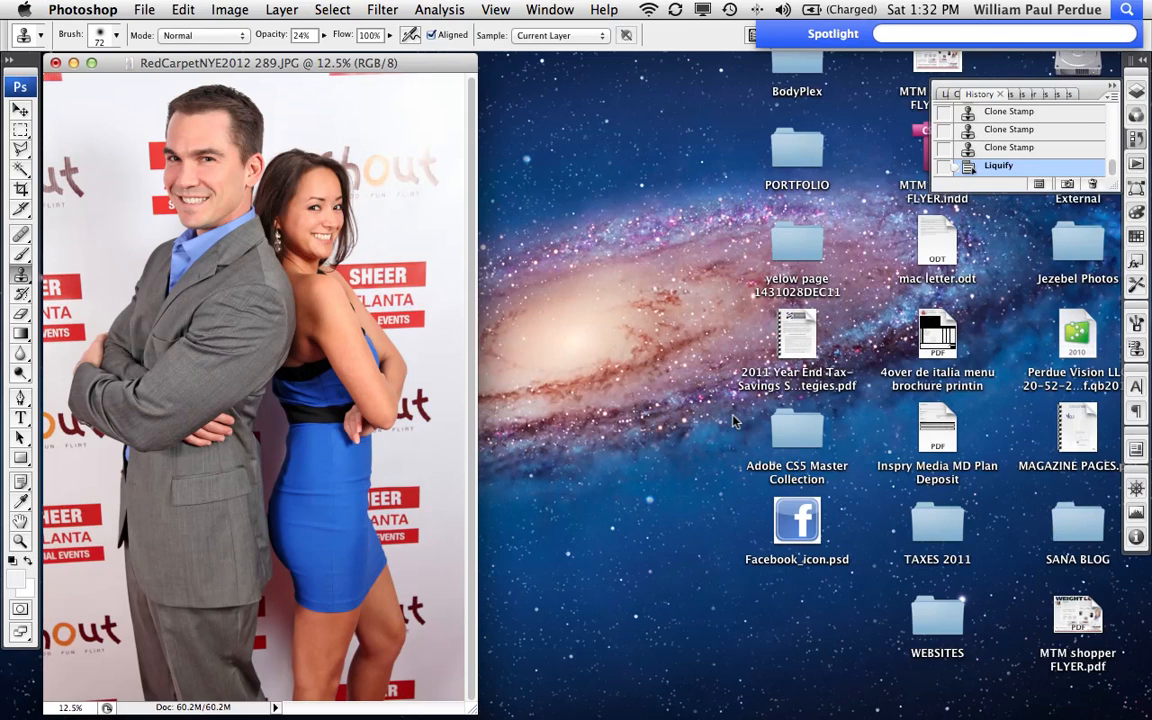
key("super+z")
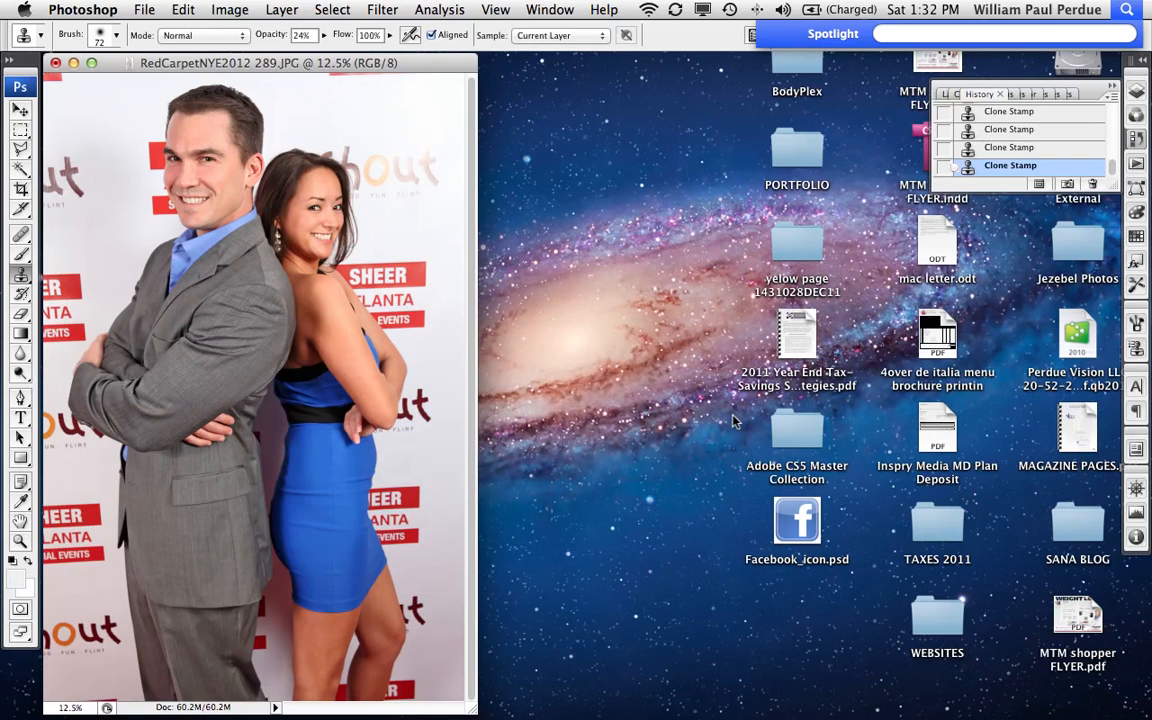
key("super+z")
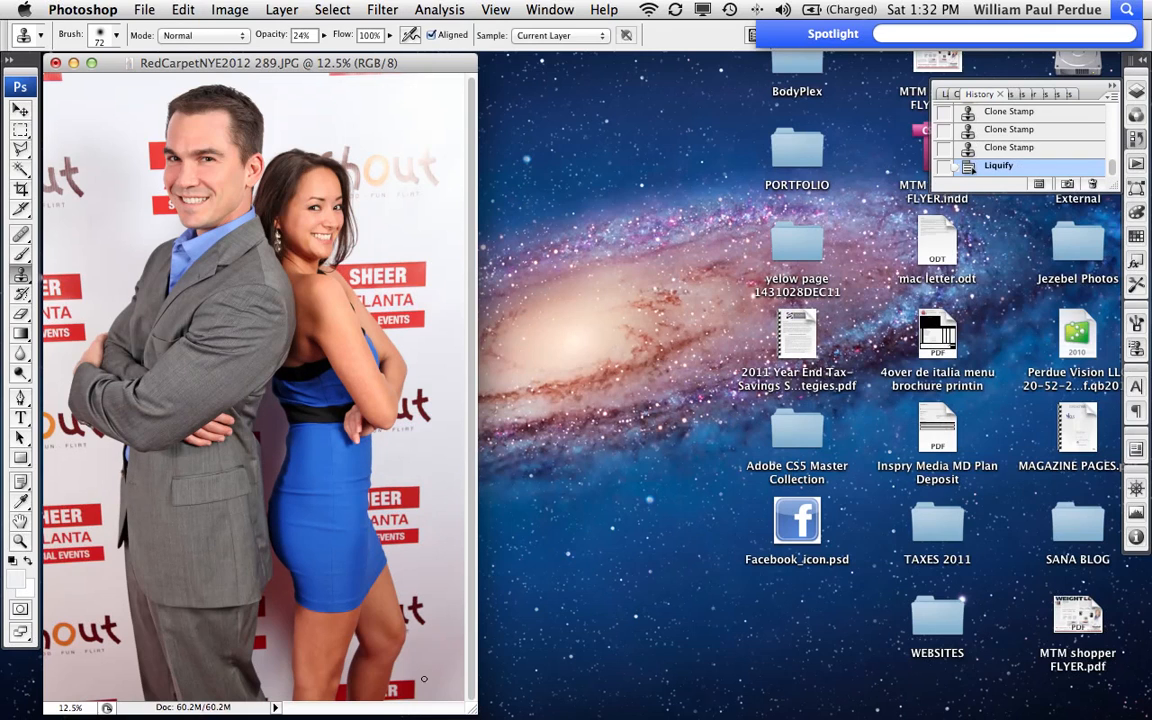
Step: Widen the image window and clone clean skin over the marks on the woman's back beside the man's jacket sleeve
left_click_drag(478, 712, 1060, 716)
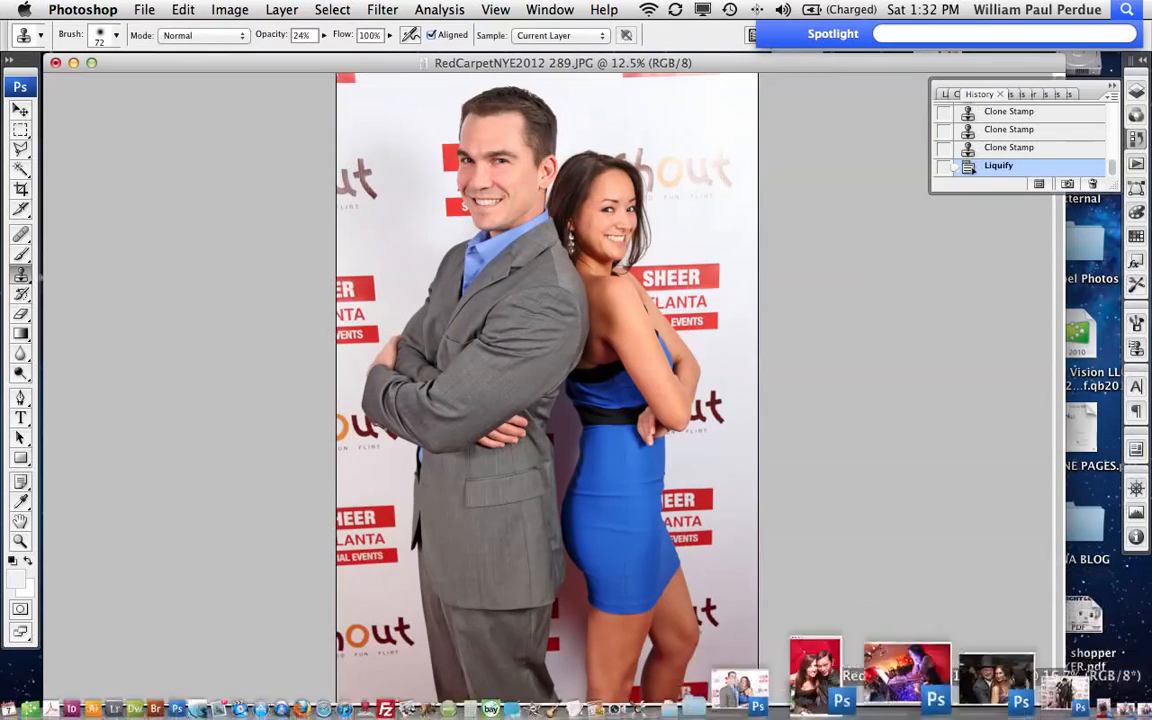
key("super+plus")
key("super+plus")
key("super+plus")
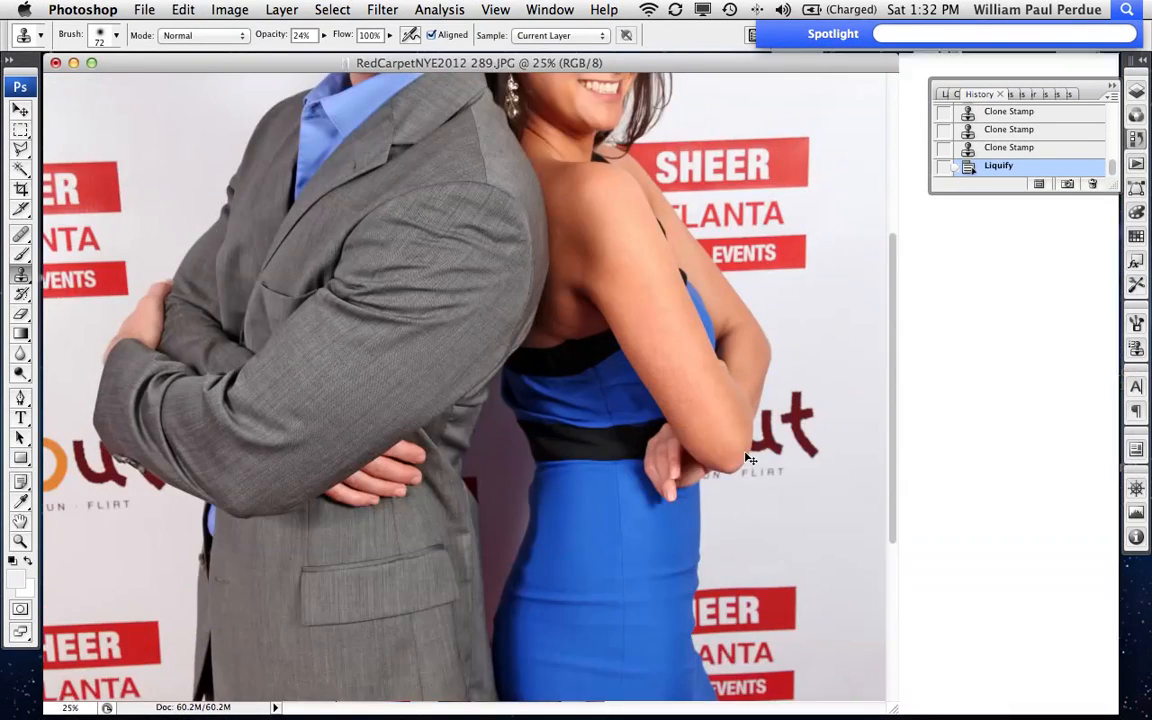
scroll(745, 455, "up", 6)
scroll(745, 455, "up", 3)
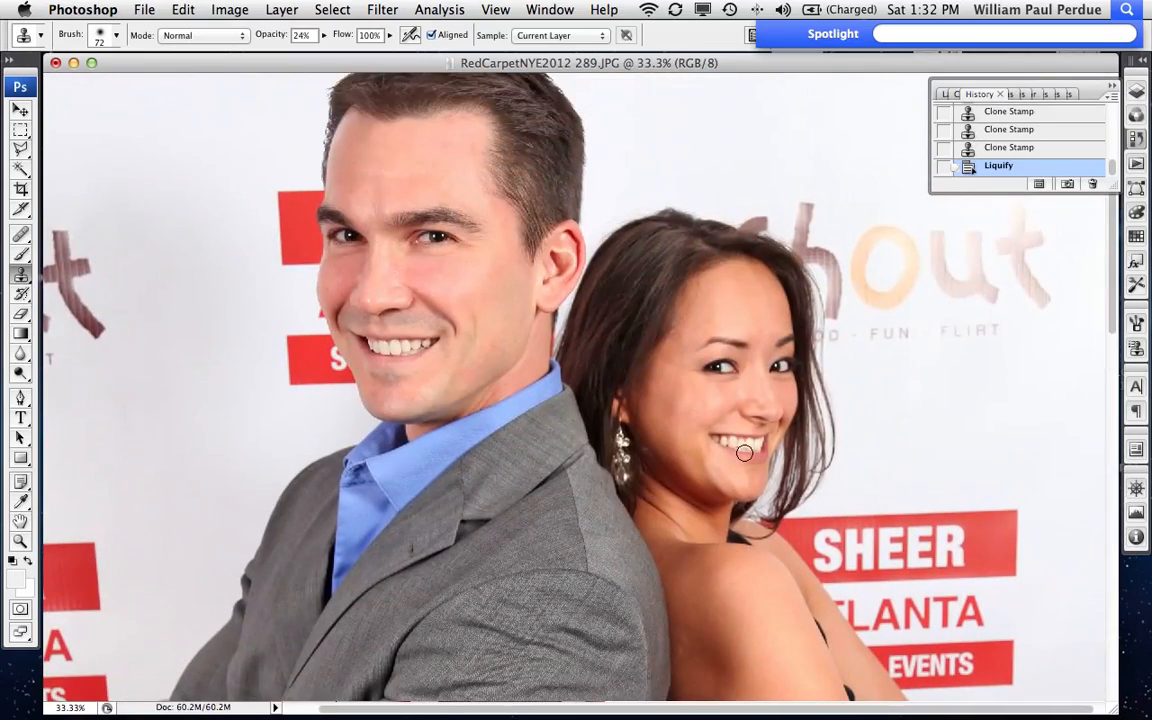
key("super+plus")
key("super+plus")
scroll(745, 455, "down", 10)
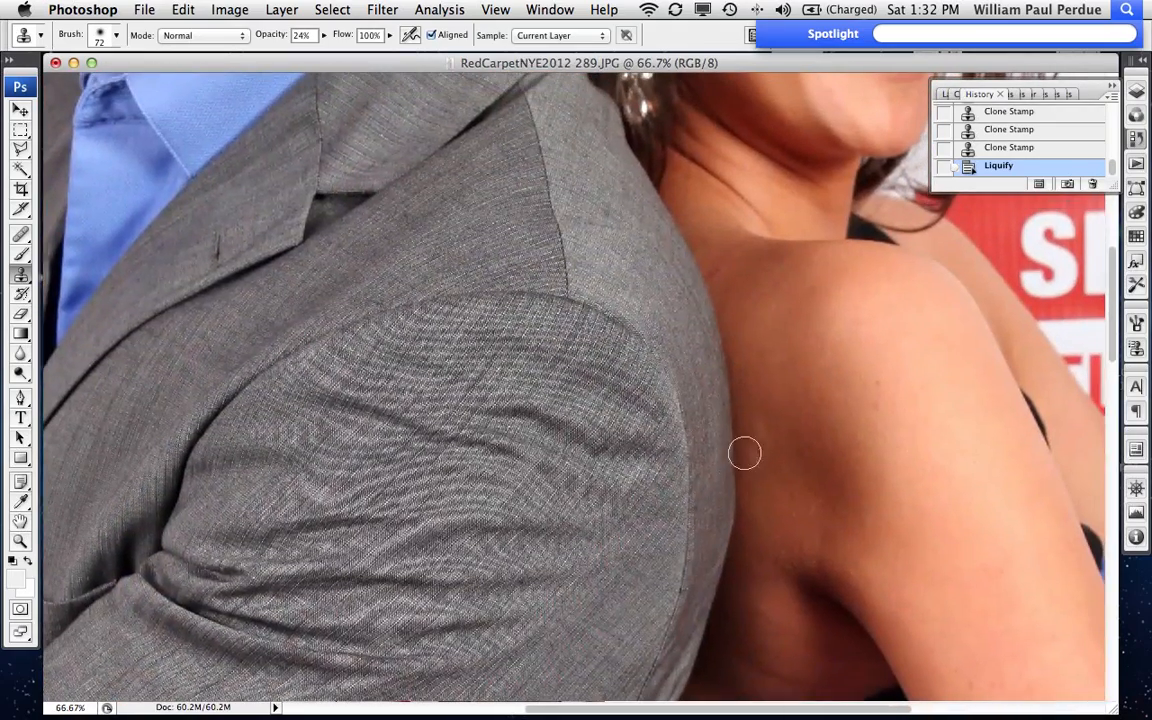
left_click(772, 380, "alt")
left_click_drag(765, 429, 764, 437)
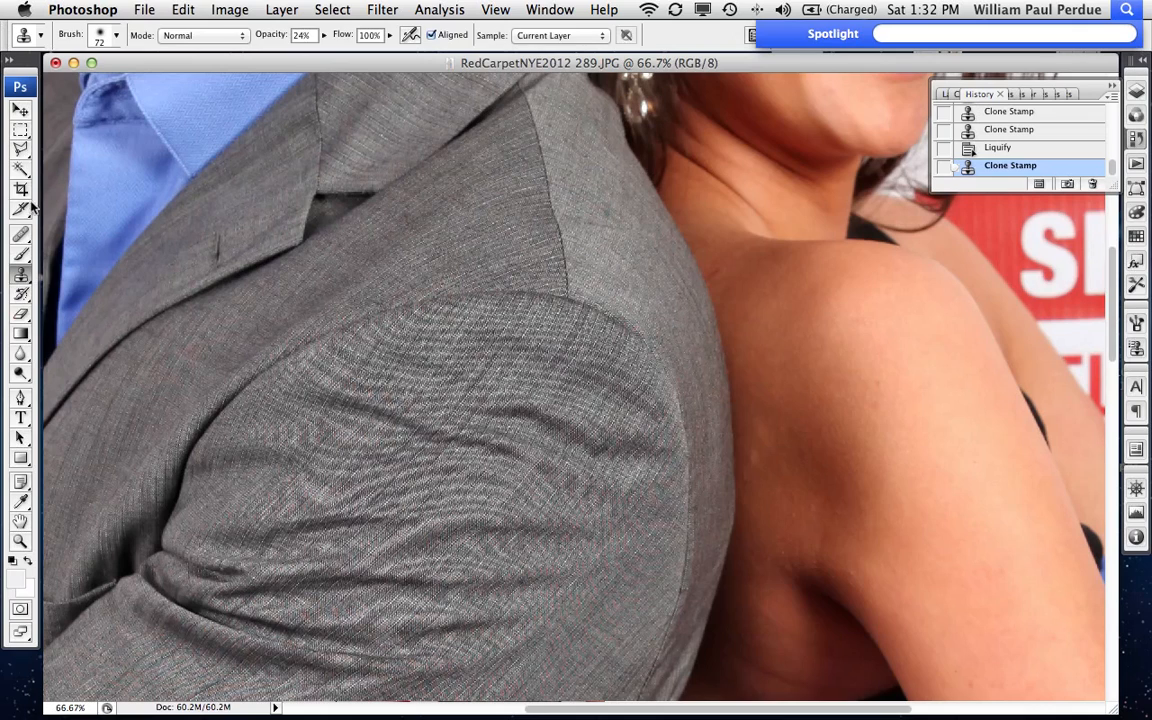
Step: Heal the small blemishes on the woman's back near the jacket with the Healing Brush, sampling clean skin just above them
left_click(22, 233)
left_click(776, 410, "alt")
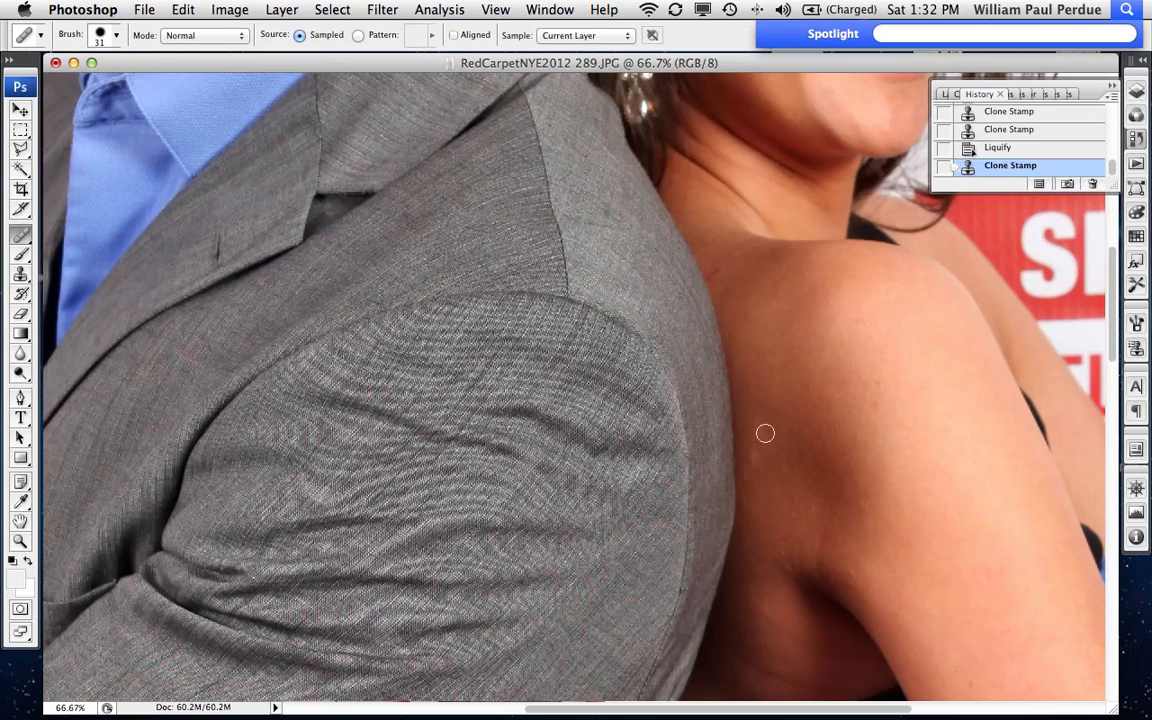
left_click(766, 468)
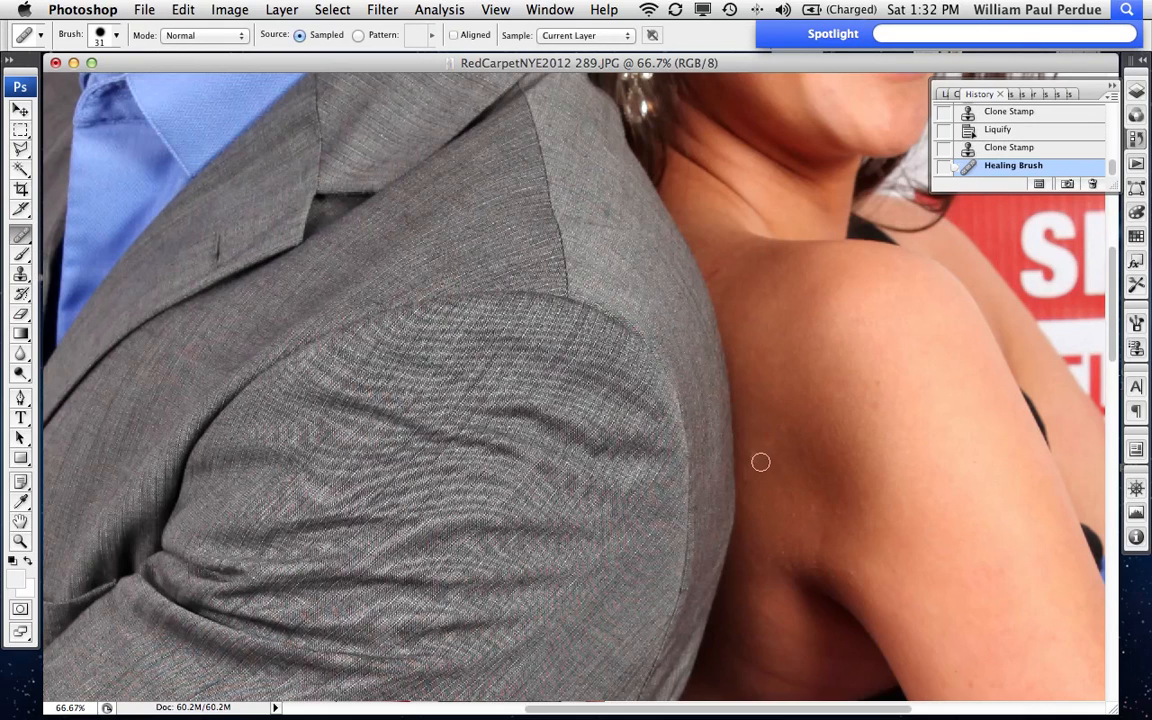
left_click(755, 448)
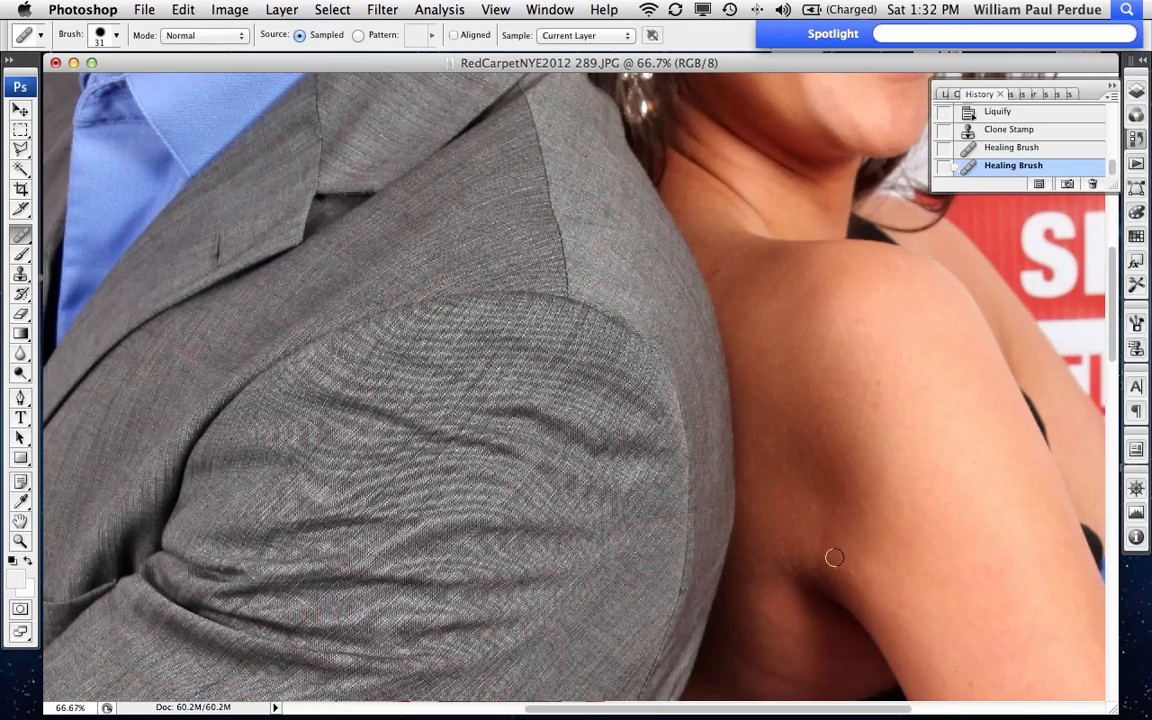
left_click(750, 480)
Step: Soften the fine lines at the outer corner of the woman's eye with a 45 px Clone Stamp brush
scroll(850, 490, "up", 3)
scroll(850, 490, "right", 5)
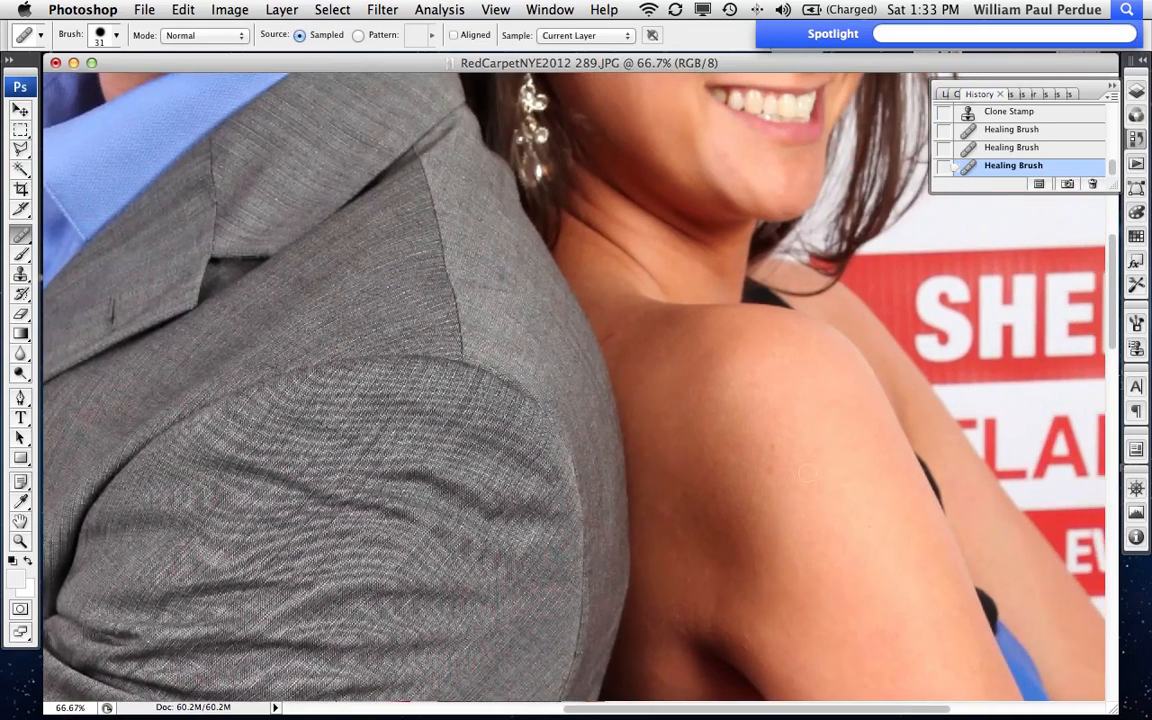
scroll(753, 391, "up", 10)
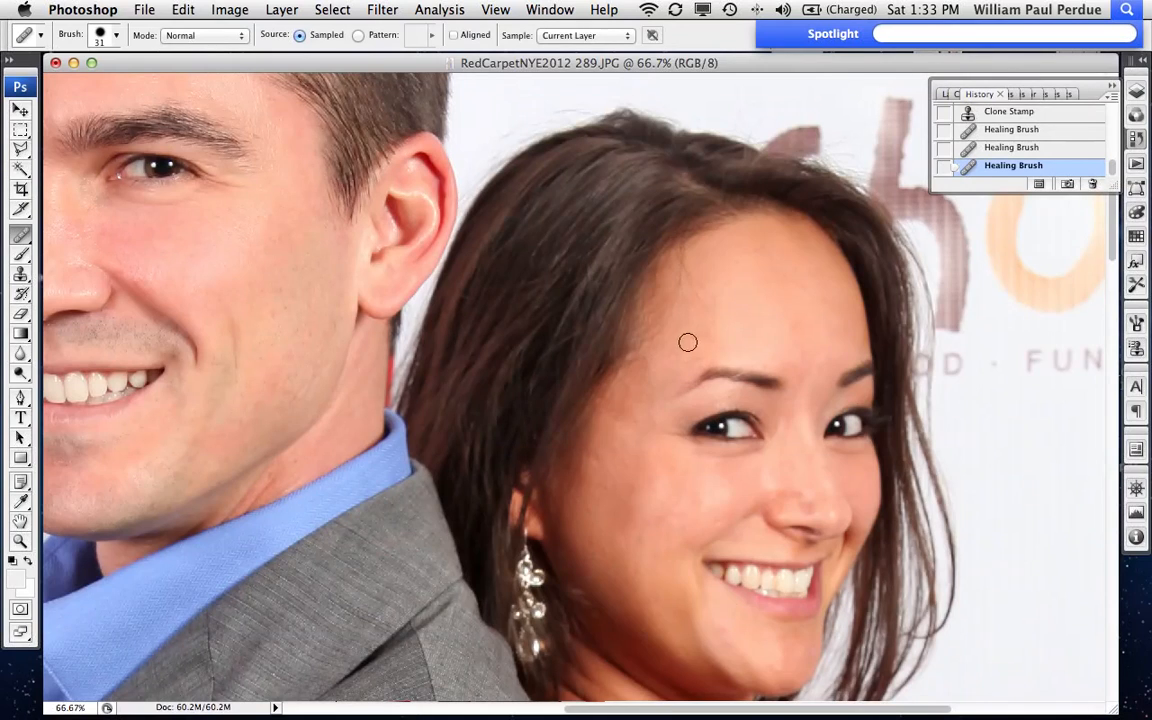
scroll(673, 343, "up", 6)
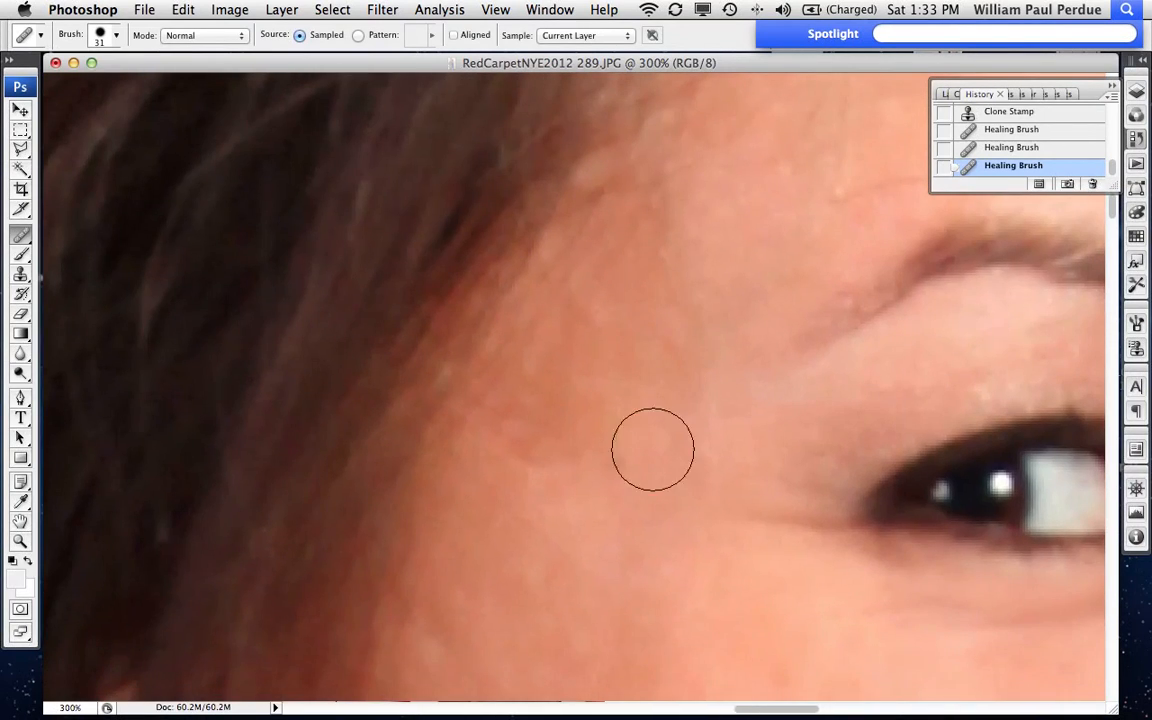
left_click(20, 272)
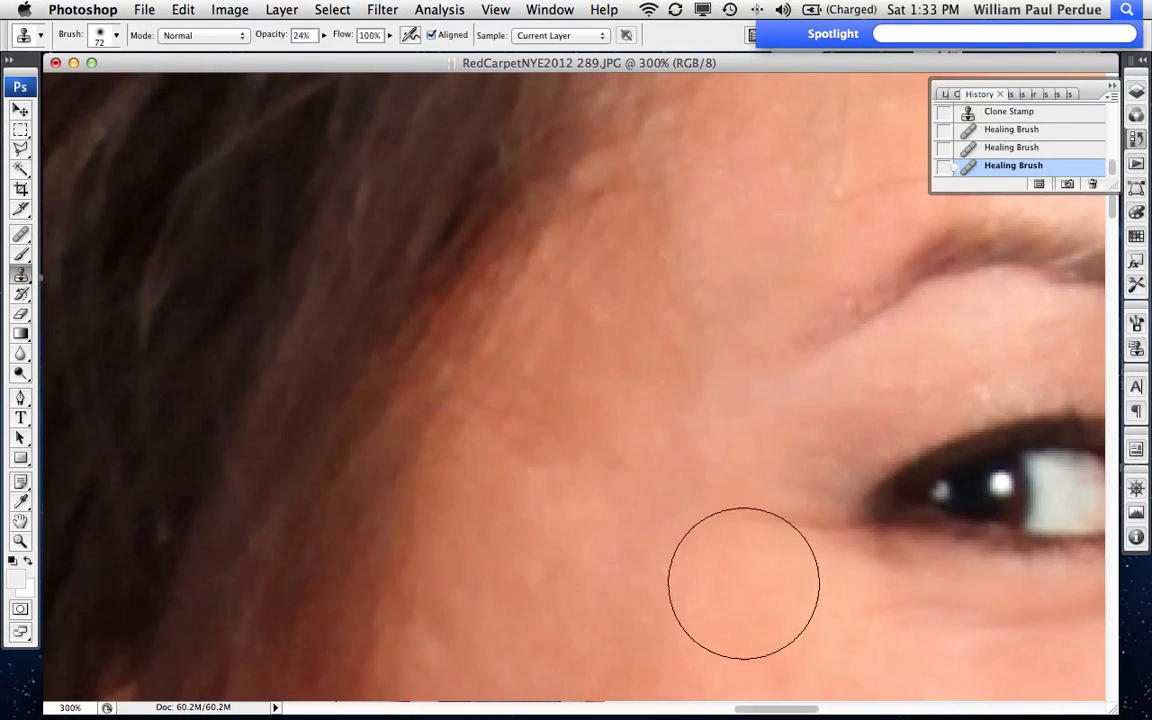
right_click(770, 624)
left_click(828, 497)
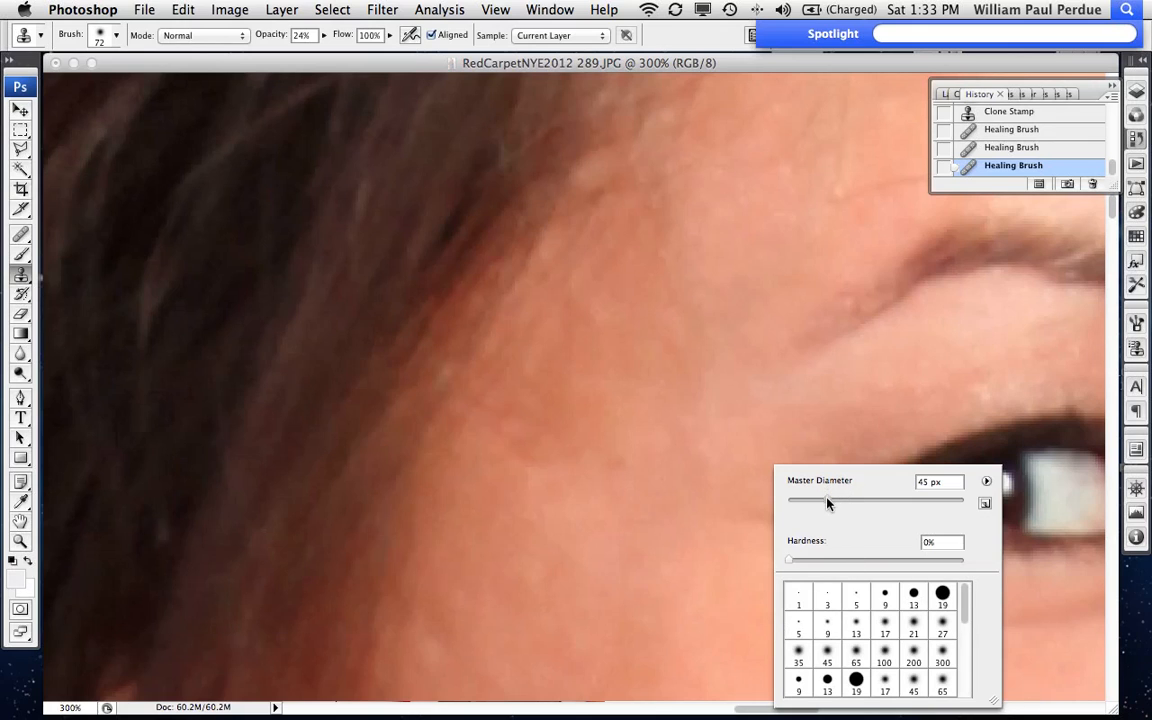
key("Return")
left_click(799, 531)
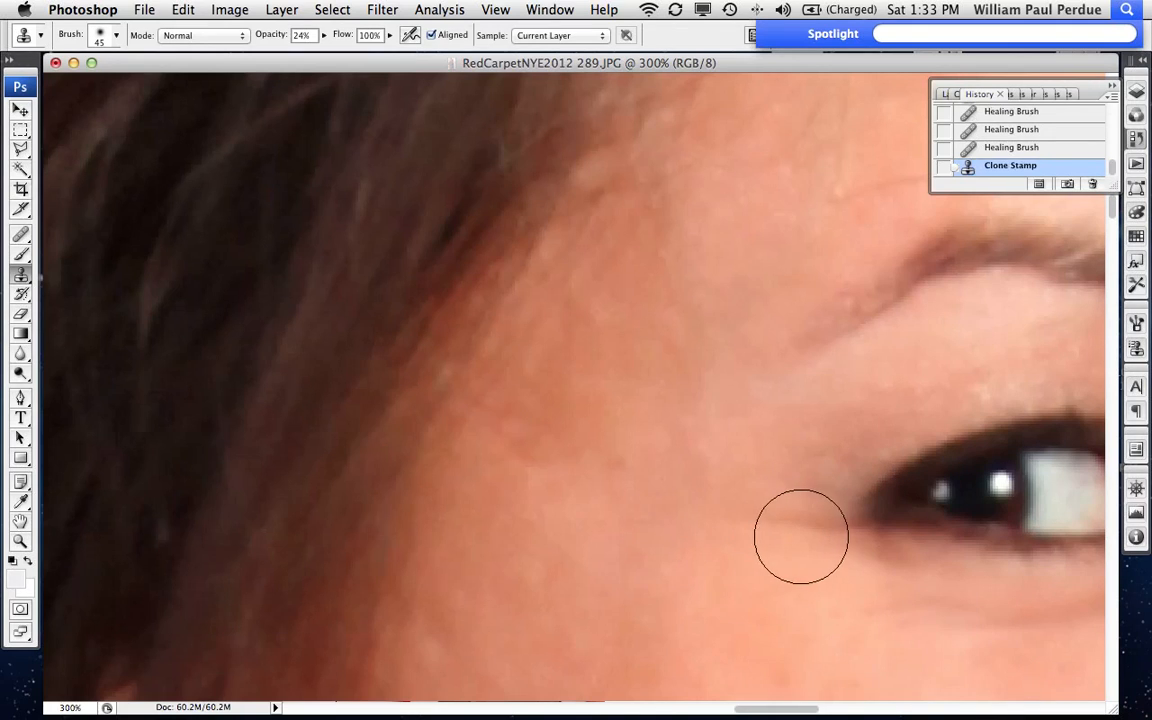
mouse_move(800, 532)
left_mouse_down()
mouse_move(825, 540)
mouse_move(874, 594)
left_mouse_up()
left_click_drag(719, 514, 669, 488)
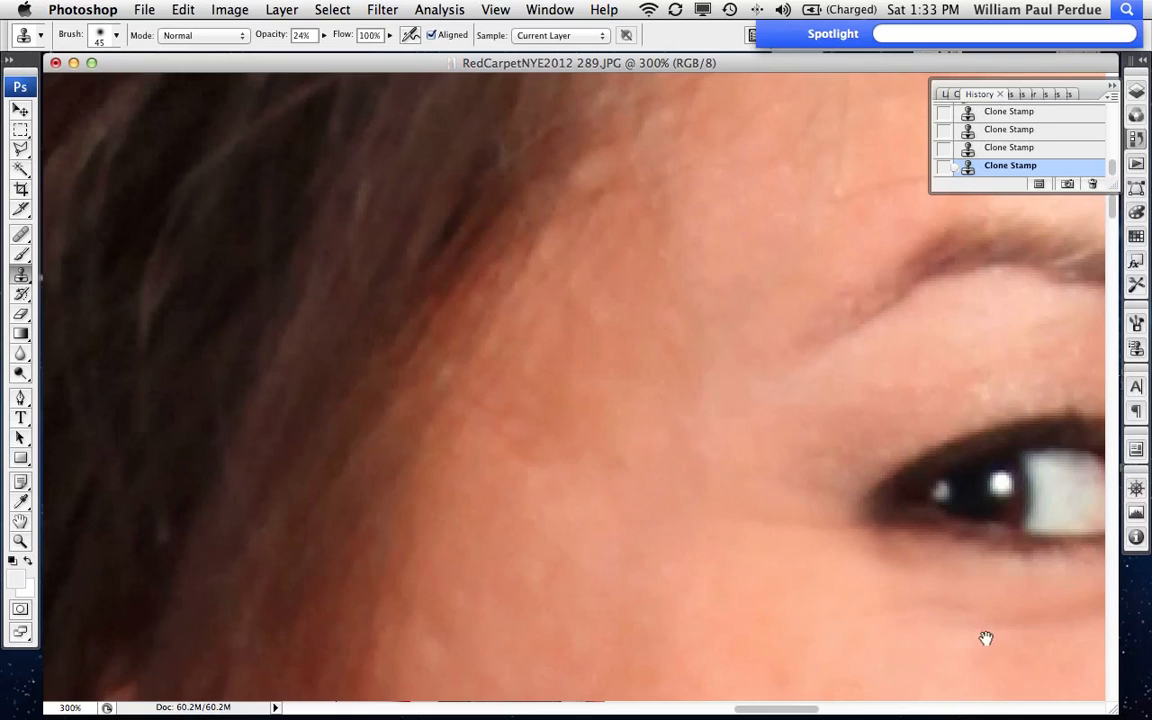
Step: Clone smooth skin under the woman's eye and over the dark reddish crease between her nose and far cheek
mouse_move(985, 637)
left_mouse_down()
mouse_move(553, 438)
mouse_move(608, 443)
left_mouse_up()
left_click(626, 545, "alt")
left_click_drag(659, 508, 501, 257)
left_click_drag(921, 382, 666, 360)
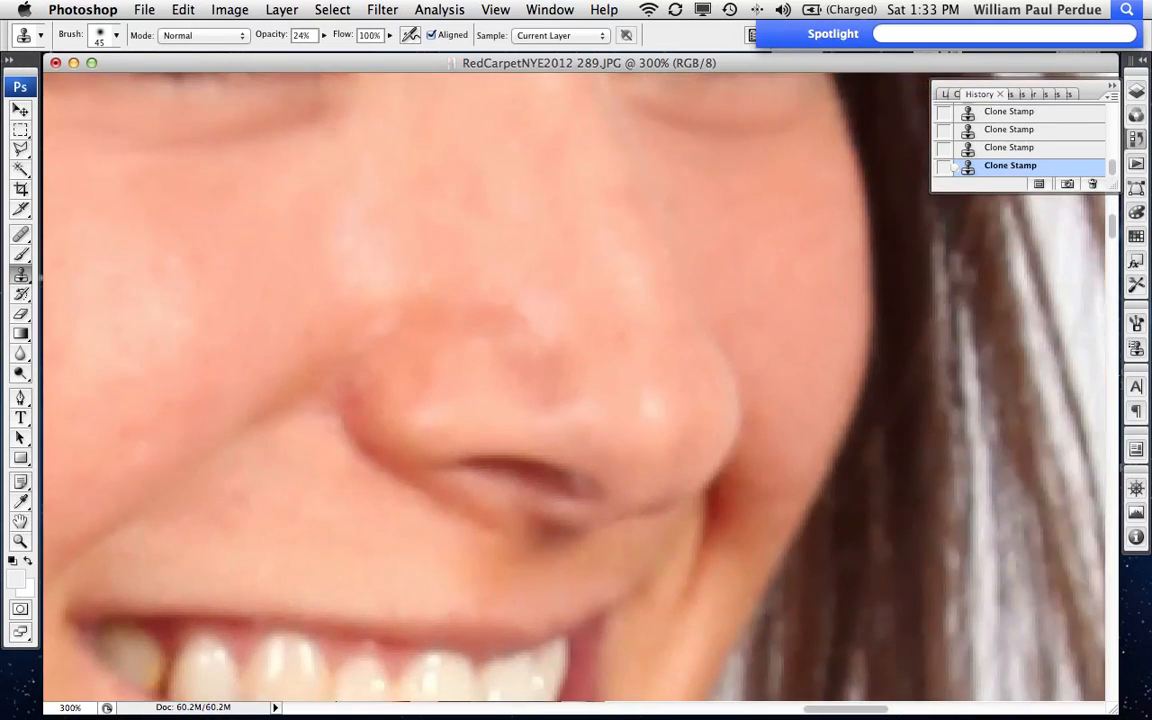
left_click(290, 504, "alt")
mouse_move(745, 500)
left_mouse_down()
mouse_move(738, 478)
mouse_move(717, 537)
mouse_move(707, 486)
mouse_move(718, 494)
left_mouse_up()
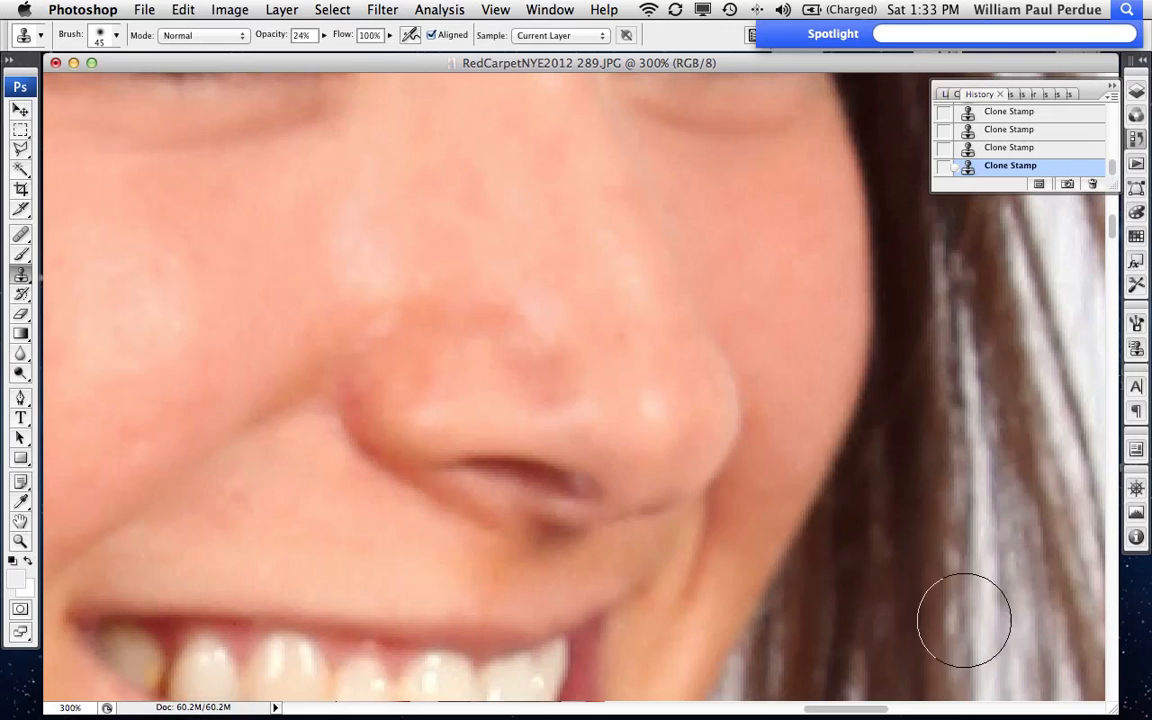
Step: Smooth the skin on both of the man's cheeks beside his nose with the Clone Stamp
key("super+minus")
key("super+minus")
key("super+minus")
key("super+minus")
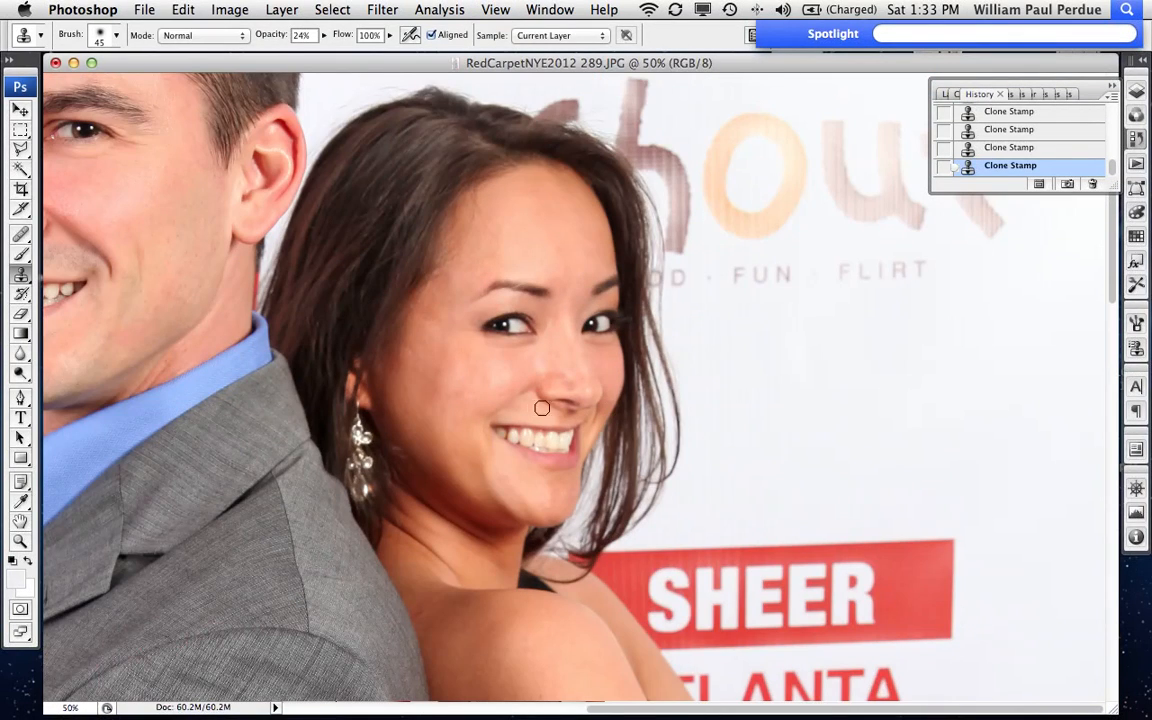
left_click_drag(404, 368, 572, 374)
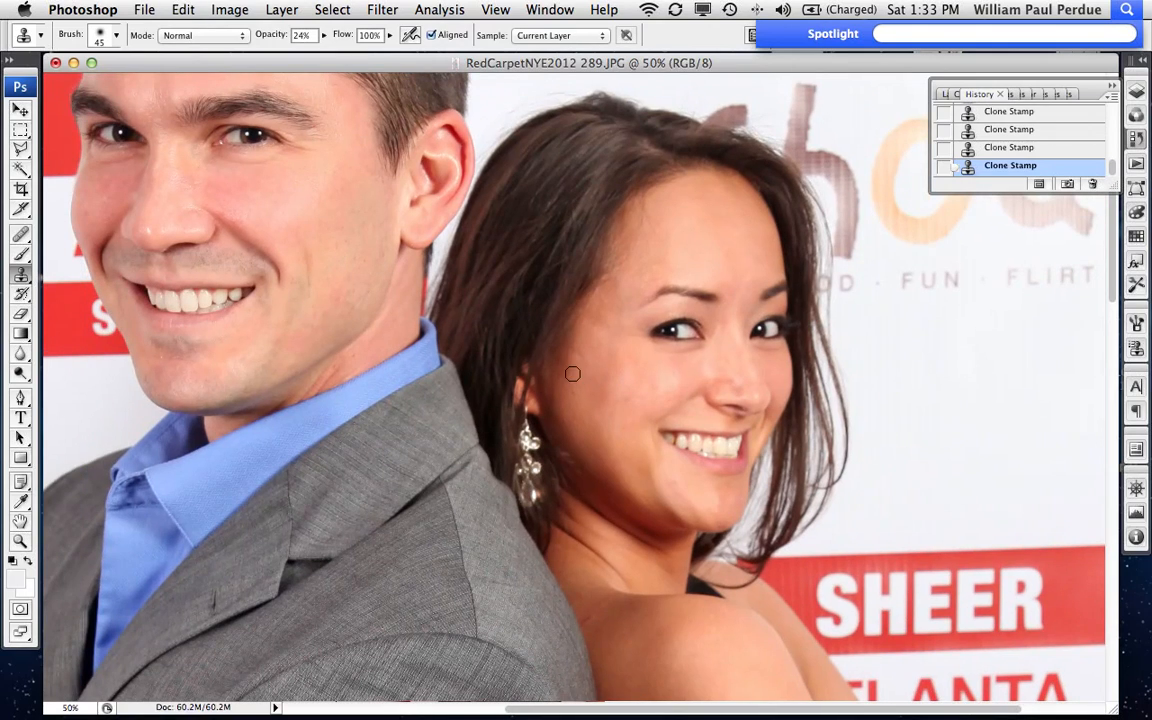
mouse_move(626, 410)
left_mouse_down()
mouse_move(782, 410)
mouse_move(874, 560)
left_mouse_up()
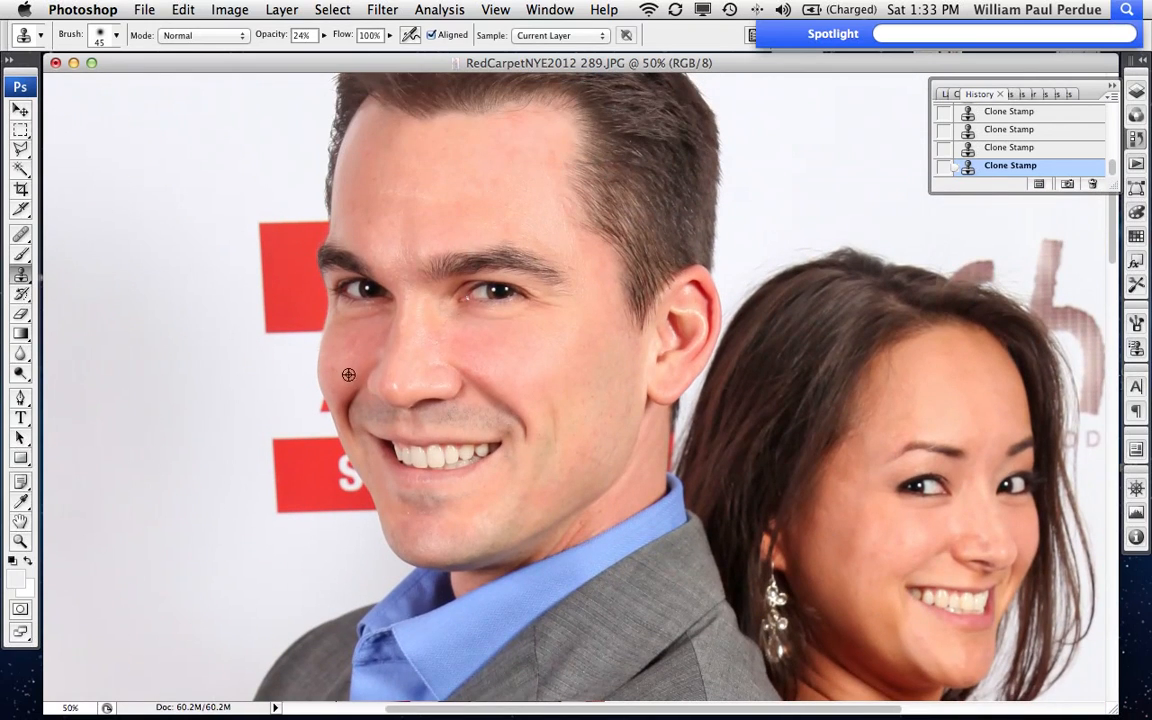
left_click_drag(355, 392, 347, 416)
left_click_drag(478, 383, 530, 430)
Step: Even out the shine and marks on the man's forehead with a 61 px Clone Stamp brush
left_click_drag(700, 93, 703, 218)
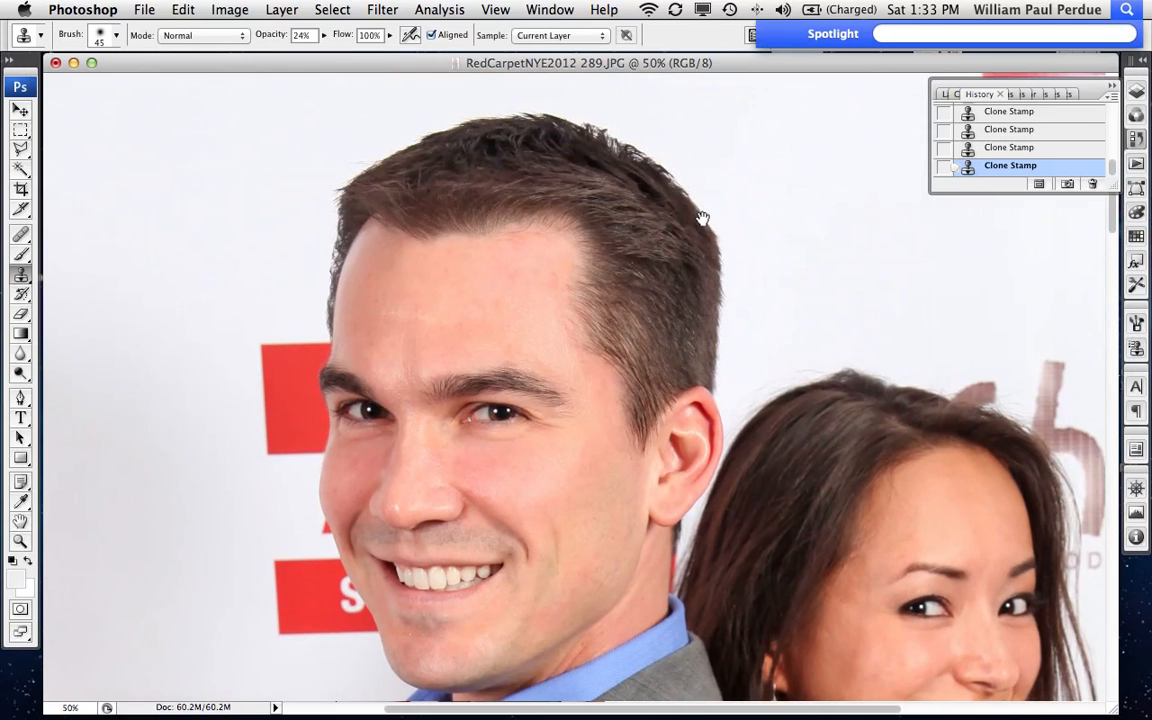
right_click(516, 340)
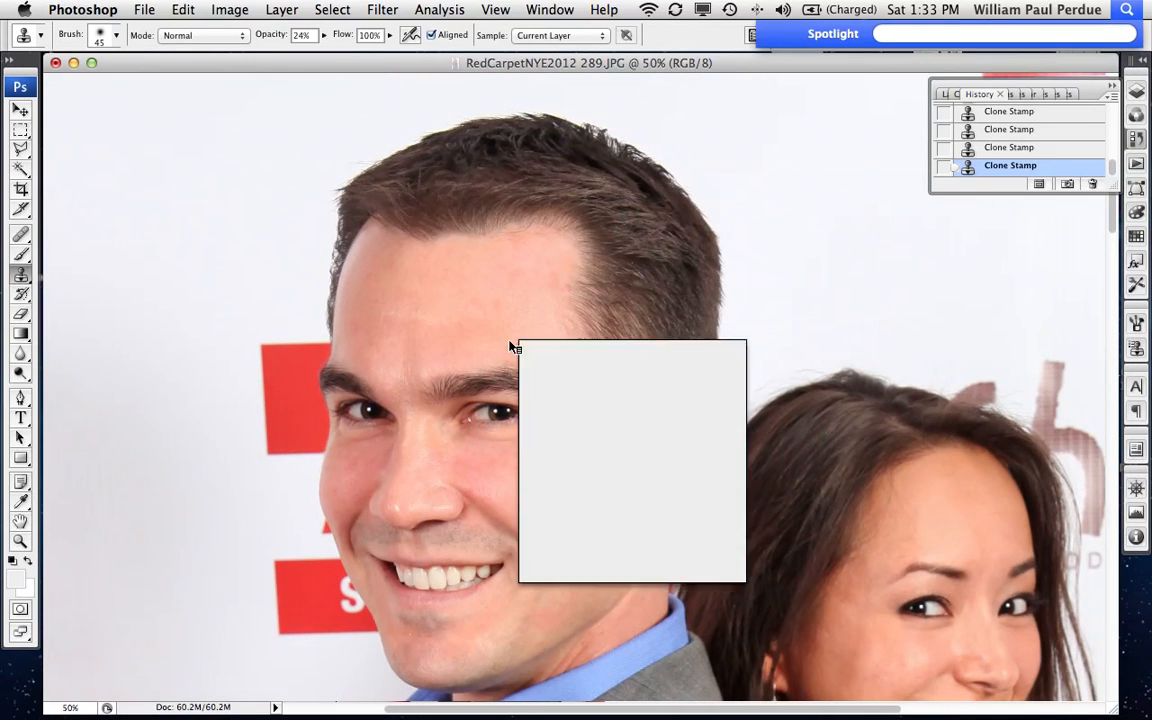
left_click_drag(585, 374, 586, 374)
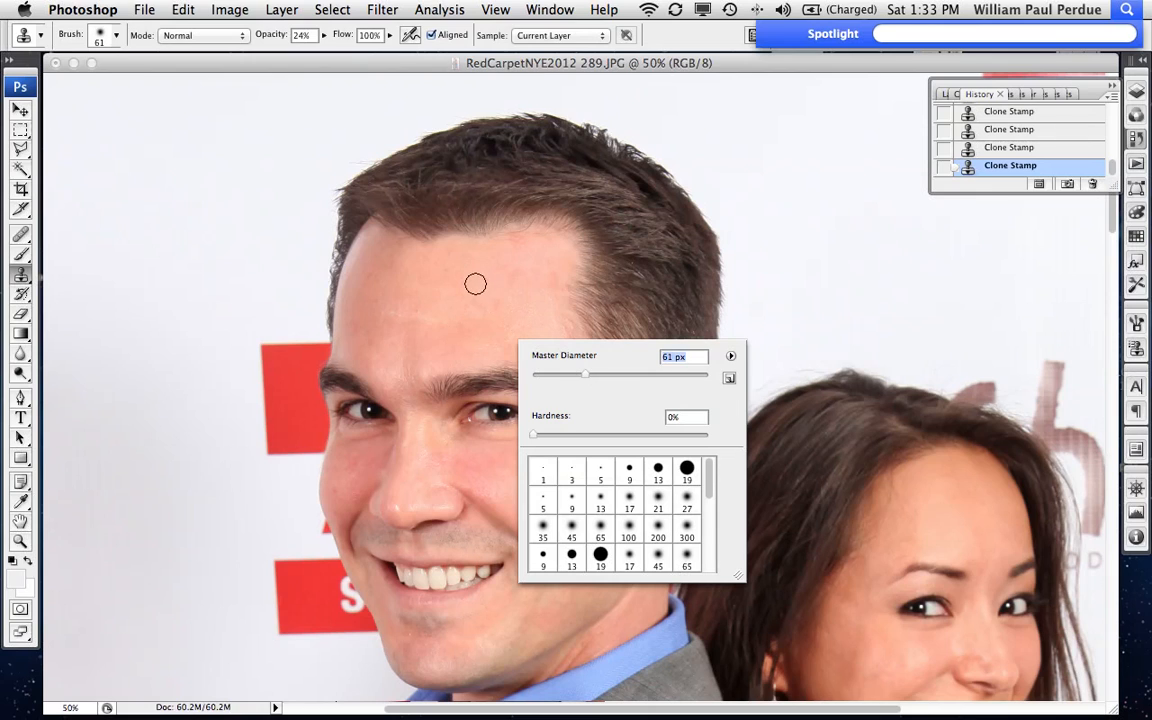
left_click(397, 320, "alt")
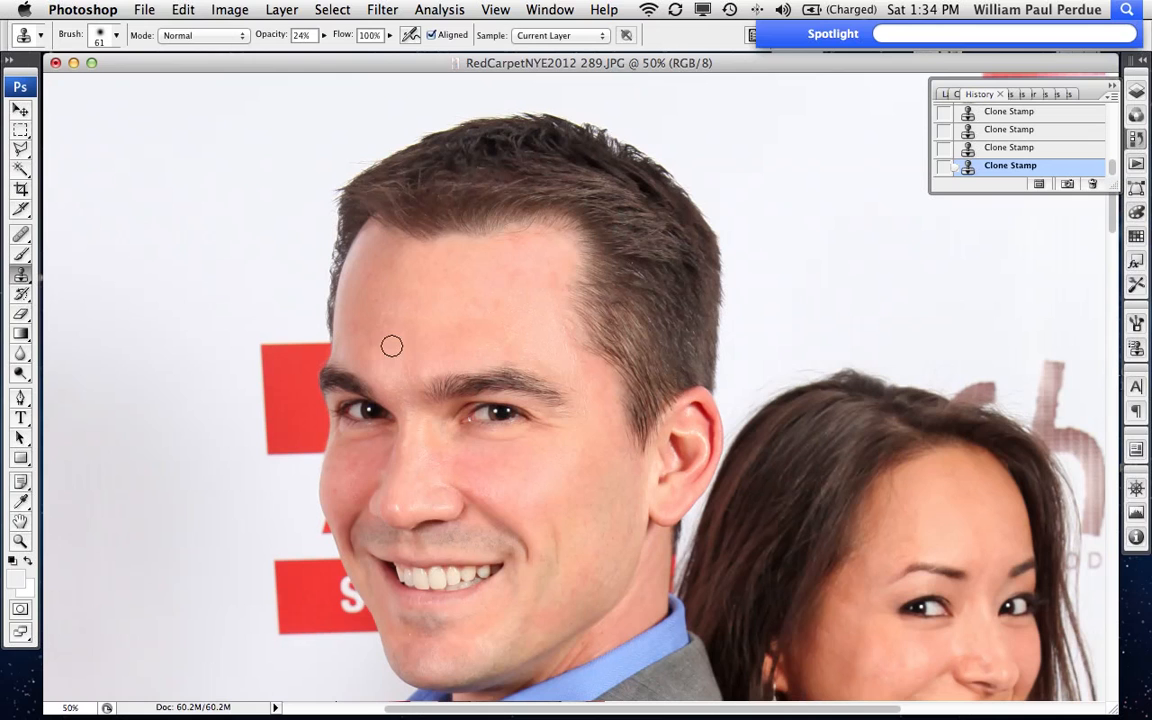
scroll(740, 558, "down", 10)
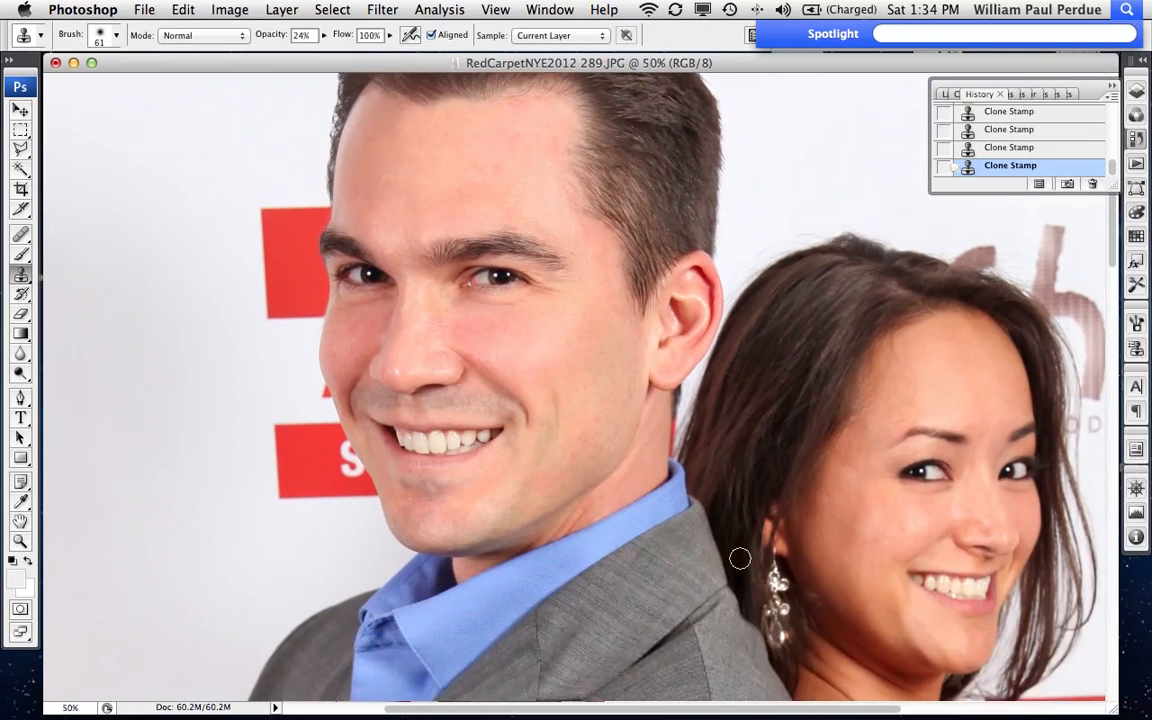
scroll(740, 558, "down", 10)
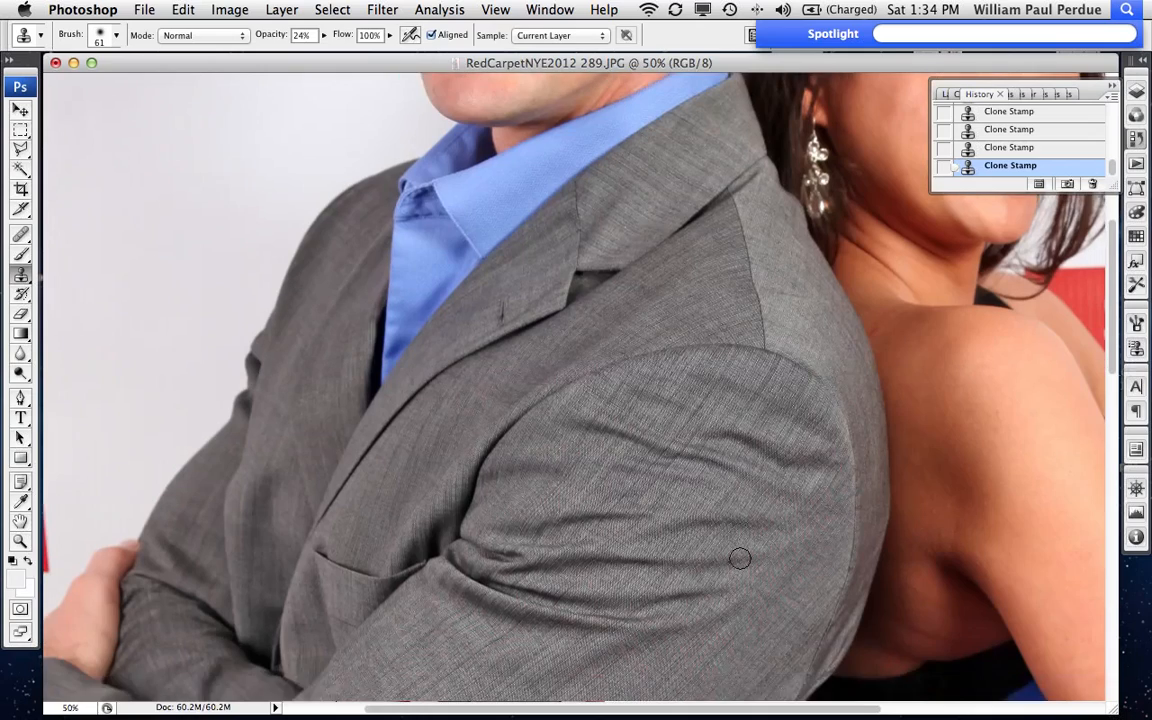
Step: Update the file to its latest version and widen the document window around the whole portrait
key("super+minus")
key("super+minus")
key("super+minus")
key("super+minus")
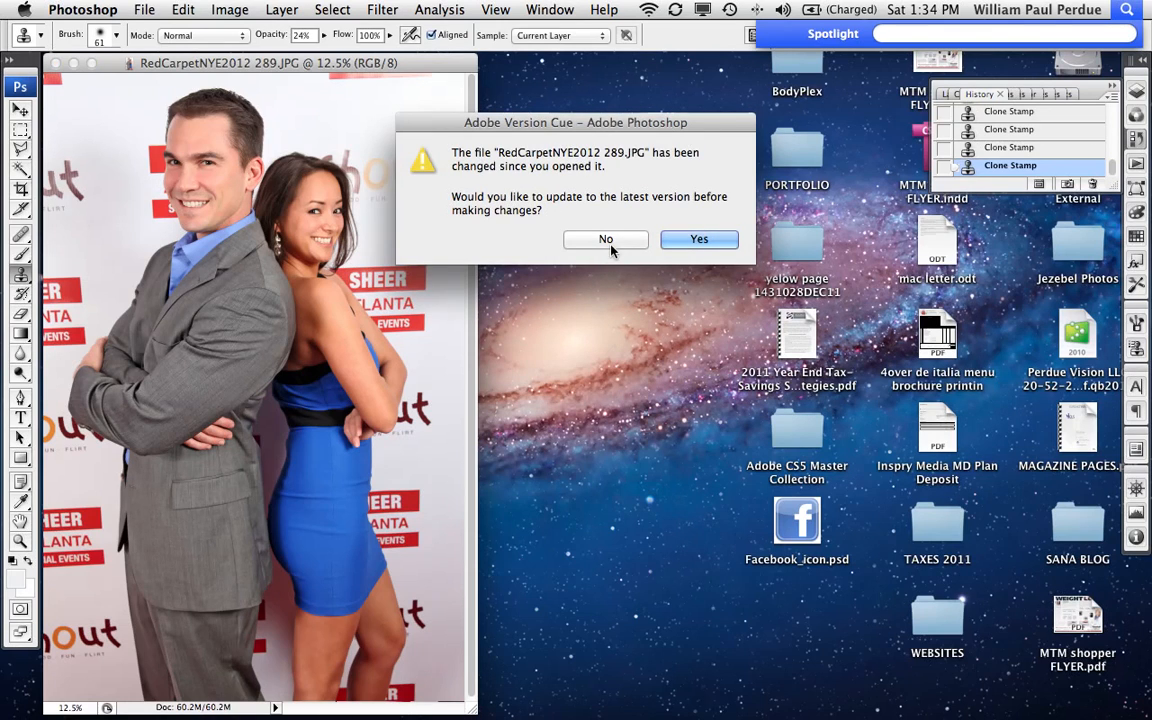
left_click(666, 244)
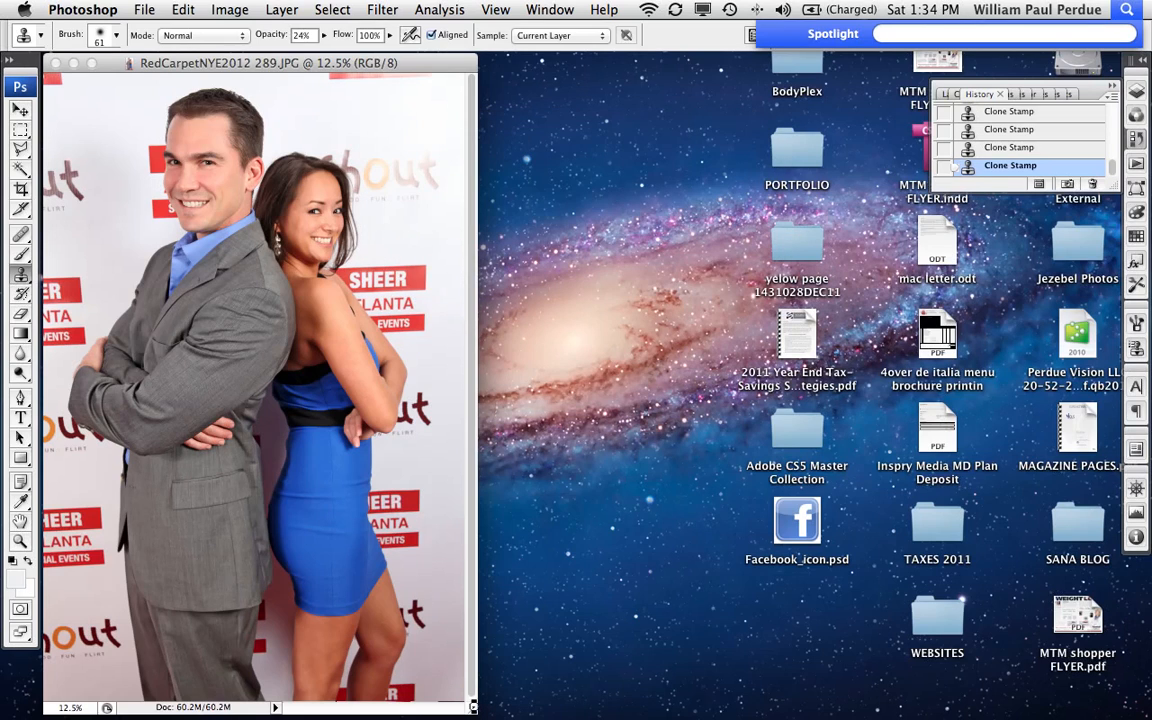
left_click_drag(475, 710, 1032, 711)
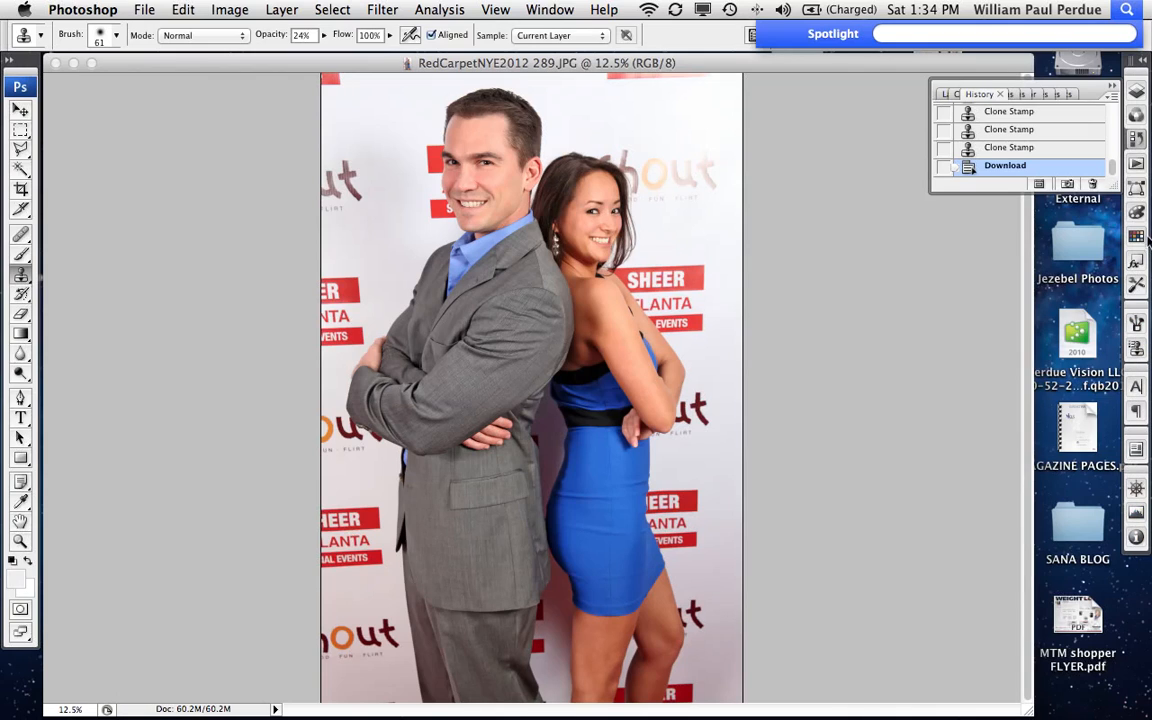
Step: Add a Curves adjustment layer that slightly brightens the midtones, and continue editing the current file version
left_click(1136, 90)
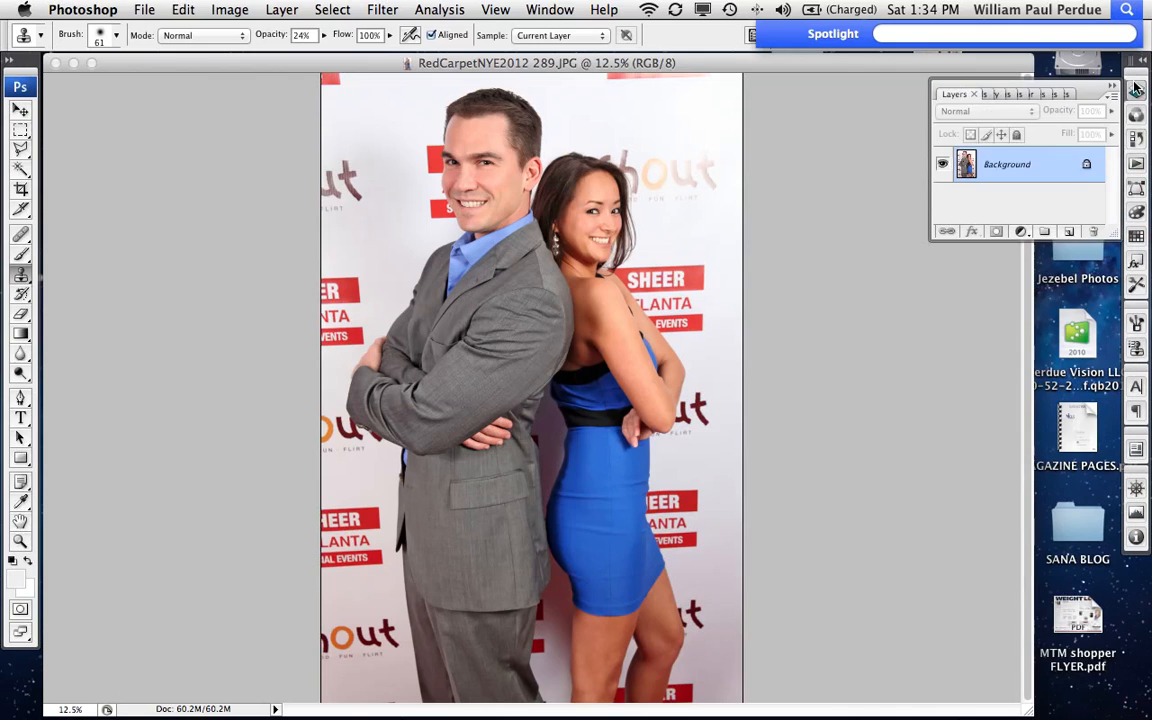
left_click(1019, 232)
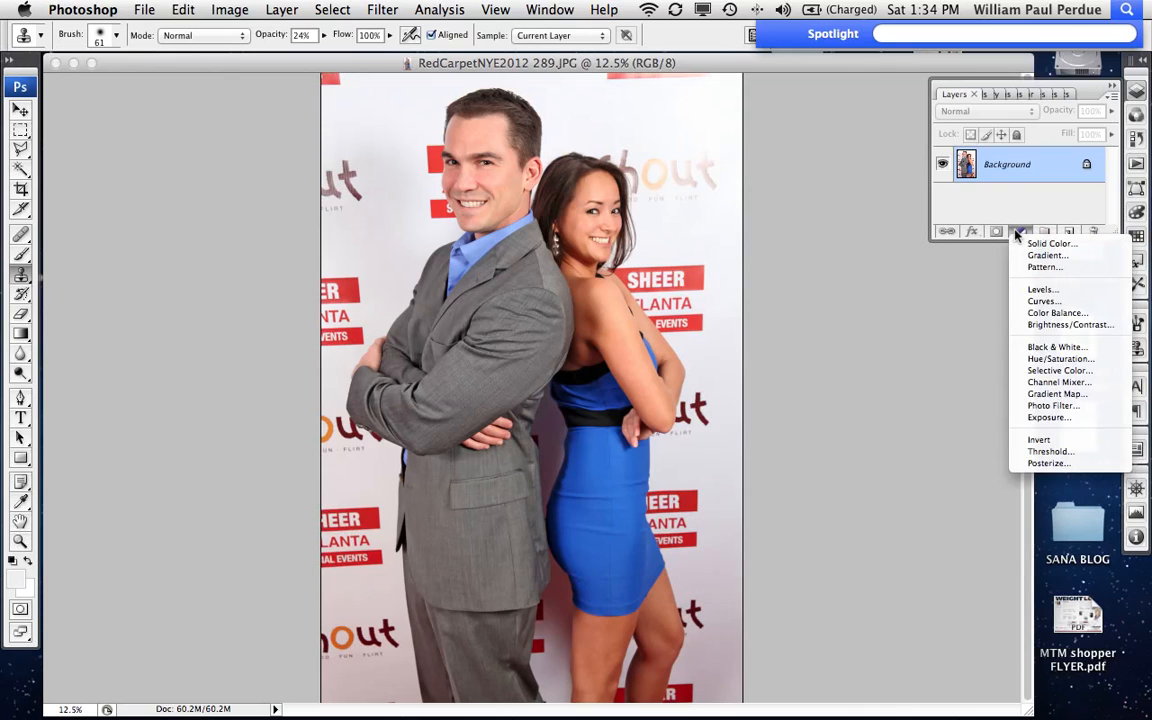
left_click(1017, 235)
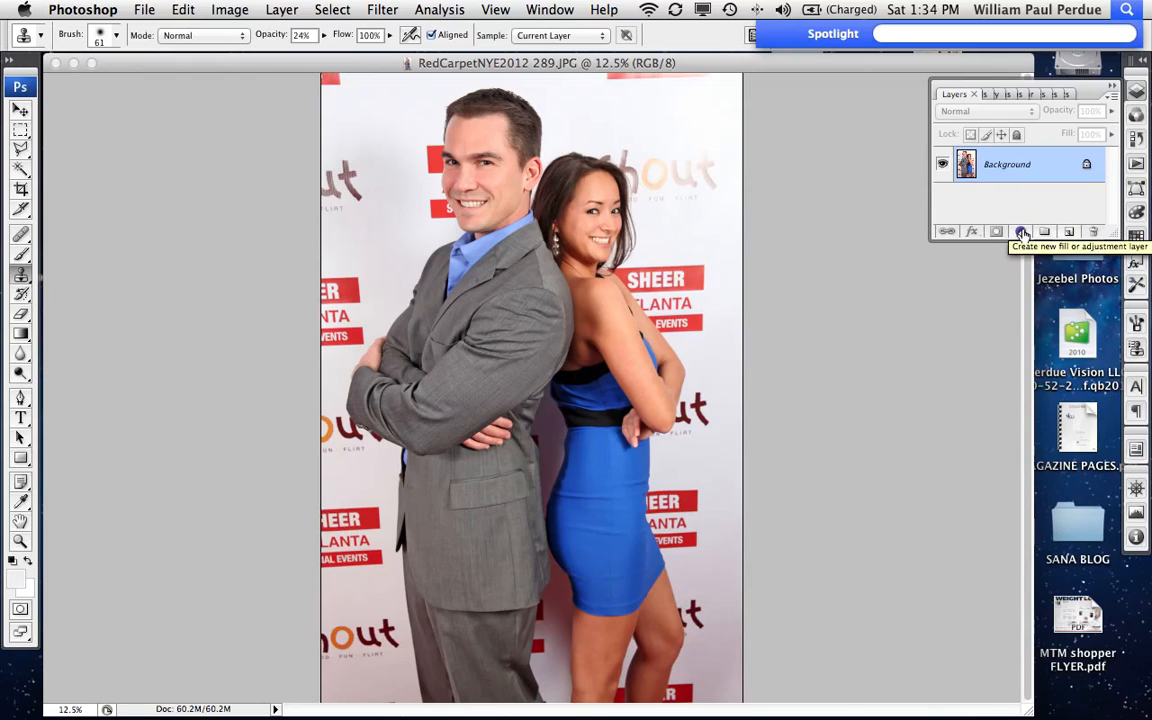
left_click(1021, 232)
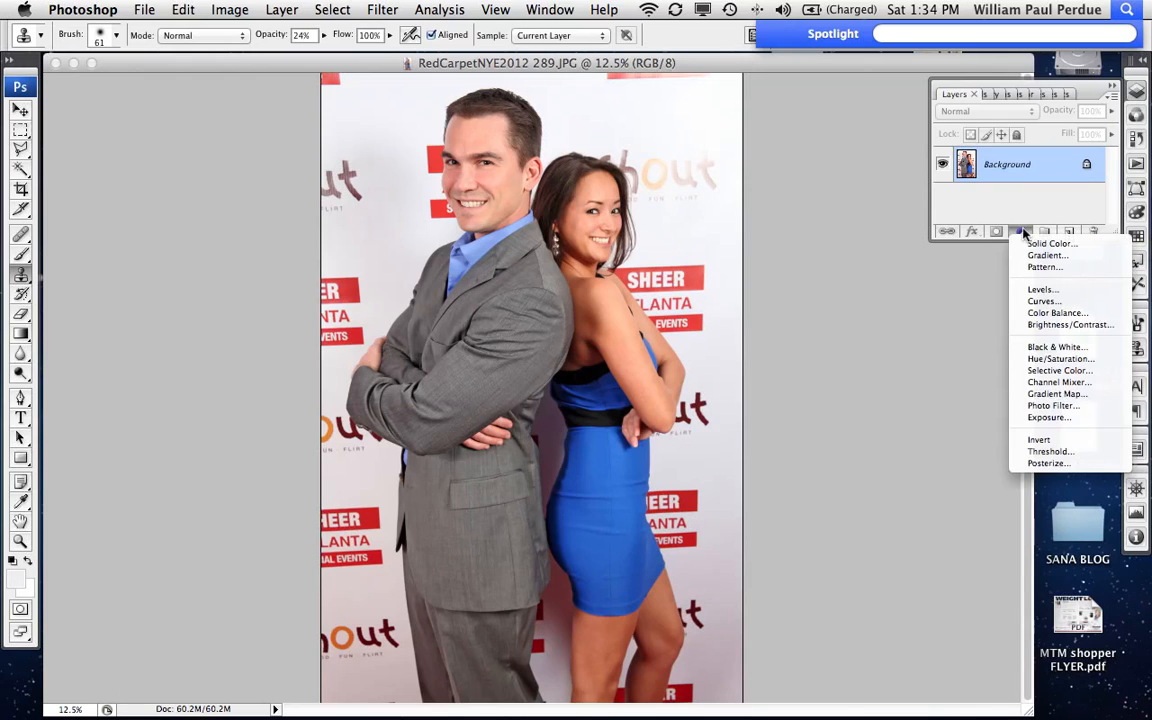
left_click(1039, 302)
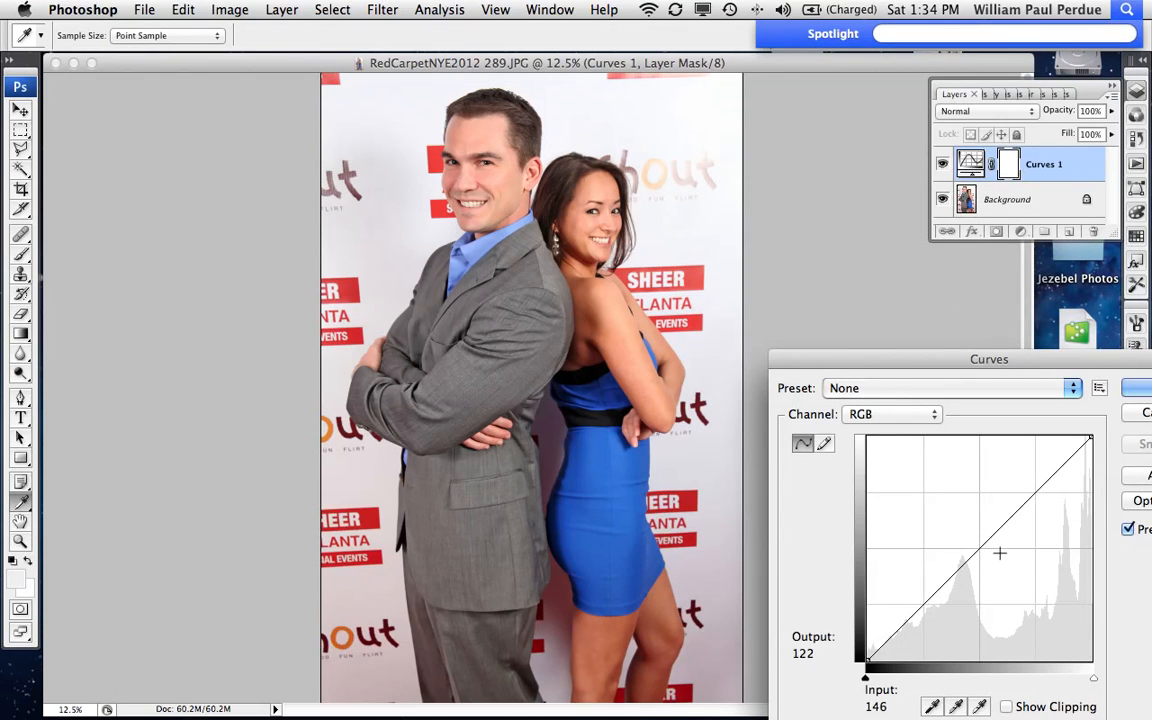
mouse_move(978, 547)
left_mouse_down()
mouse_move(956, 514)
mouse_move(965, 533)
left_mouse_up()
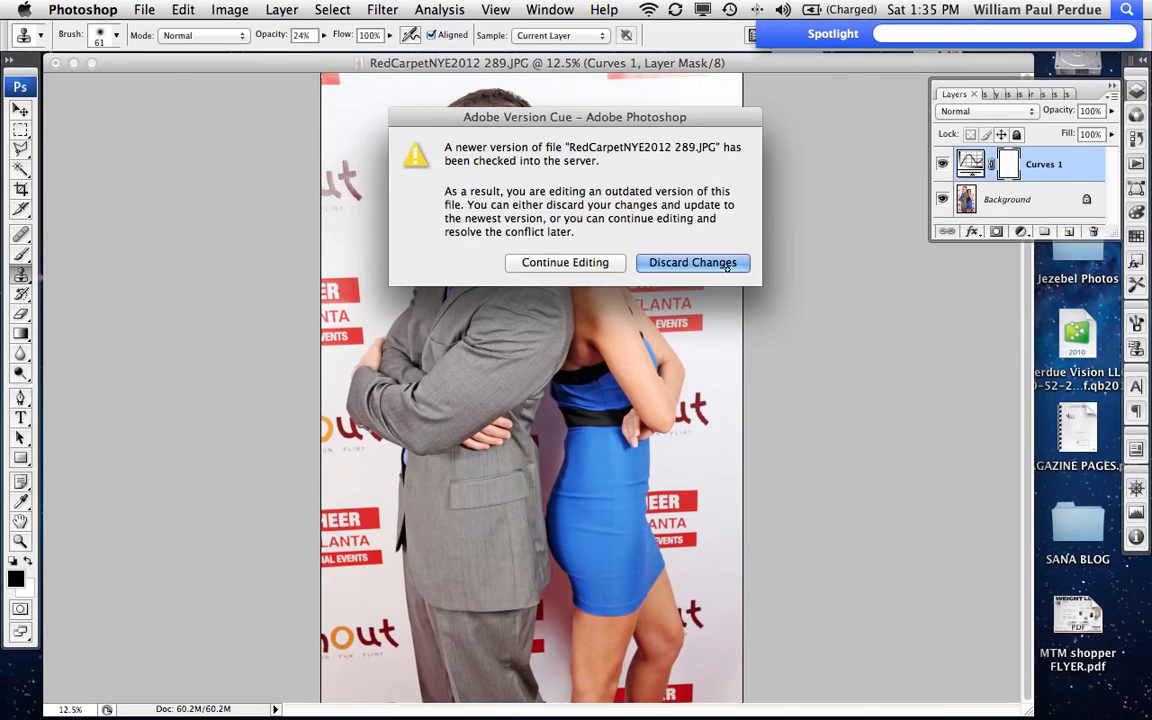
left_click(581, 260)
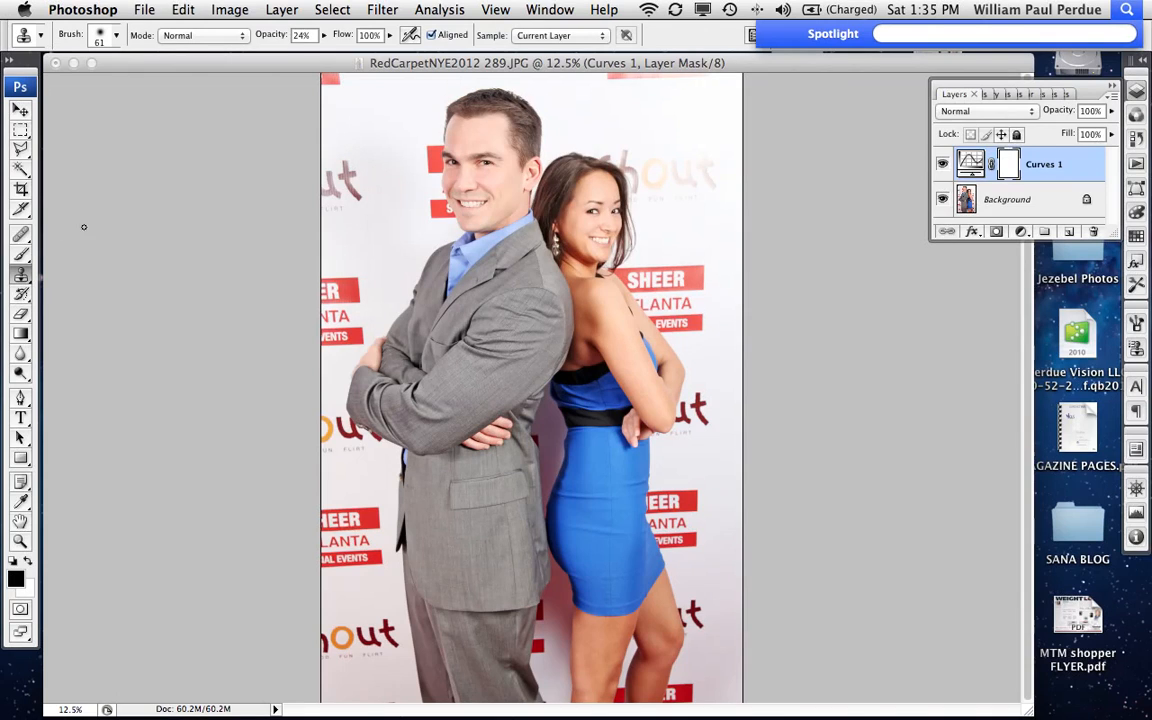
Step: Try a black-to-white gradient at 100% opacity down the Curves 1 layer mask, starting at the man's head
left_click(20, 272)
left_click(24, 335)
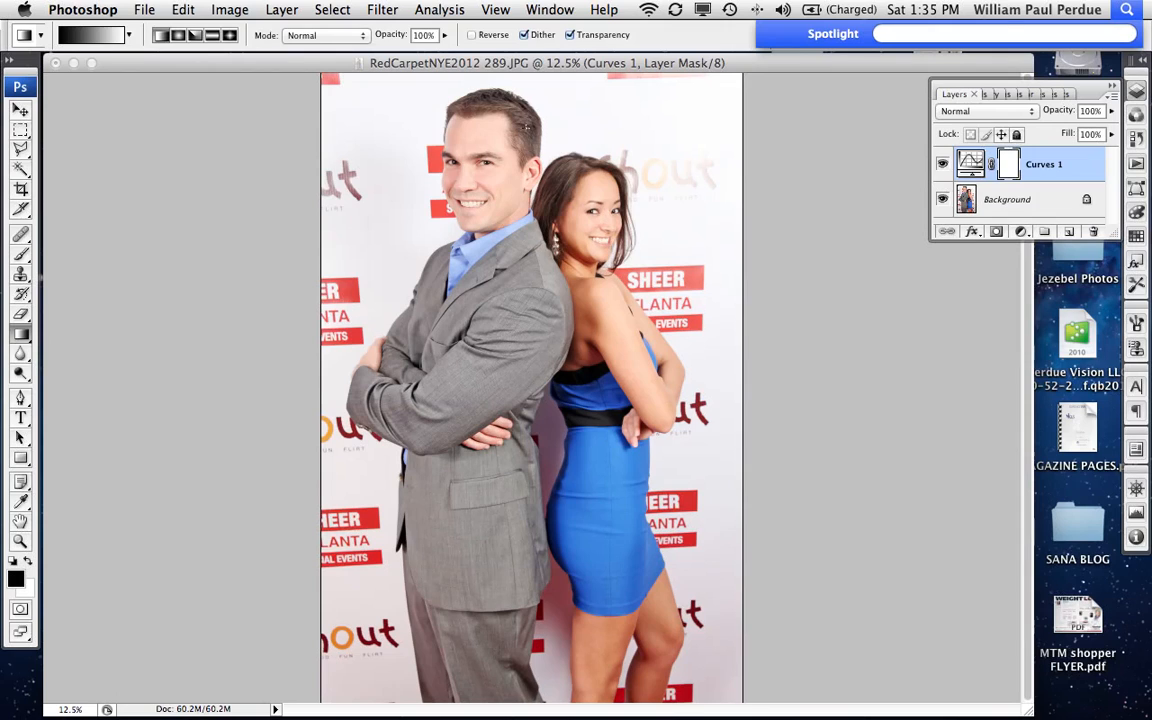
left_click_drag(525, 127, 511, 618)
key("super+z")
key("super+z")
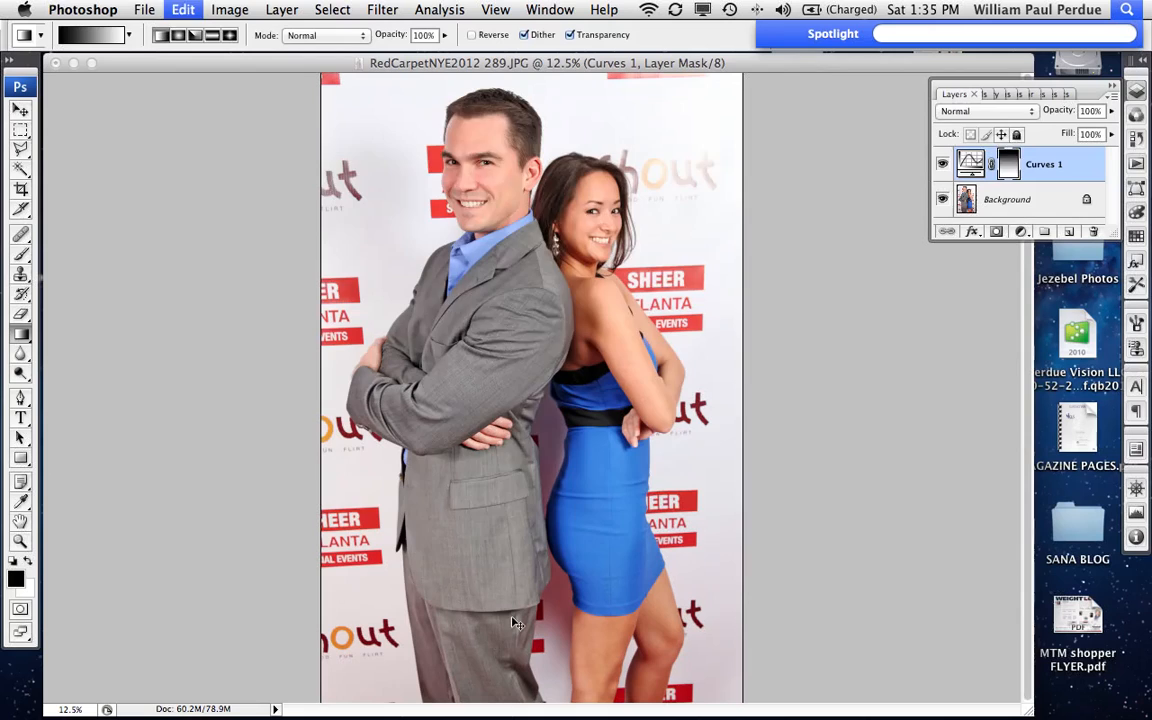
key("super+z")
key("super+z")
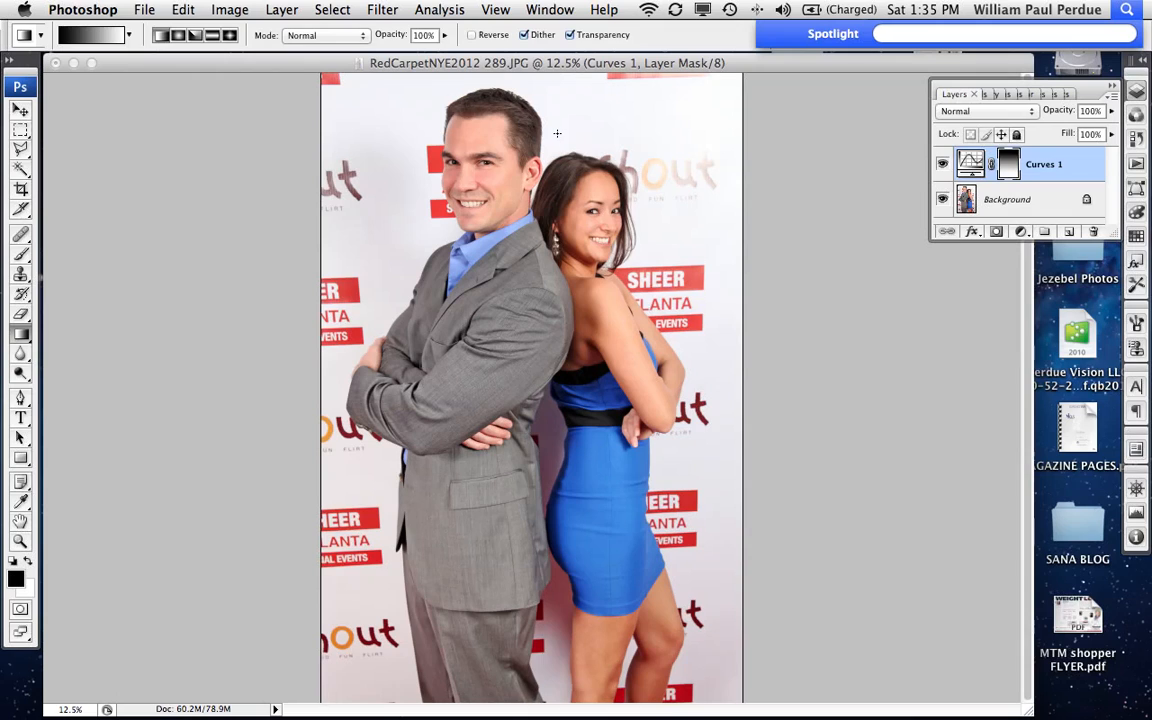
key("super+z")
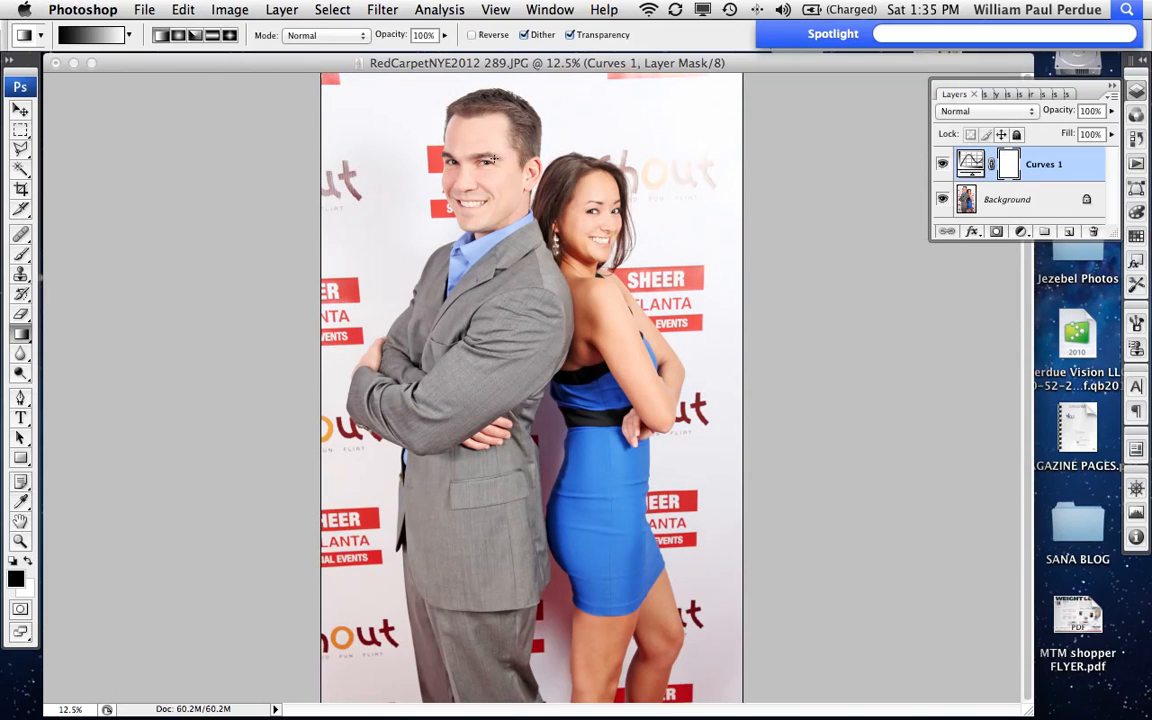
left_click_drag(452, 117, 452, 567)
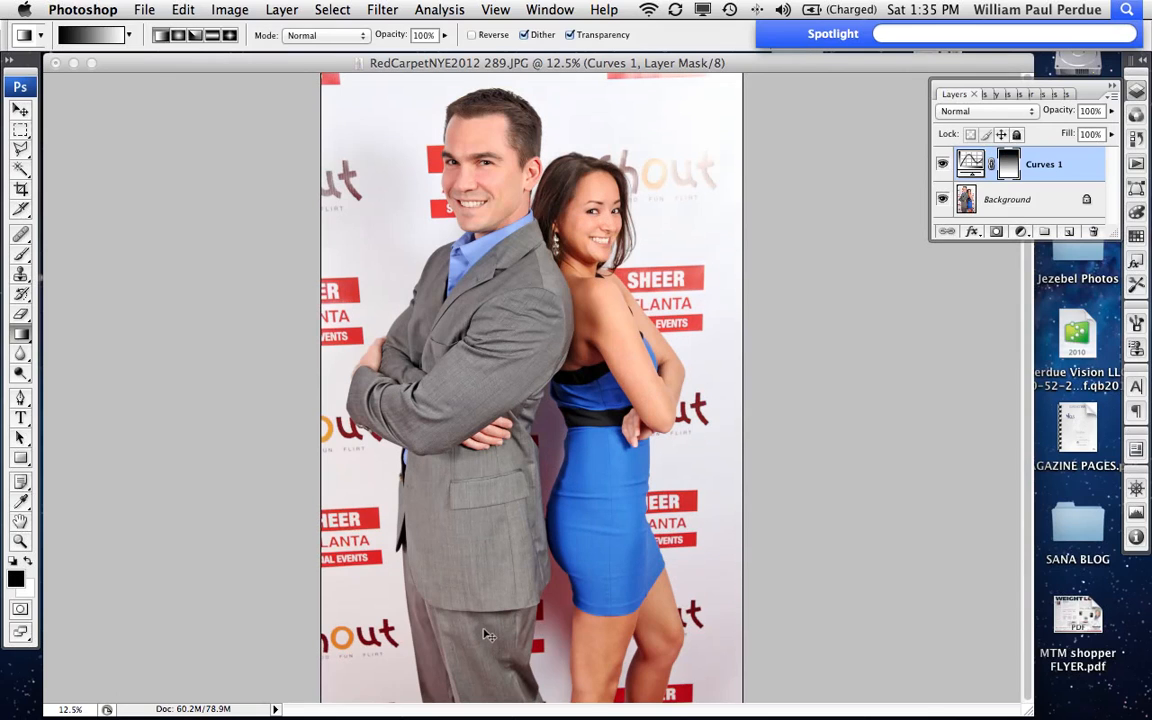
key("super+z")
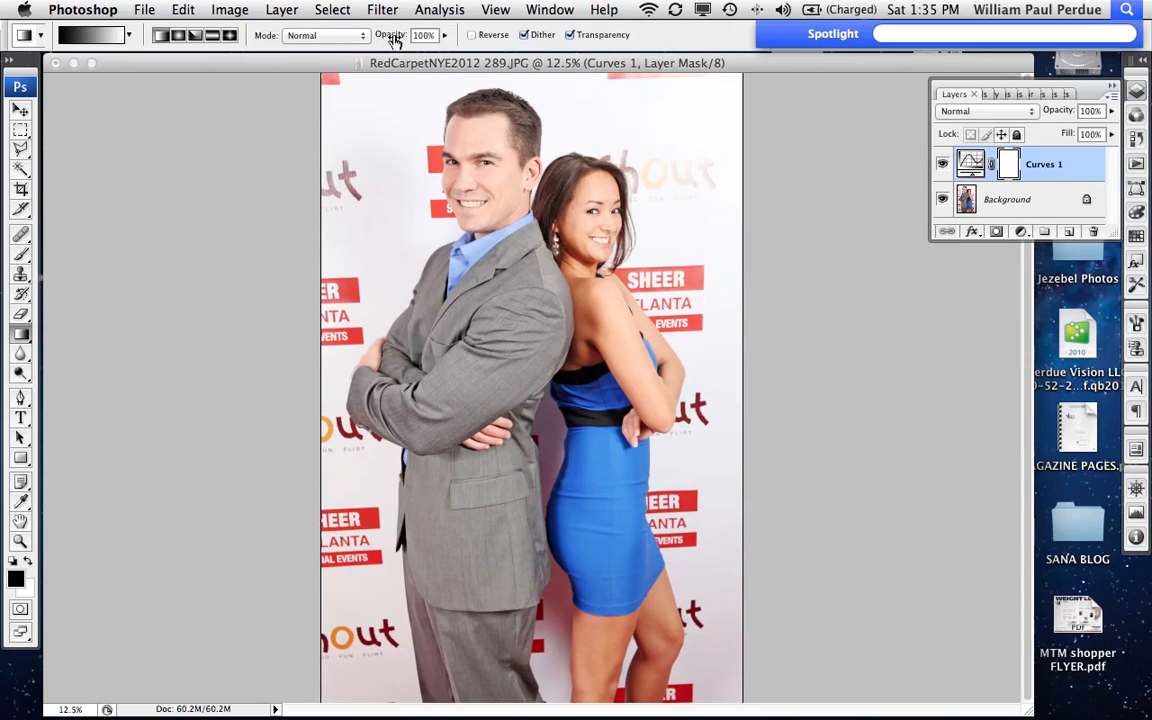
Step: Set the gradient opacity to 51% and draw it down the Curves 1 mask from the man's head to his legs
left_click_drag(388, 36, 318, 40)
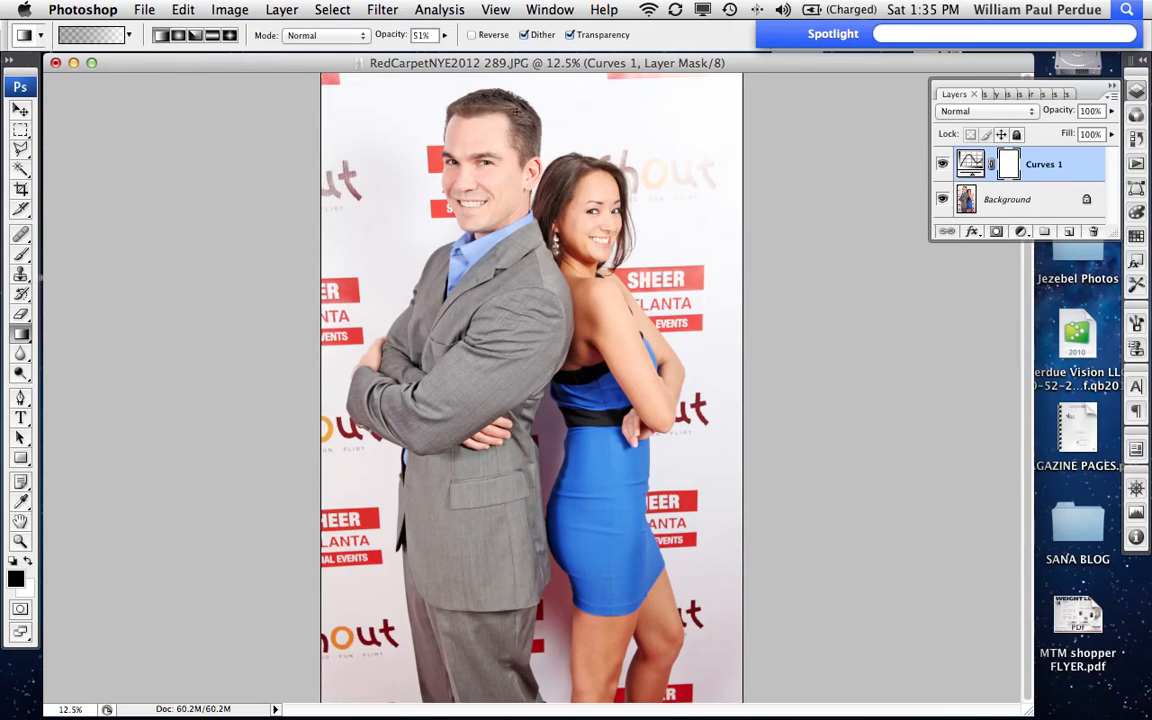
left_click_drag(516, 108, 516, 582)
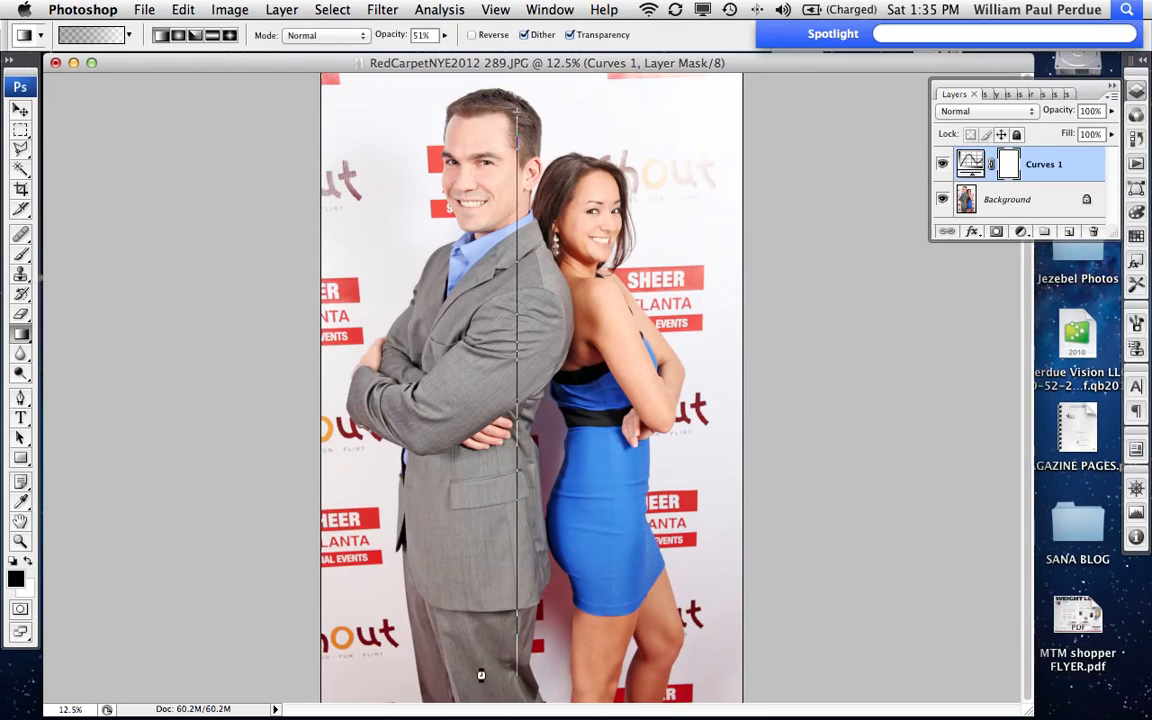
left_click_drag(481, 675, 483, 676)
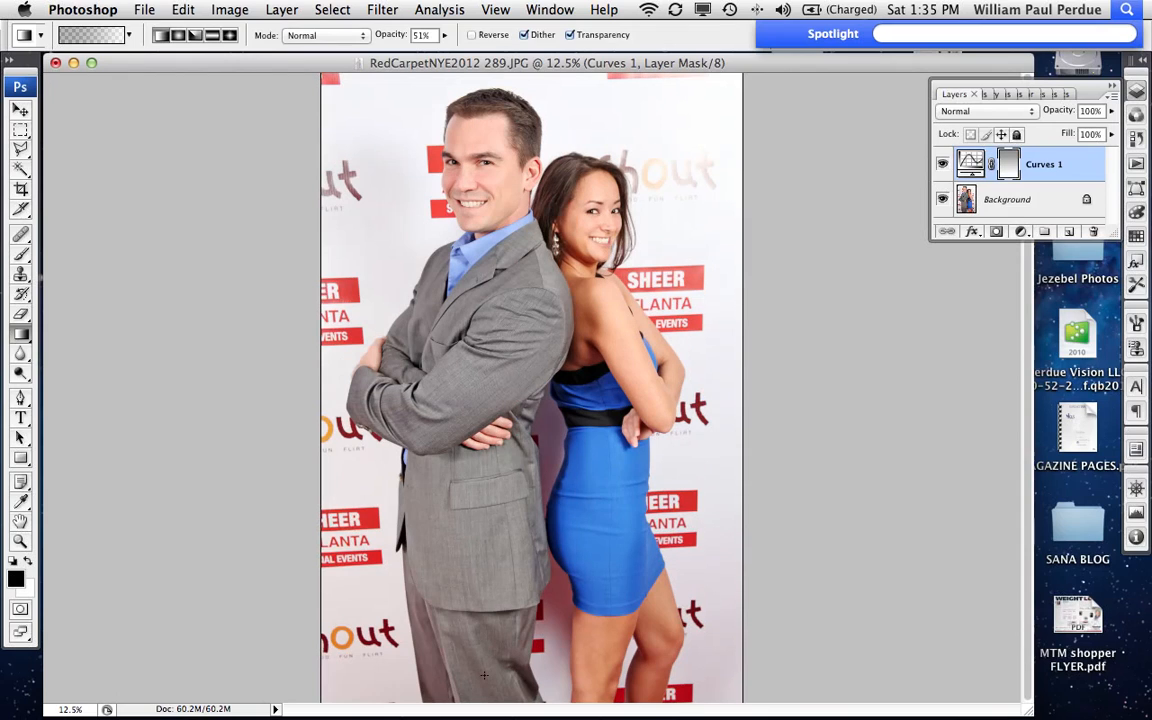
Step: Compare the portrait with and without the Curves 1 adjustment layer
left_click(943, 163)
left_click(943, 163)
left_click(943, 163)
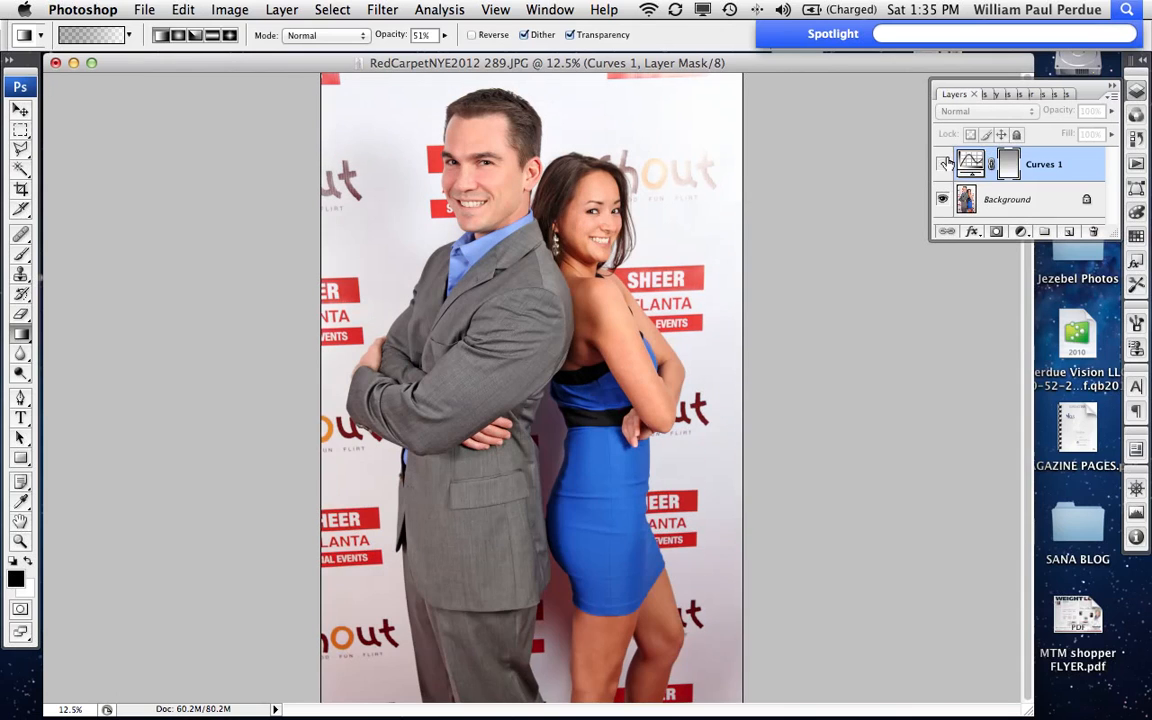
left_click(943, 163)
left_click(942, 162)
left_click(942, 162)
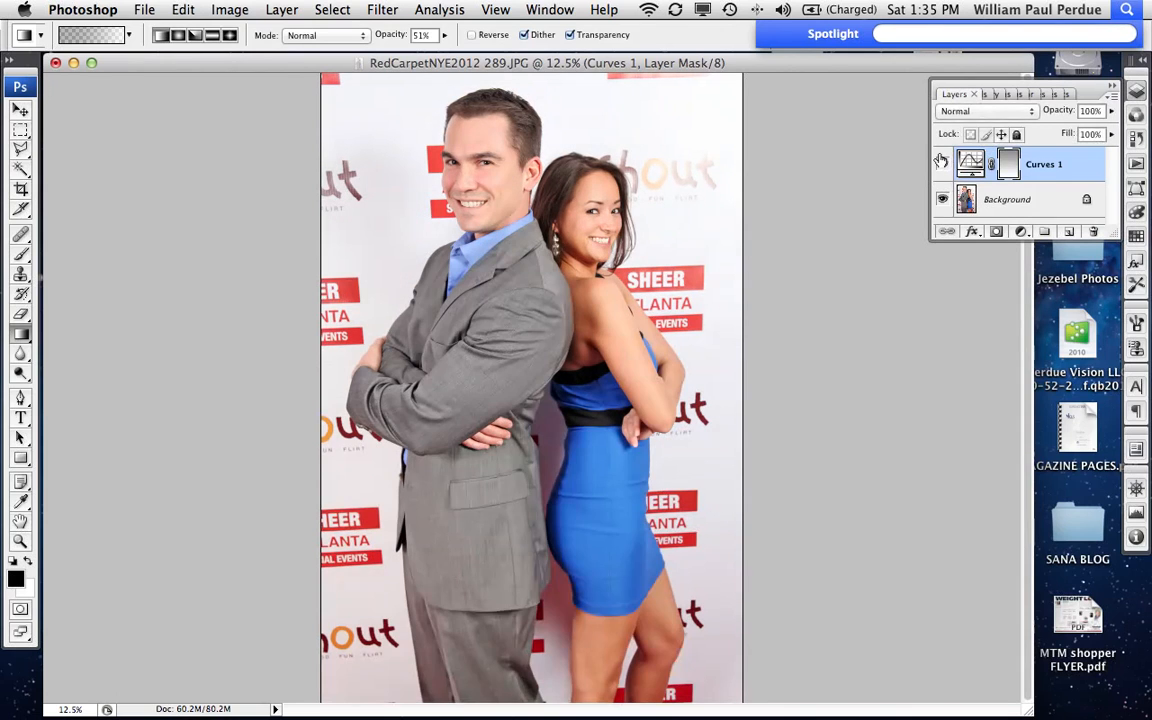
left_click(942, 162)
left_click(942, 162)
Step: Paint black on the Curves 1 mask over the washed-out backdrop above the woman with a soft 1242 px brush
left_click(30, 259)
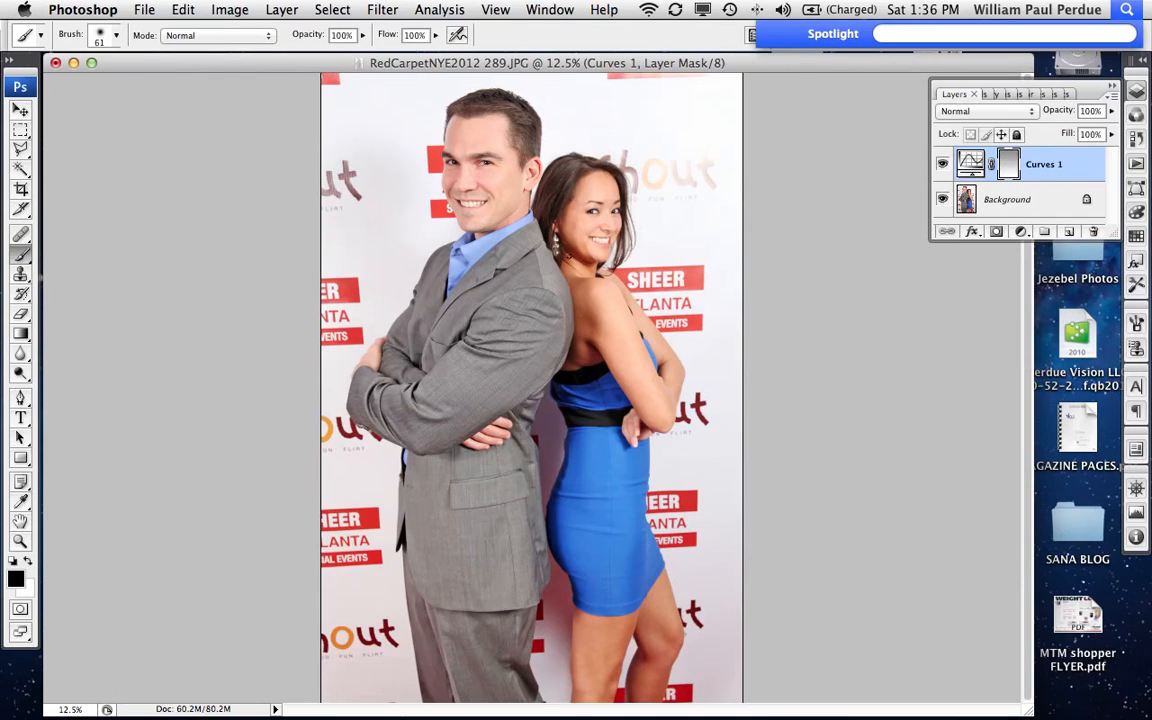
right_click(688, 231)
left_click(840, 259)
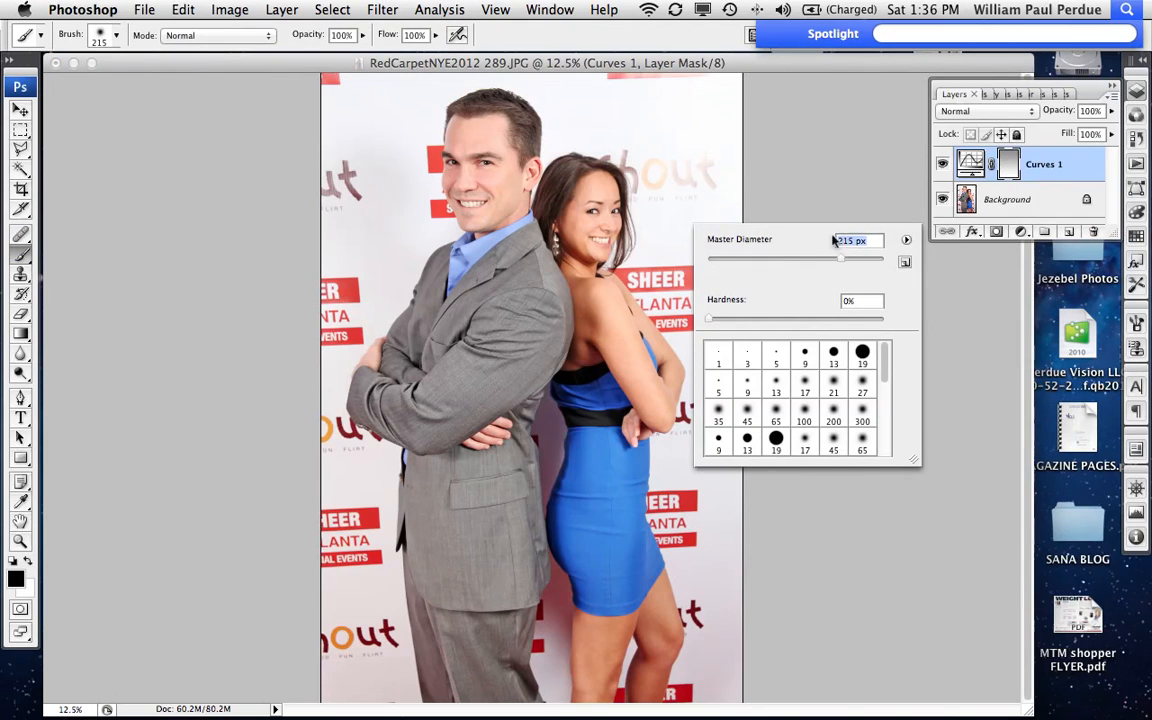
left_click(875, 260)
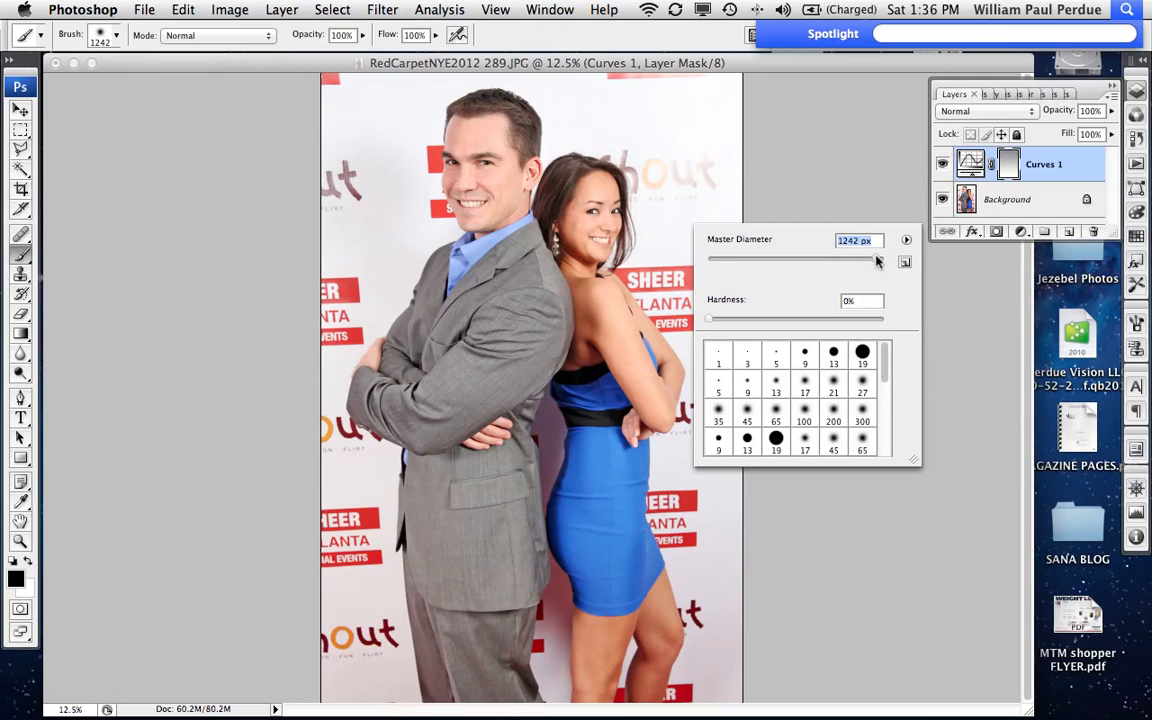
left_click(677, 123)
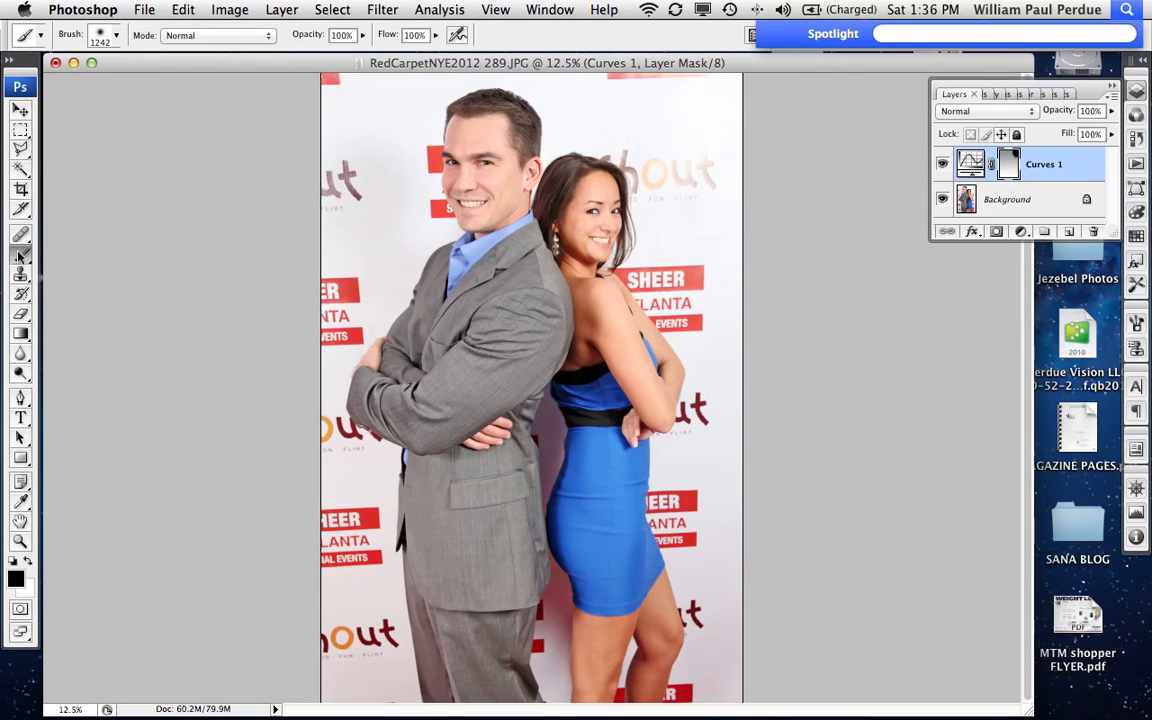
Step: Move the couple portrait's window aside and bring up the minimized photo RedCarpetNYE2012 157.JPG
left_click_drag(735, 65, 753, 99)
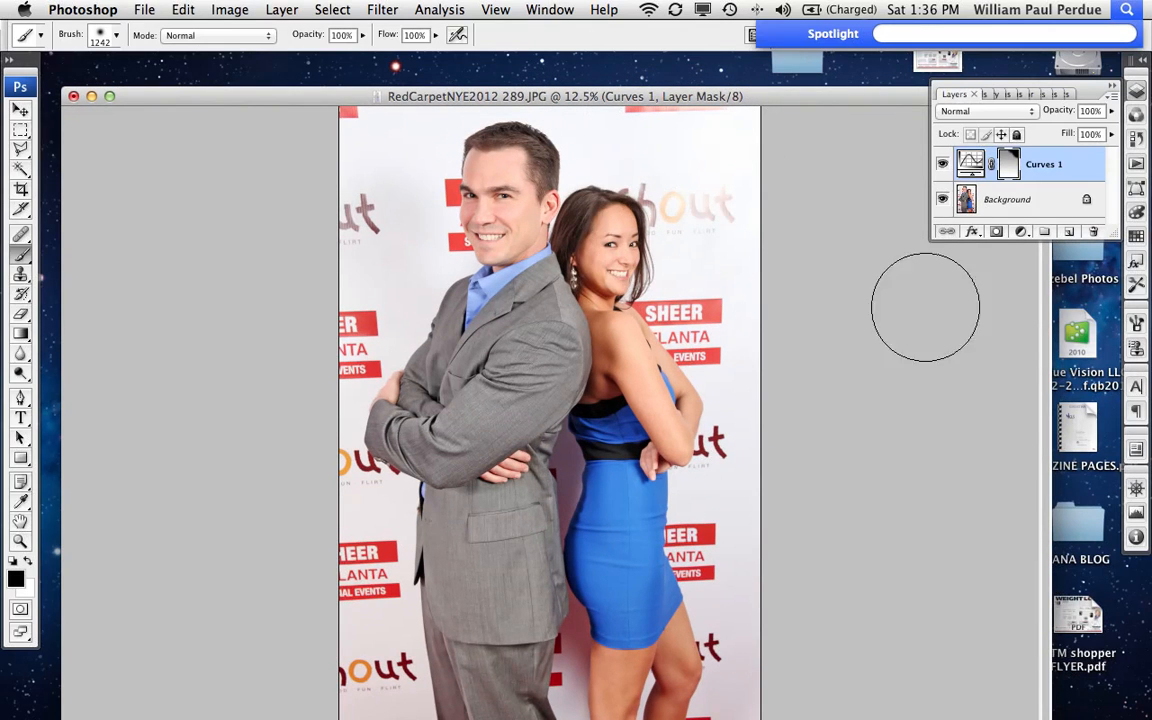
key("F11")
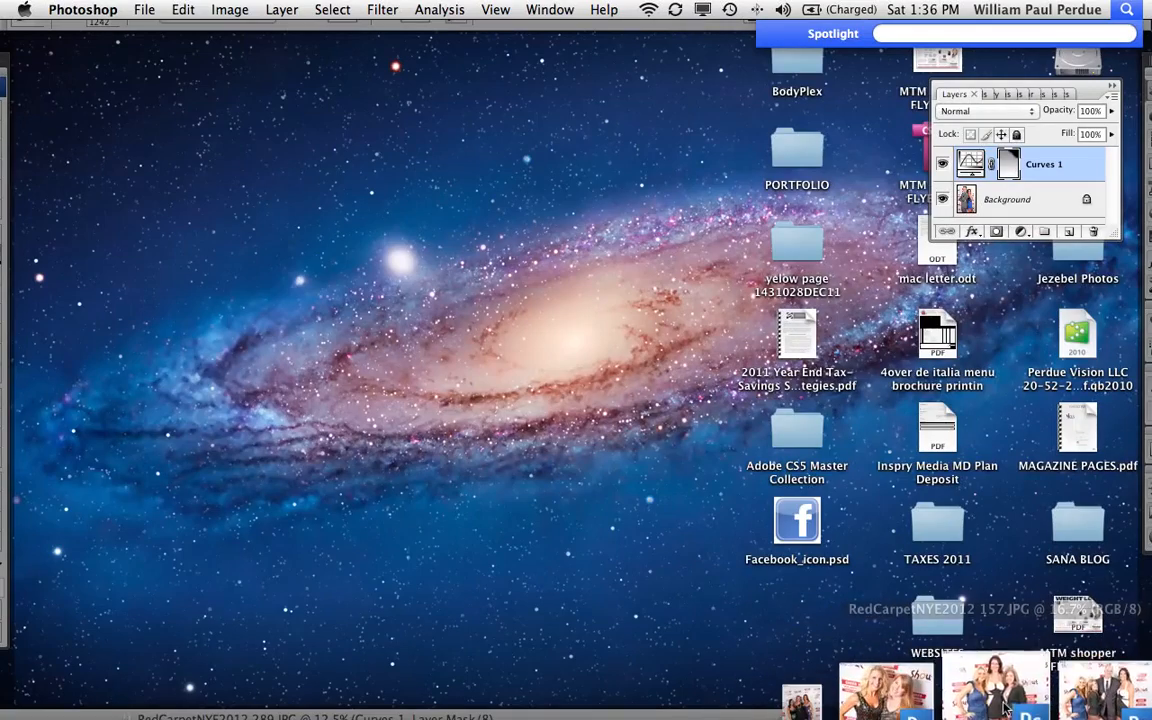
left_click(1002, 699)
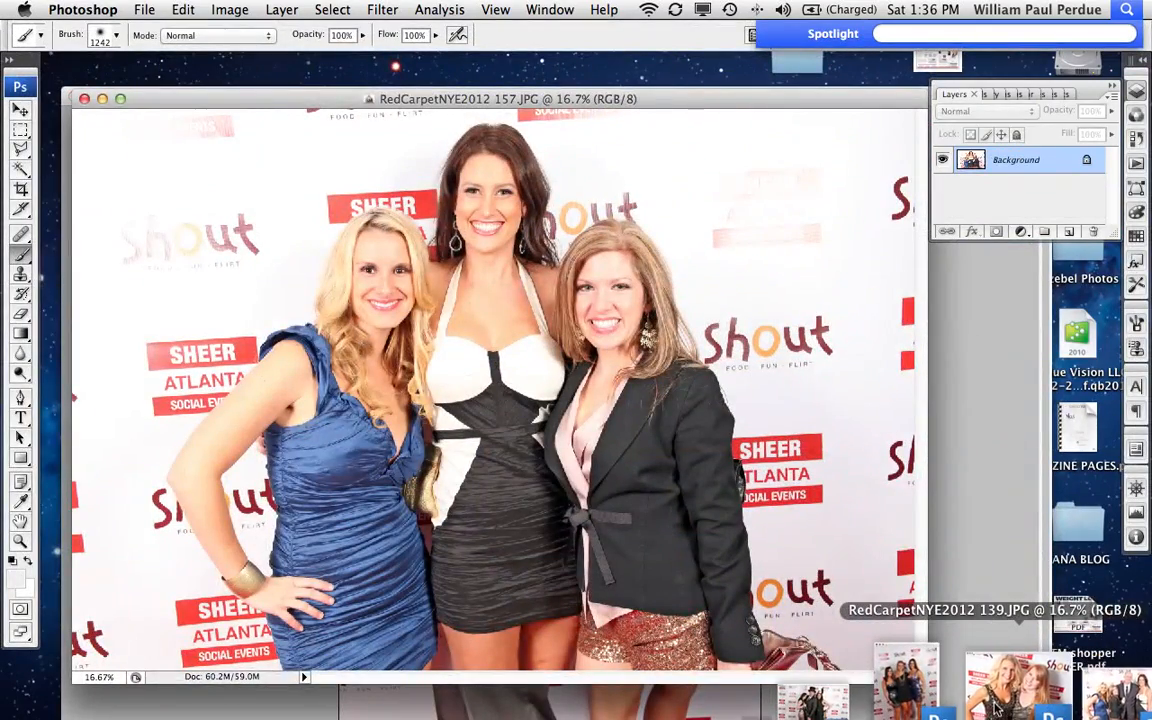
Step: Outline the Shout logo beside the woman in the black jacket with the Polygonal Lasso and copy it
left_click(20, 148)
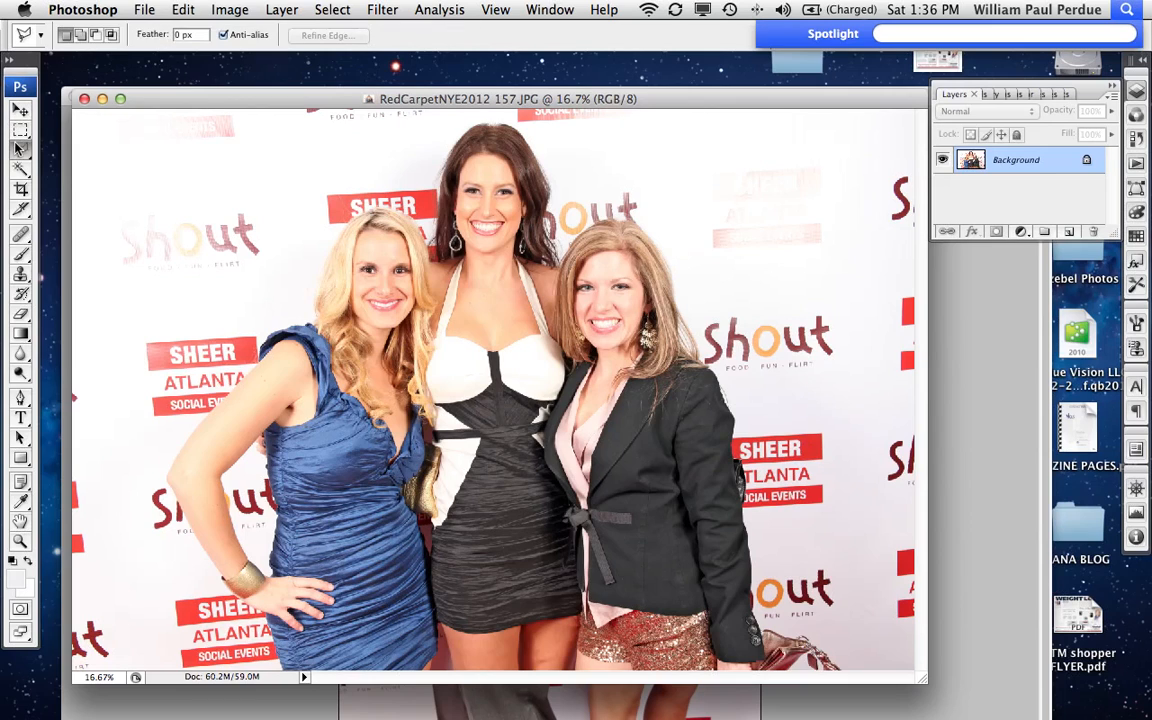
left_click(719, 382)
left_click(851, 371)
left_click(845, 306)
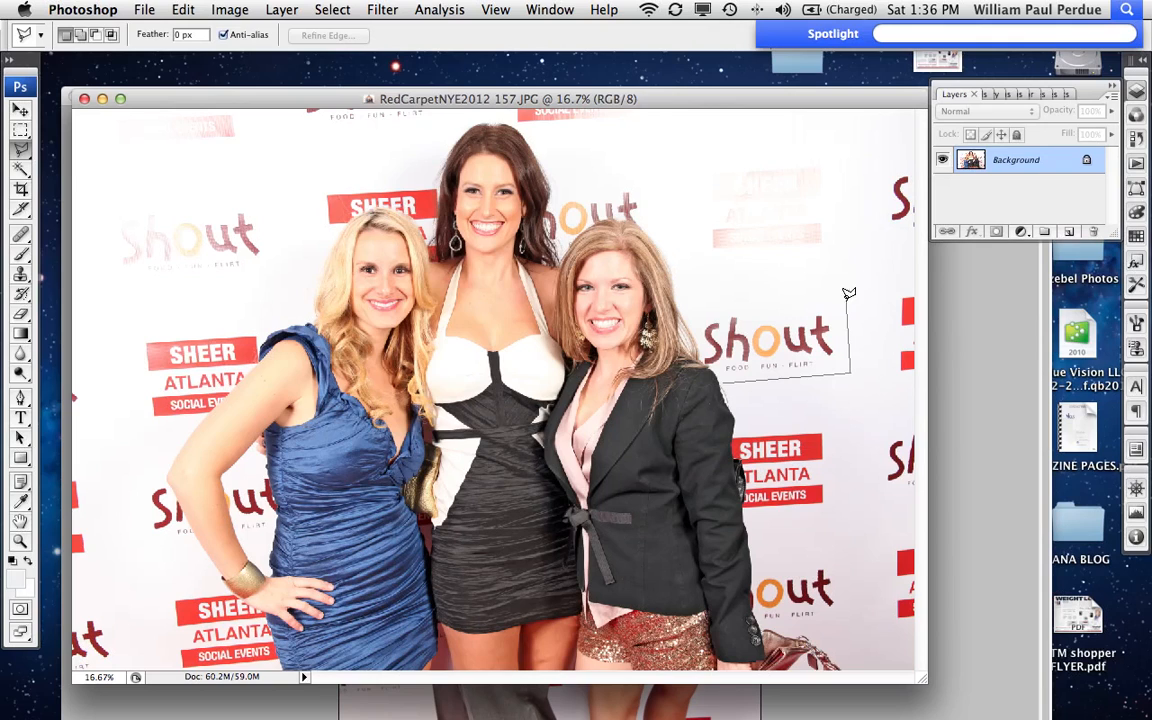
left_click(708, 306)
left_click(719, 382)
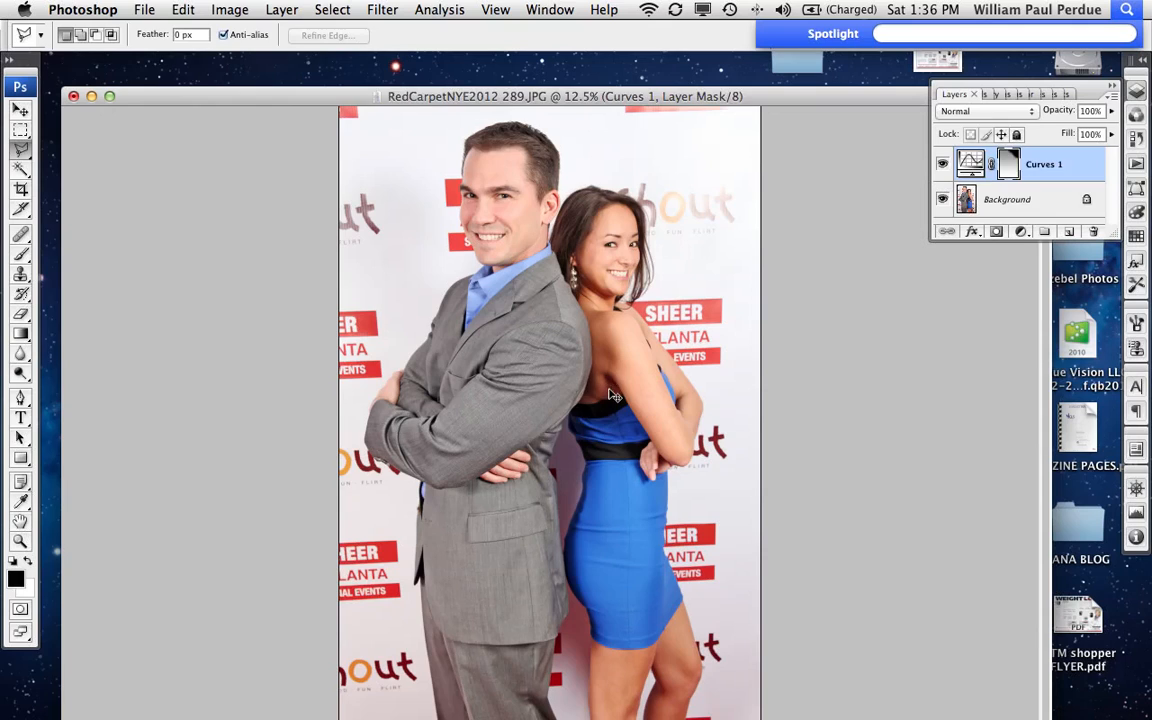
Step: Paste the Shout logo into RedCarpetNYE2012 289.JPG and move it up over the faded logo behind the woman's head
key("cmd+v")
key("v")
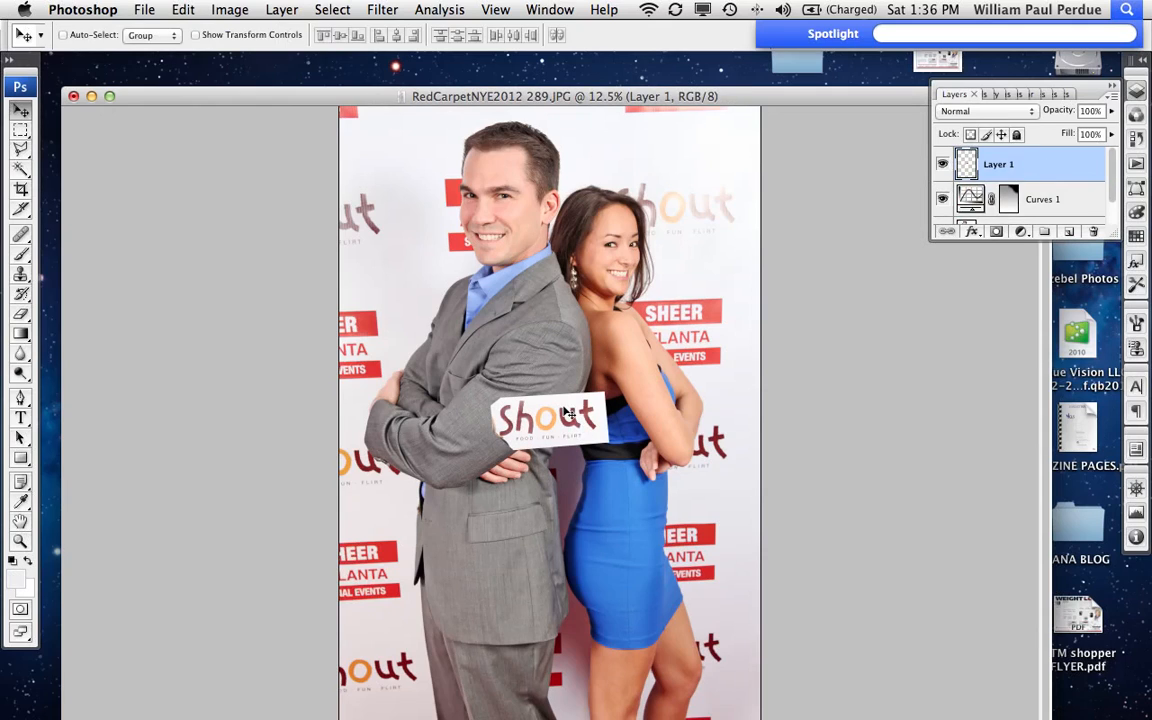
mouse_move(550, 419)
left_mouse_down()
mouse_move(662, 206)
mouse_move(664, 217)
left_mouse_up()
Step: Free Transform the pasted Shout logo to 135.8% over the faded one and set Layer 1's opacity to 60%
key("super+t")
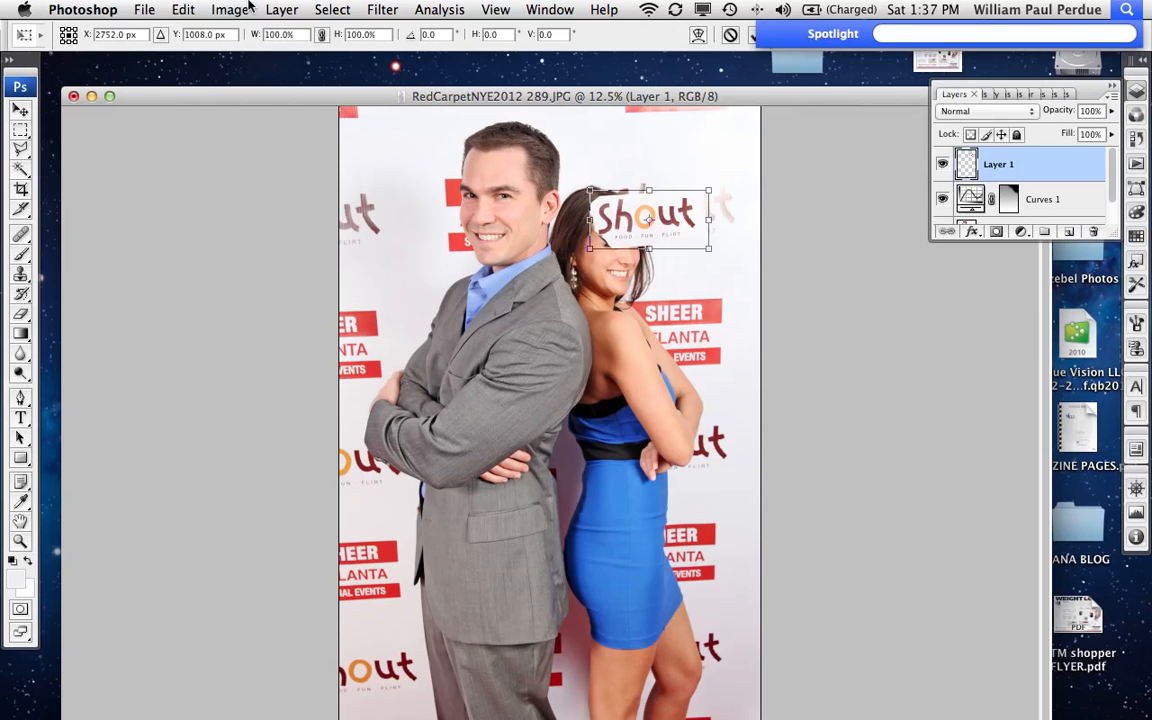
left_click(245, 9)
mouse_move(186, 10)
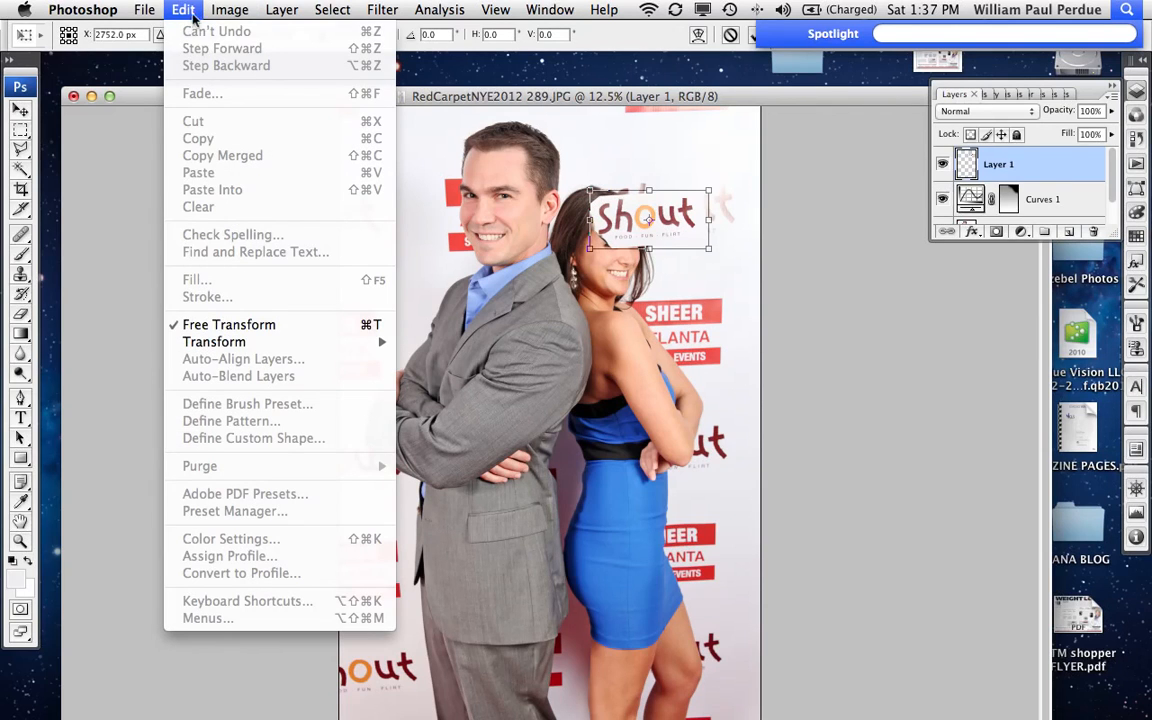
left_click(778, 552)
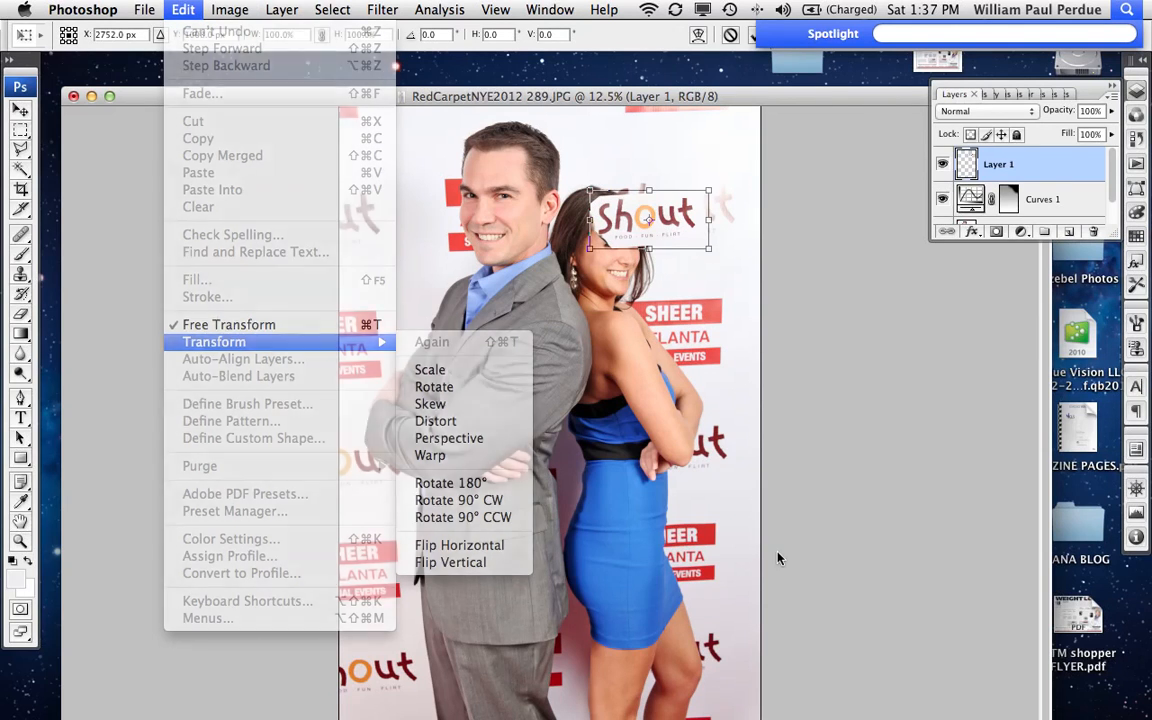
left_click_drag(709, 248, 730, 233)
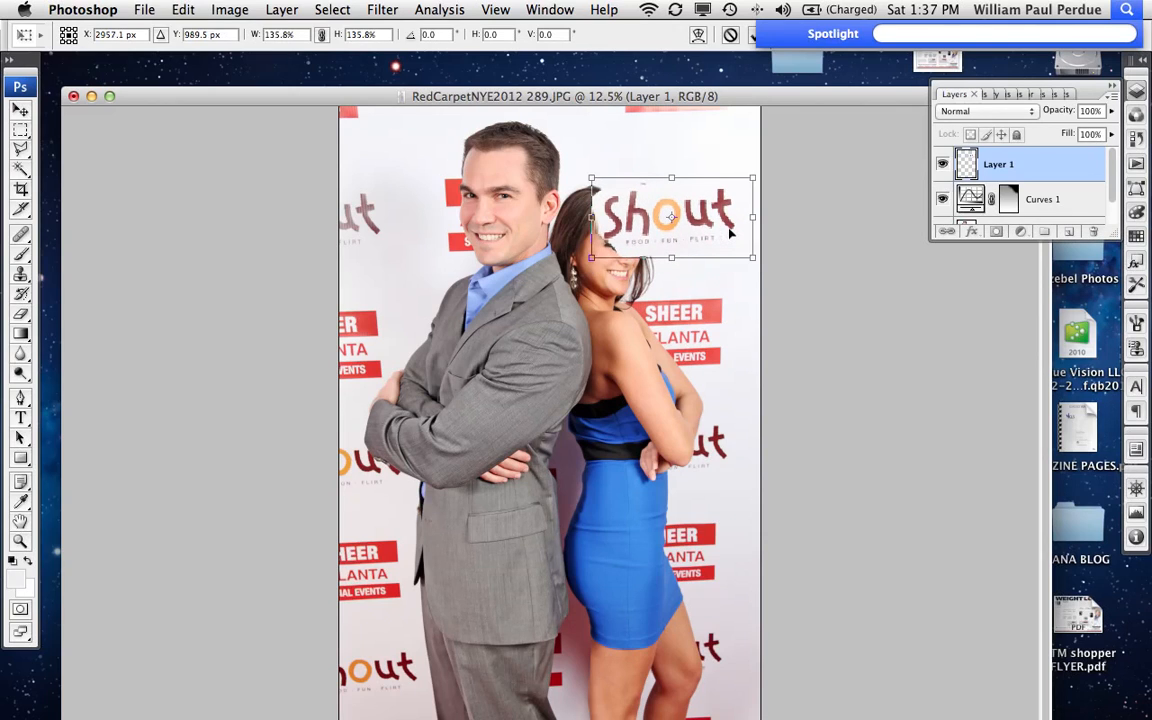
left_click_drag(1057, 111, 1021, 109)
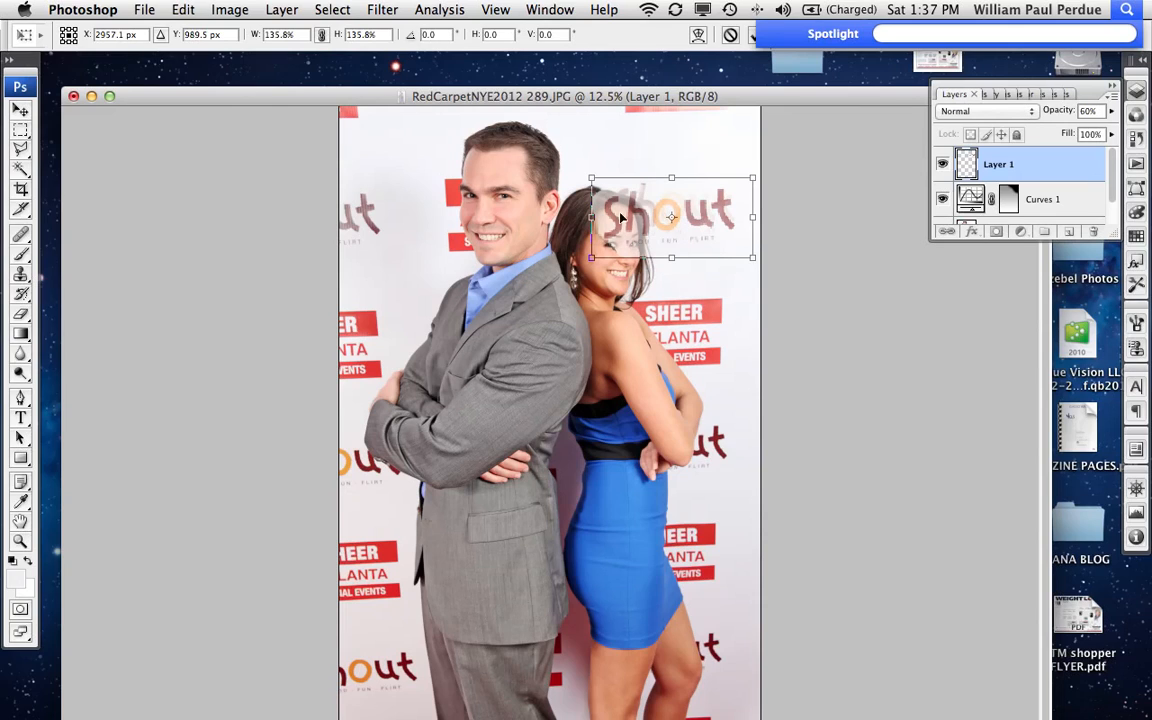
Step: Scale the pasted logo to 128.2%, rotate it 1.3° and nudge it up to line up with the faded logo
left_click_drag(584, 262, 593, 256)
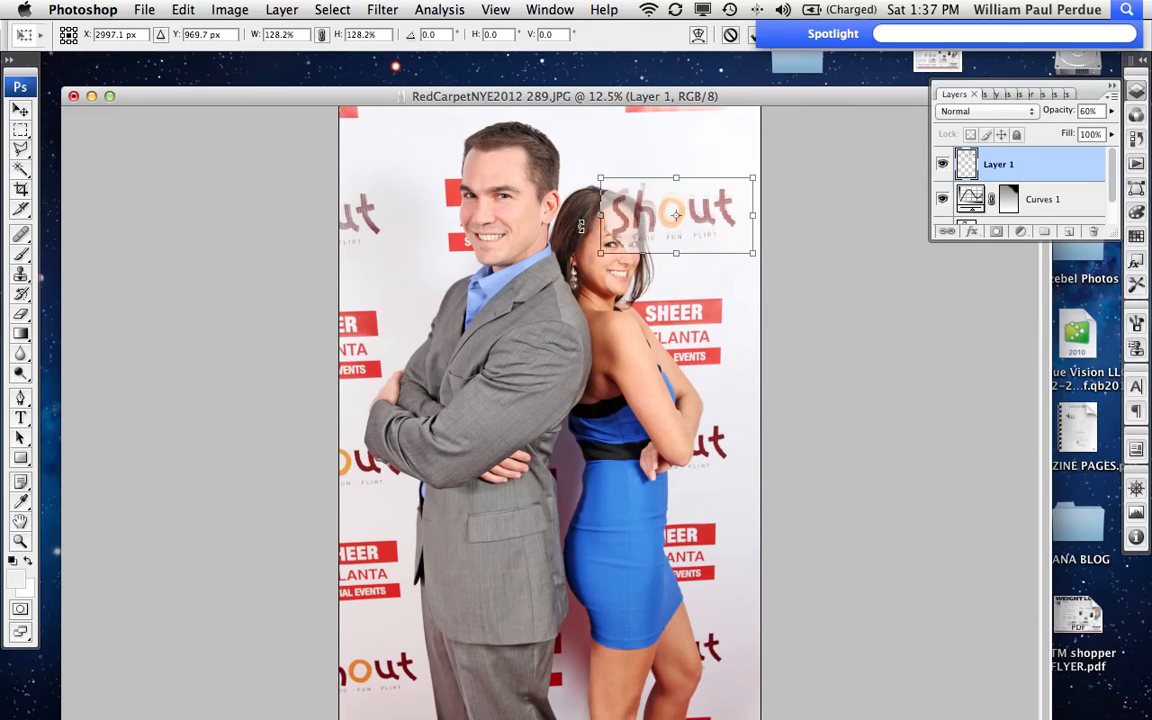
left_click_drag(581, 227, 577, 229)
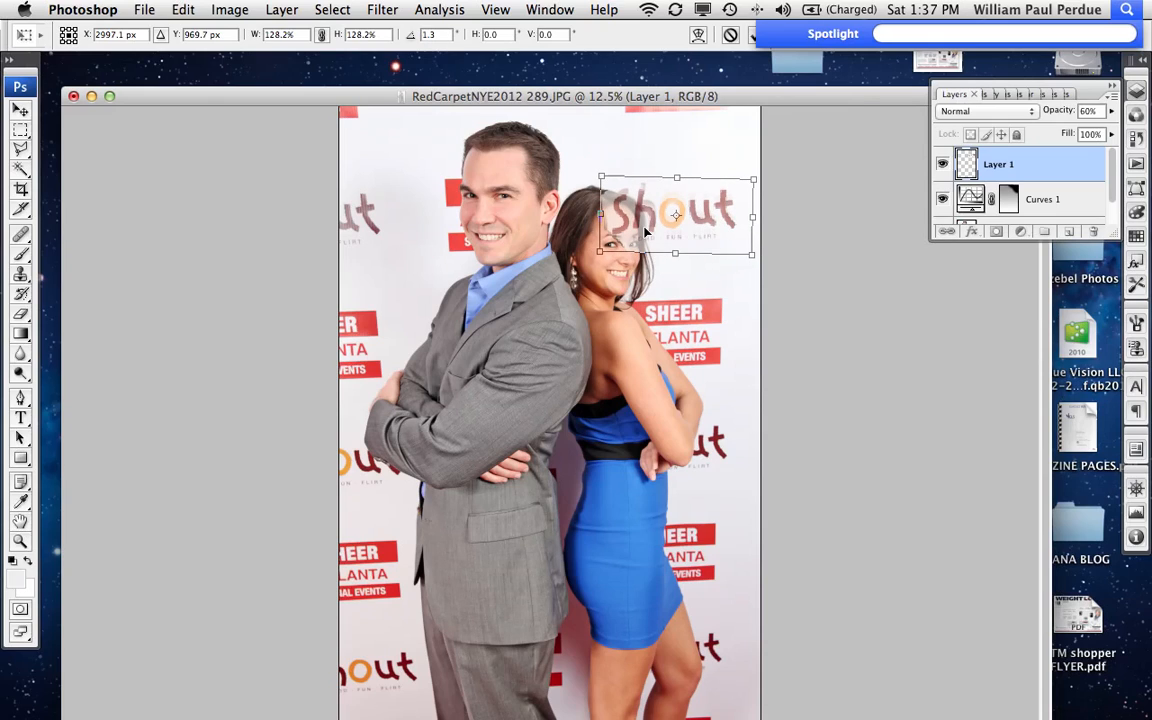
key("Up")
key("Up")
key("Up")
key("Up")
key("Up")
key("Up")
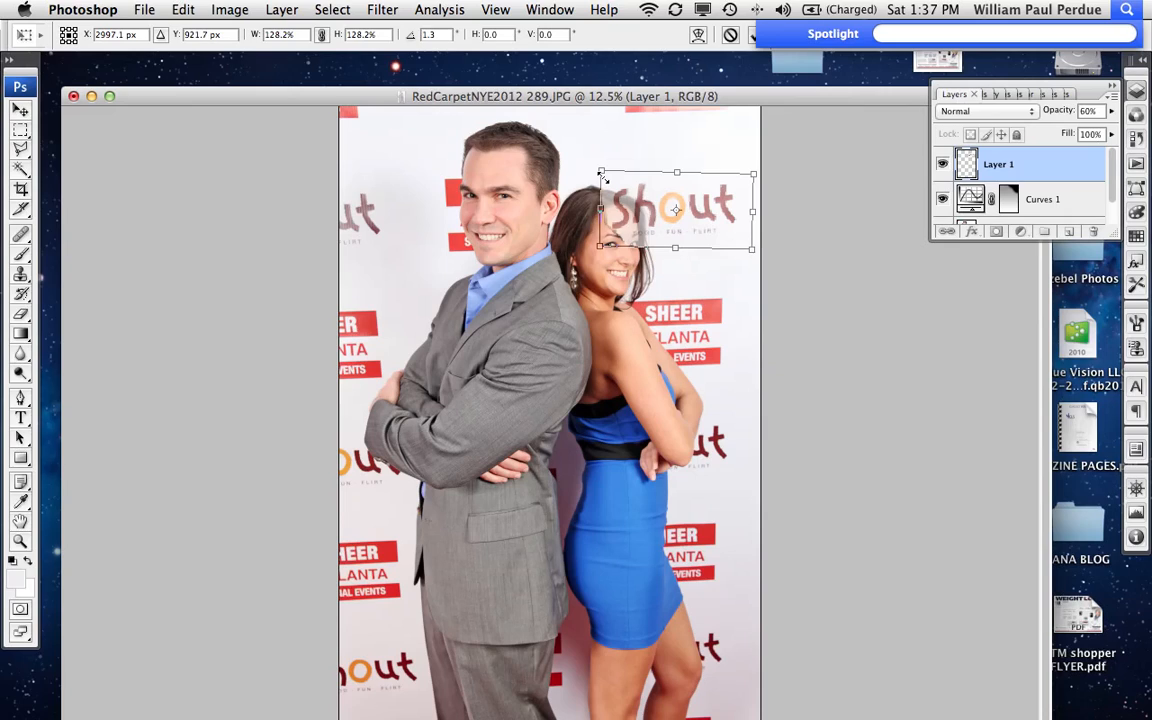
Step: Narrow the pasted logo's width to 126.2% from its edge nearest the woman's hair and apply the transform
key("super+plus")
key("super+plus")
key("super+plus")
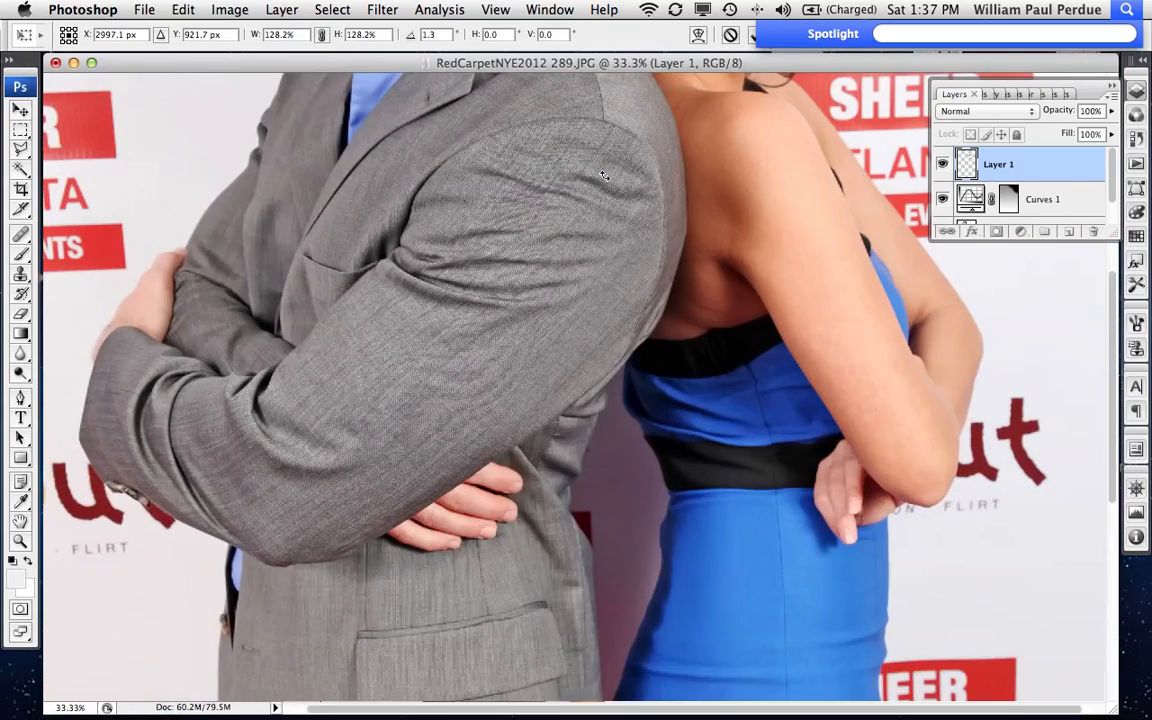
scroll(604, 177, "up", 5)
scroll(604, 177, "up", 5)
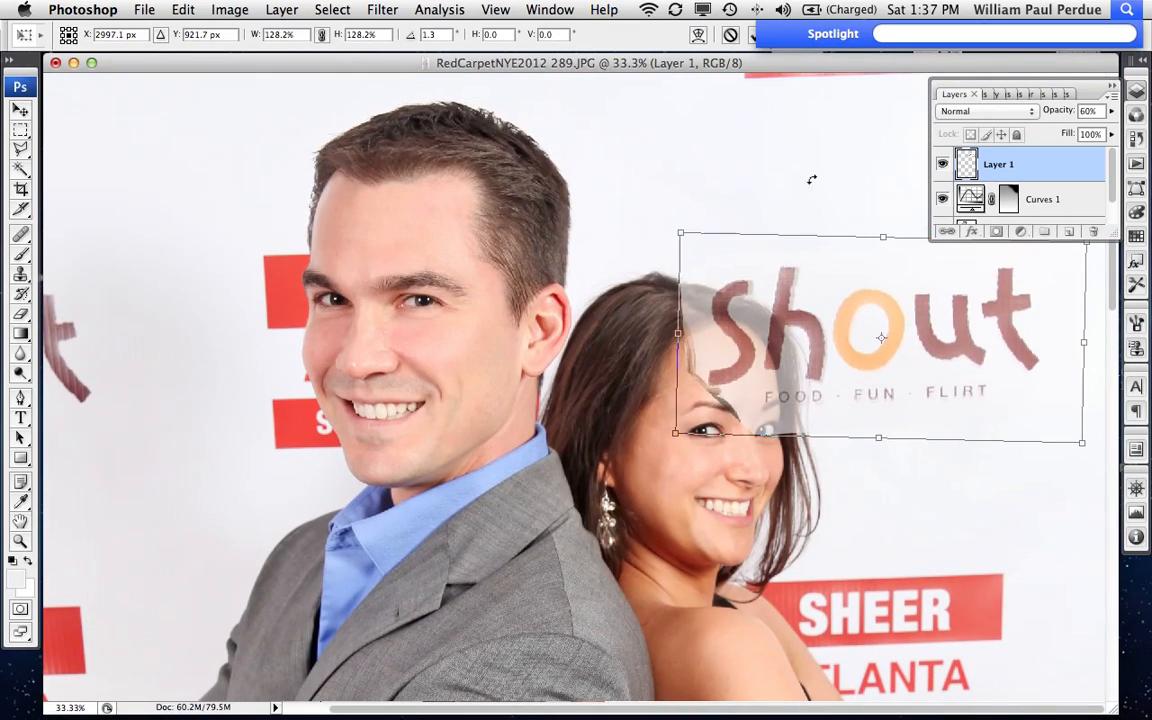
left_click_drag(679, 336, 686, 336)
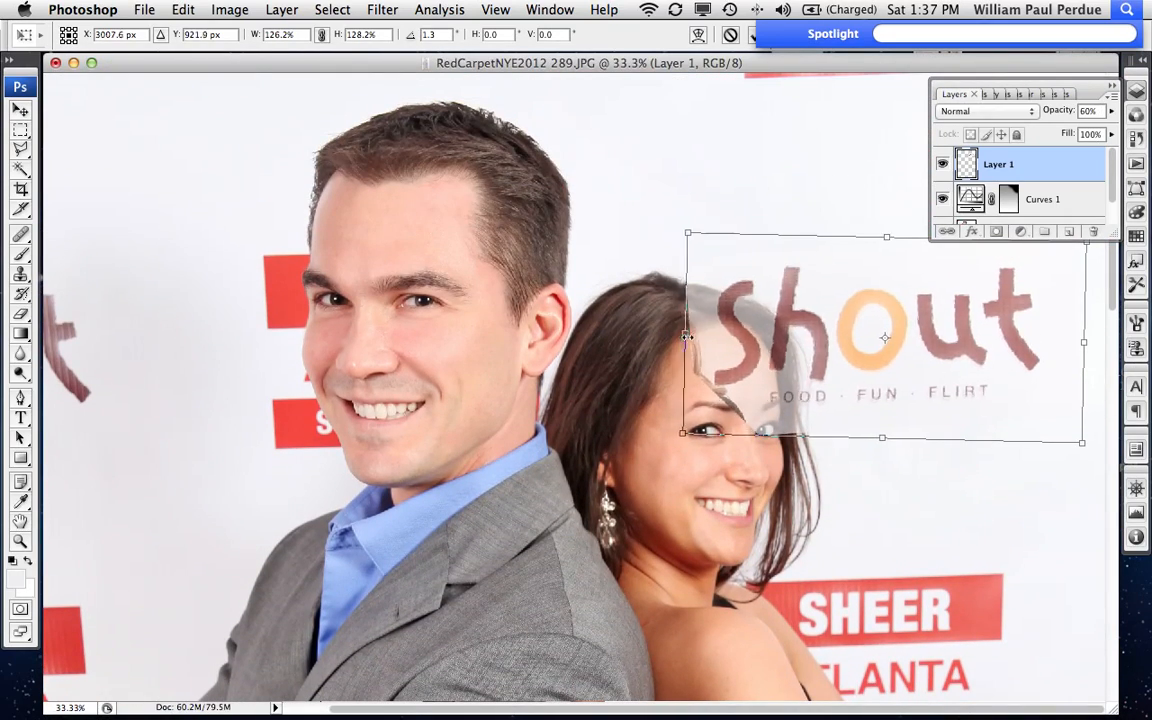
key("Return")
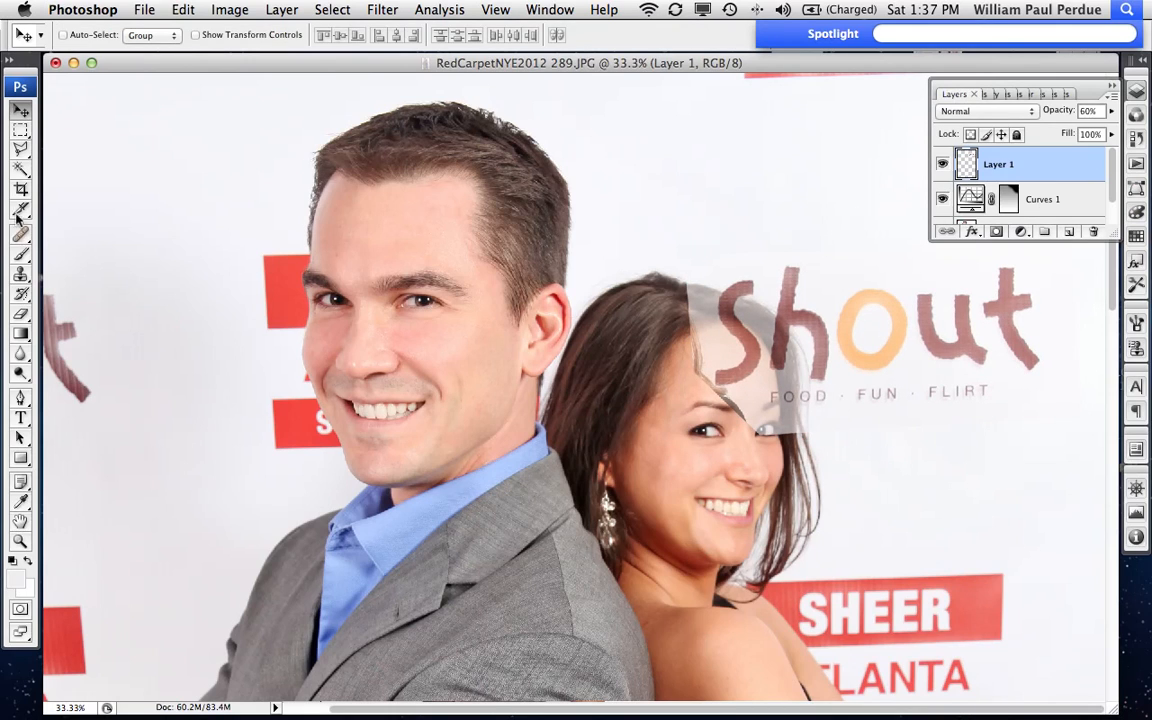
Step: Add a white layer mask to Layer 1 and set the layer's opacity back to 100%
left_click(20, 312)
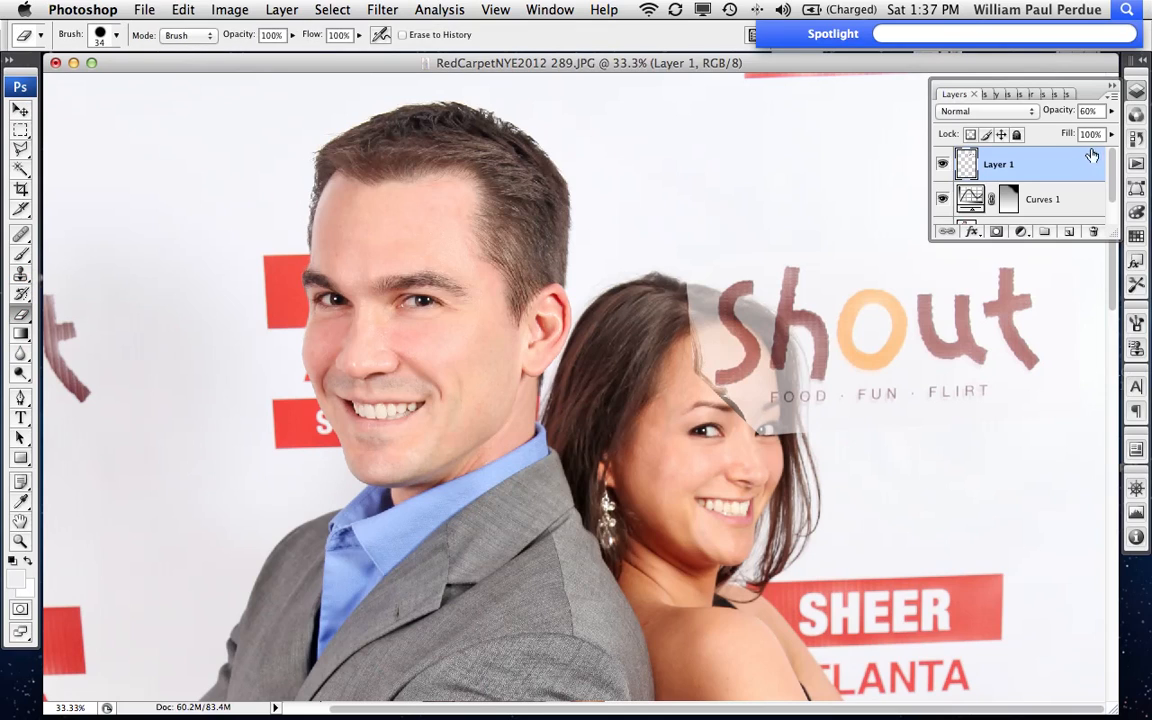
left_click(996, 231)
key("super+z")
left_click(995, 232)
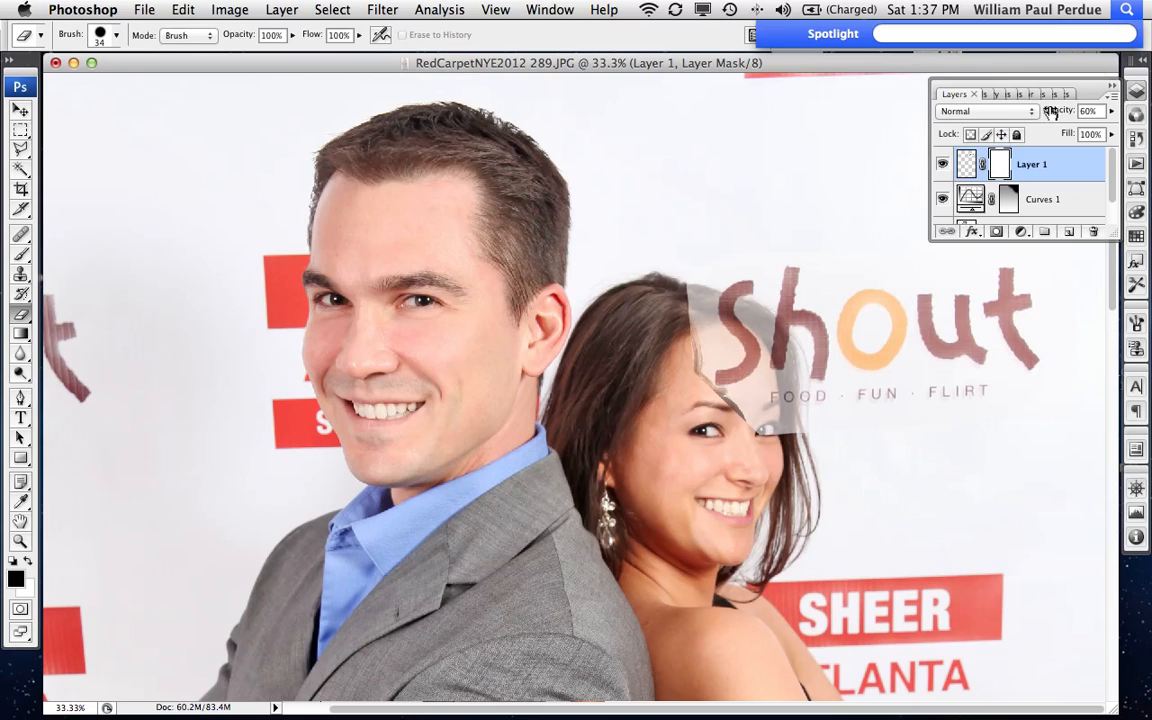
left_click_drag(1055, 110, 1148, 112)
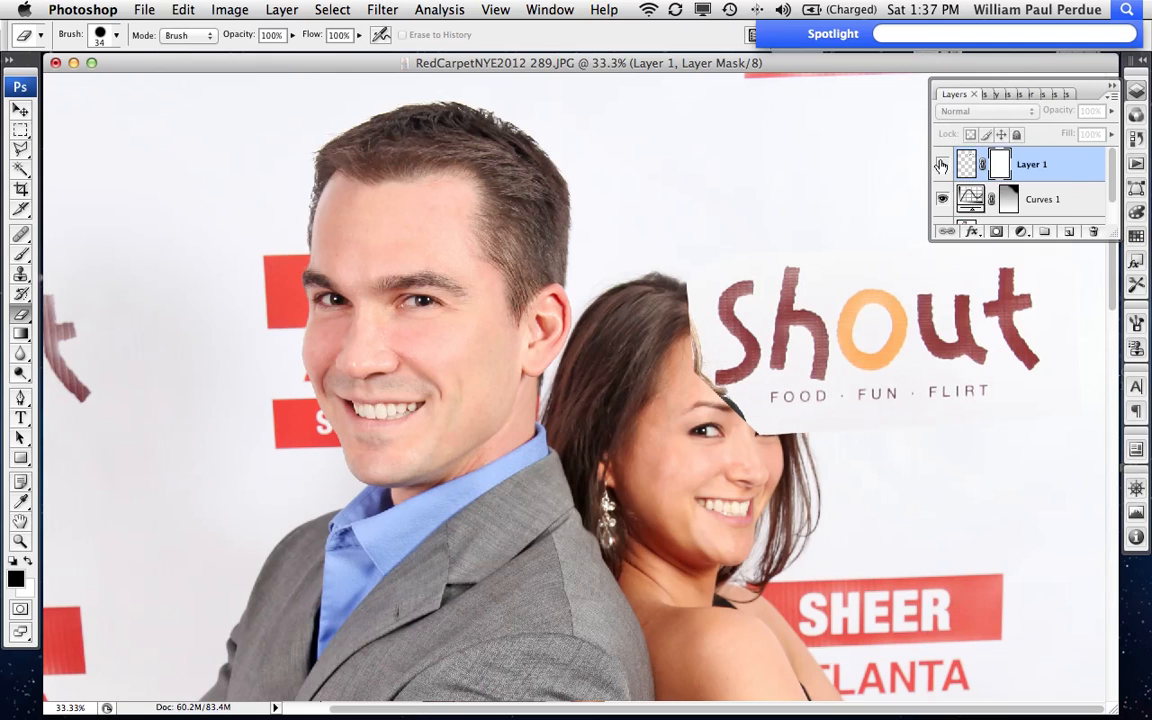
Step: Compare the faded and replacement logos by hiding and showing Layer 1
left_click(942, 164)
left_click(942, 164)
left_click(942, 164)
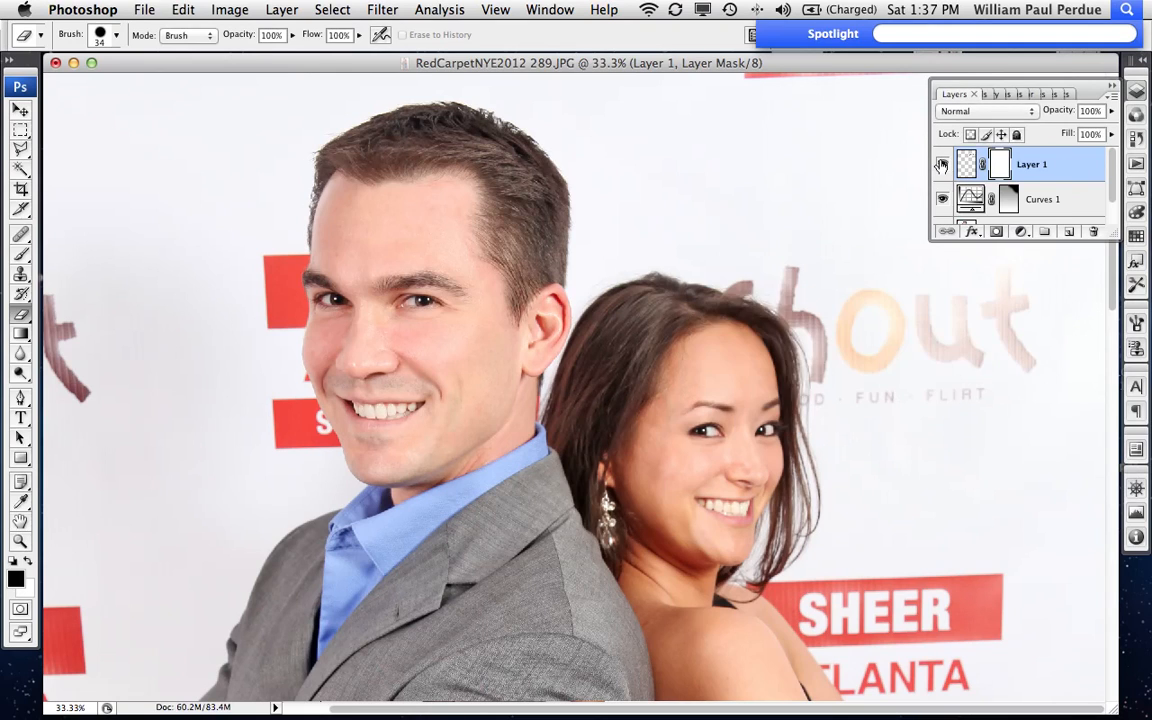
left_click(942, 164)
left_click(942, 164)
left_click(942, 164)
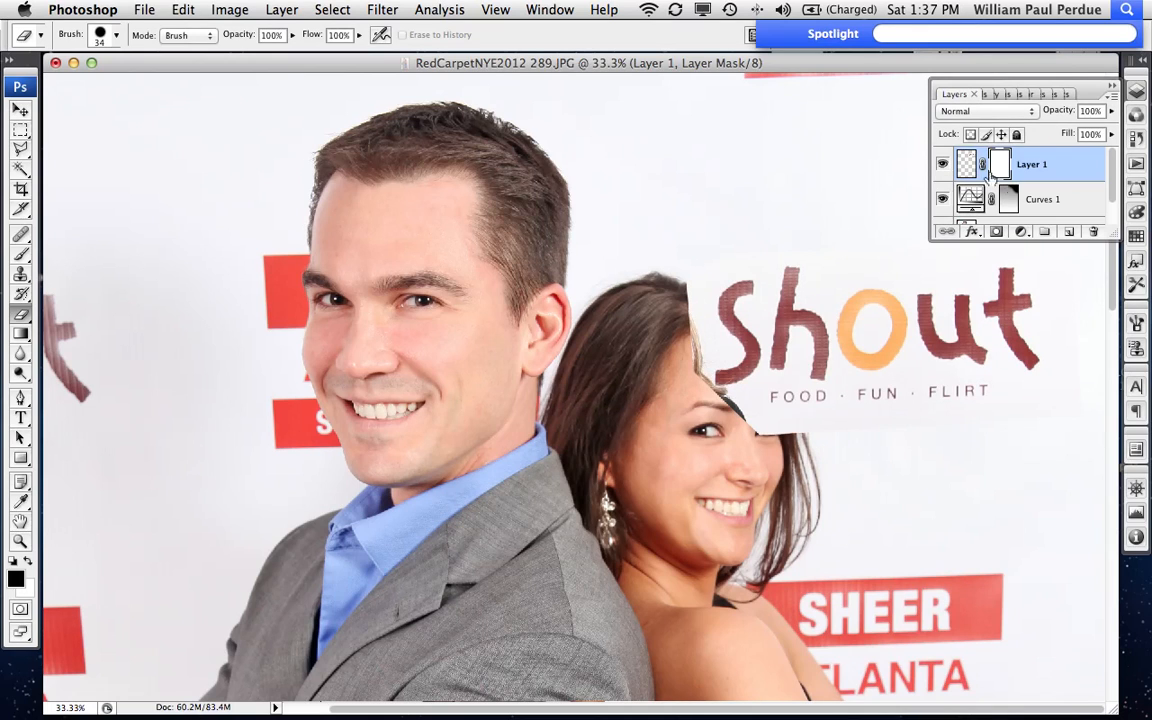
Step: Lower Layer 1's opacity to 16% to see the woman's hair edge through the logo patch
left_click_drag(1058, 110, 982, 104)
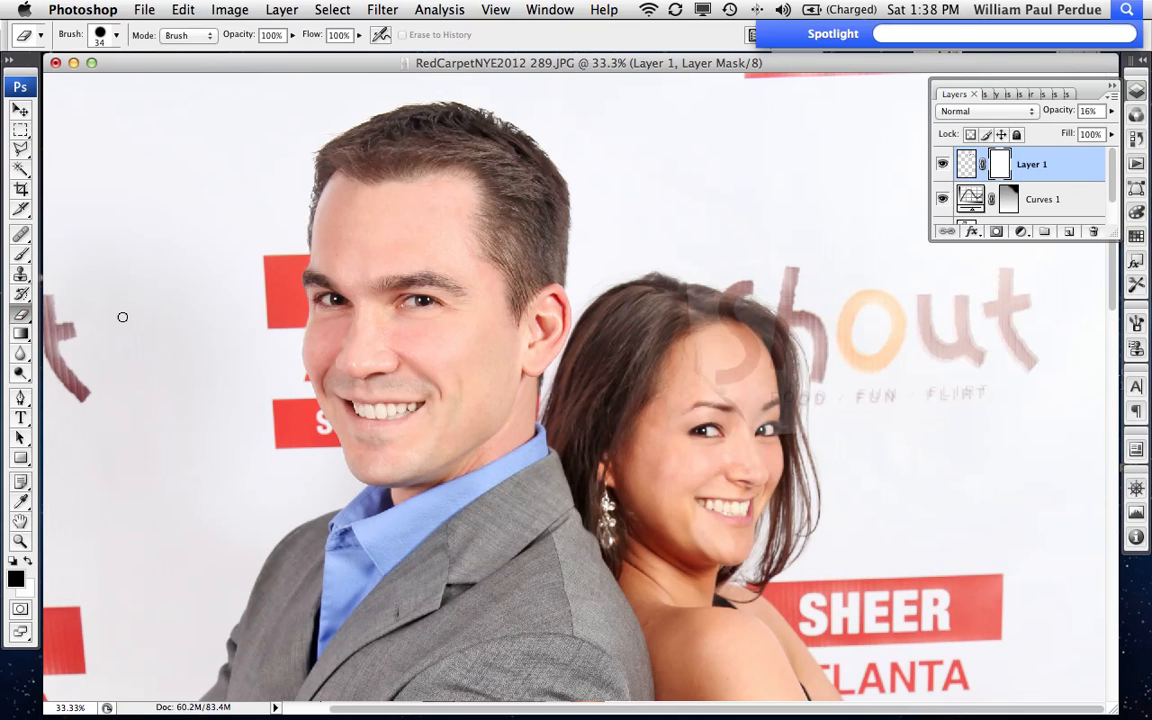
key("super+plus")
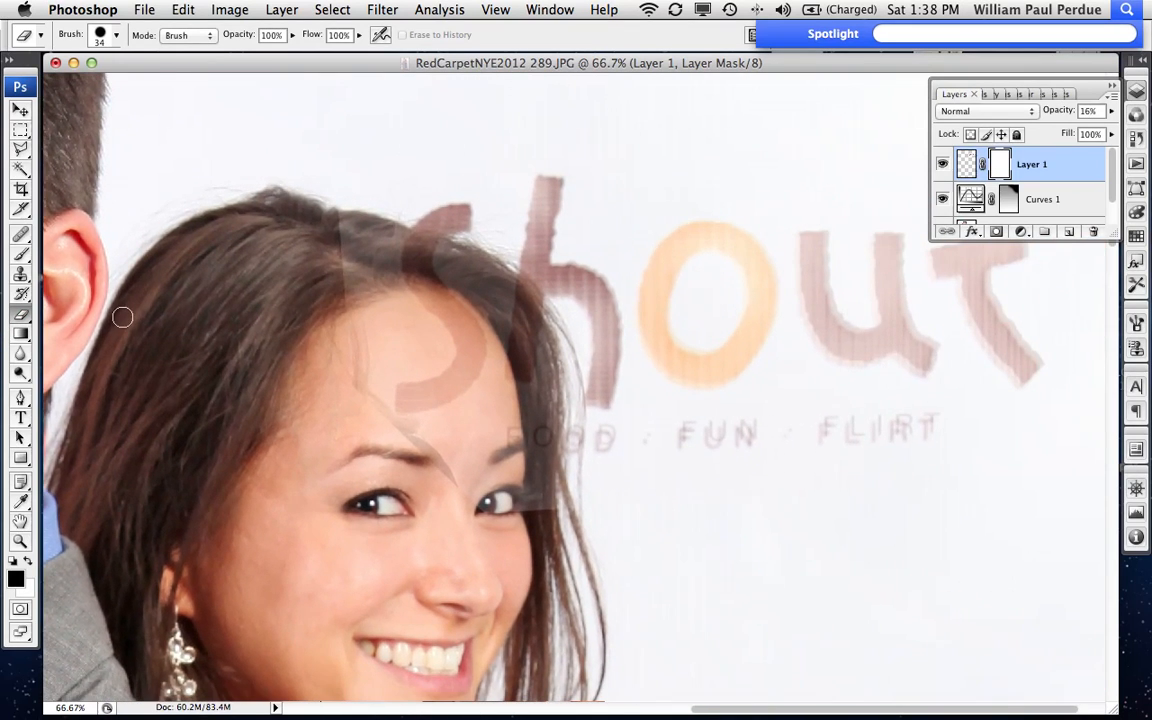
key("super+plus")
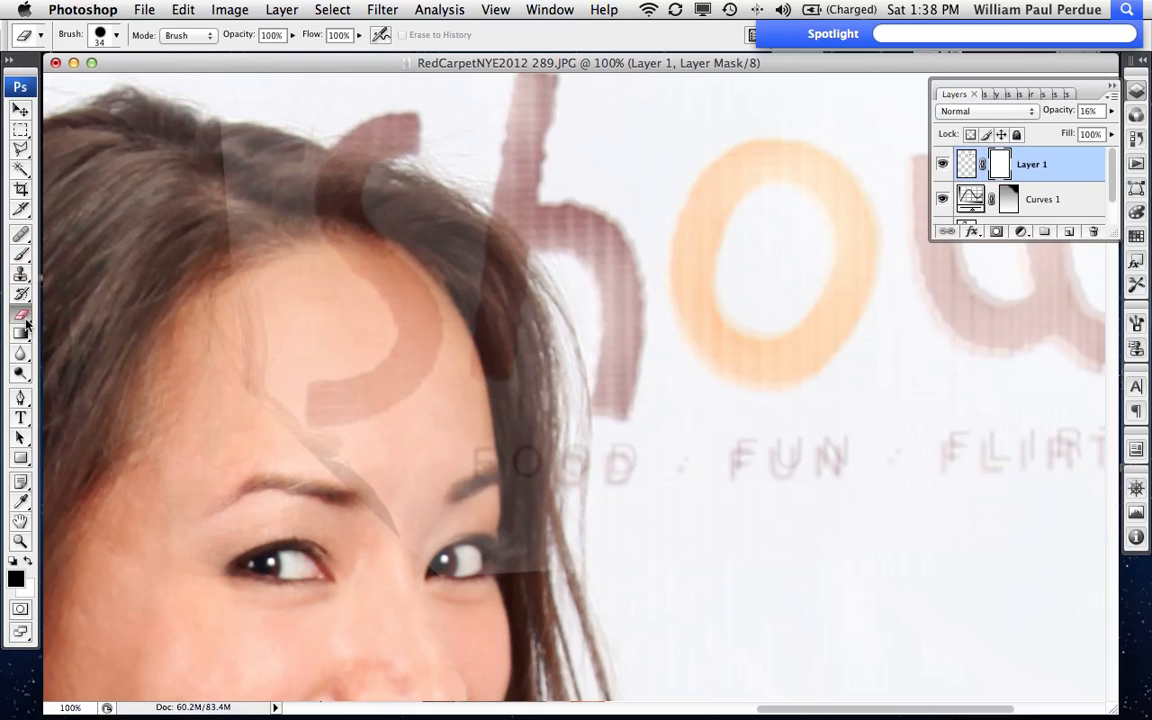
Step: Set the Eraser to a 92 px diameter and 75% hardness
right_click(381, 287)
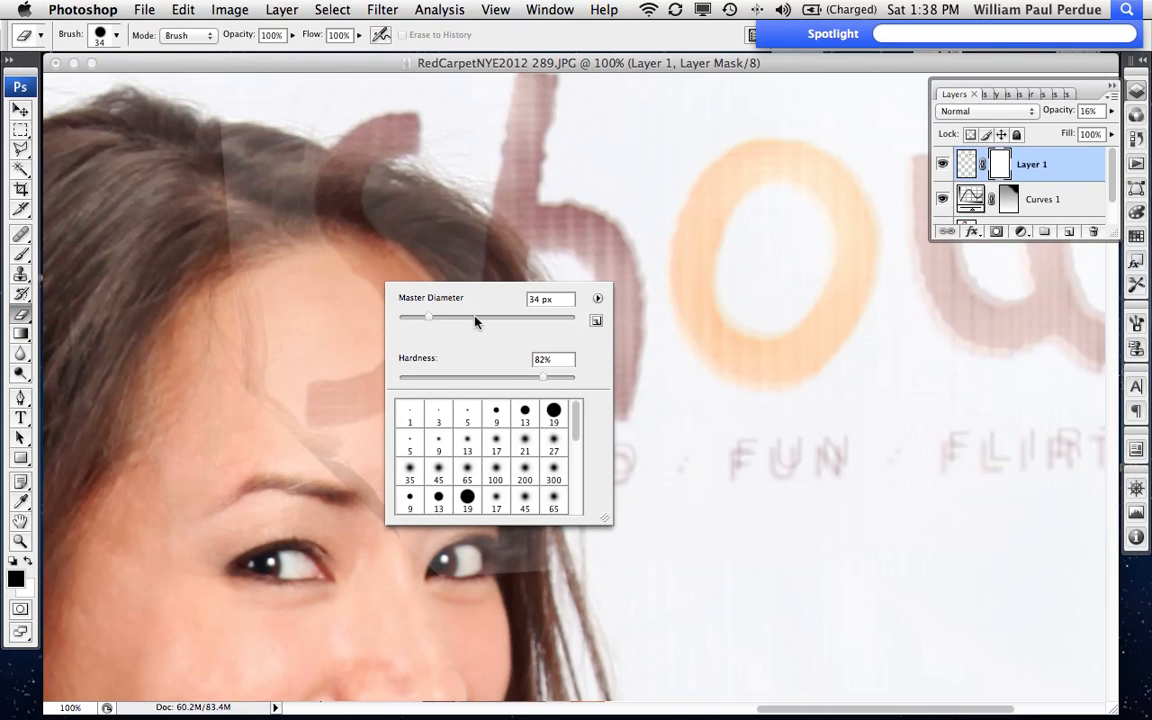
left_click(478, 318)
mouse_move(543, 377)
left_mouse_down()
mouse_move(366, 379)
mouse_move(546, 397)
mouse_move(532, 380)
left_mouse_up()
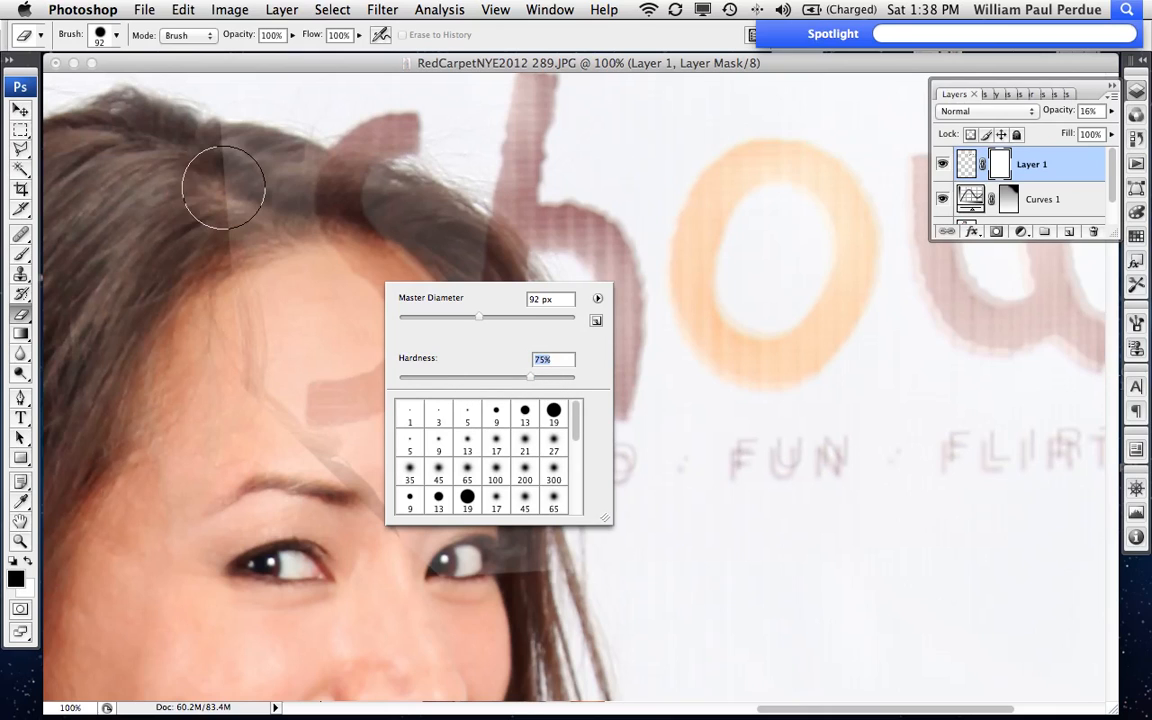
left_click(224, 162)
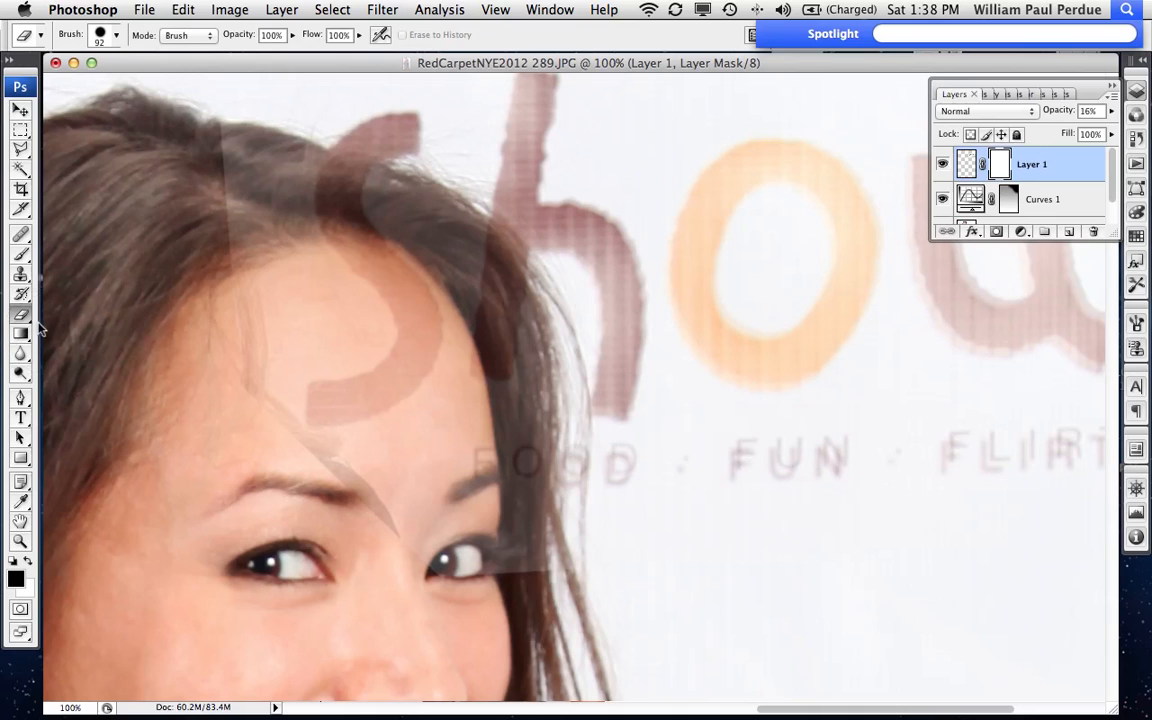
Step: Paint black on Layer 1's mask along the woman's hair edge with a 46 px brush at 87% hardness
left_click(22, 254)
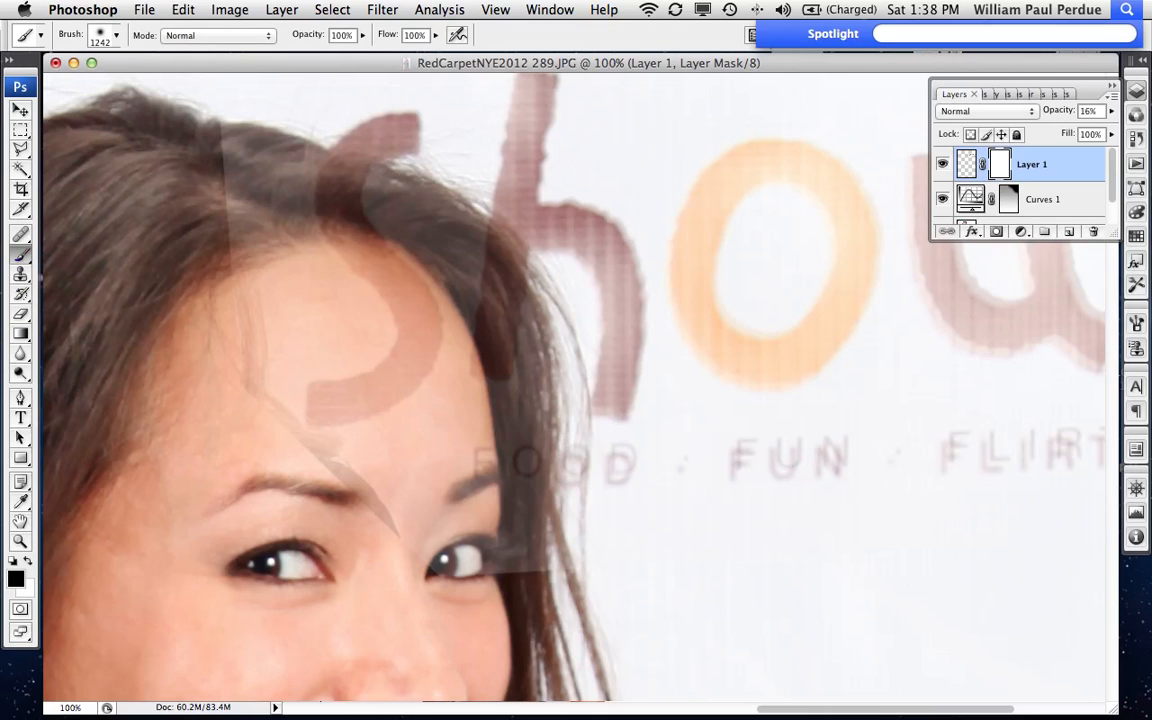
right_click(299, 290)
left_click(315, 275)
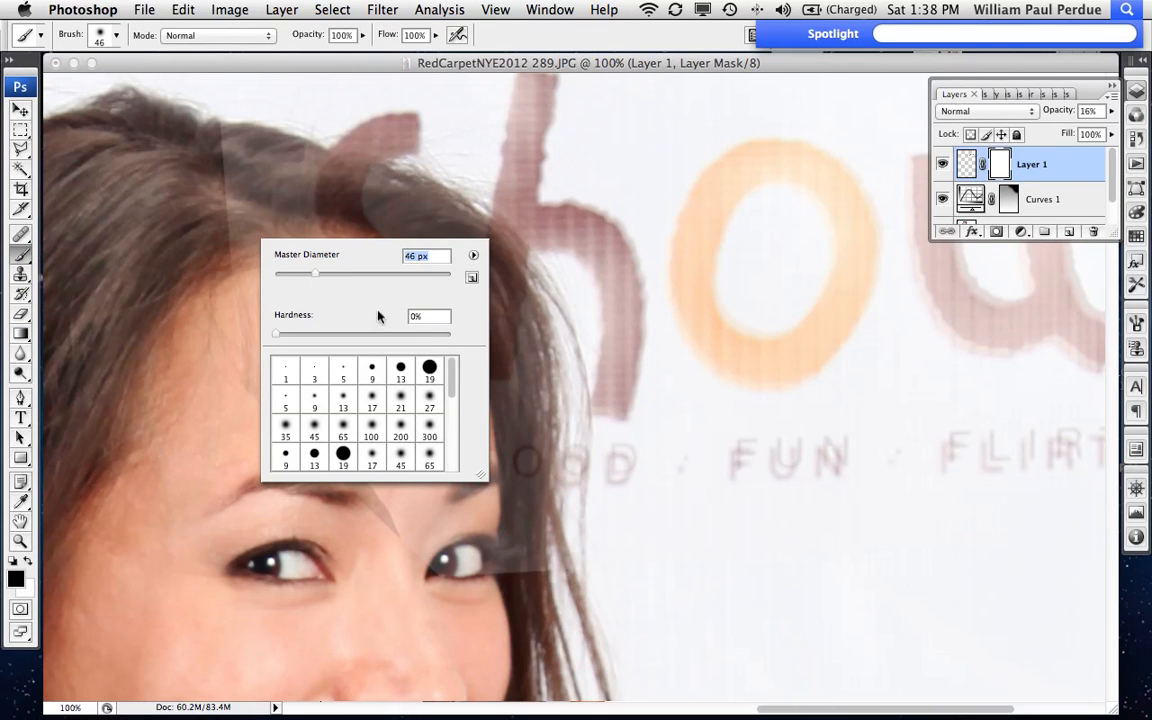
left_click(428, 335)
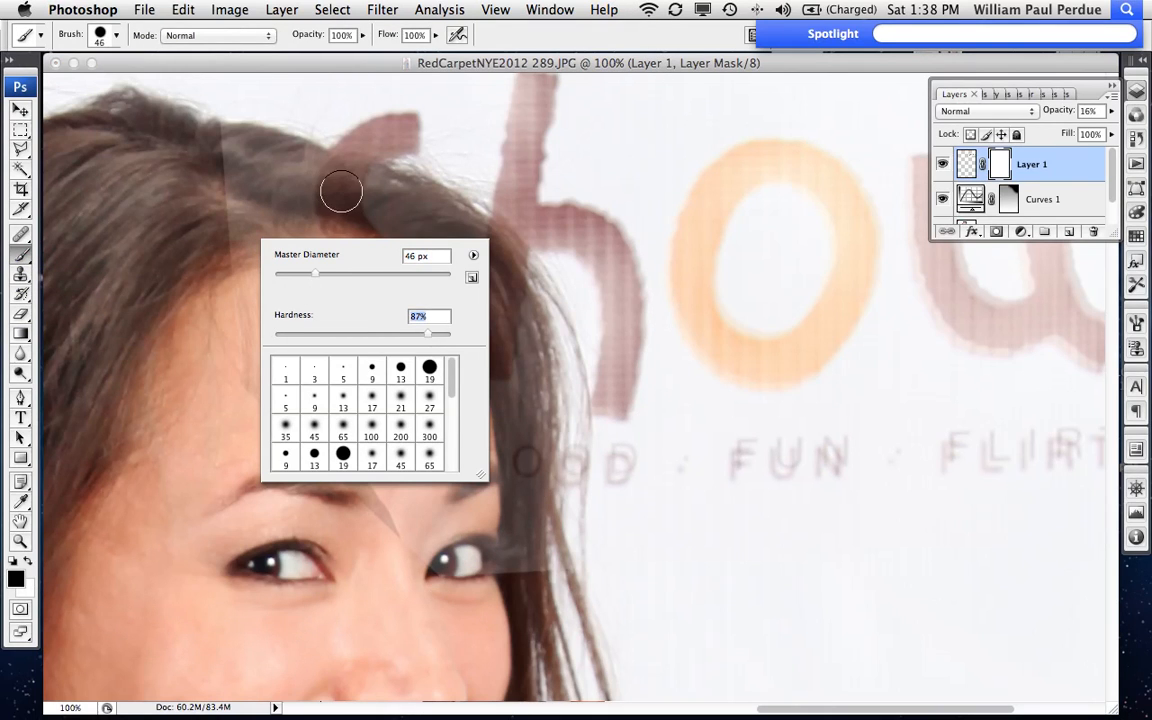
left_click(217, 138)
mouse_move(217, 138)
left_mouse_down()
mouse_move(407, 199)
mouse_move(469, 231)
mouse_move(518, 278)
mouse_move(542, 331)
mouse_move(525, 364)
mouse_move(546, 356)
mouse_move(554, 425)
mouse_move(527, 581)
left_mouse_up()
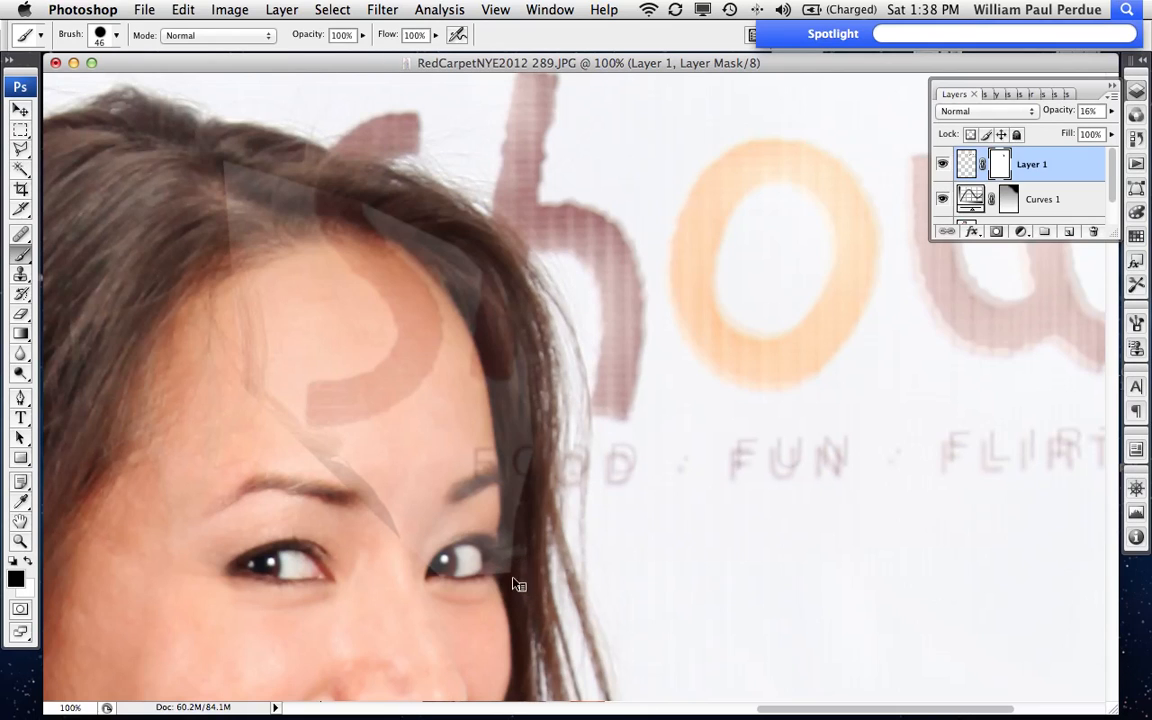
Step: Restore Layer 1 to 100% opacity and mask the logo patch off the woman's face and hair with a 178 px black brush
left_click_drag(1060, 112, 1148, 116)
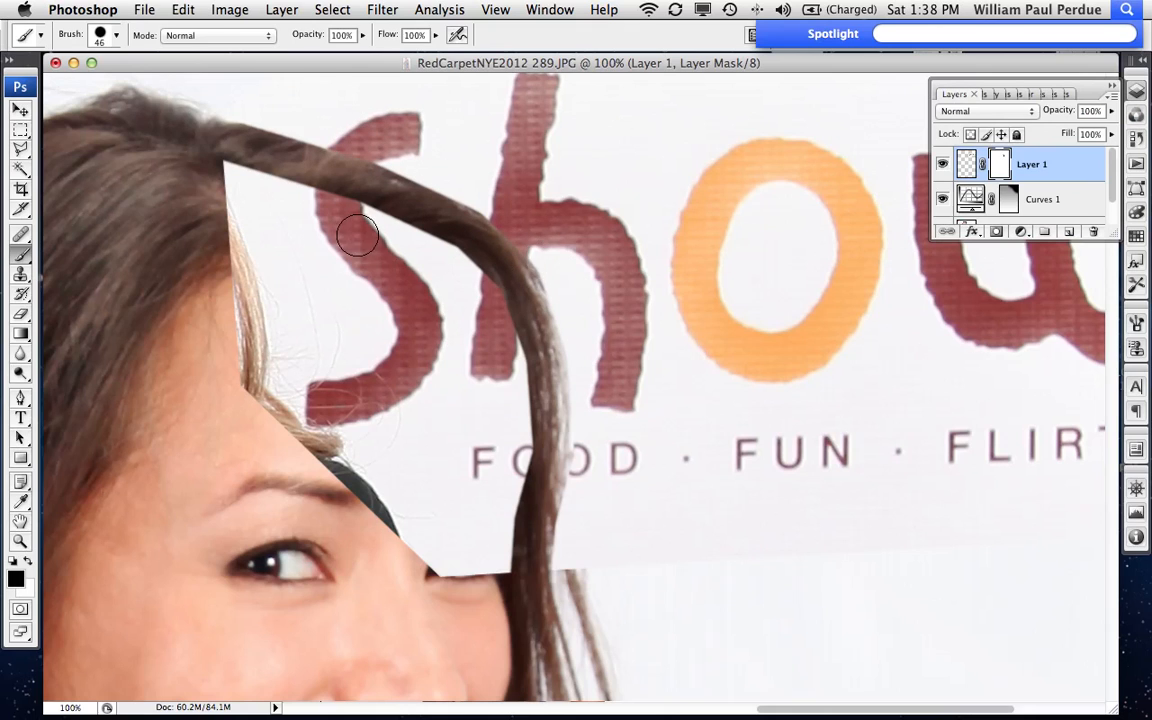
right_click(355, 228)
left_click(507, 269)
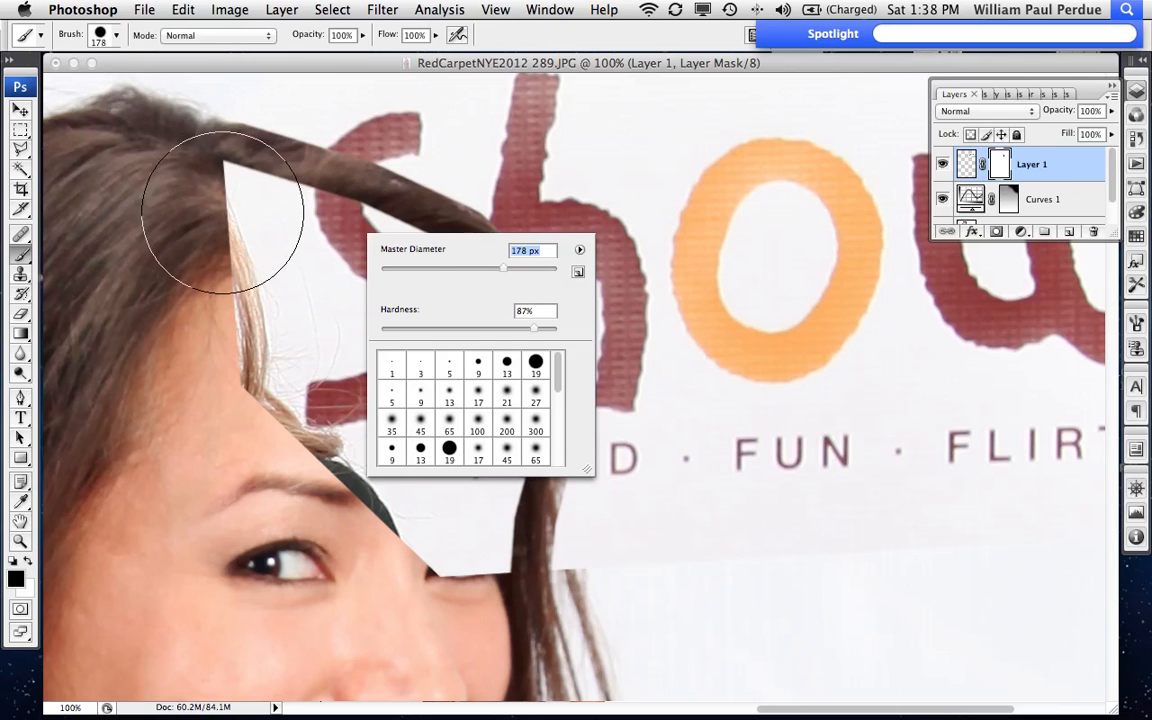
left_click(222, 213)
mouse_move(222, 213)
left_mouse_down()
mouse_move(425, 322)
mouse_move(423, 313)
mouse_move(454, 380)
mouse_move(464, 452)
mouse_move(443, 538)
mouse_move(426, 554)
mouse_move(215, 264)
left_mouse_up()
Step: Set the brush hardness to 0% and paint black on Layer 1's mask over the leftover patch beside the woman's hair
key("super+minus")
key("super+minus")
key("super+minus")
key("super+minus")
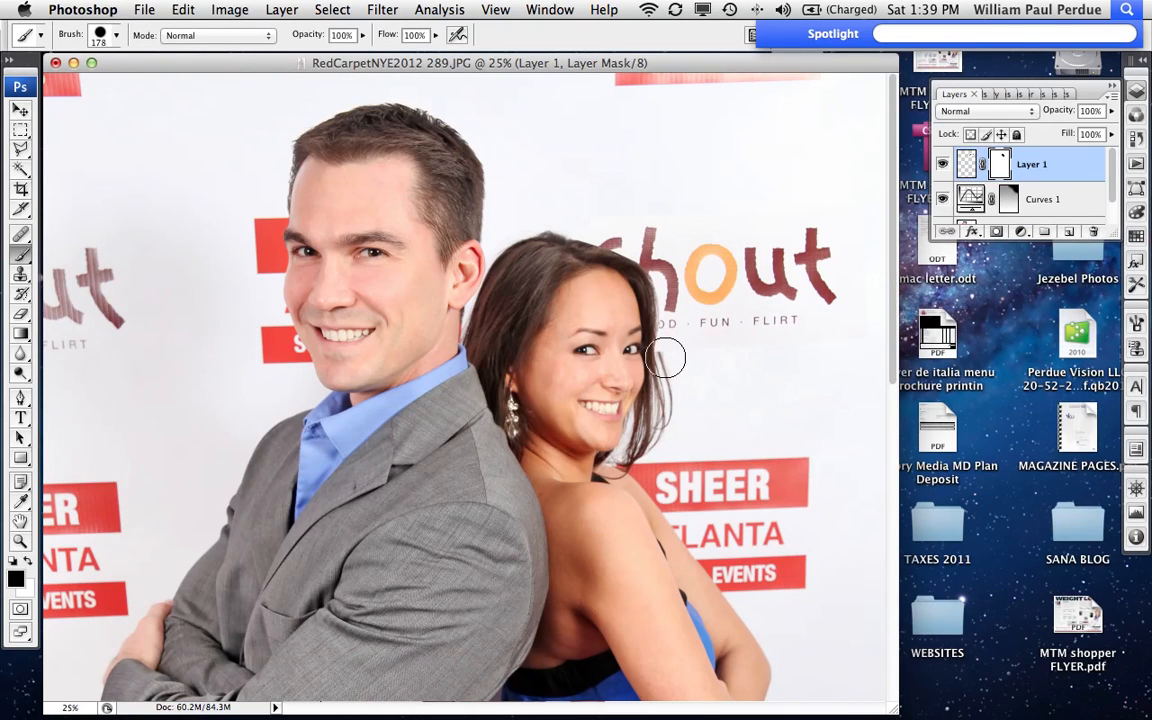
right_click(763, 384)
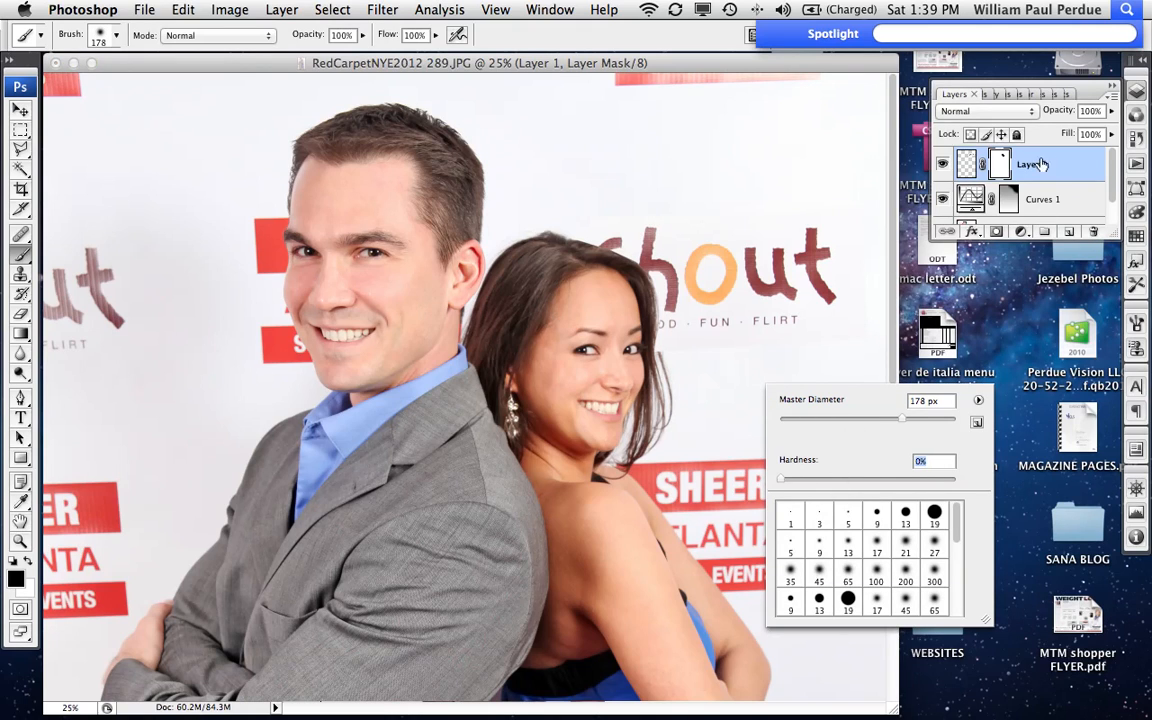
left_click(664, 359)
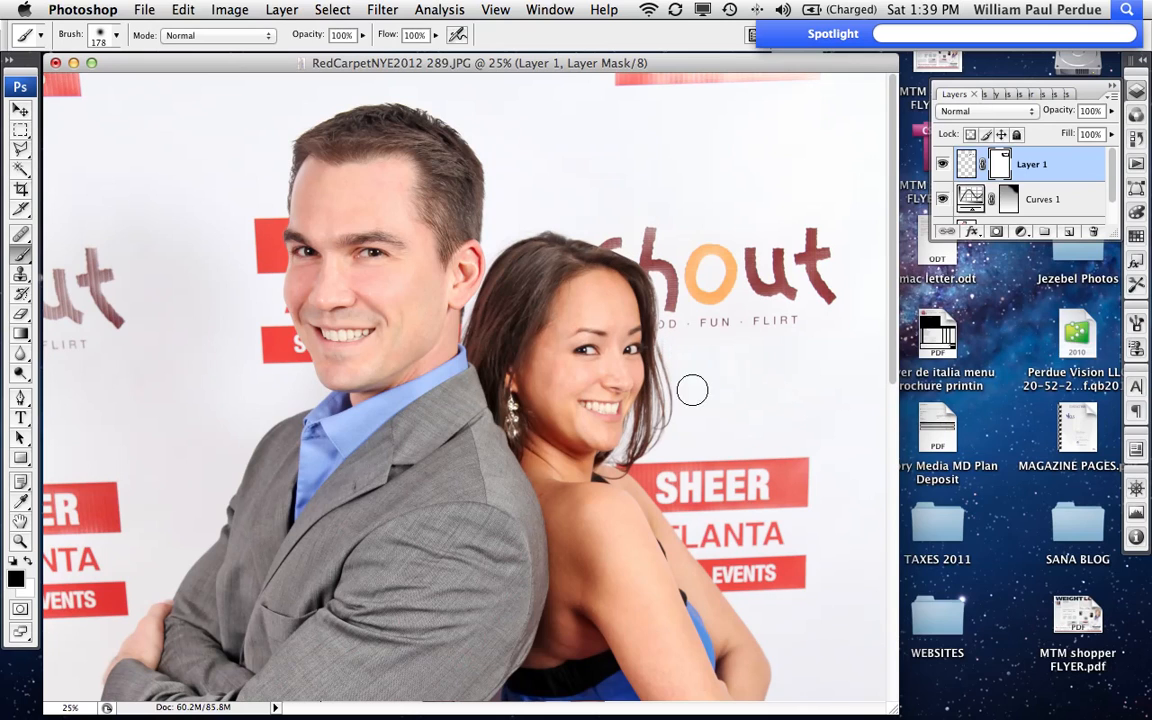
Step: Flatten the portrait's layers into a single background
left_click(290, 9)
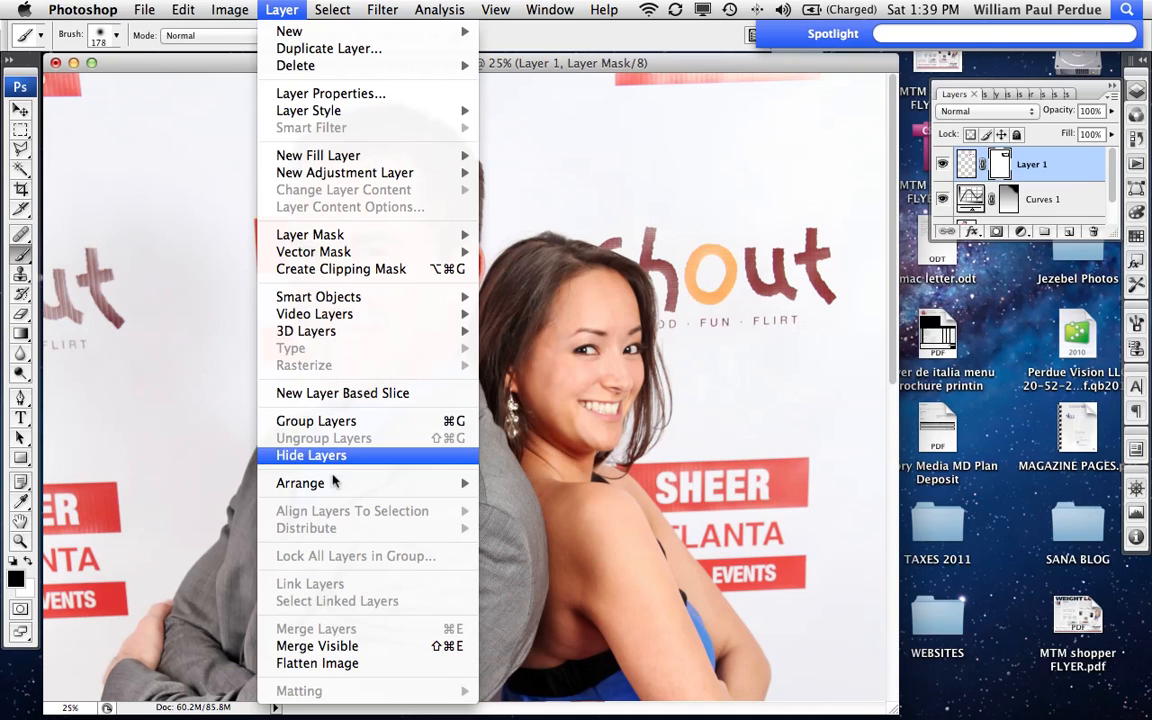
left_click(305, 663)
key("super+equal")
key("super+equal")
key("super+equal")
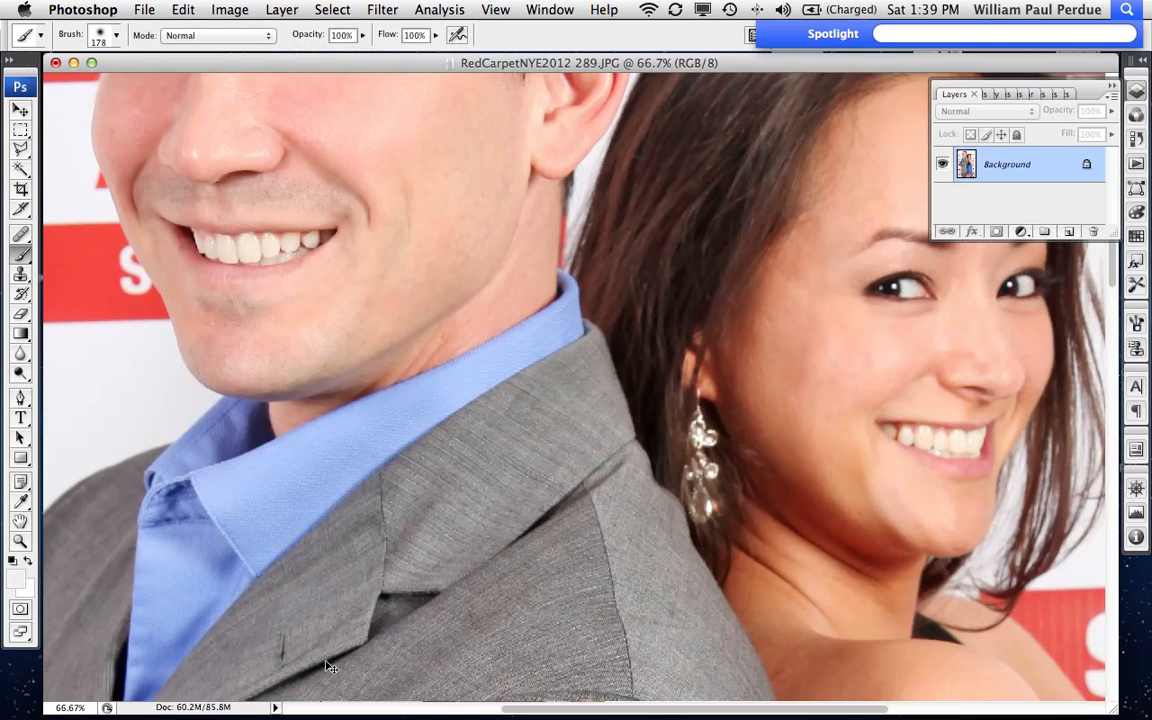
scroll(330, 667, "right", 10)
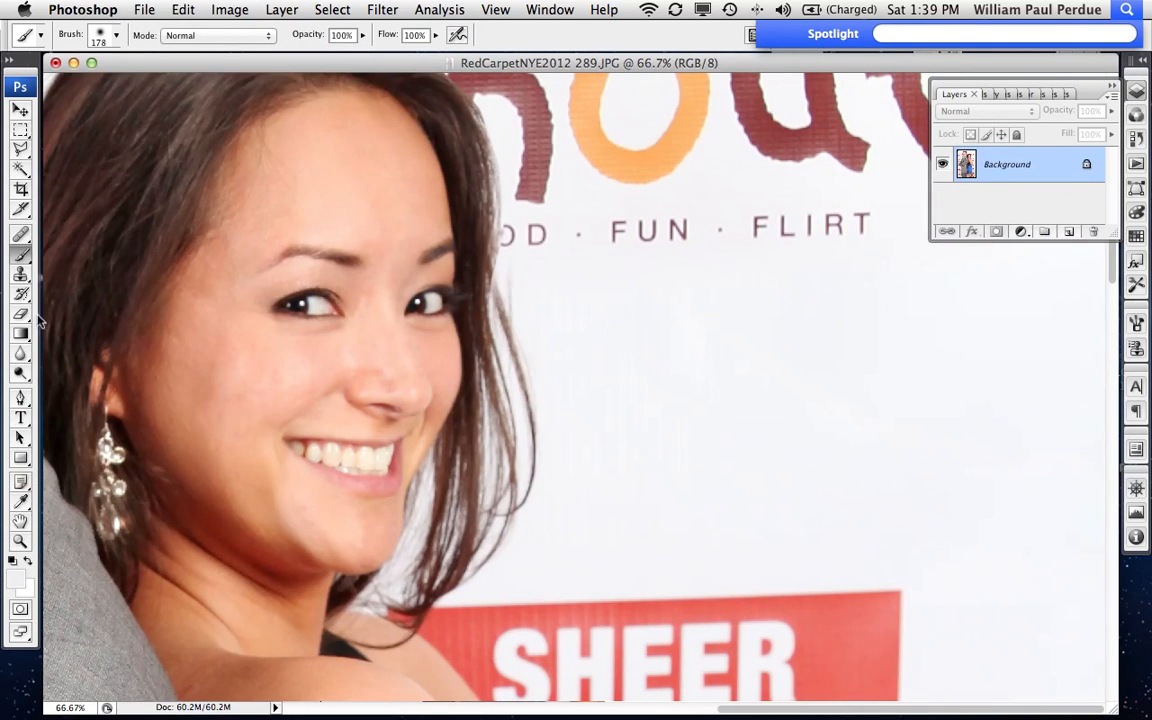
Step: Clean up the white backdrop beside the woman's hair, below the tagline, with the Clone Stamp at 61 px and 100% opacity
left_click(21, 270)
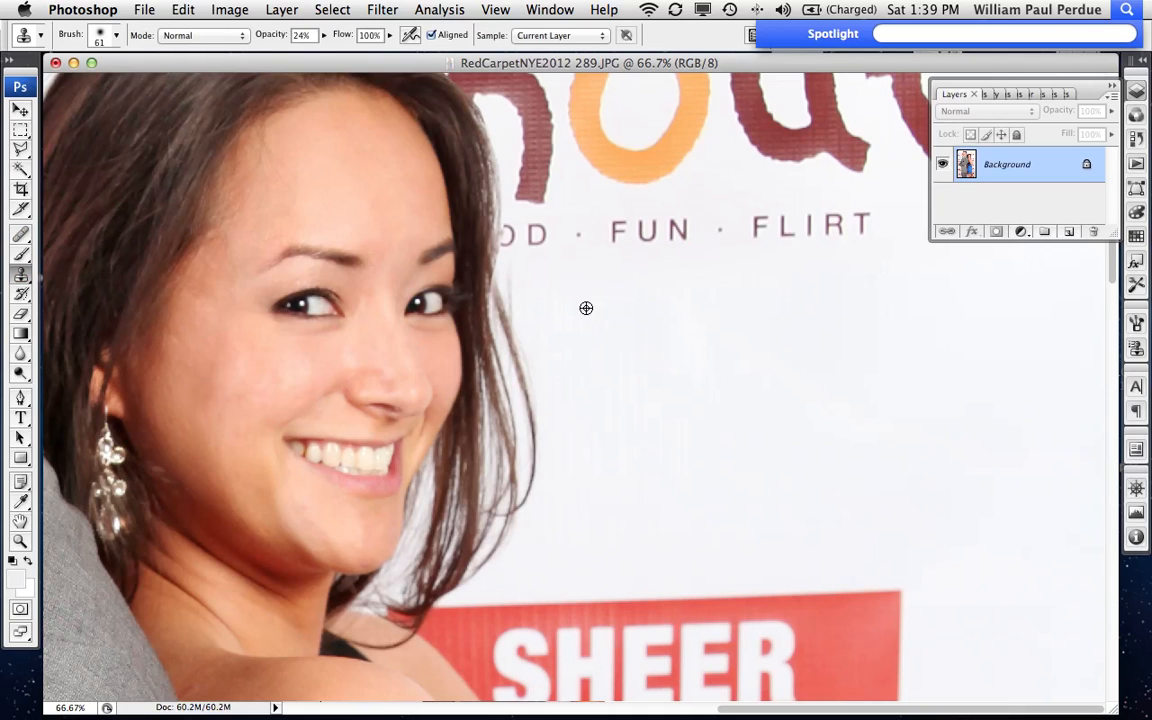
left_click_drag(515, 268, 515, 285)
left_click(555, 318, "alt")
left_click_drag(514, 272, 535, 337)
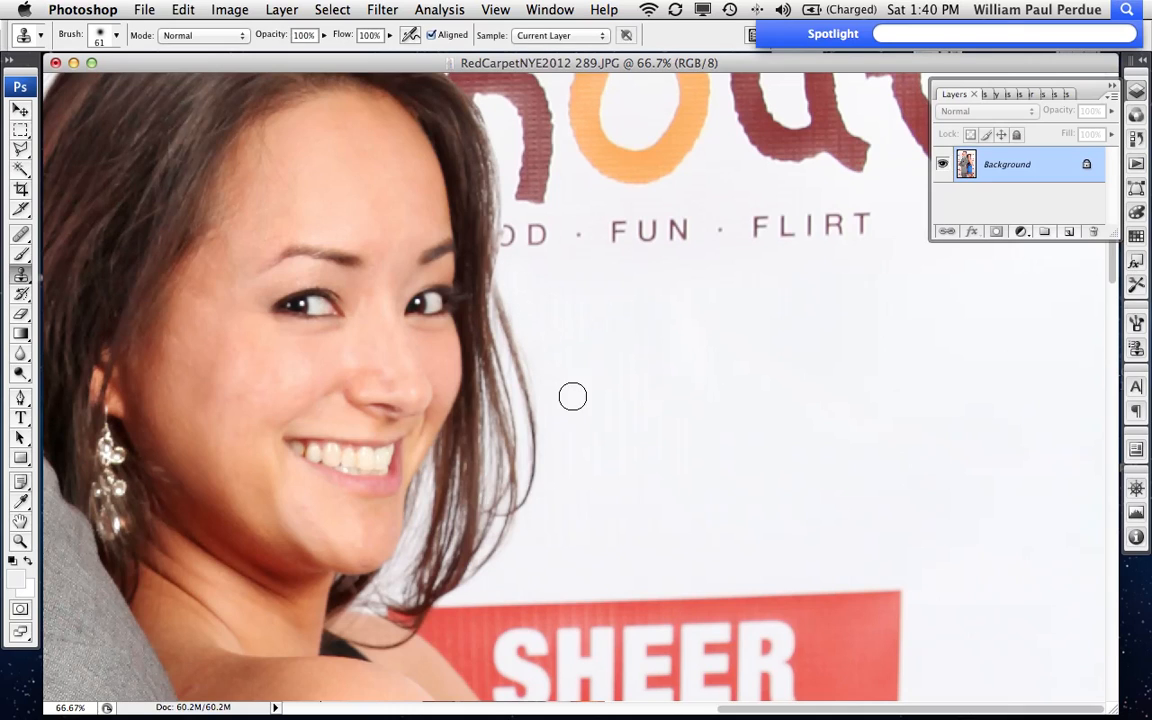
left_click(540, 318, "alt")
key("super+minus")
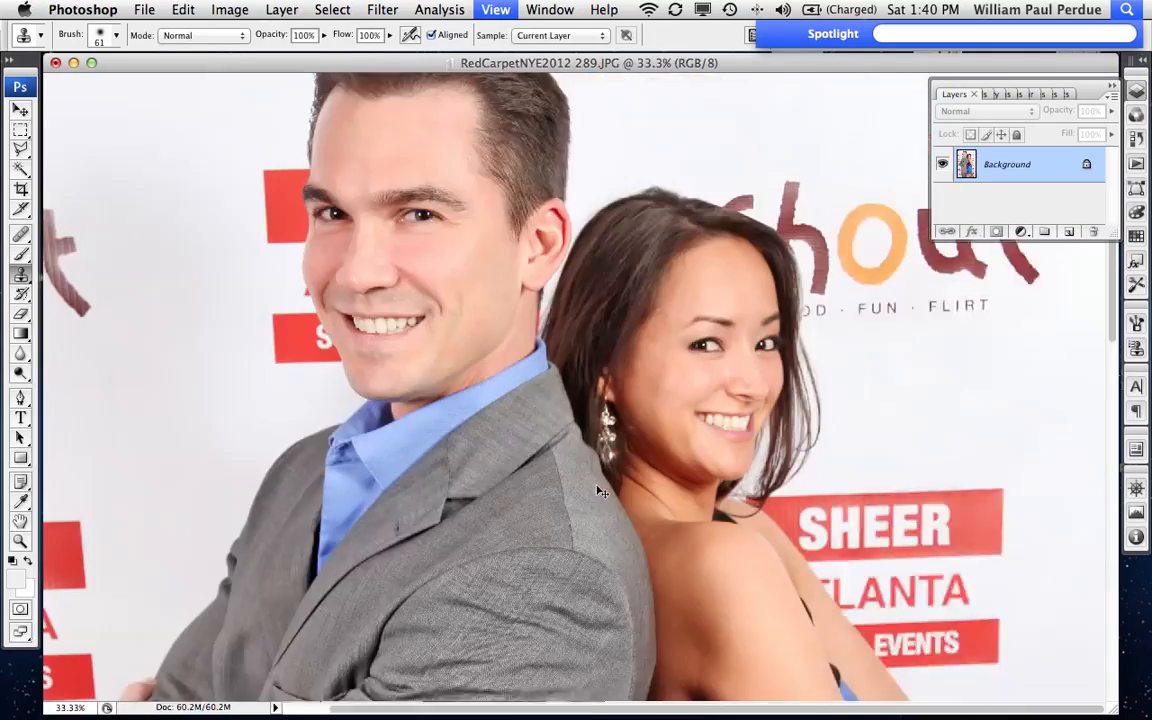
key("super+minus")
key("super+minus")
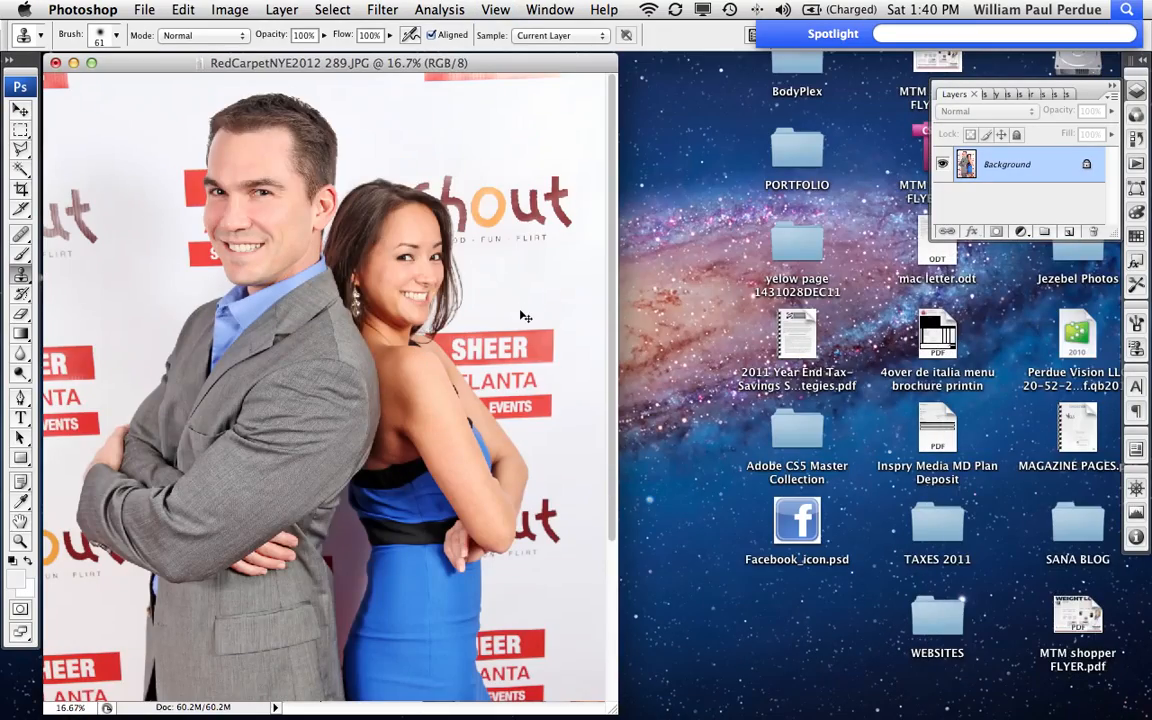
Step: Clone smooth skin over the woman's forehead beside the hairline with an 86 px Clone Stamp brush at 51% opacity
key("super+plus")
key("super+plus")
key("super+plus")
key("super+plus")
scroll(522, 312, "up", 8)
scroll(522, 312, "right", 5)
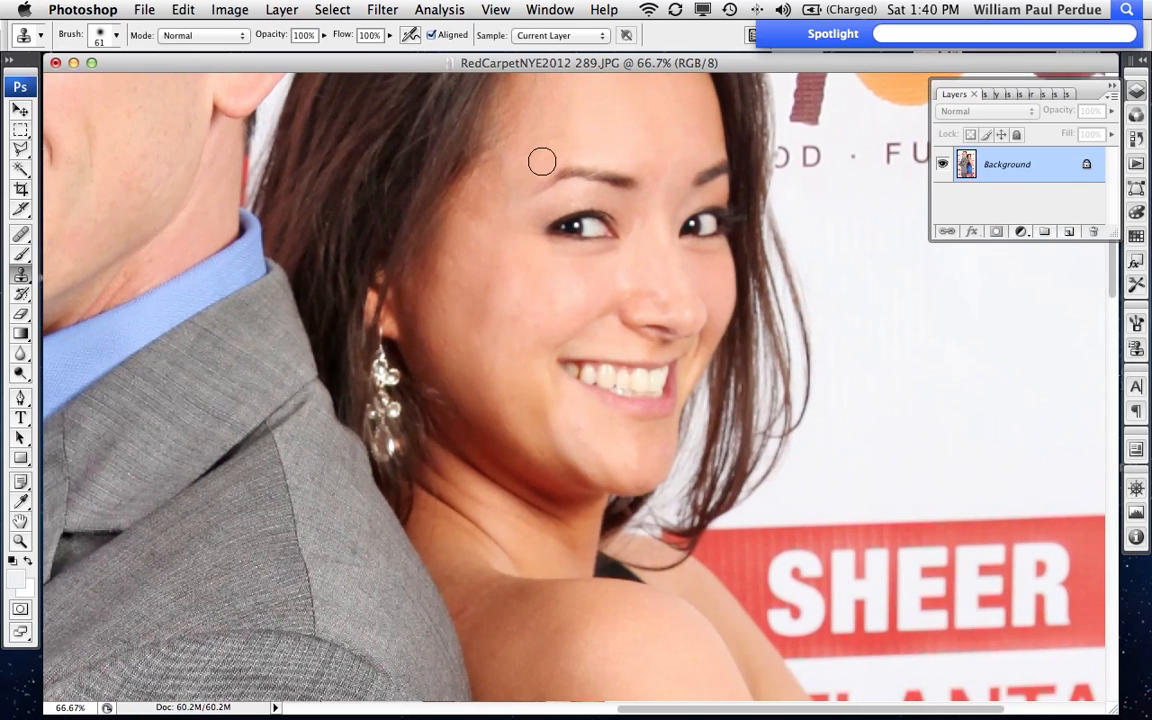
scroll(542, 161, "up", 2)
scroll(542, 161, "right", 1)
scroll(550, 190, "up", 5)
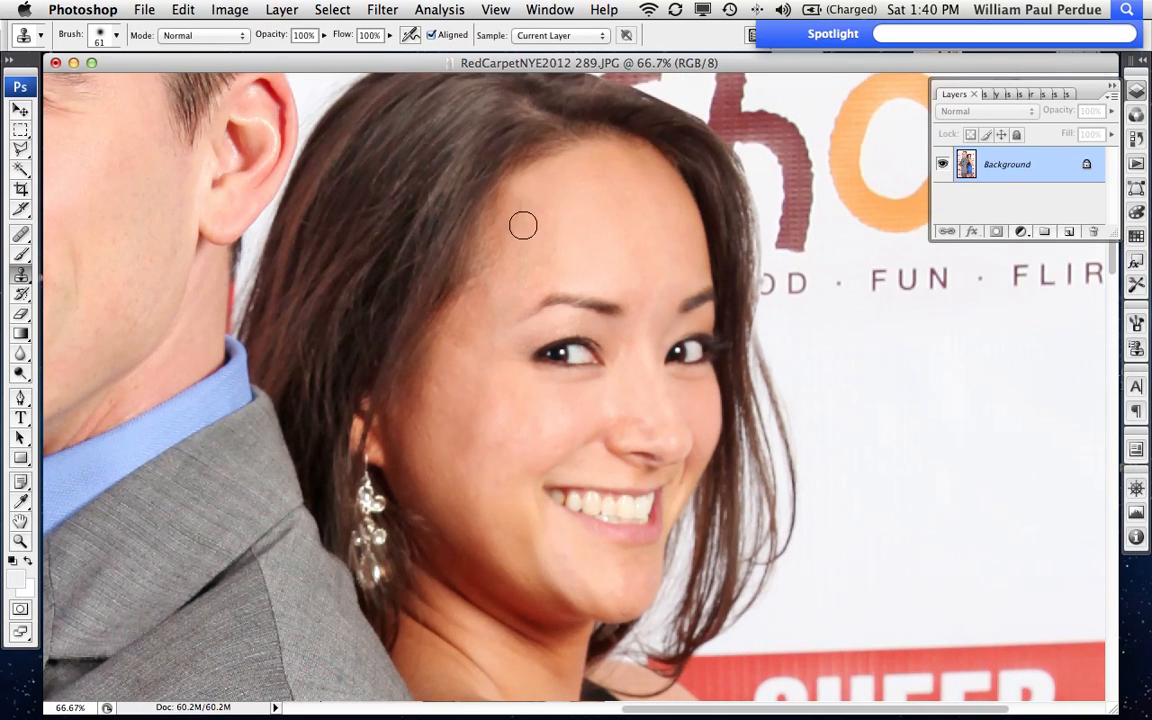
left_click(527, 204)
right_click(575, 215)
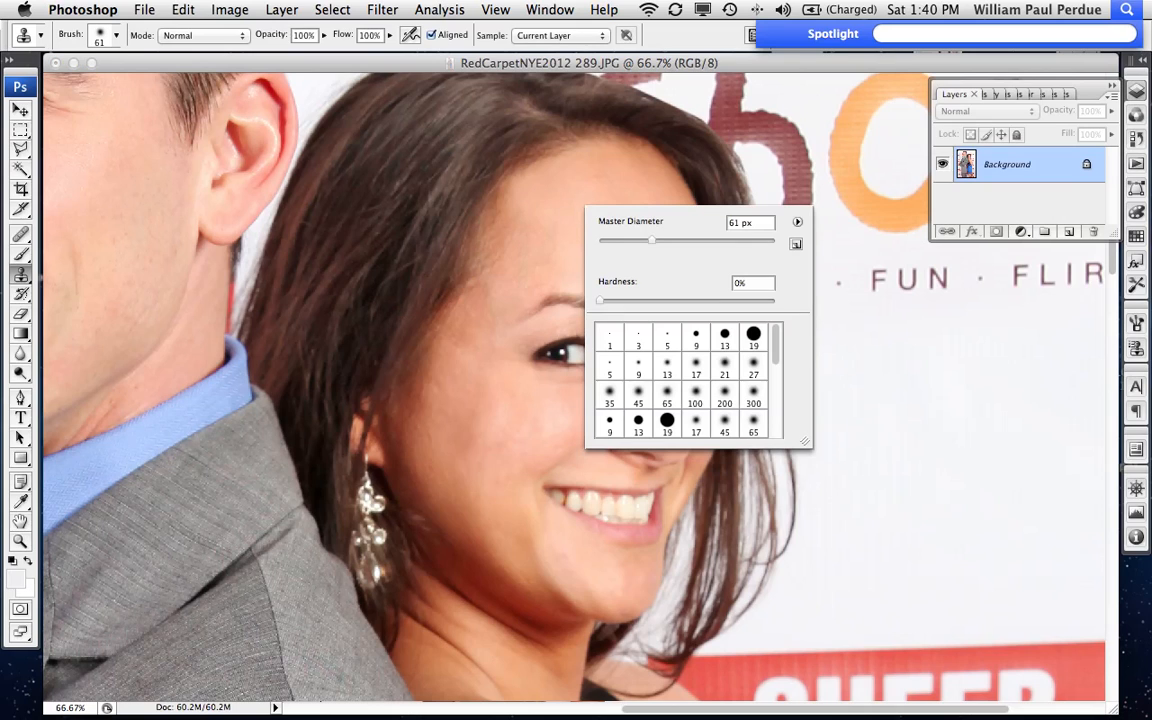
left_click(672, 242)
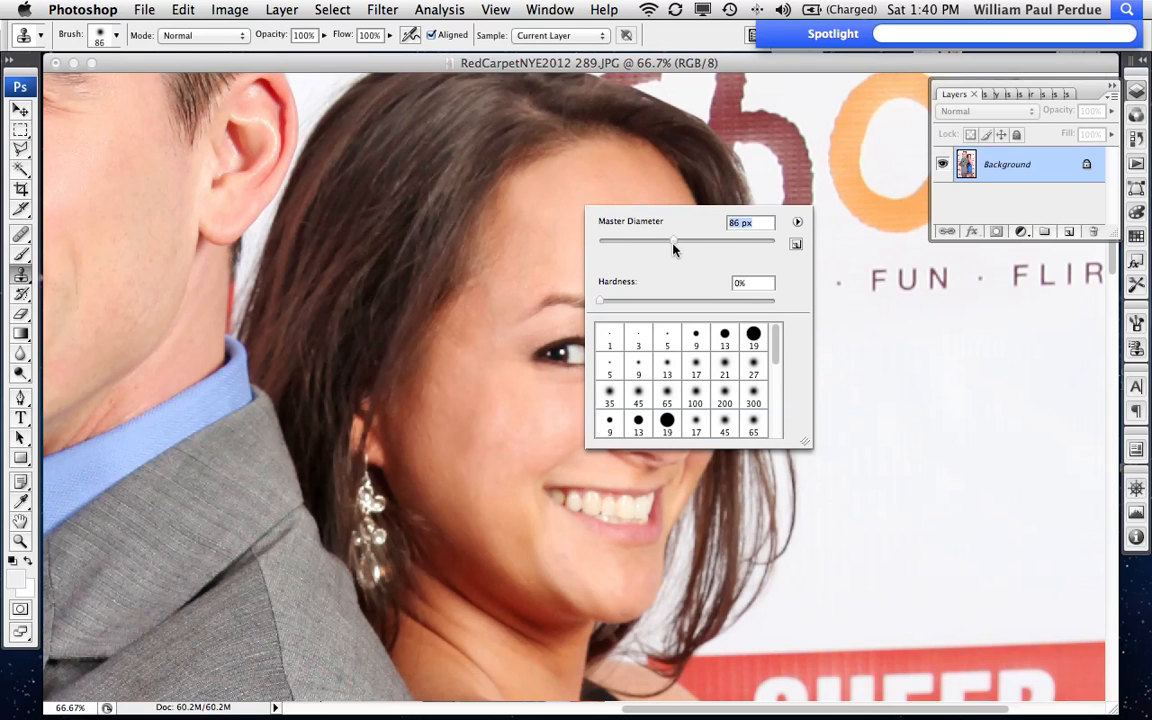
left_click(279, 36)
left_click_drag(261, 40, 244, 36)
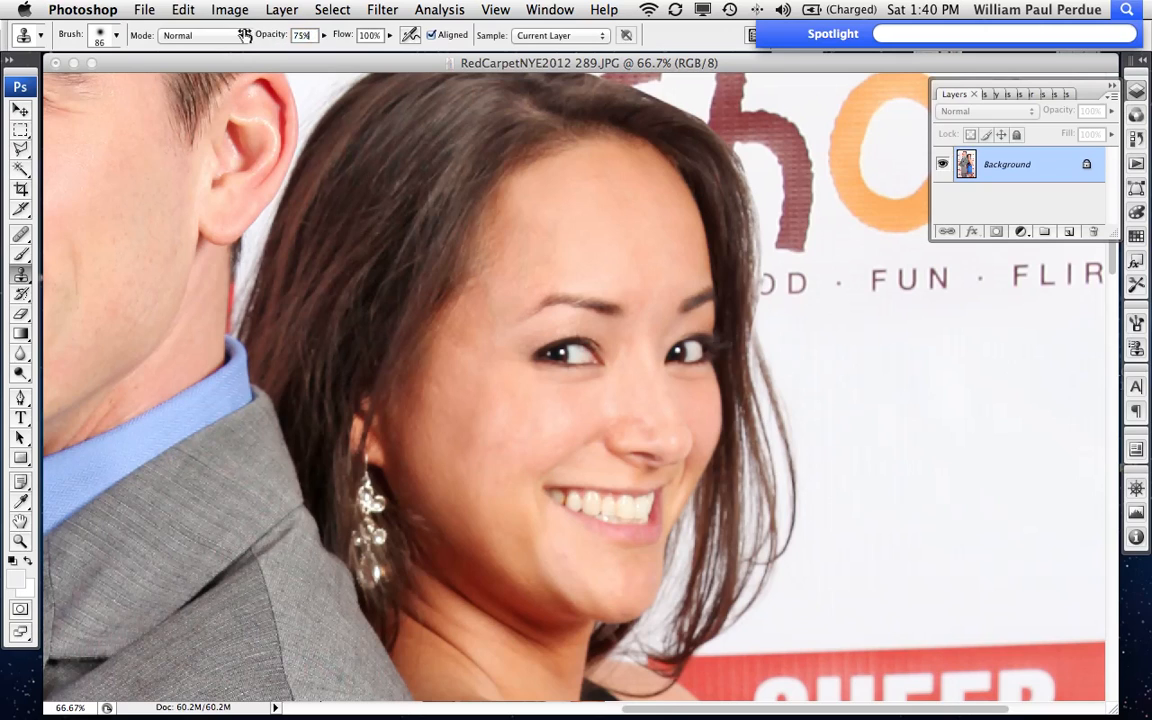
left_click(577, 226, "alt")
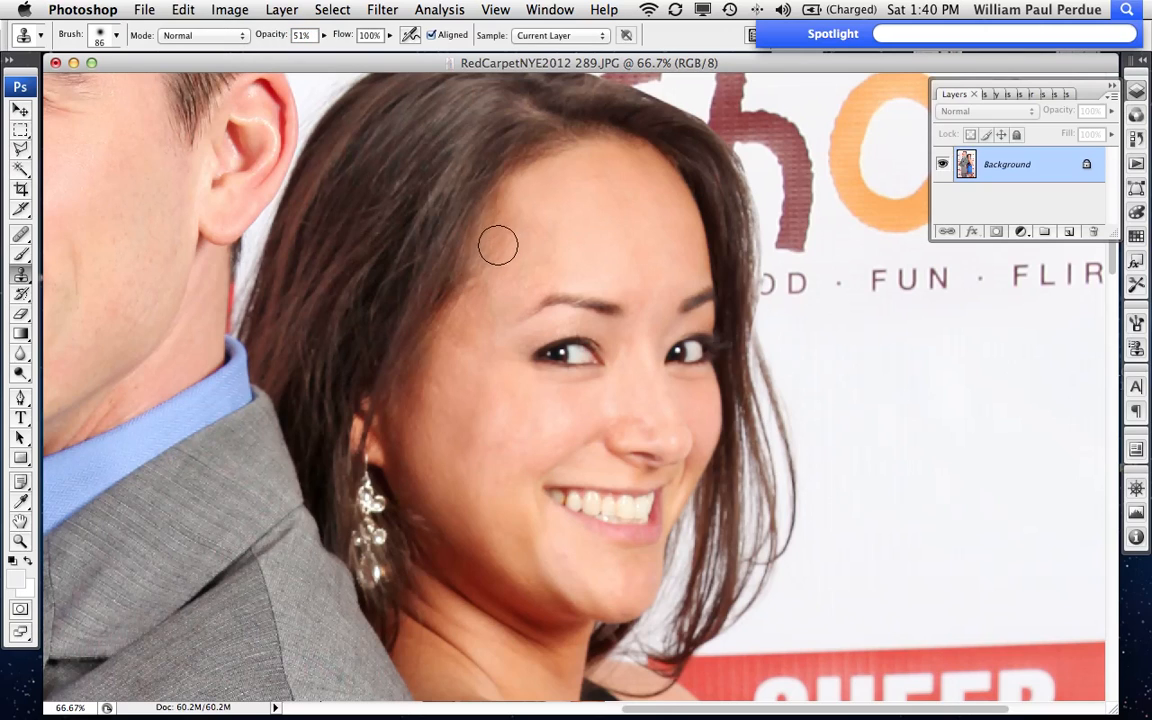
mouse_move(498, 245)
left_mouse_down()
mouse_move(521, 203)
mouse_move(520, 234)
mouse_move(565, 240)
left_mouse_up()
Step: Blend the woman's forehead skin between the hairline and eyebrow with a 114 px Clone Stamp brush at 29% opacity
right_click(565, 240)
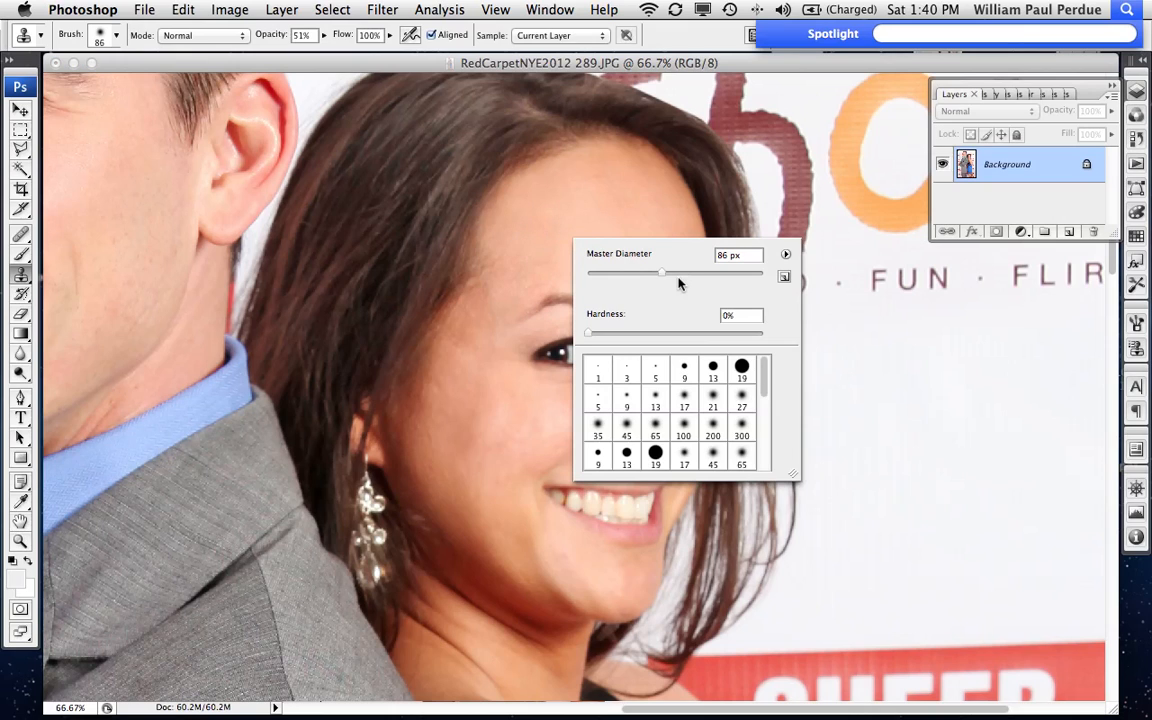
left_click_drag(275, 38, 230, 37)
left_click_drag(503, 275, 492, 288)
left_click(493, 275)
mouse_move(503, 244)
left_mouse_down()
mouse_move(496, 283)
mouse_move(564, 244)
left_mouse_up()
left_click(564, 237, "alt")
left_click(540, 270)
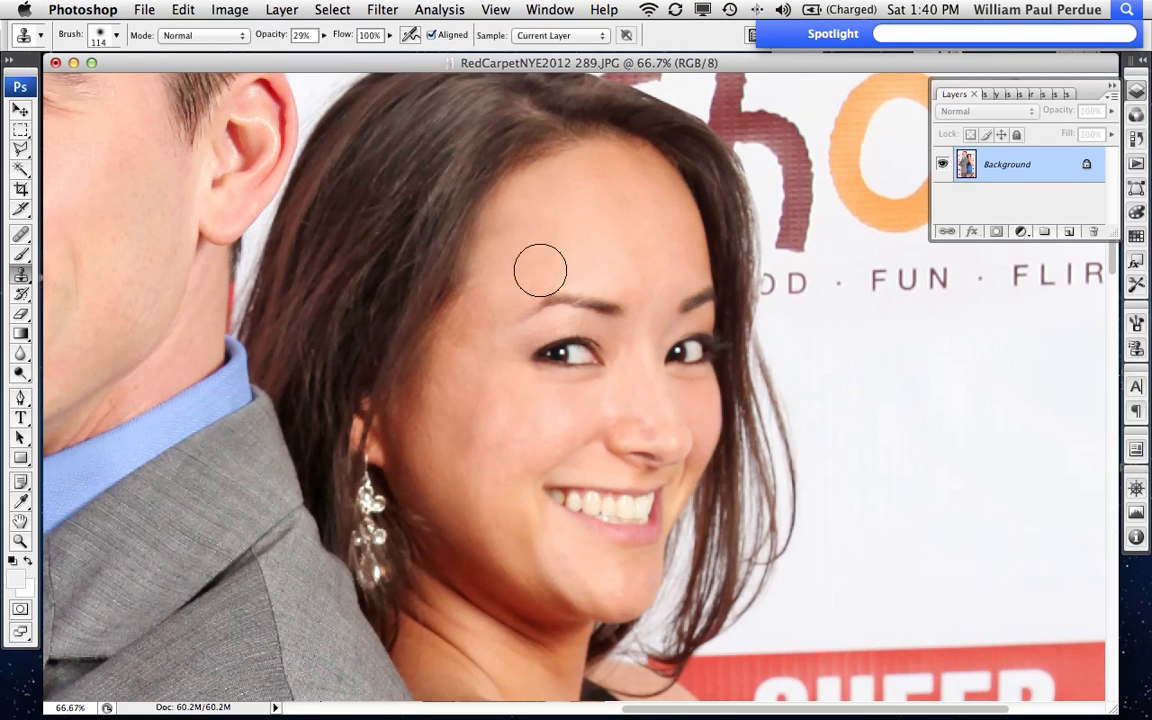
left_click(543, 217)
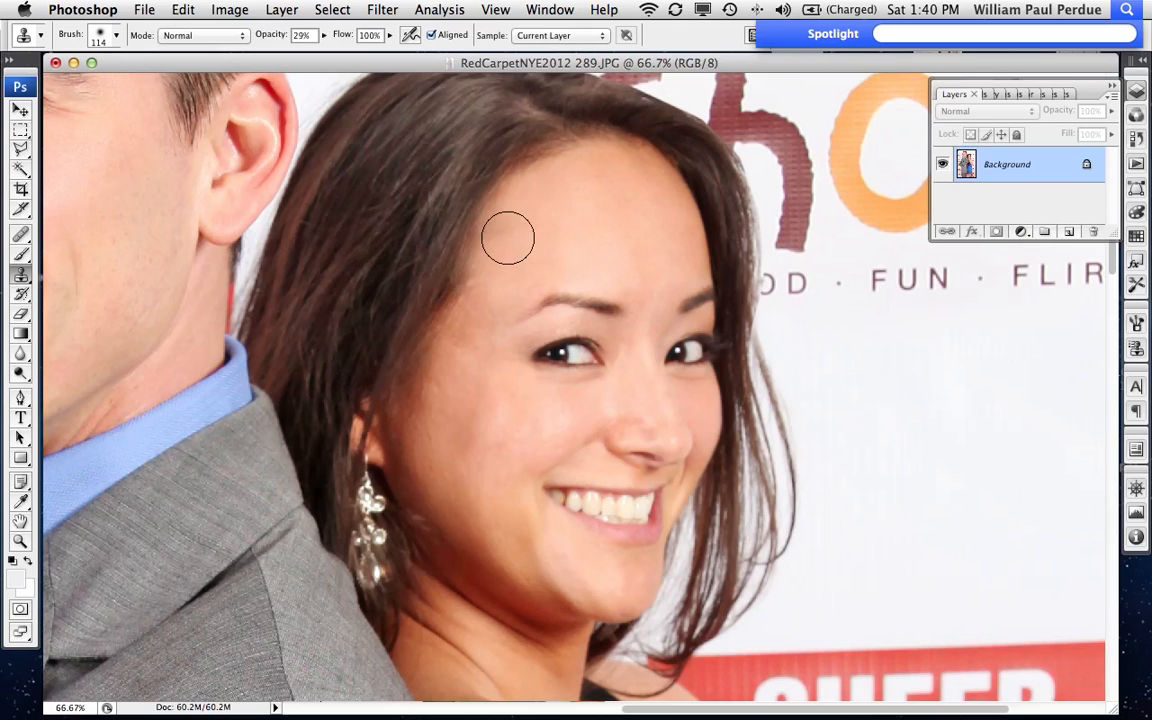
left_click(543, 232)
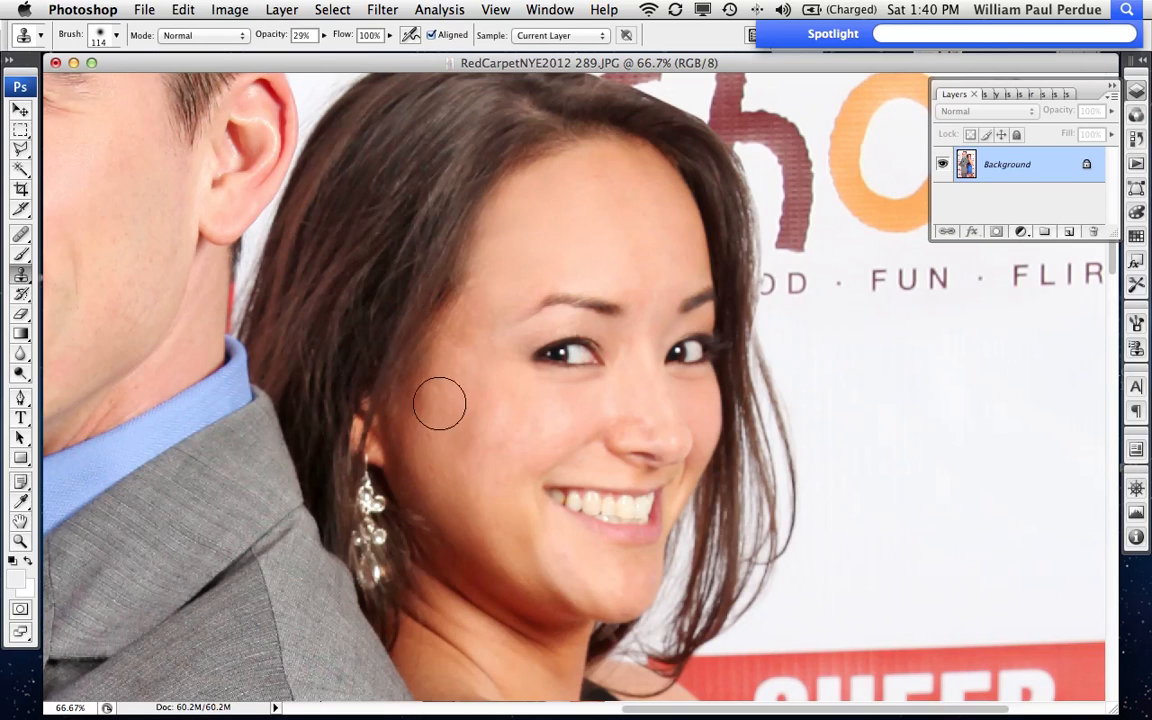
Step: Clone nearby skin over the woman's temple and the area around the outer end of her eyebrow
left_click(483, 365, "alt")
left_click_drag(502, 332, 491, 329)
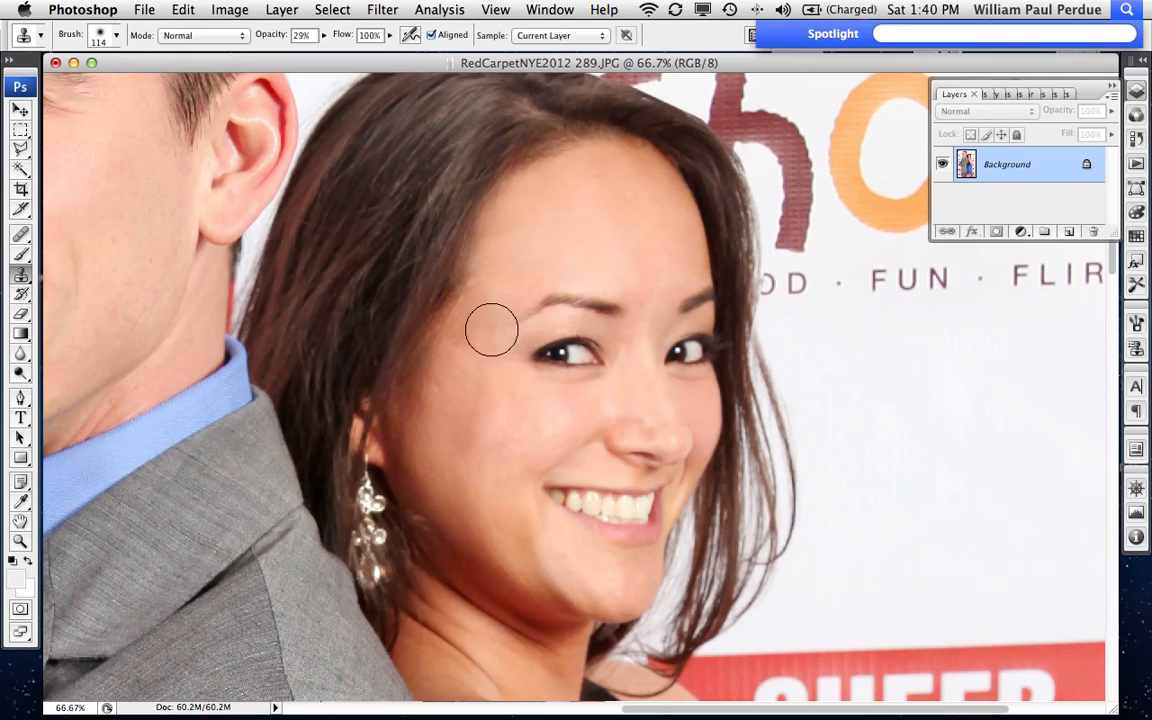
left_click(546, 329, "alt")
left_click(540, 322)
left_click(528, 236, "alt")
left_click_drag(495, 280, 478, 304)
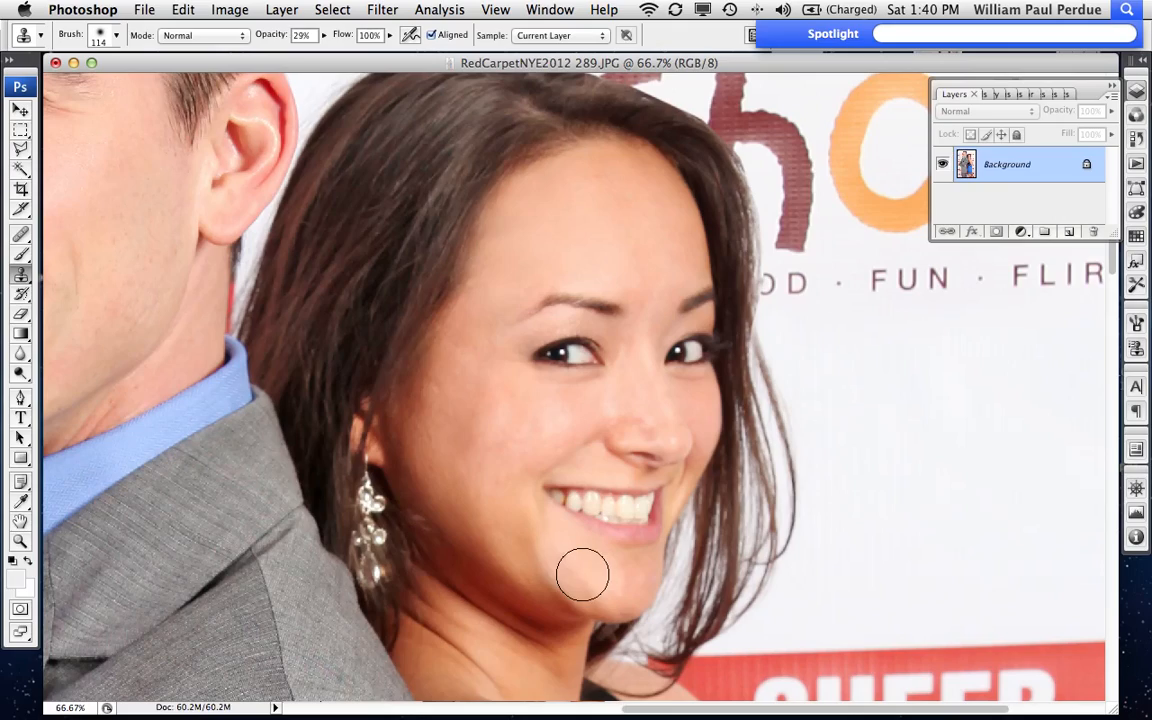
Step: Examine the retouched portrait from the faces to the legs at reduced magnification
scroll(581, 581, "down", 1)
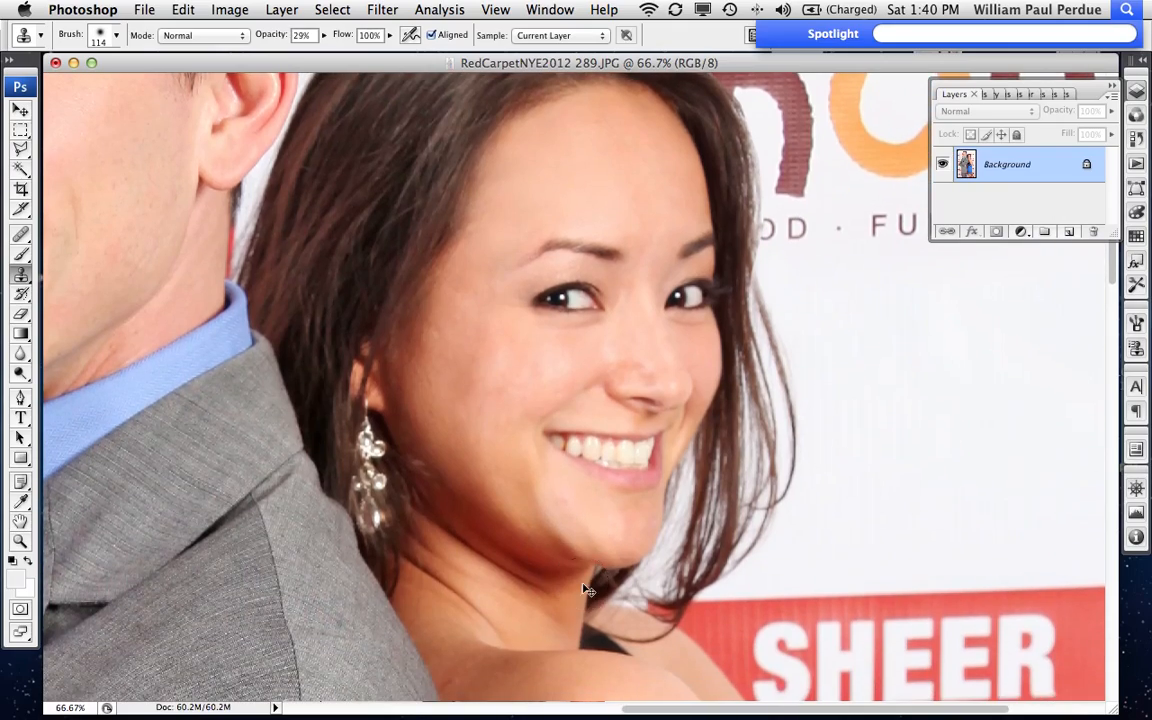
key("super+minus")
scroll(582, 583, "down", 10)
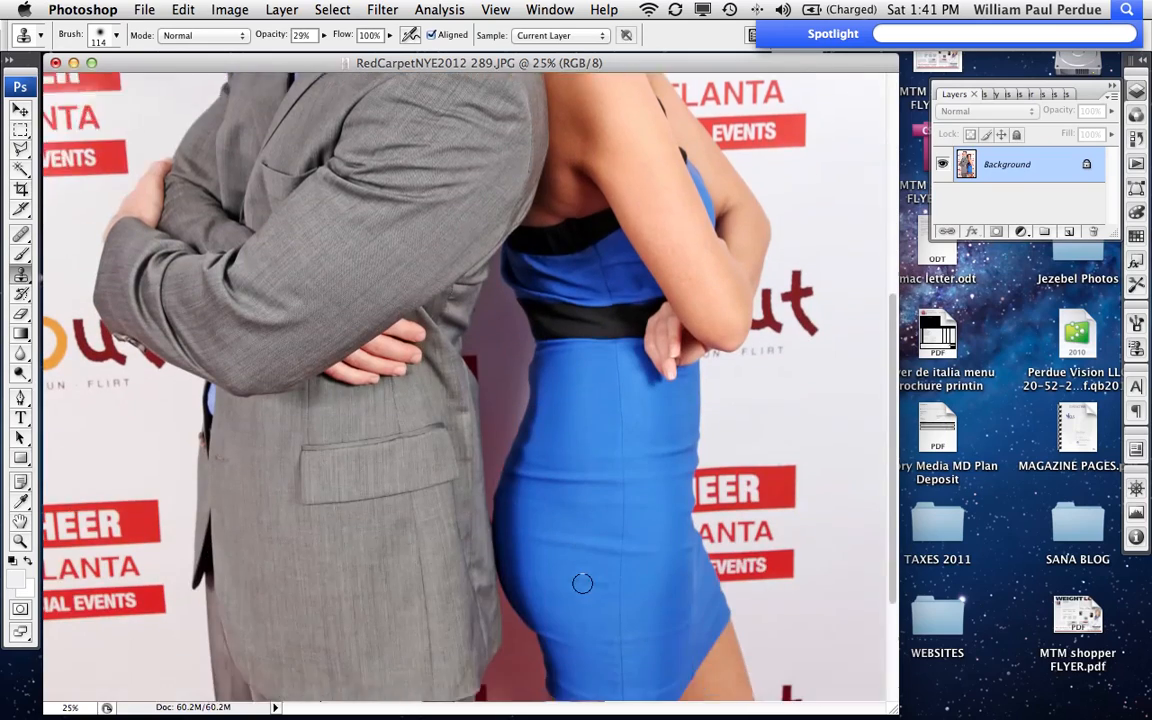
scroll(590, 540, "up", 10)
scroll(603, 490, "down", 10)
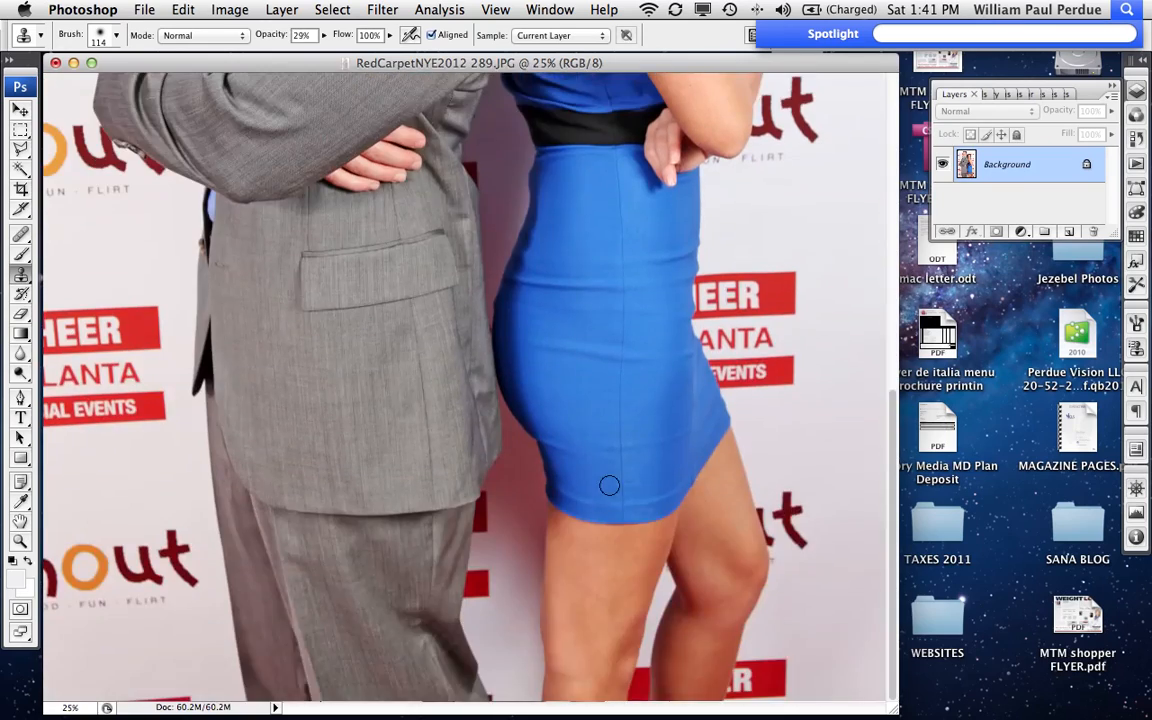
scroll(609, 483, "up", 10)
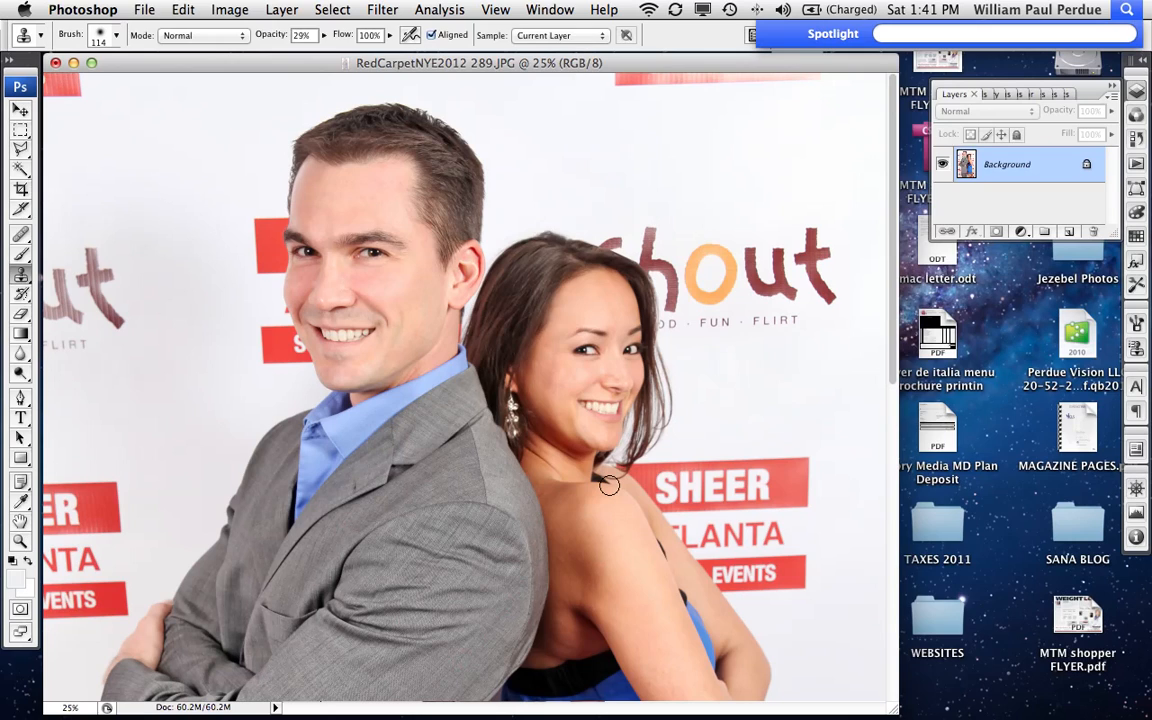
scroll(609, 485, "down", 2)
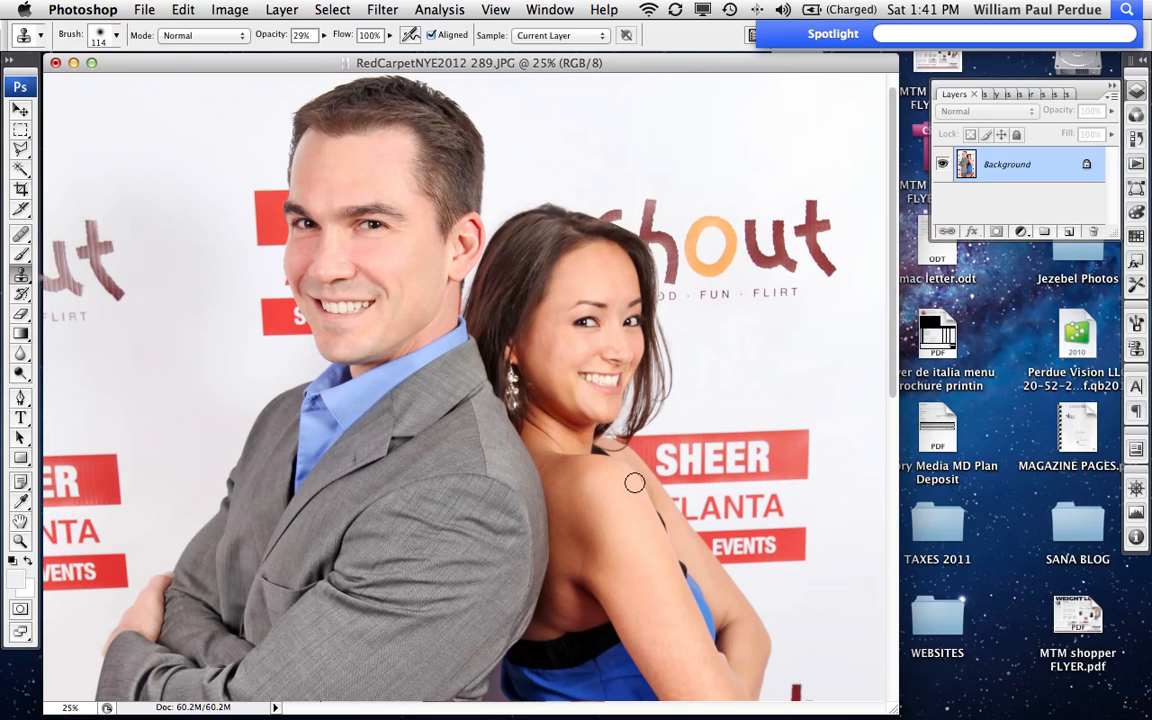
mouse_move(1089, 341)
left_mouse_down()
mouse_move(1058, 328)
mouse_move(1050, 352)
mouse_move(1080, 332)
left_mouse_up()
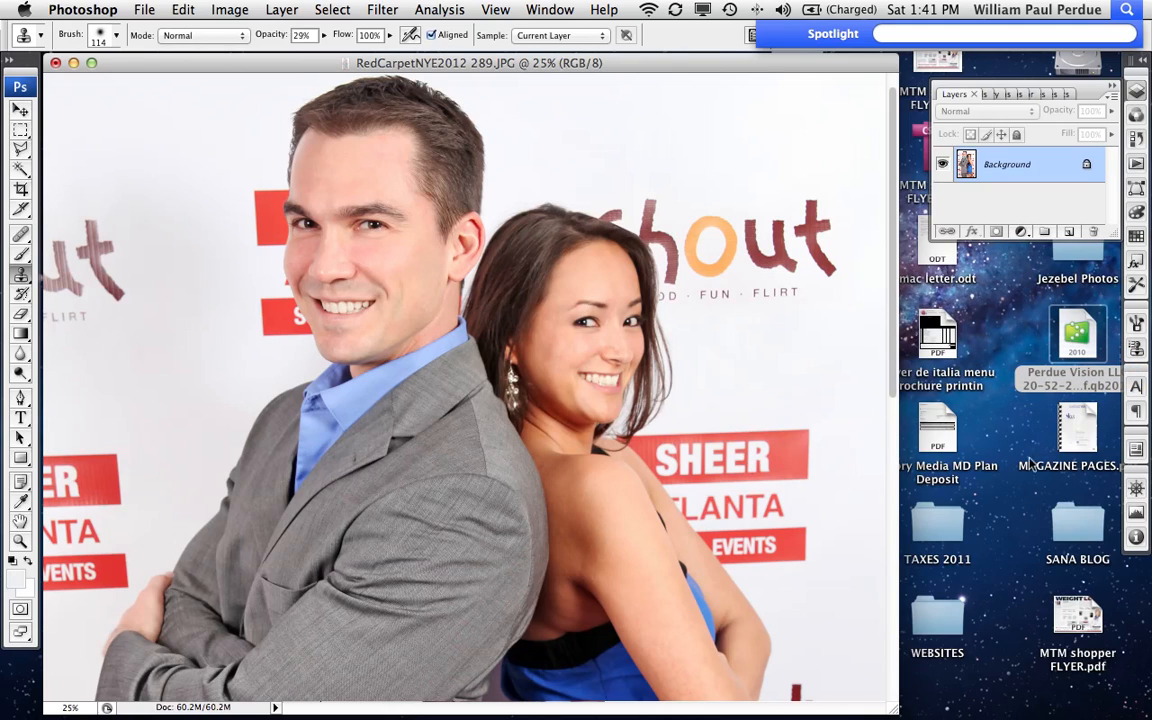
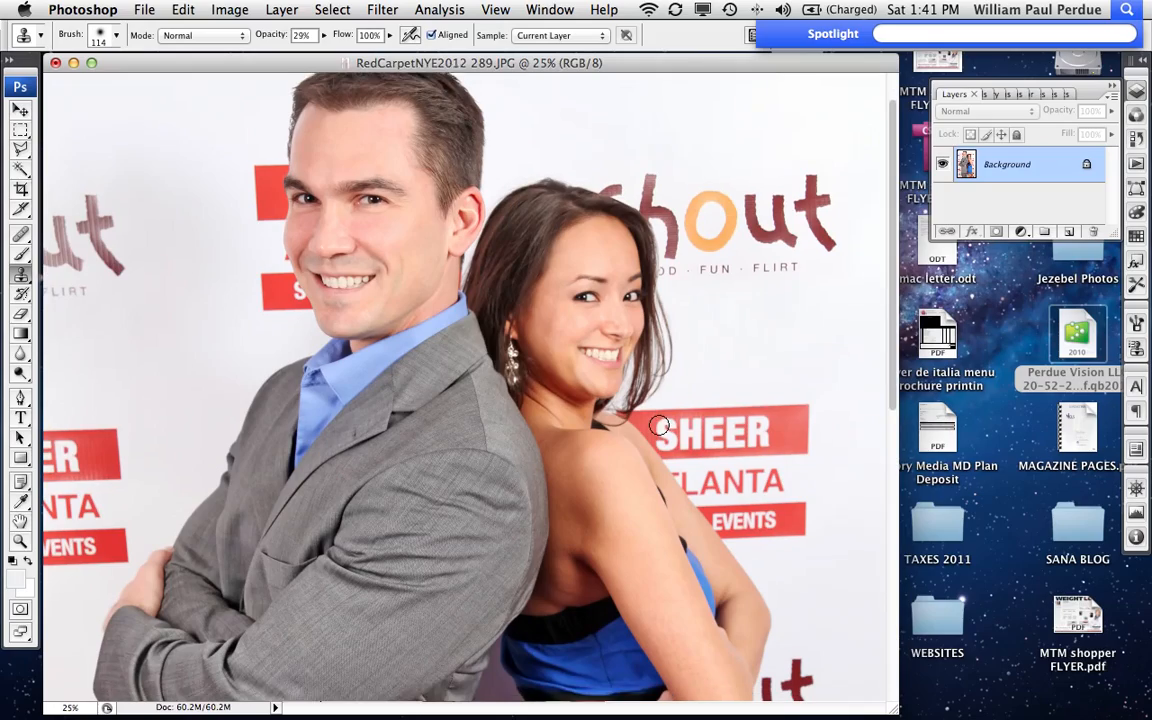
Step: Brighten the whites of both the man's eyes using the Dodge tool with a 52 px brush, Midtones range and 24% exposure
key("super+equal")
key("super+equal")
key("super+equal")
key("super+equal")
key("super+equal")
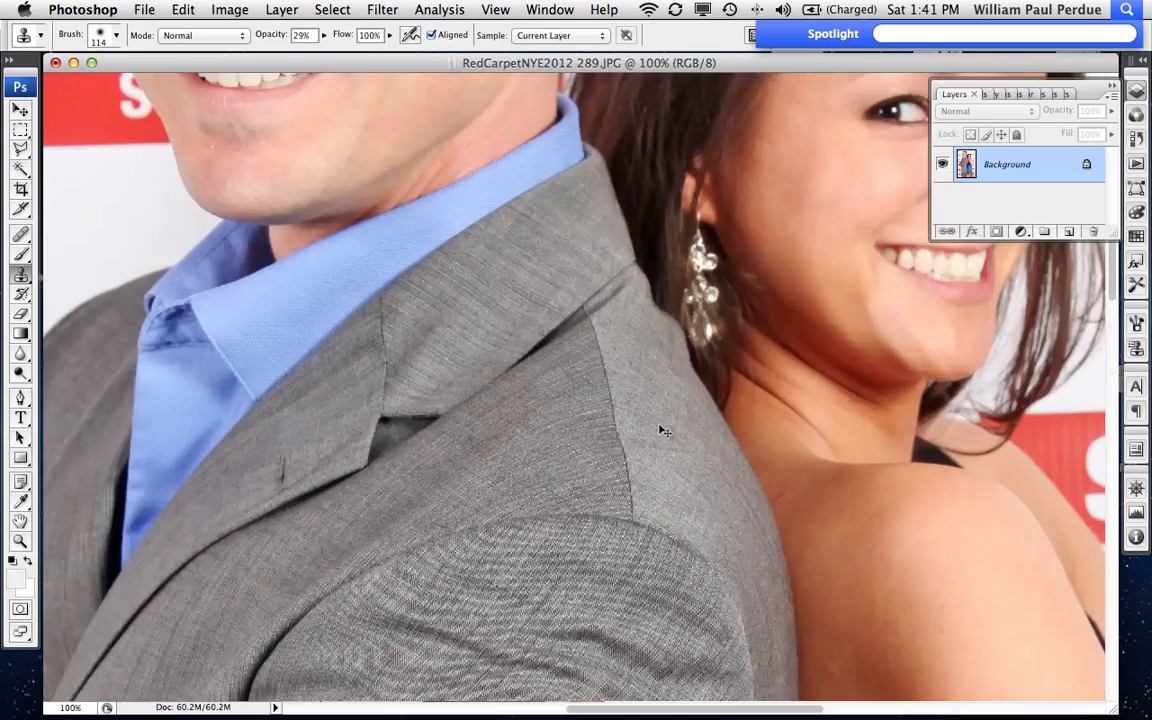
scroll(659, 425, "up", 15)
scroll(659, 425, "left", 10)
scroll(659, 425, "up", 6)
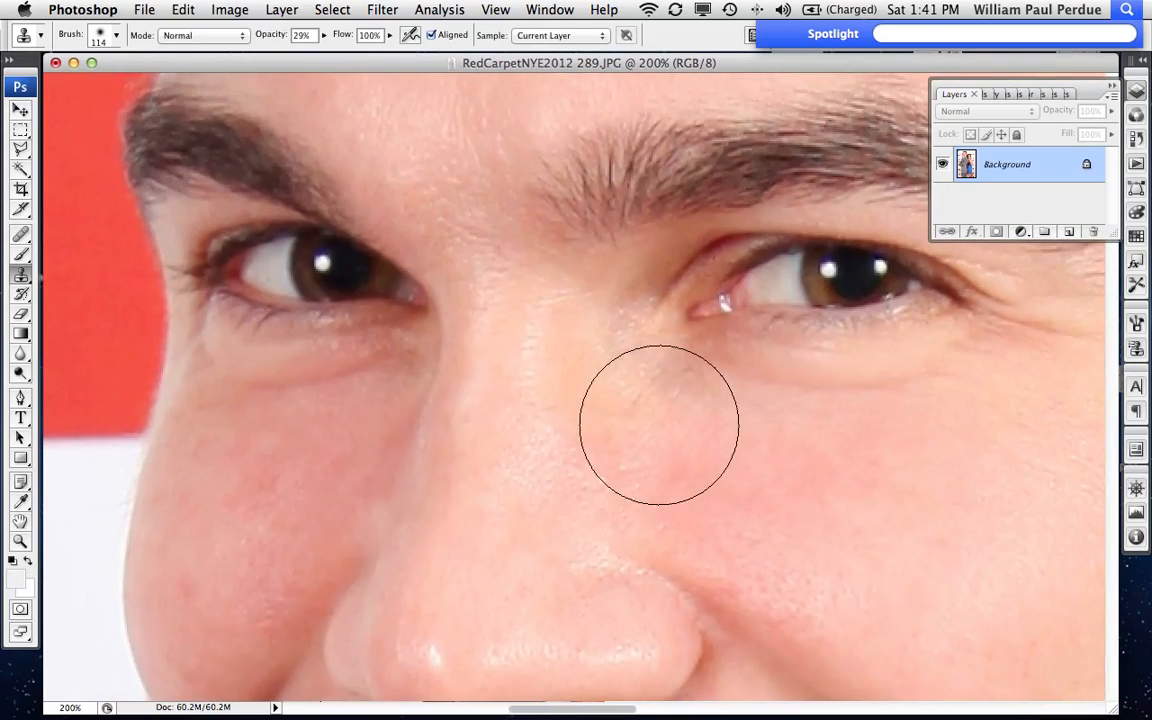
left_click(21, 352)
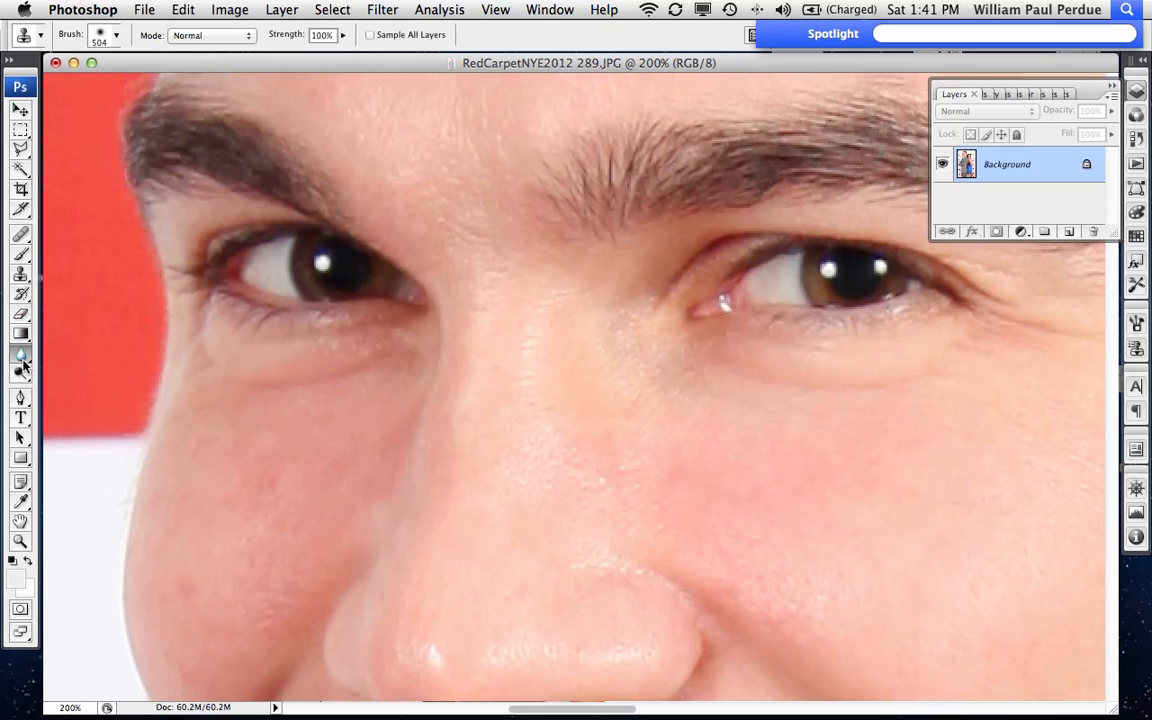
left_click(22, 372)
left_click_drag(31, 372, 55, 370)
mouse_move(301, 253)
left_mouse_down()
mouse_move(302, 264)
mouse_move(367, 277)
mouse_move(327, 257)
mouse_move(288, 260)
left_mouse_up()
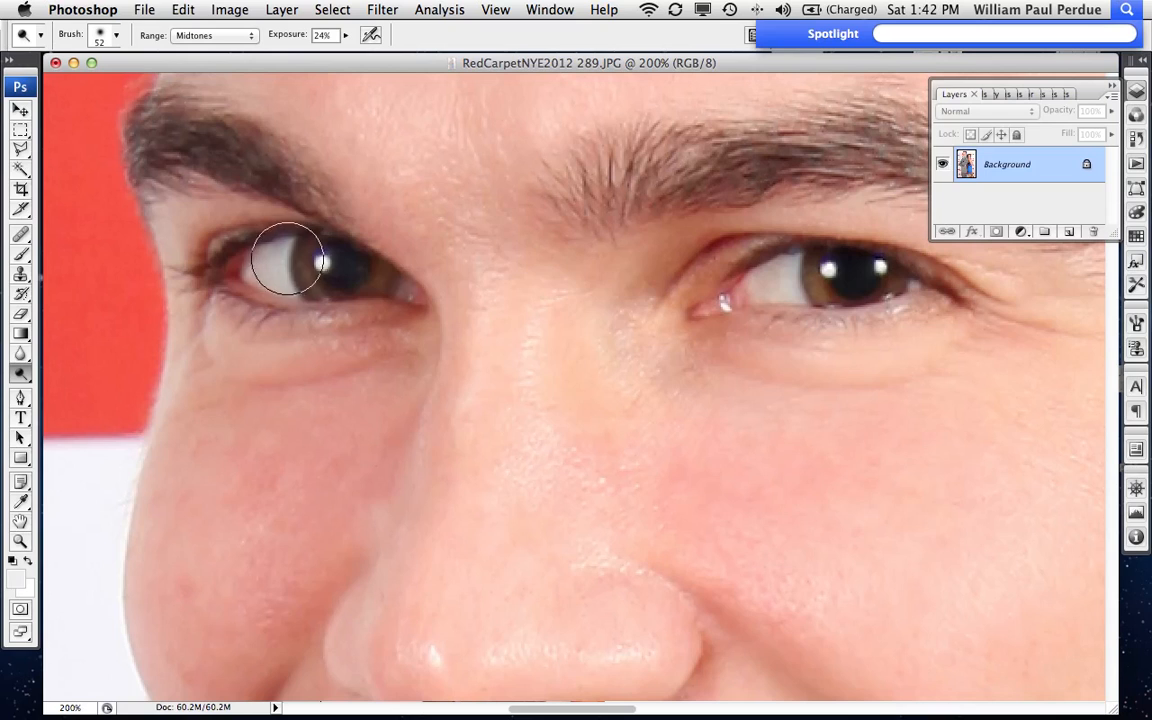
mouse_move(852, 260)
left_mouse_down()
mouse_move(895, 267)
mouse_move(805, 262)
mouse_move(770, 281)
mouse_move(885, 300)
mouse_move(779, 271)
left_mouse_up()
Step: Dodge the man's eye nearer his ear at 400% magnification, working across the iris and lower lid
key("super+equal")
key("super+equal")
scroll(810, 275, "right", 6)
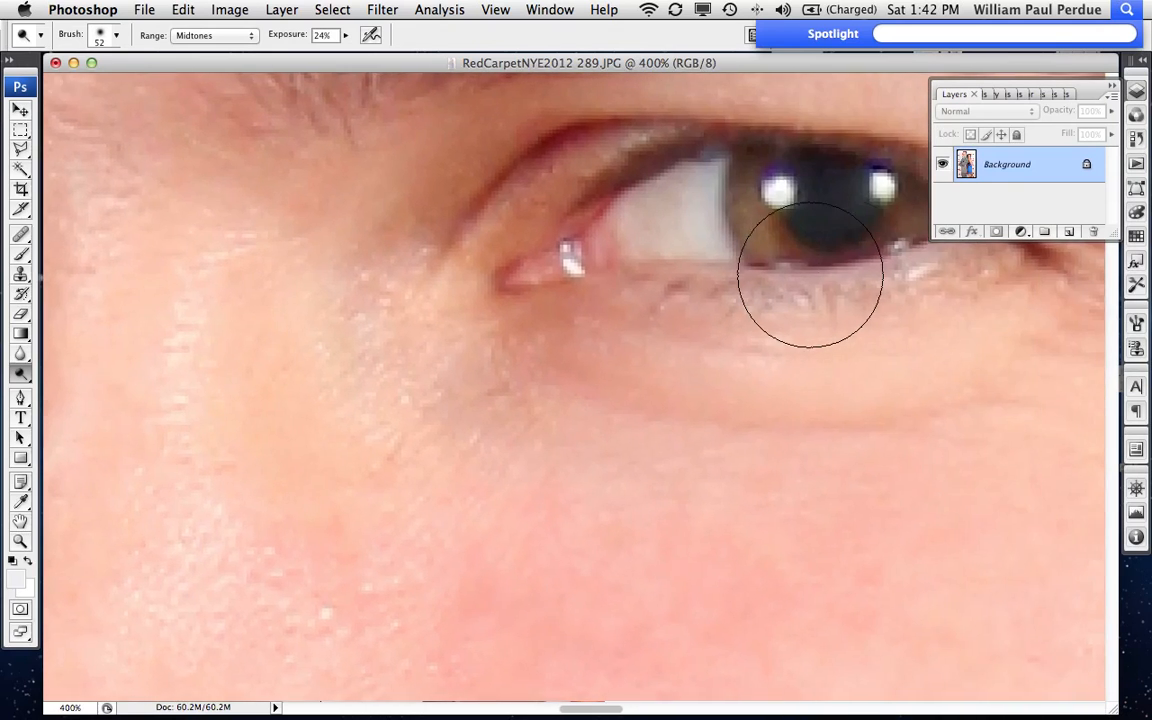
scroll(810, 275, "up", 2)
mouse_move(721, 267)
left_mouse_down()
mouse_move(791, 260)
mouse_move(734, 249)
mouse_move(651, 259)
mouse_move(866, 257)
left_mouse_up()
scroll(866, 257, "right", 6)
scroll(866, 257, "down", 2)
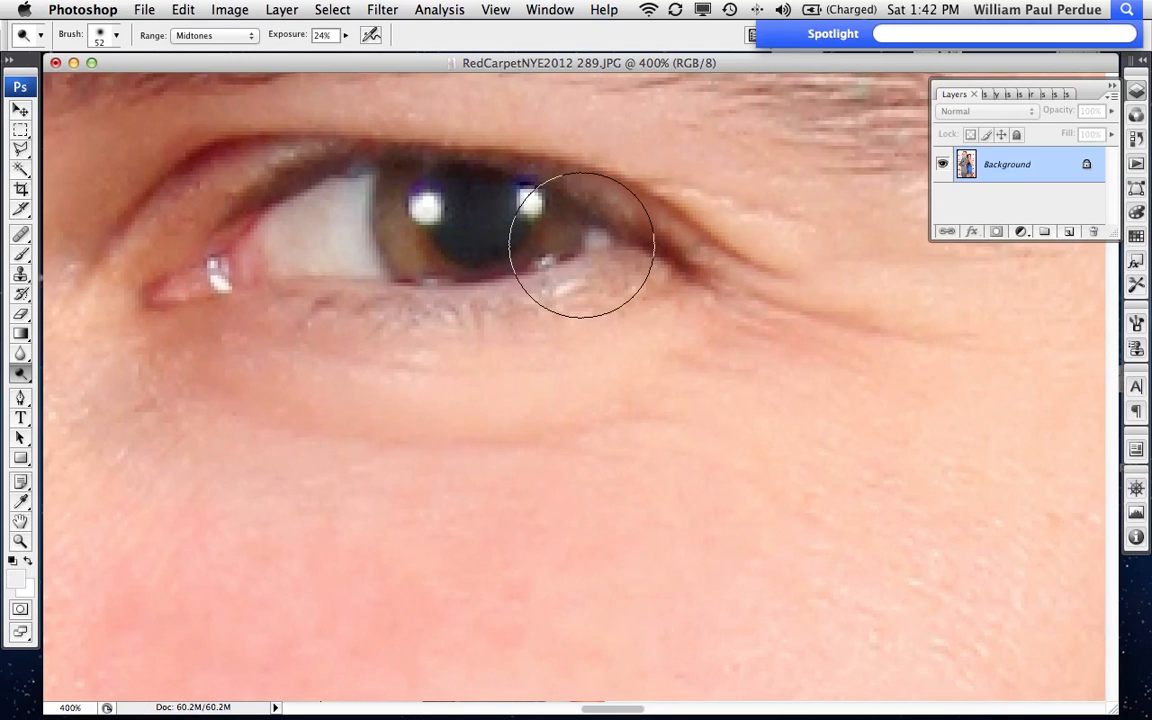
key("super+minus")
key("super+minus")
key("super+minus")
key("super+minus")
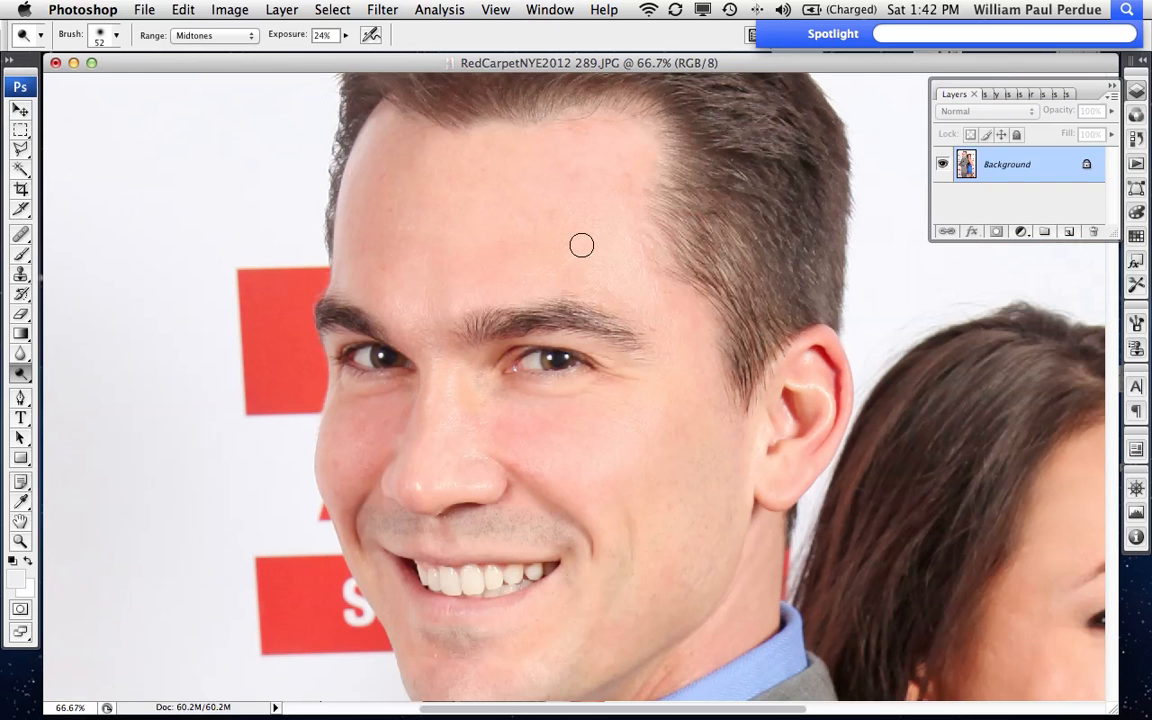
Step: Inspect the whites of both the woman's eyes at 400% magnification and return to a view of both faces
scroll(582, 245, "right", 10)
scroll(582, 245, "down", 4)
key("super+plus")
key("super+plus")
key("super+plus")
key("super+plus")
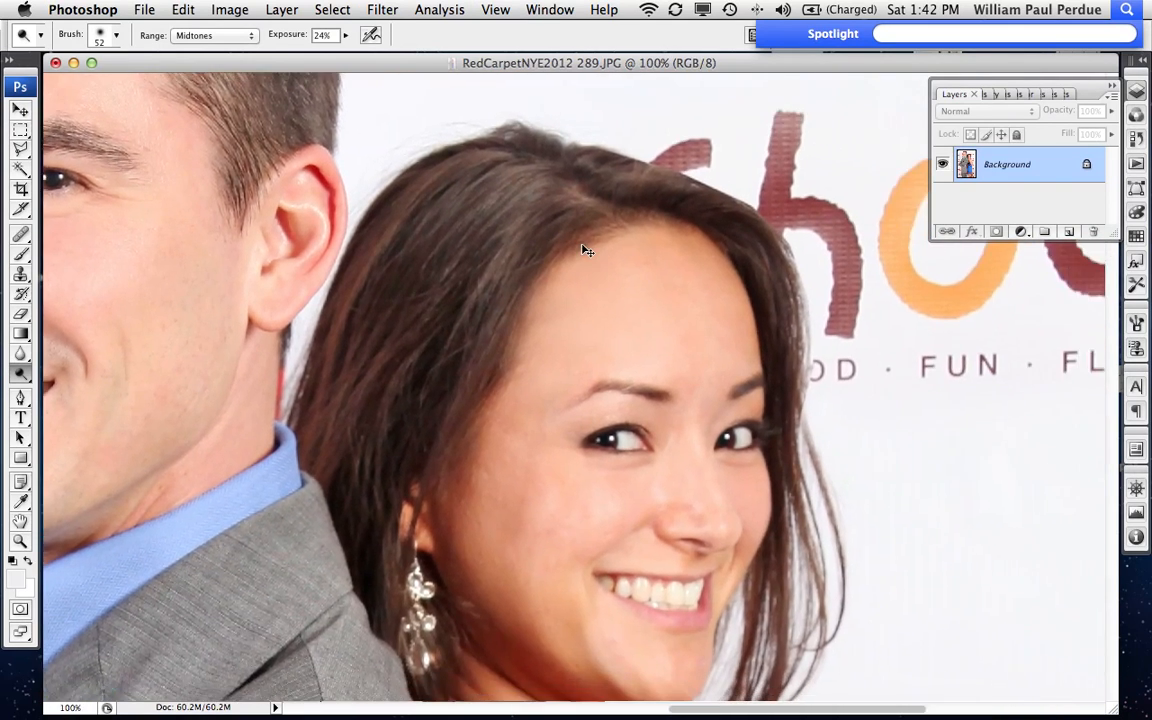
scroll(582, 247, "down", 8)
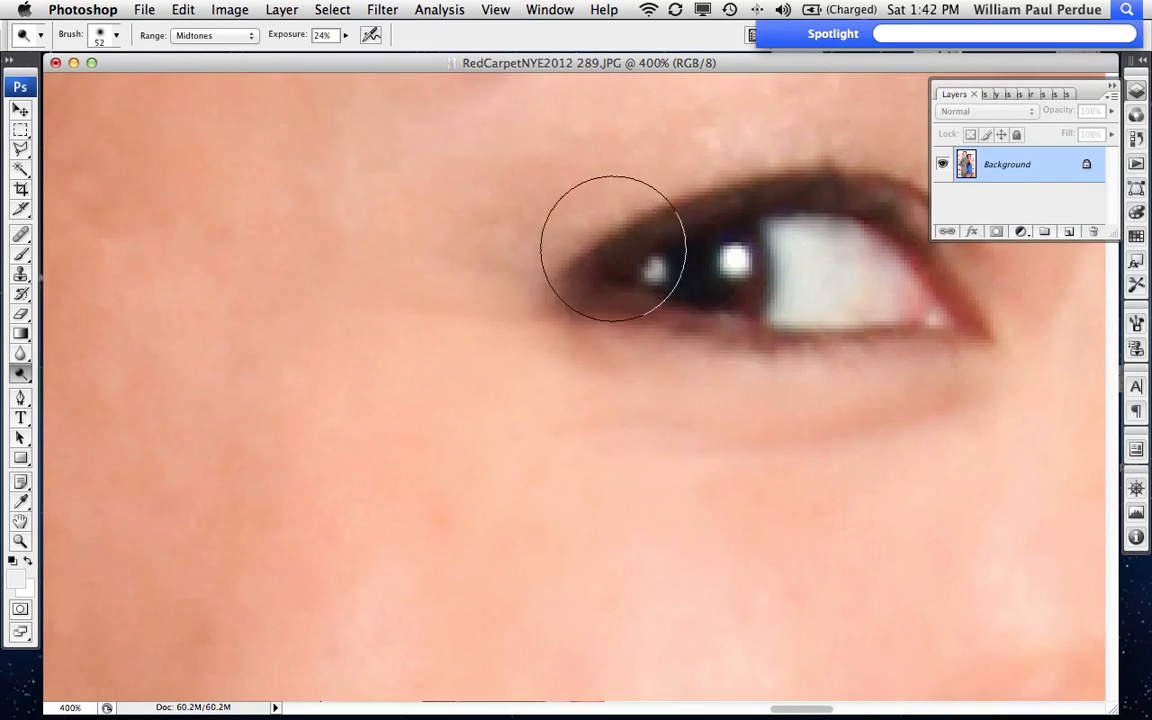
key("space")
mouse_move(836, 298)
left_mouse_down()
mouse_move(131, 257)
mouse_move(116, 280)
left_mouse_up()
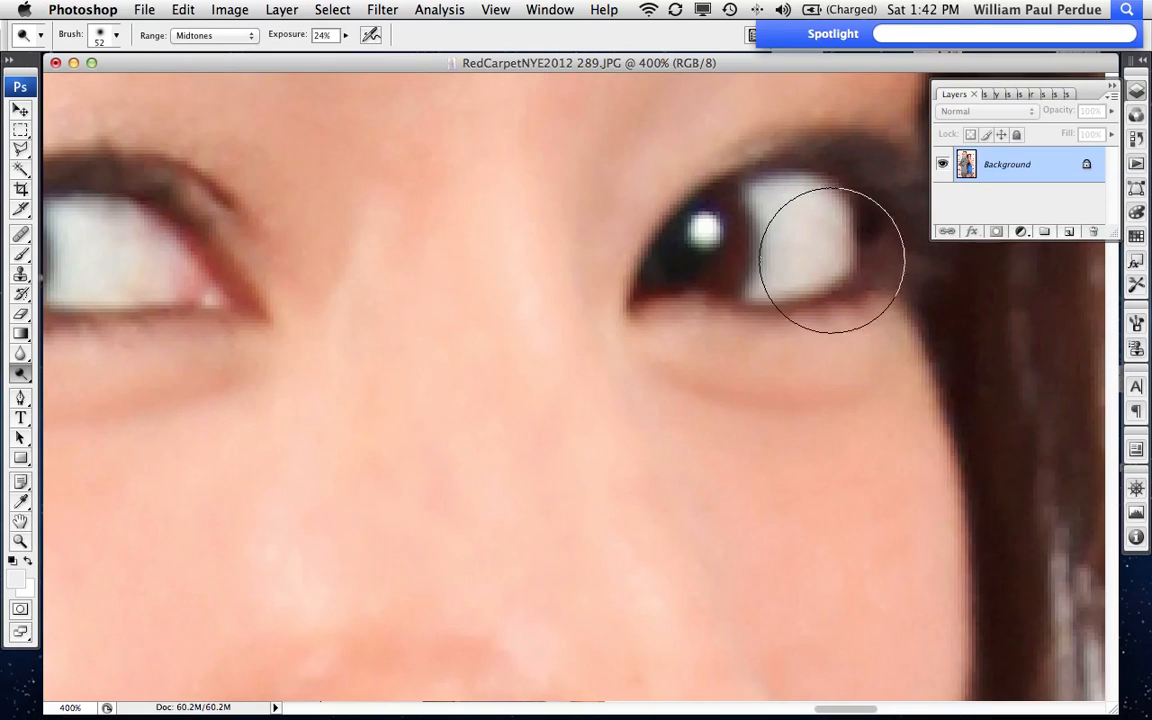
key("super+minus")
key("super+minus")
key("super+minus")
key("super+minus")
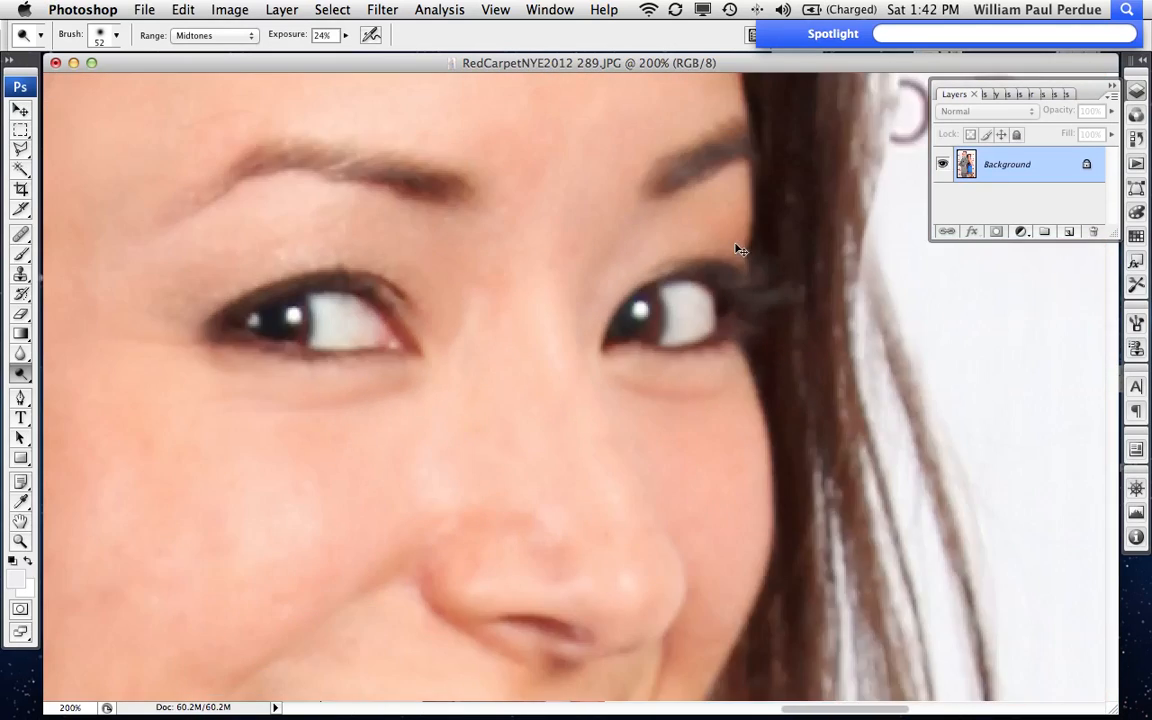
key("super+minus")
key("super+minus")
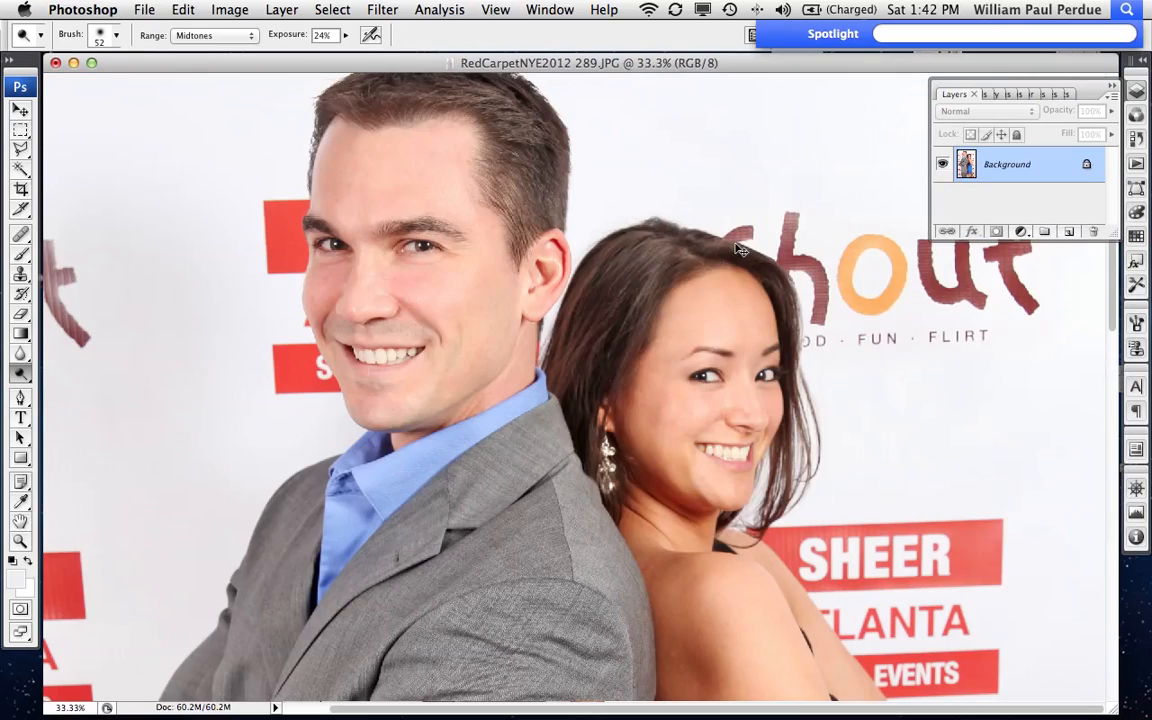
Step: Outline the woman's lips and teeth at 200% magnification with the Polygonal Lasso, using 0 px feather and anti-aliasing
key("super+plus")
key("super+plus")
key("super+plus")
key("super+plus")
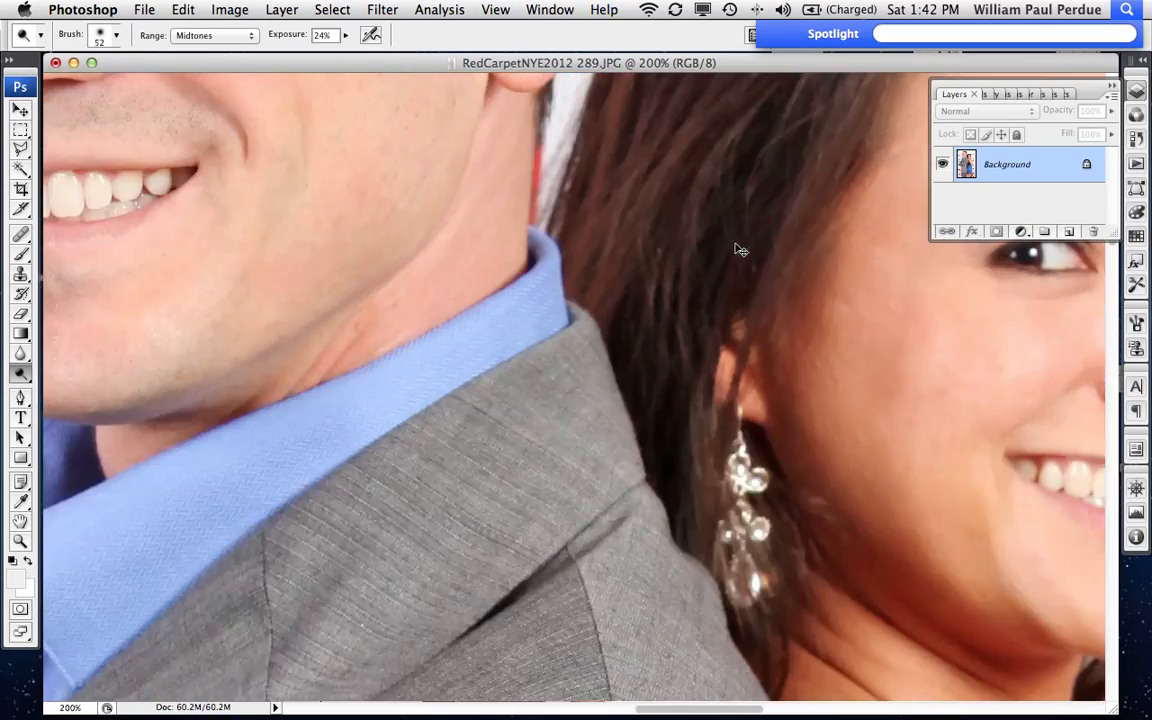
scroll(736, 245, "right", 10)
scroll(736, 245, "down", 3)
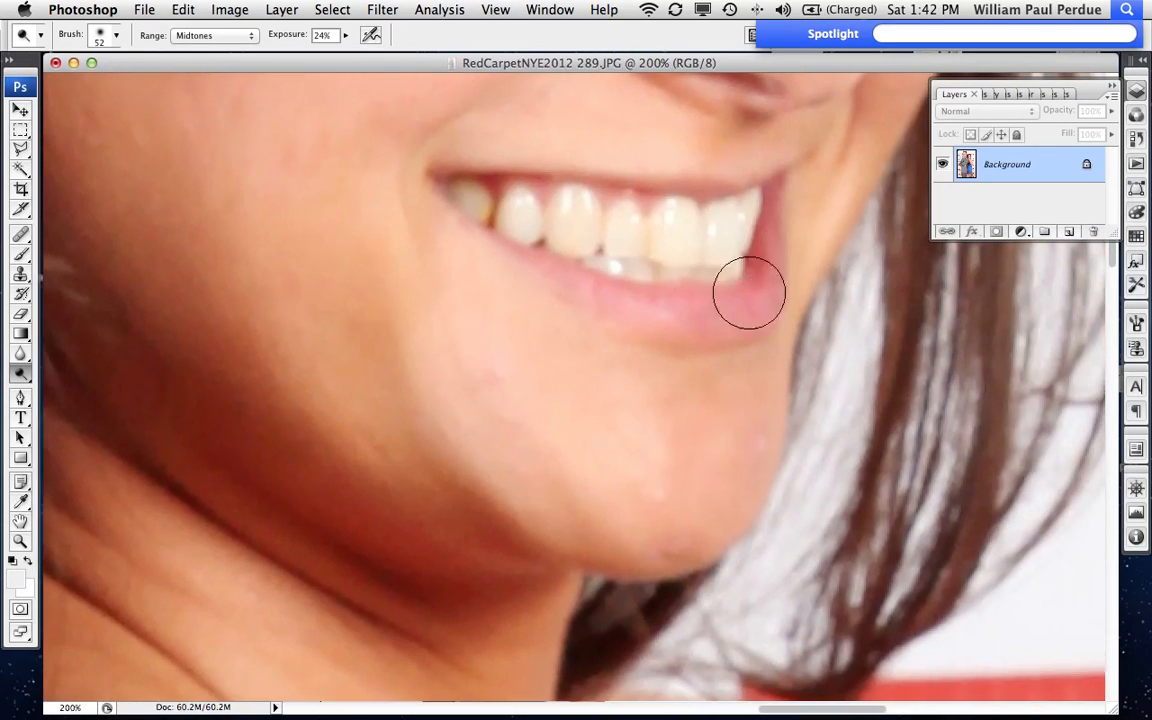
scroll(749, 292, "right", 3)
scroll(760, 300, "up", 5)
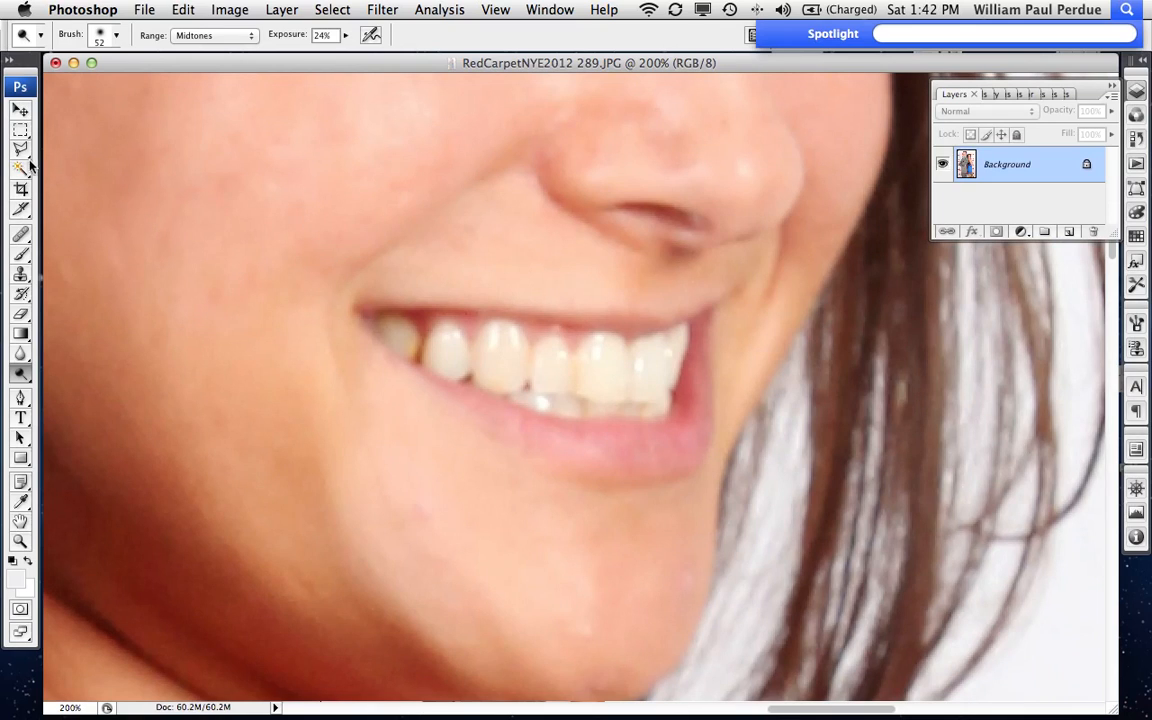
left_click(26, 167)
left_click(28, 150)
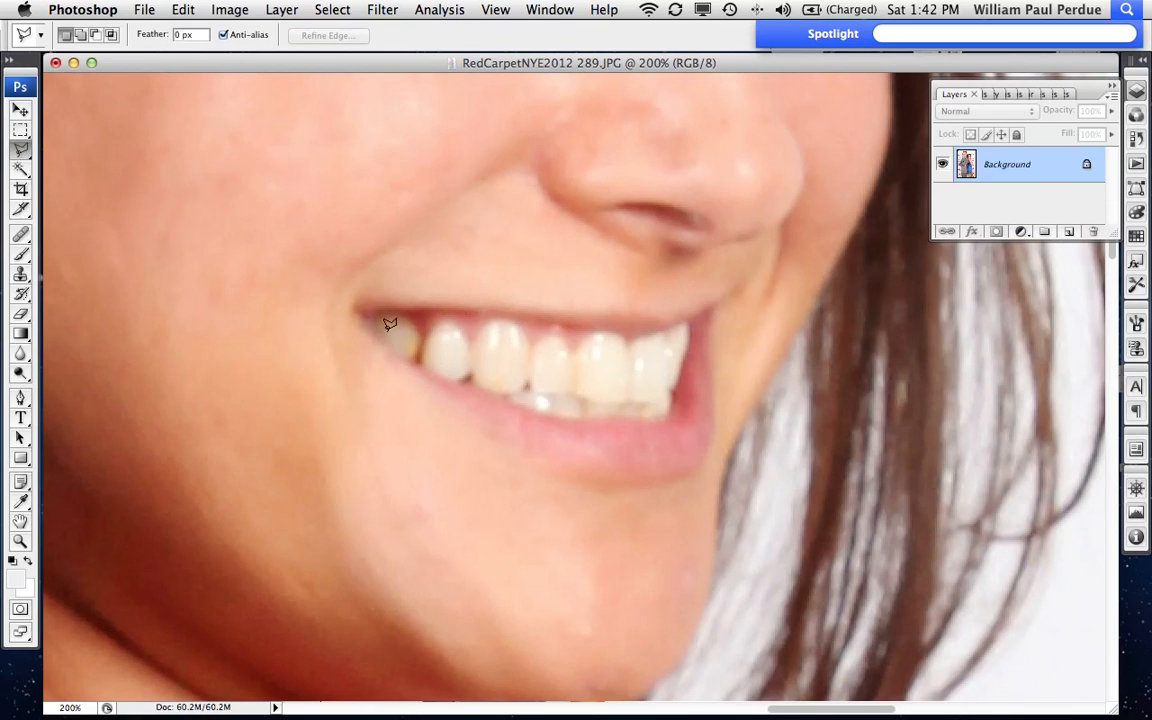
left_click(20, 167)
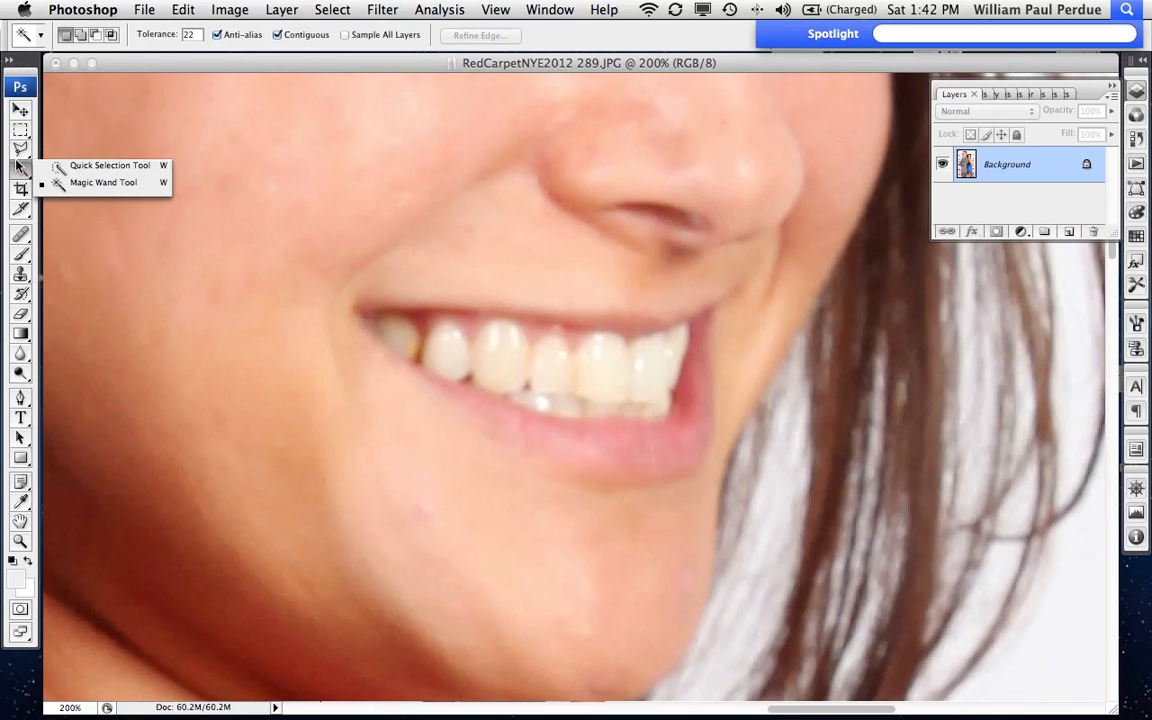
left_click(100, 183)
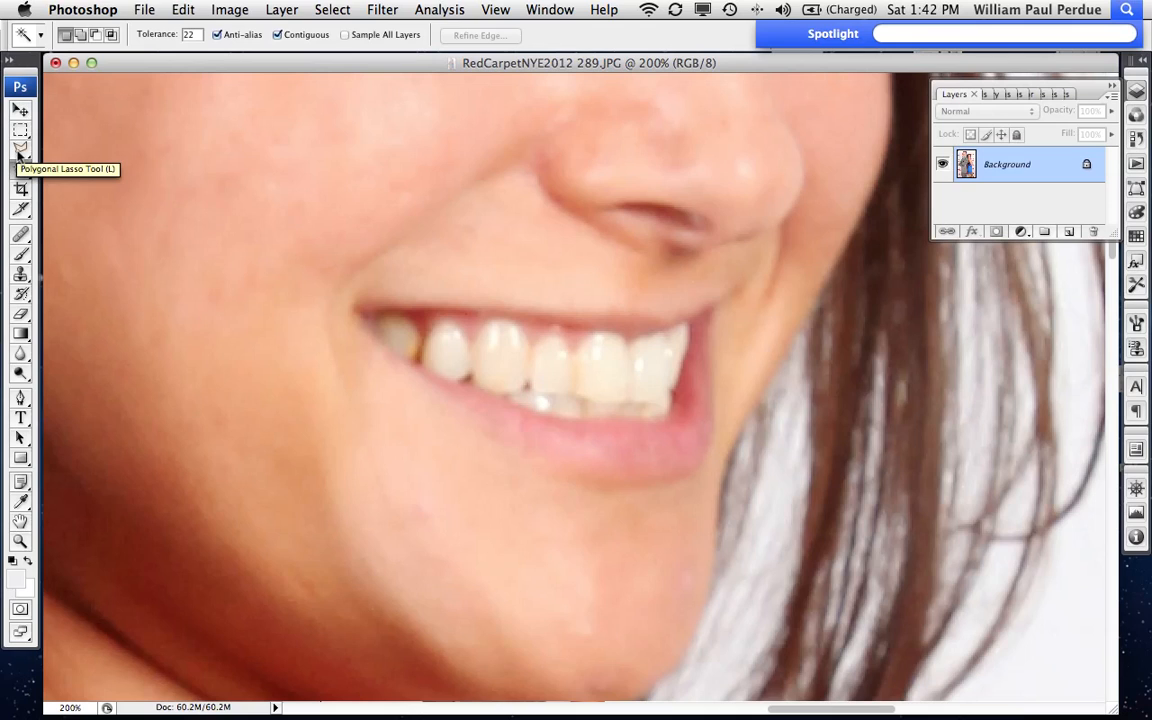
left_click(19, 153)
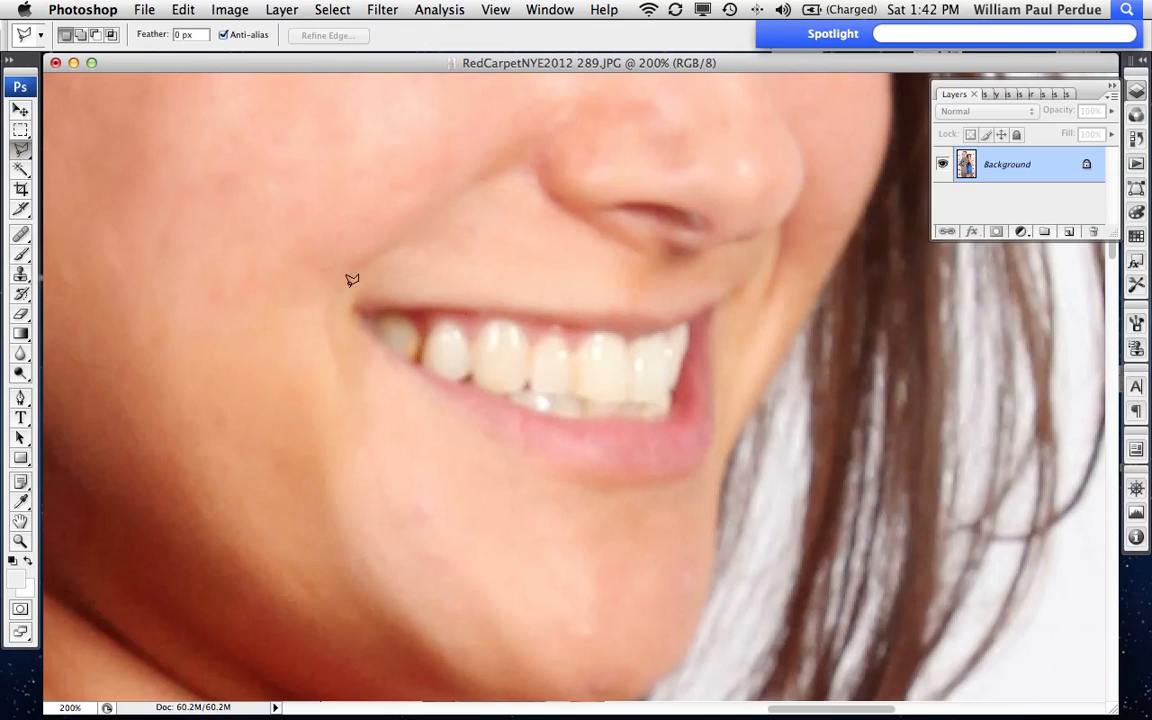
left_click(355, 319)
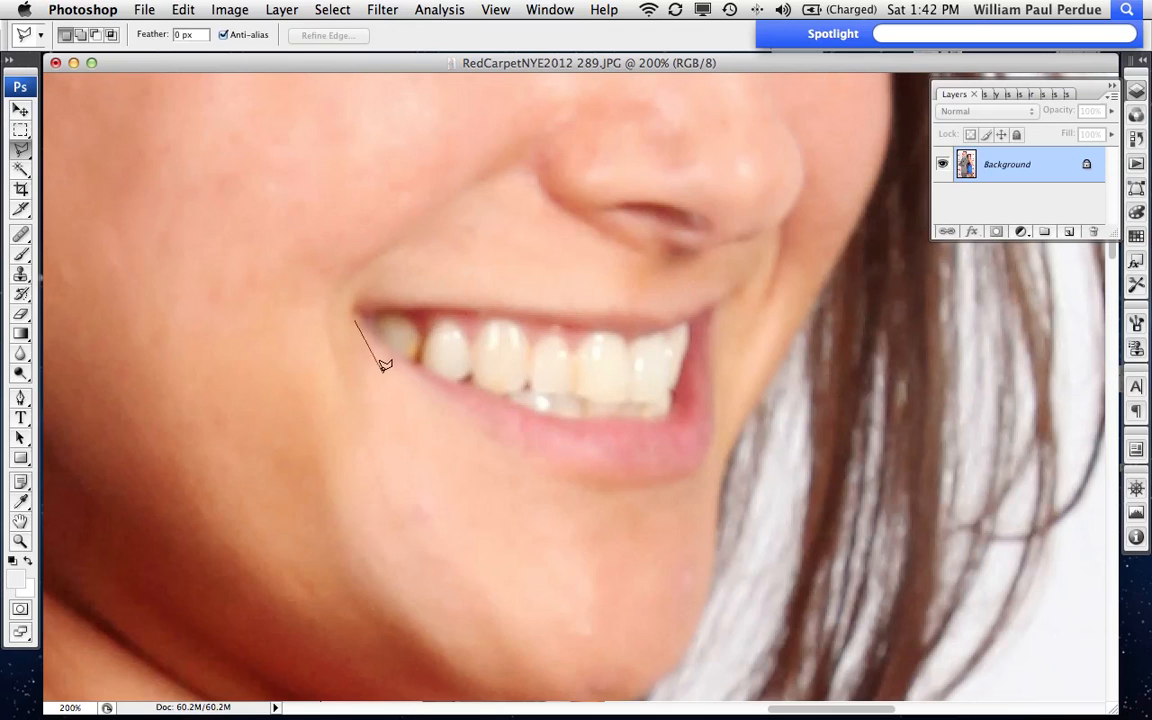
left_click(428, 393)
left_click(533, 464)
left_click(632, 486)
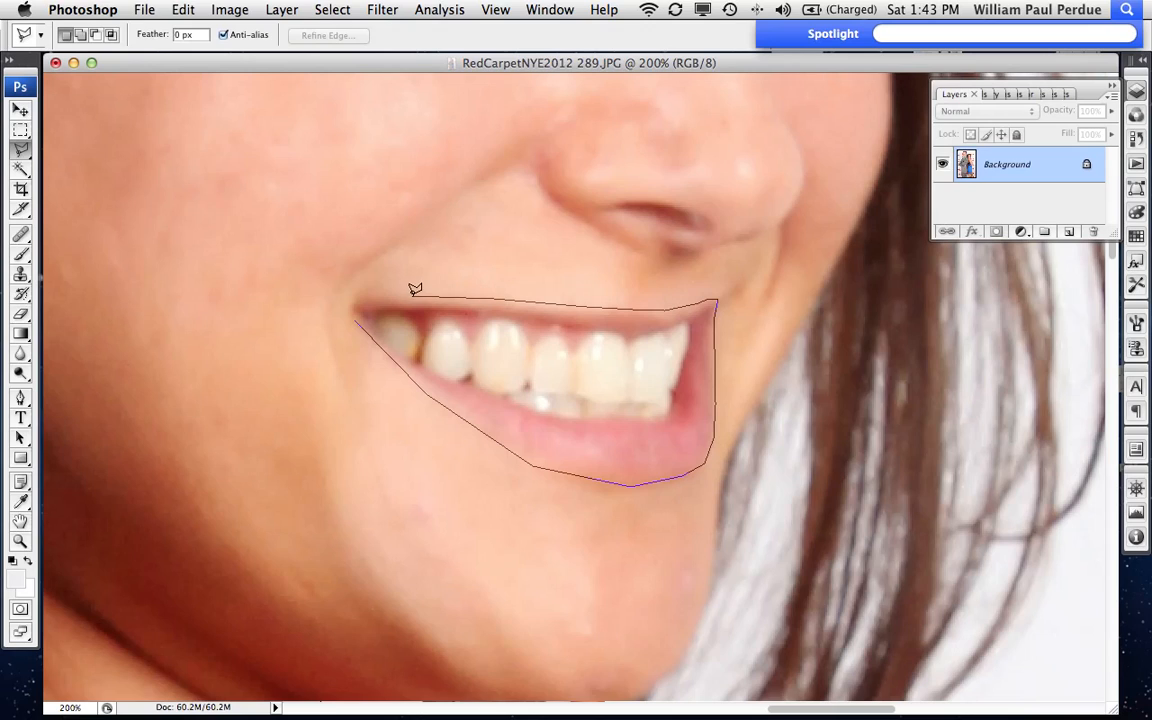
left_click(355, 298)
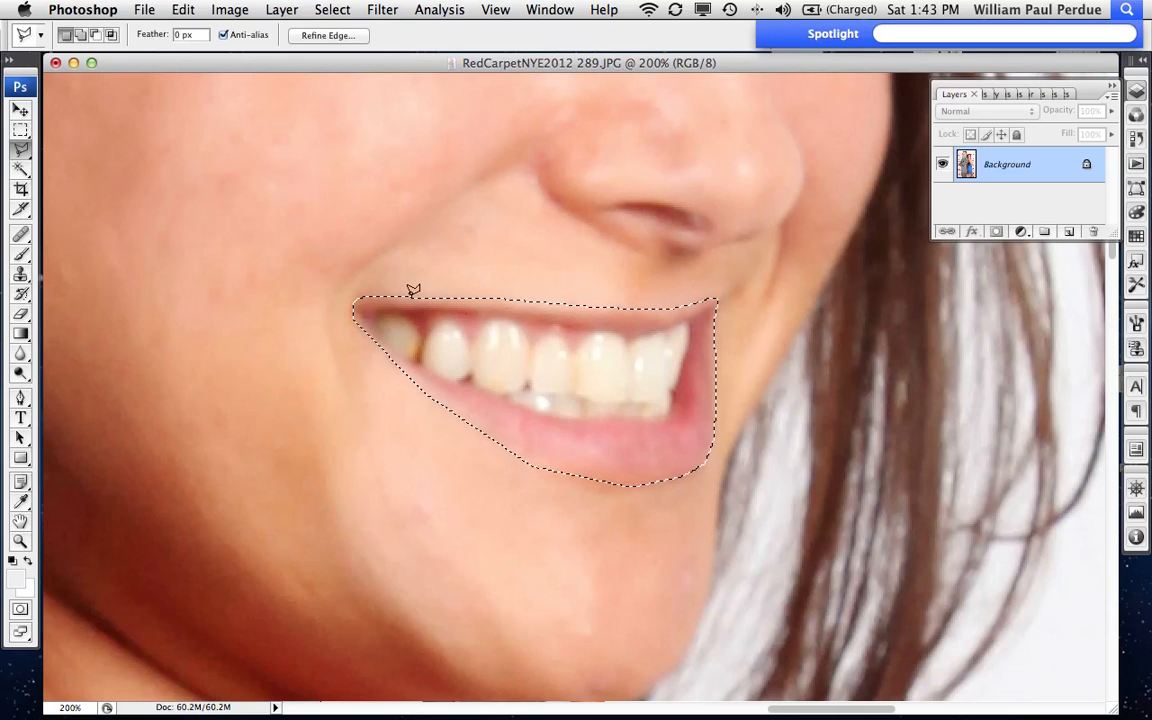
Step: Exclude the woman's teeth from the mouth selection using the Magnetic Lasso with 11 px width, 10% contrast and frequency 57, refining the upper tooth edges
key("shift")
left_click_drag(20, 148, 60, 179)
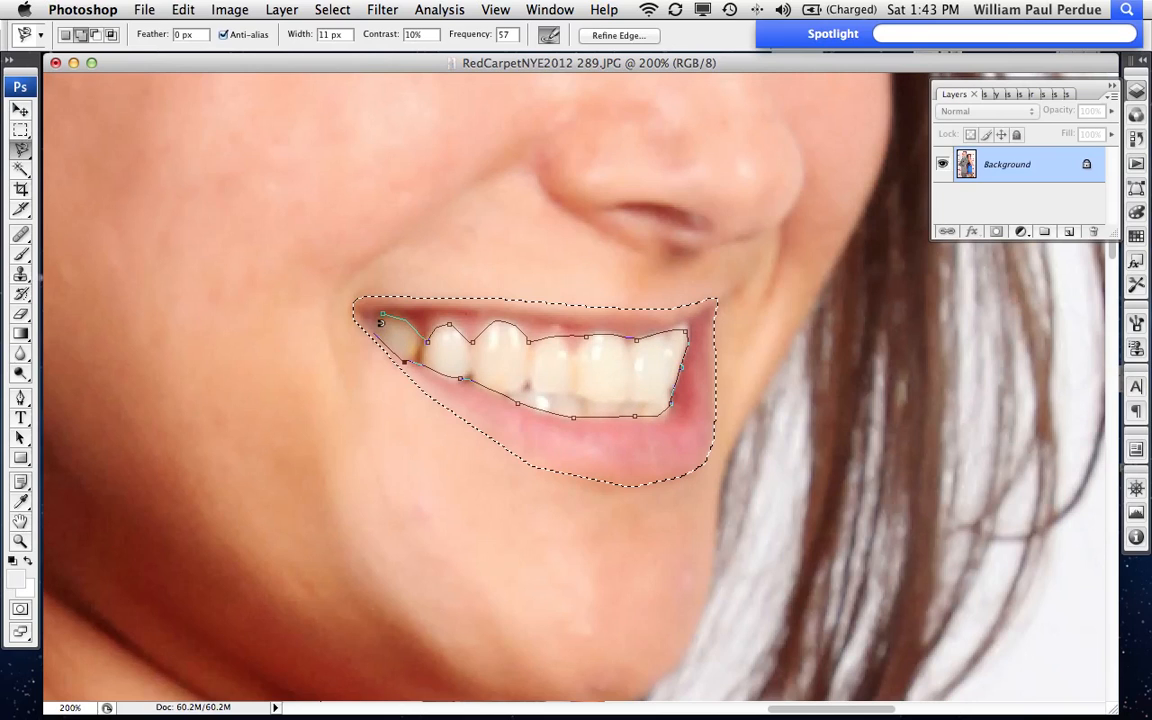
left_click(371, 333)
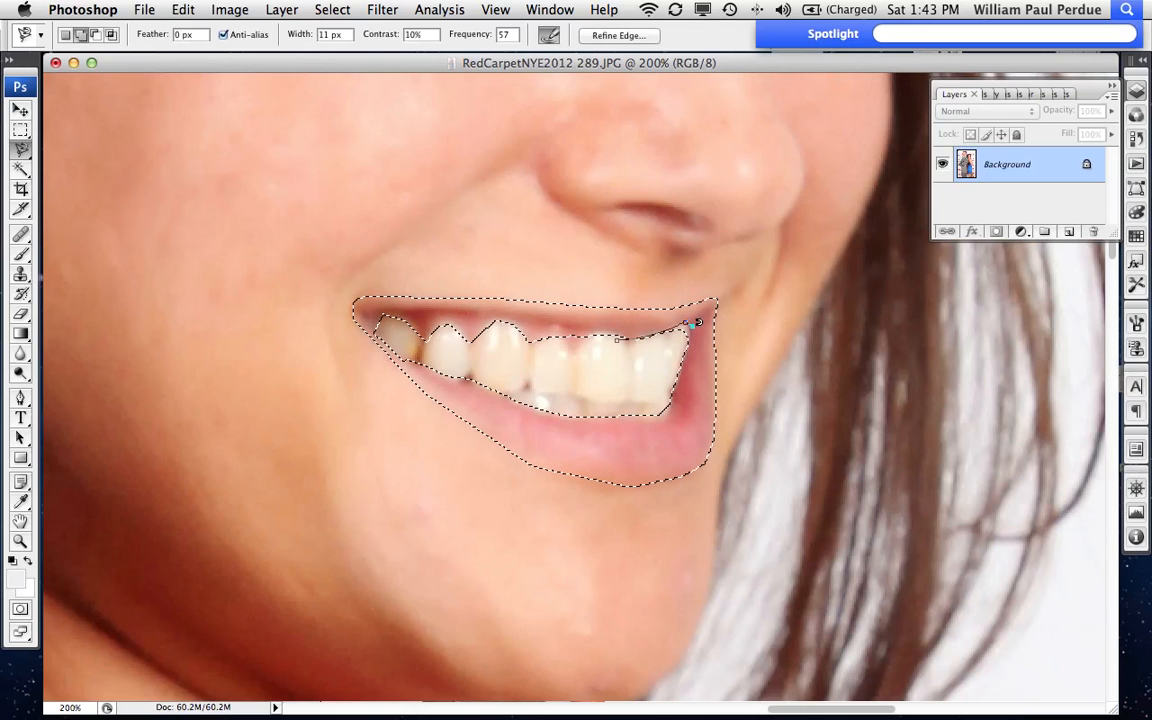
left_click(691, 340)
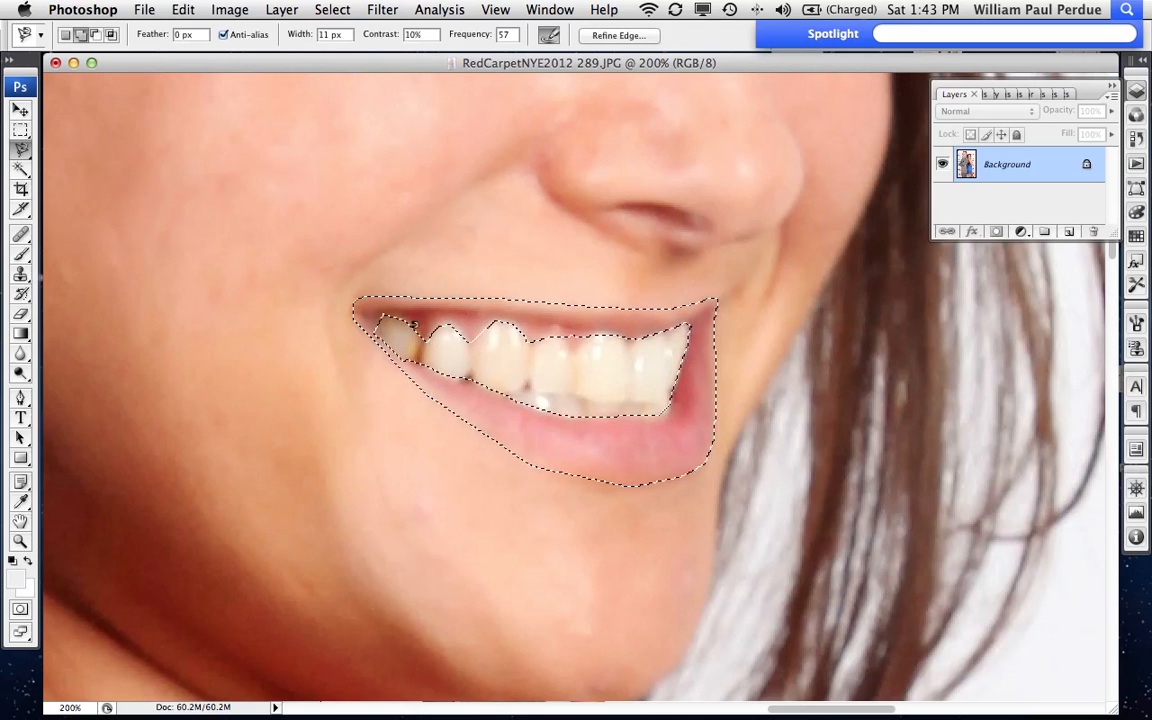
left_click(482, 354)
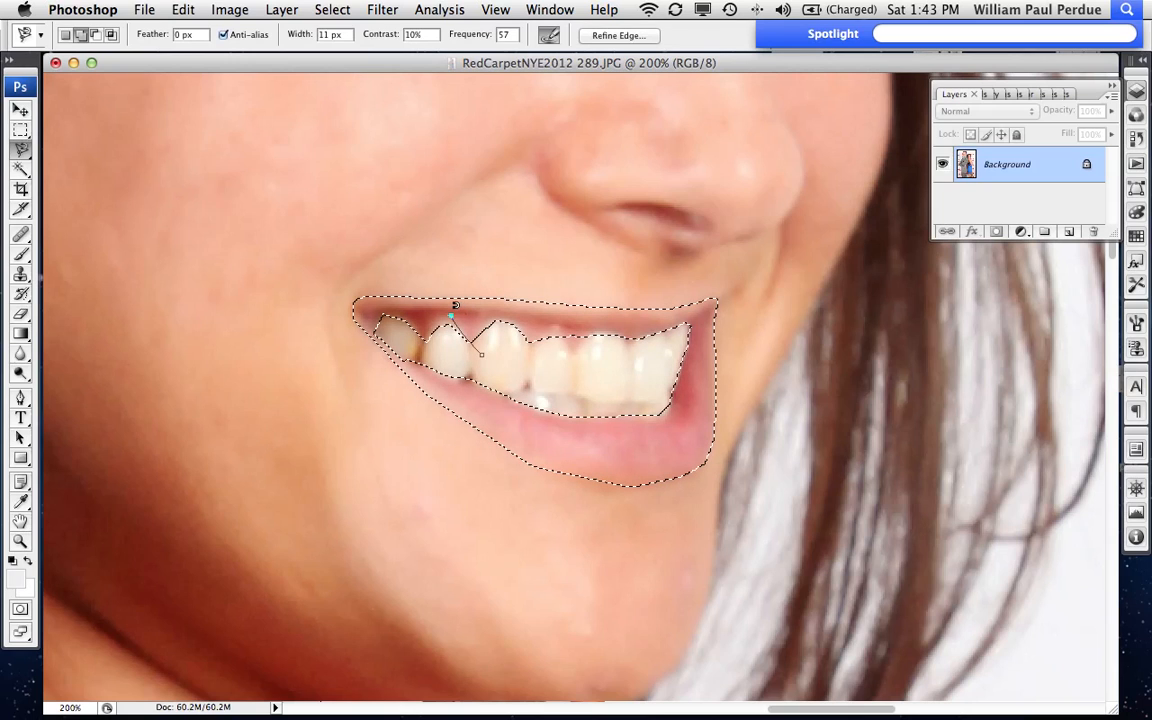
double_click(423, 356)
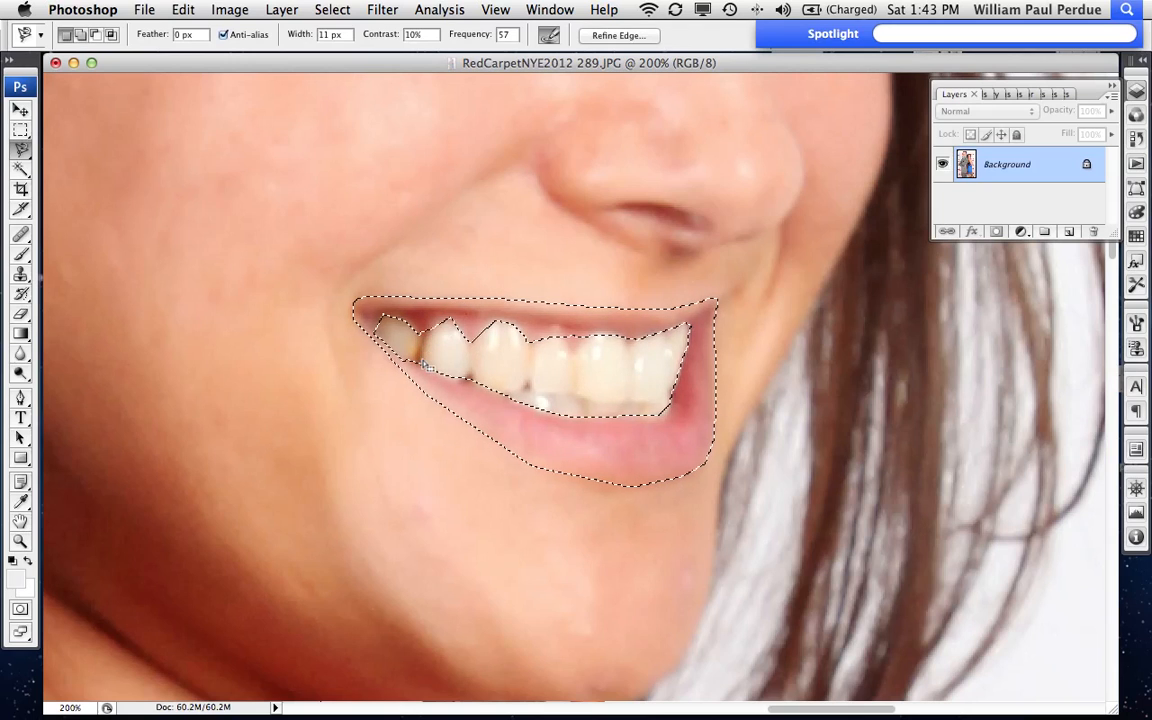
Step: Feather the lip selection by 2 pixels
left_click(381, 9)
left_click(1033, 329)
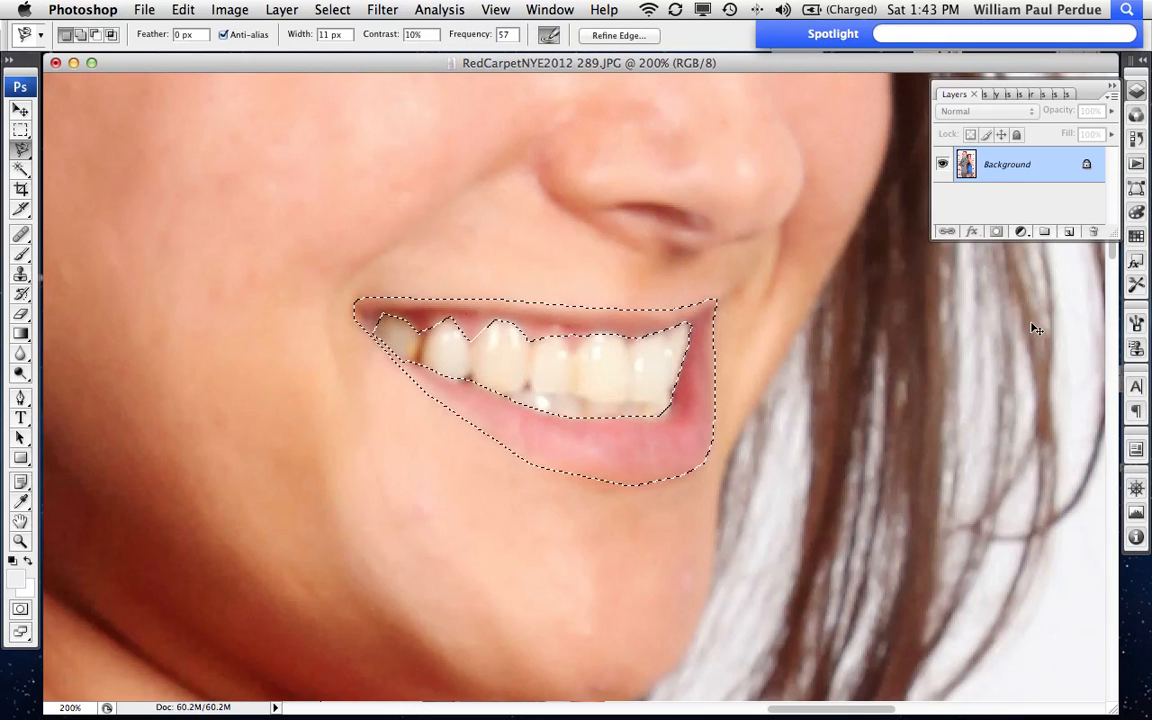
left_click(382, 9)
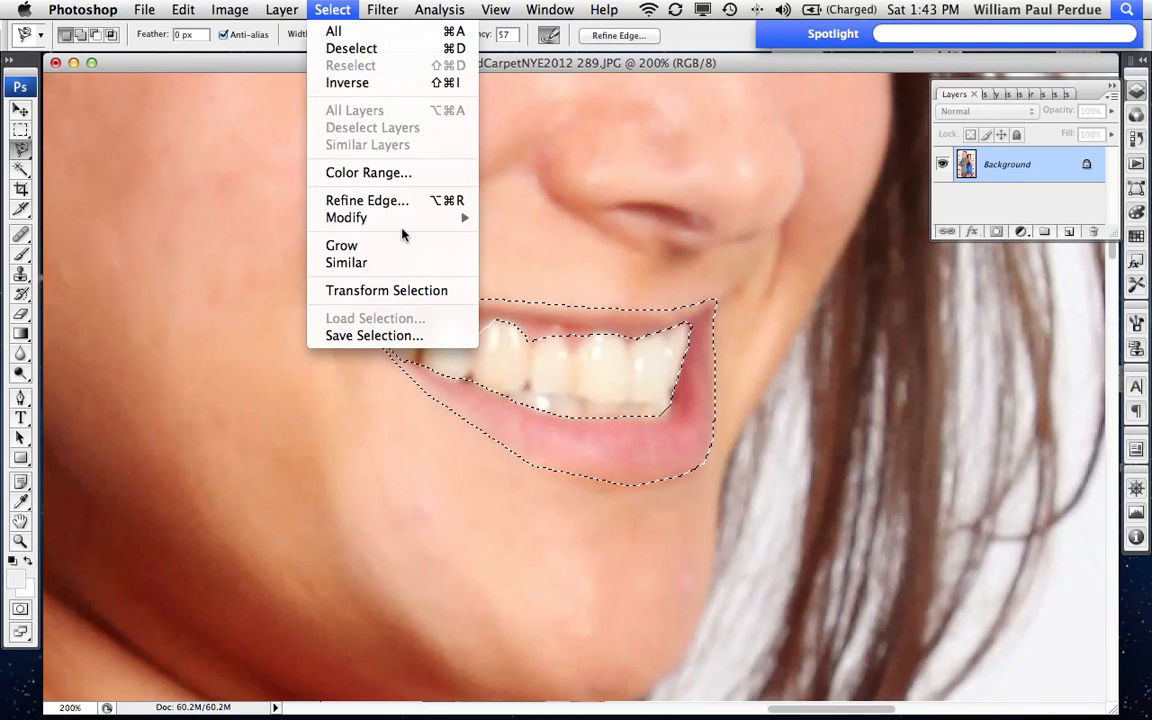
mouse_move(418, 218)
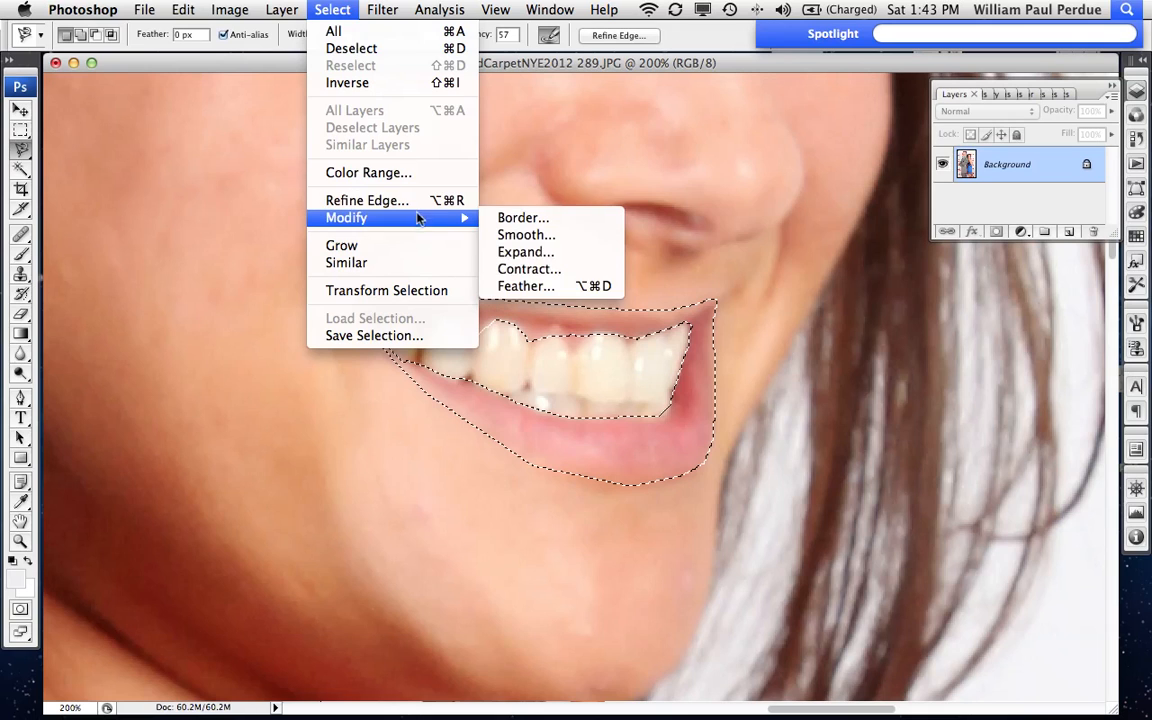
left_click(596, 287)
type("2")
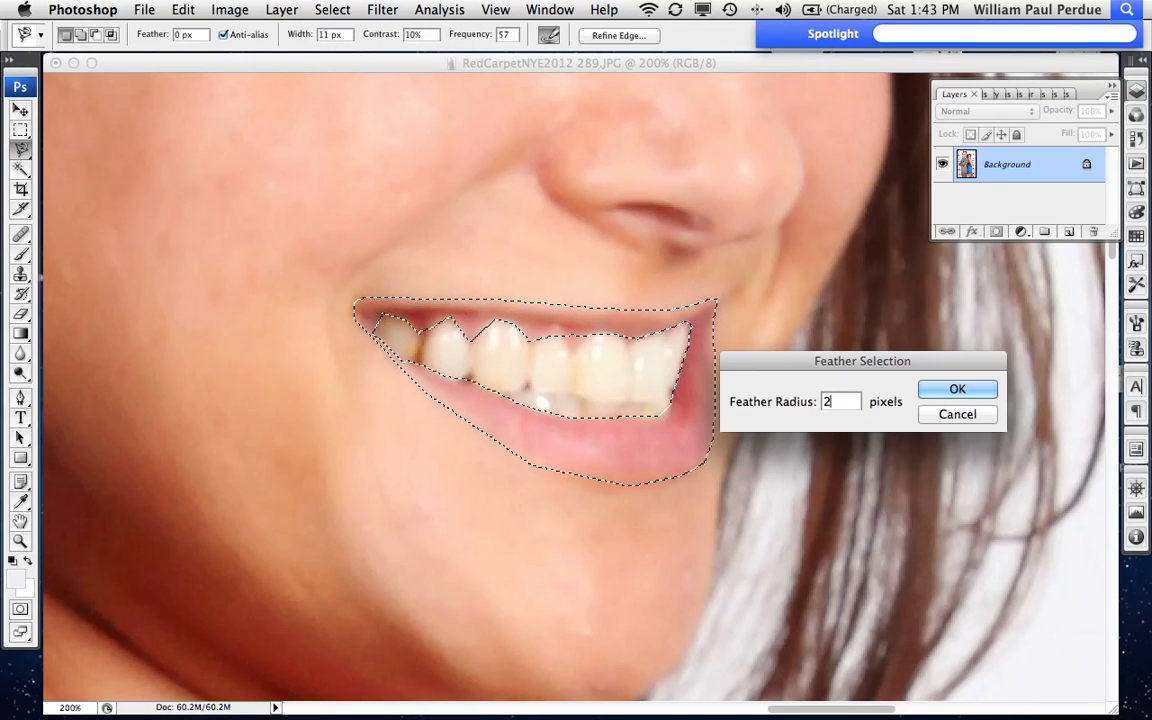
key("Return")
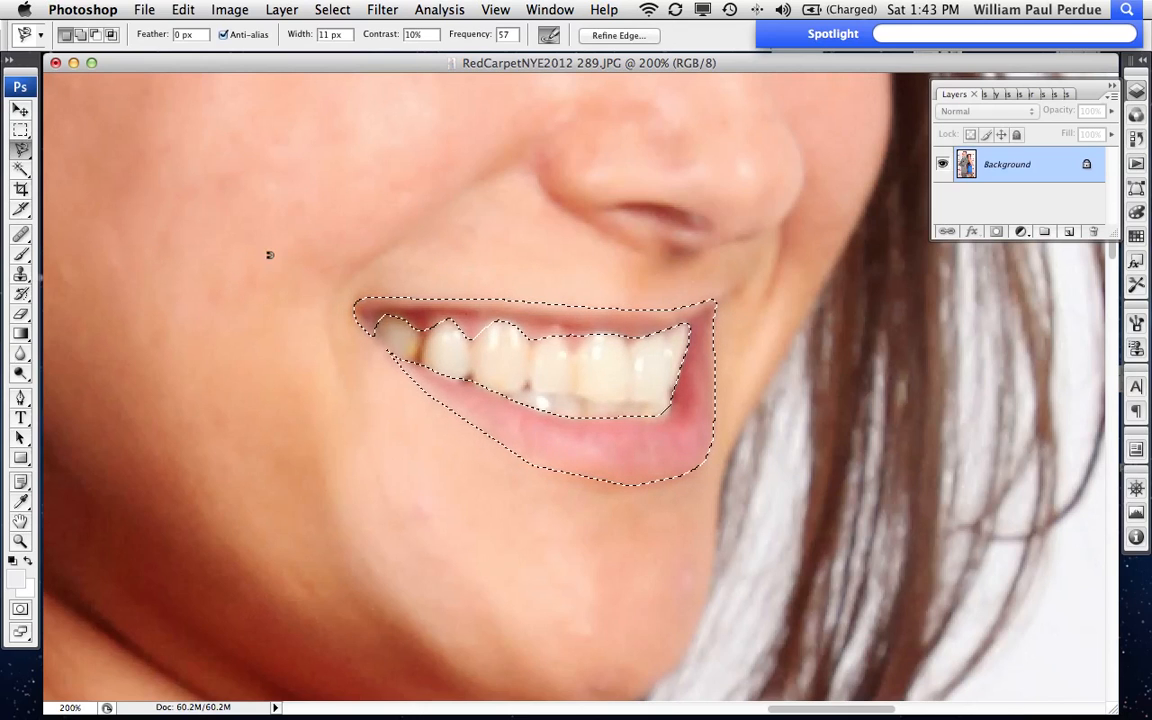
Step: Copy the selected lips onto their own layer and check it by briefly hiding the Background layer
key("cmd+c")
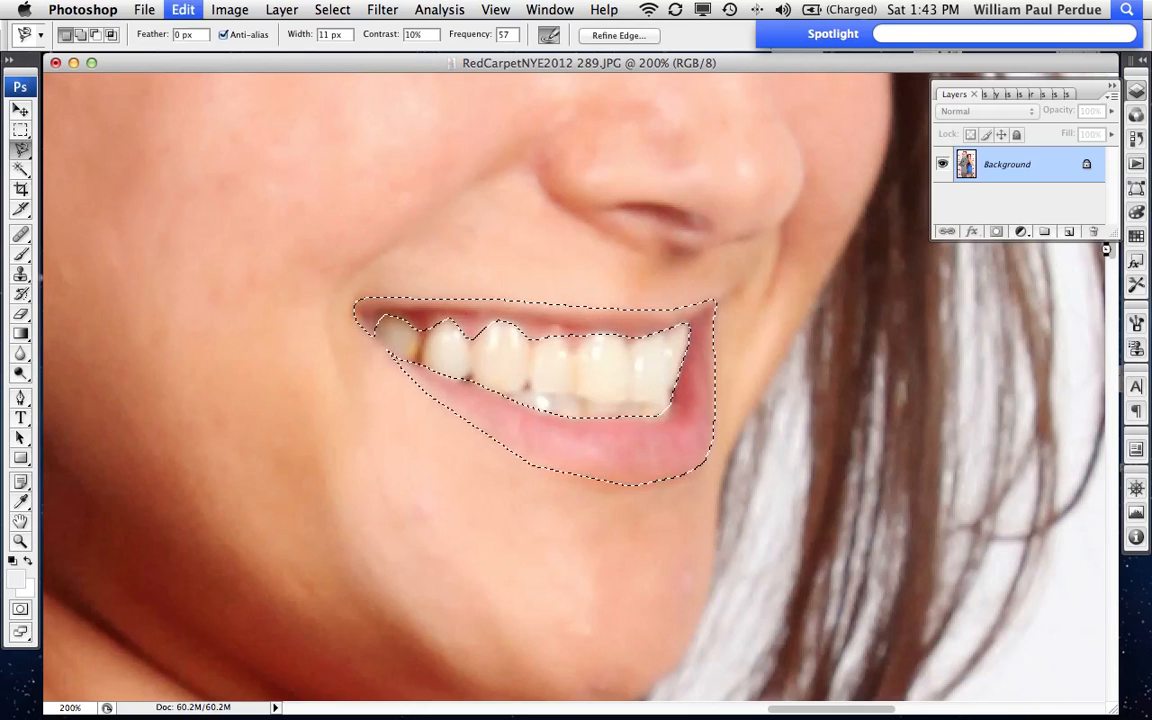
key("cmd+v")
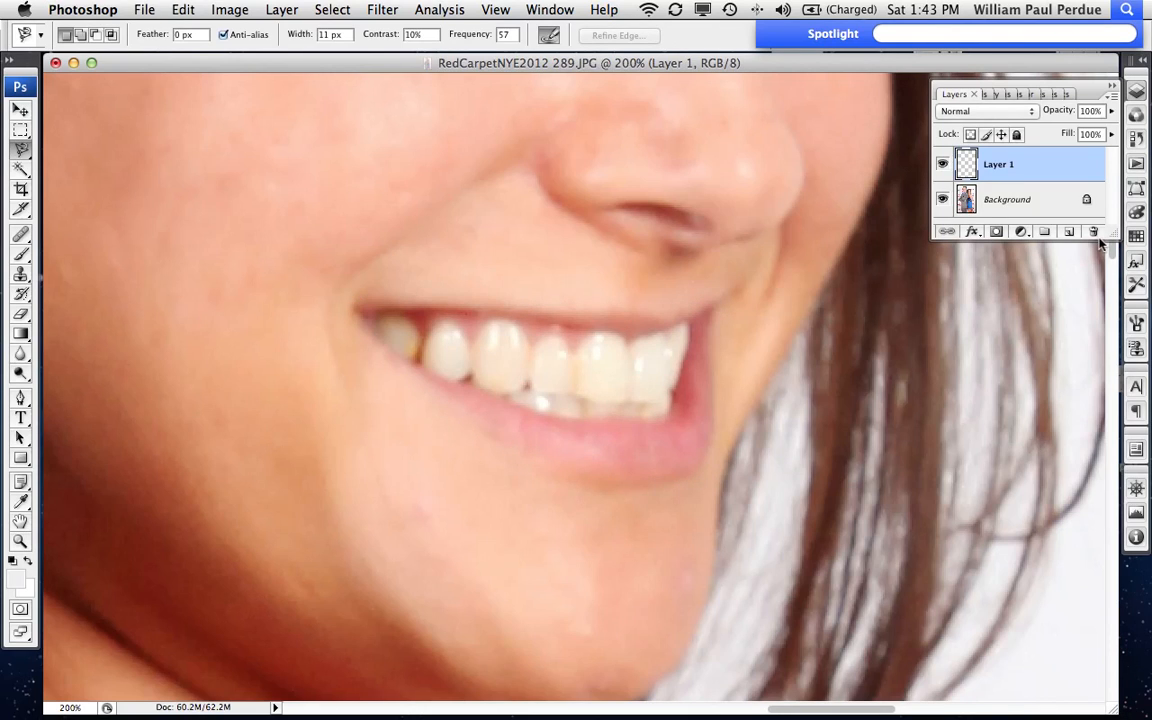
left_click(941, 199)
left_click(941, 199)
Step: Start a Hue/Saturation adjustment on the lip layer with the woman's face in view and raise the saturation to +28
left_click(332, 9)
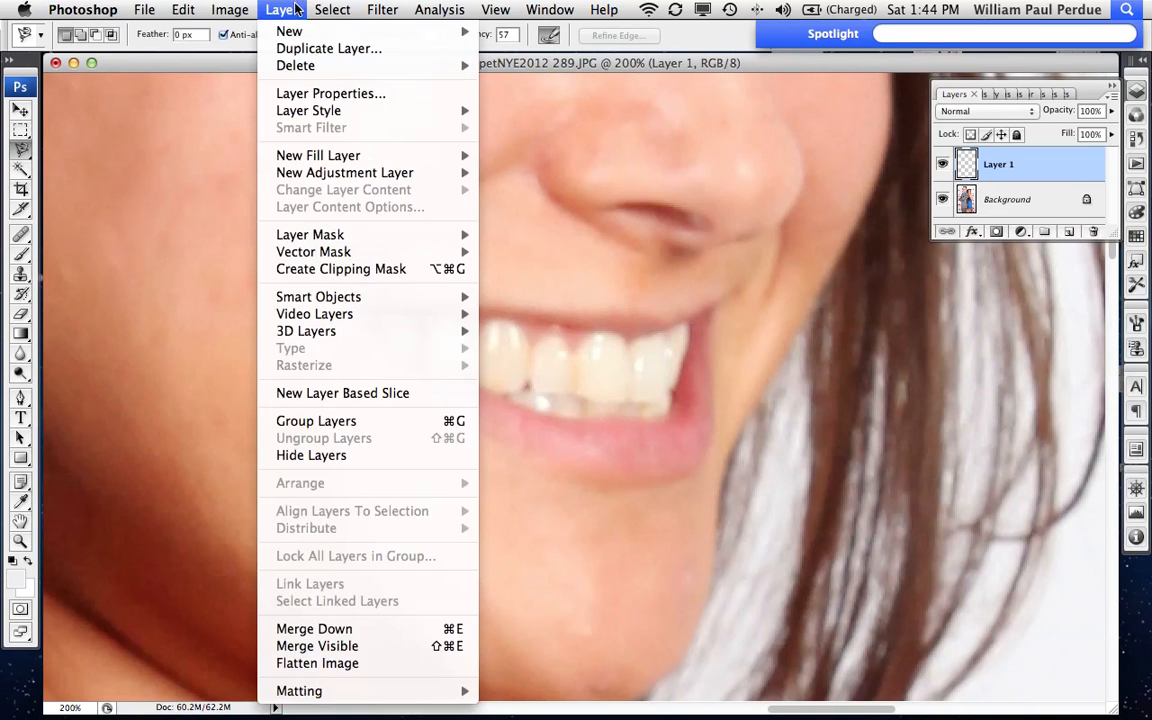
mouse_move(262, 63)
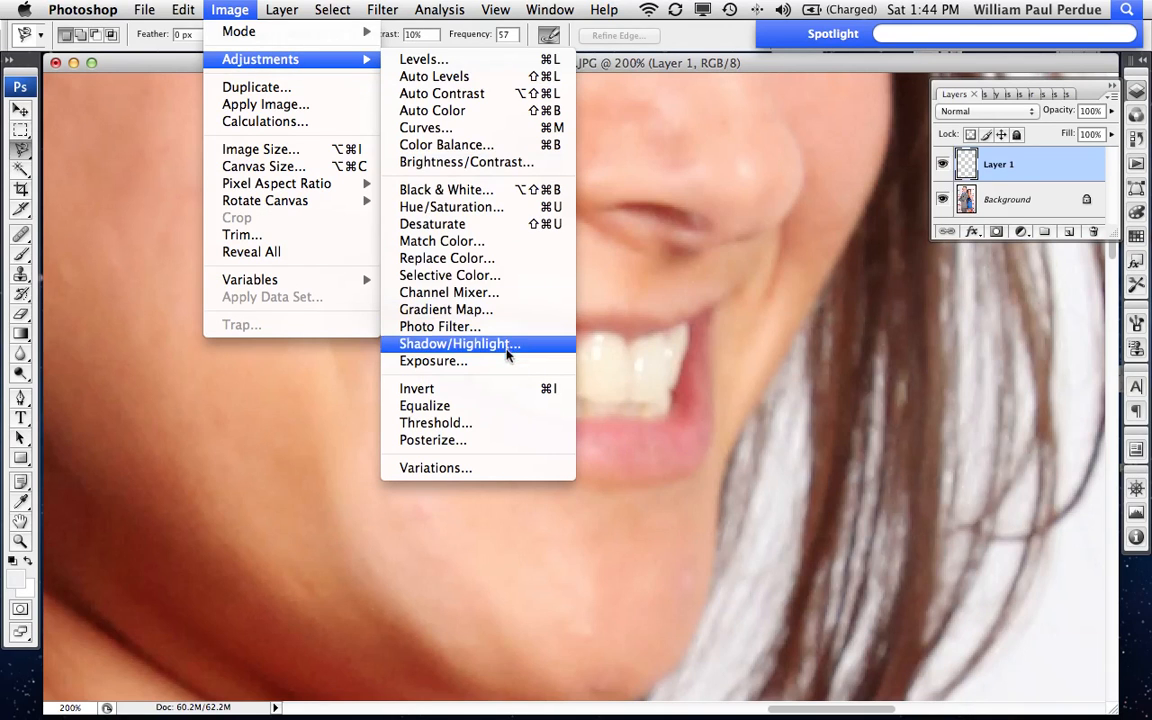
left_click(447, 207)
key("super+minus")
key("super+minus")
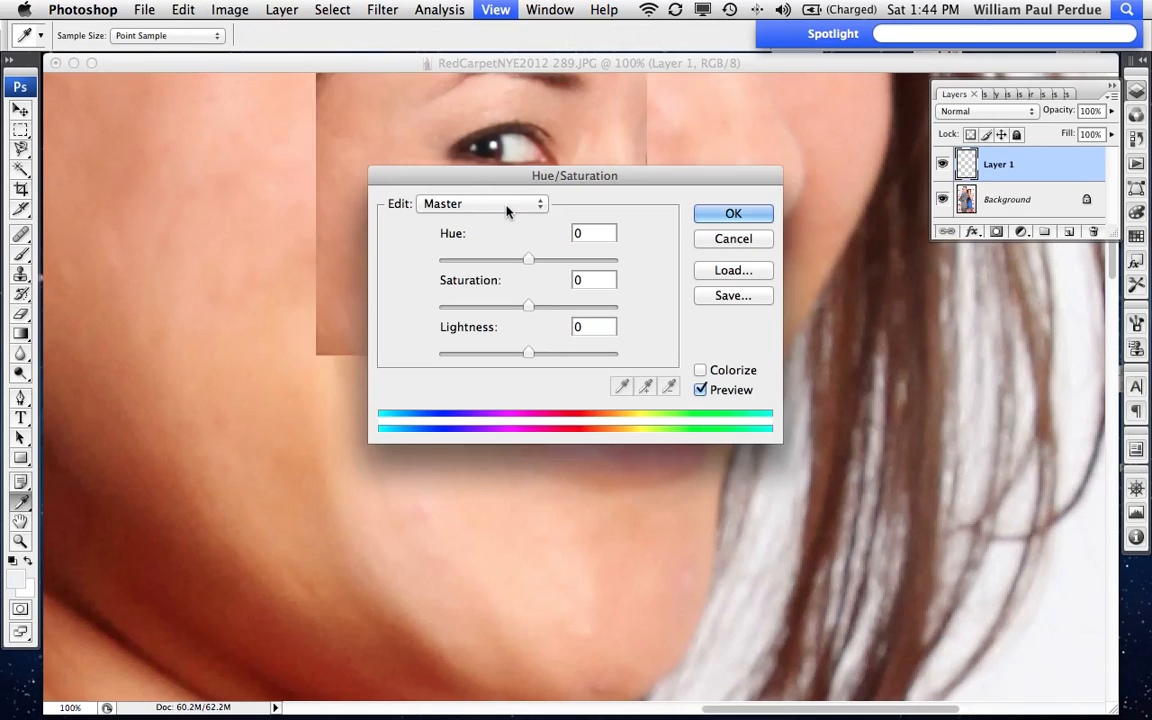
scroll(507, 210, "up", 5)
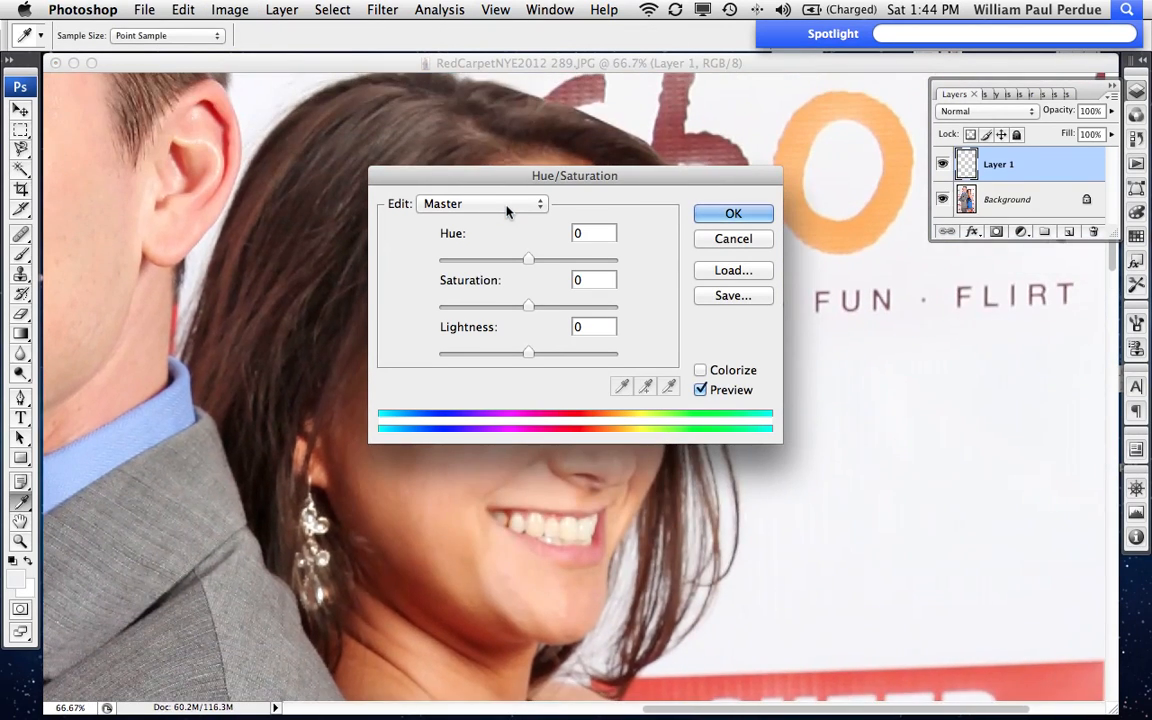
left_click_drag(515, 185, 882, 346)
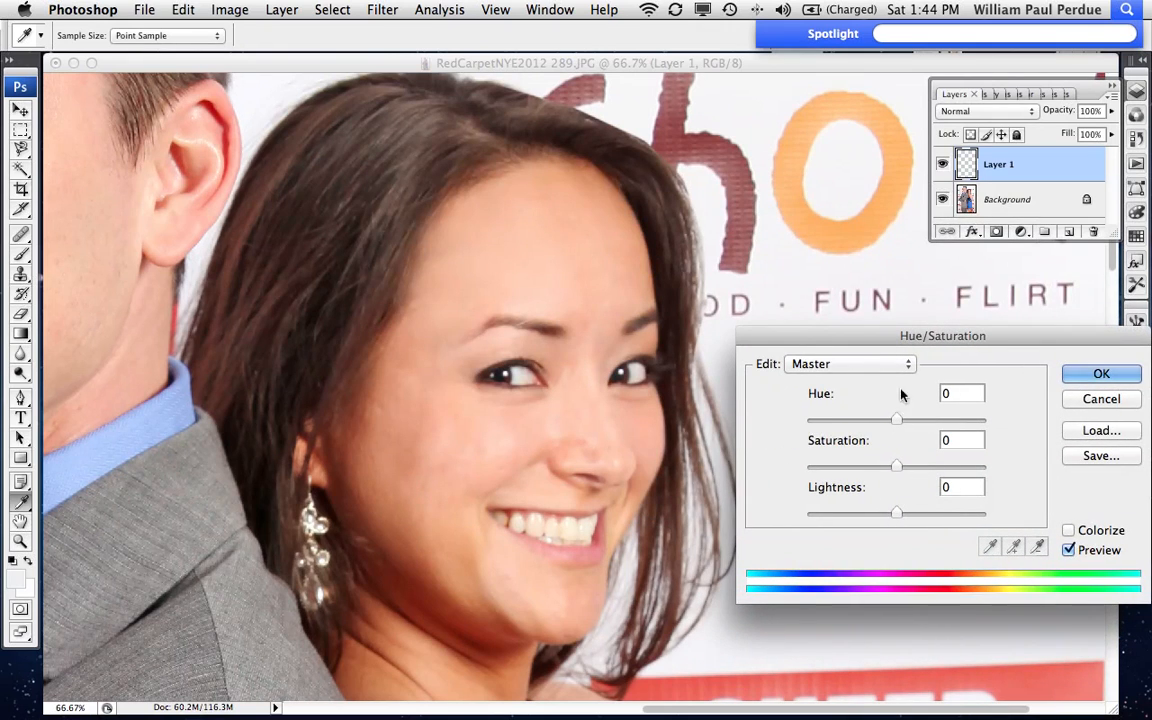
left_click_drag(896, 467, 920, 432)
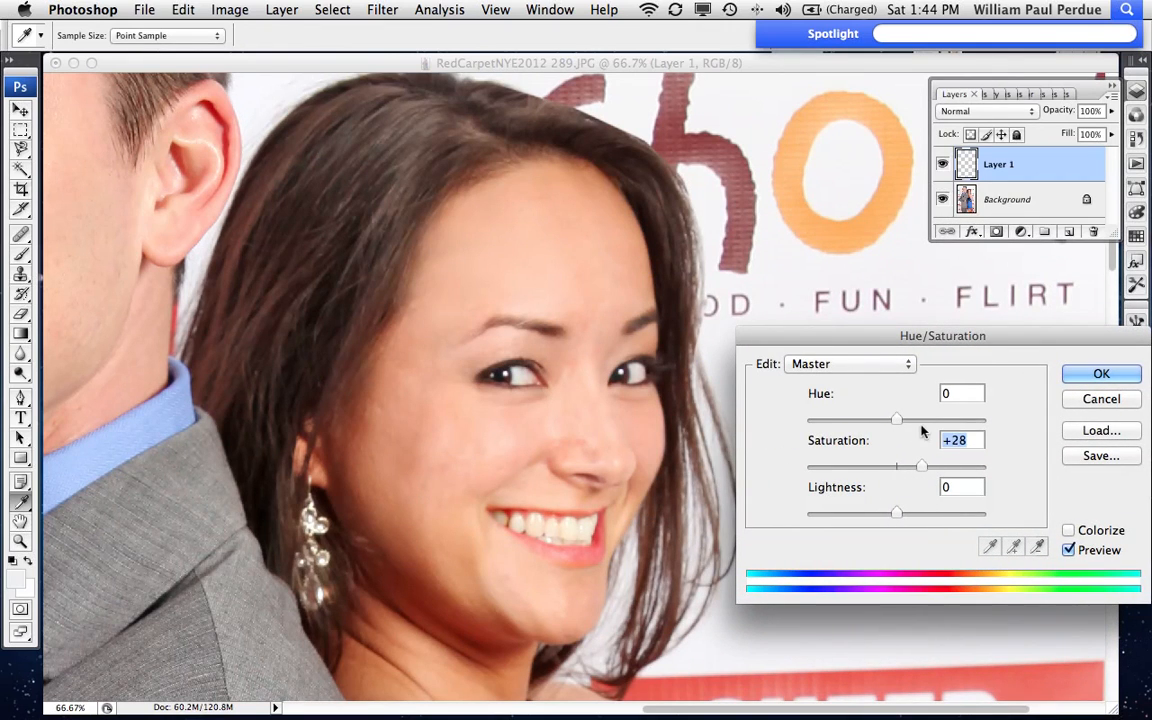
Step: Colorize the lips red with hue 0, saturation 67 and lightness 0, and apply the adjustment
left_click(1103, 530)
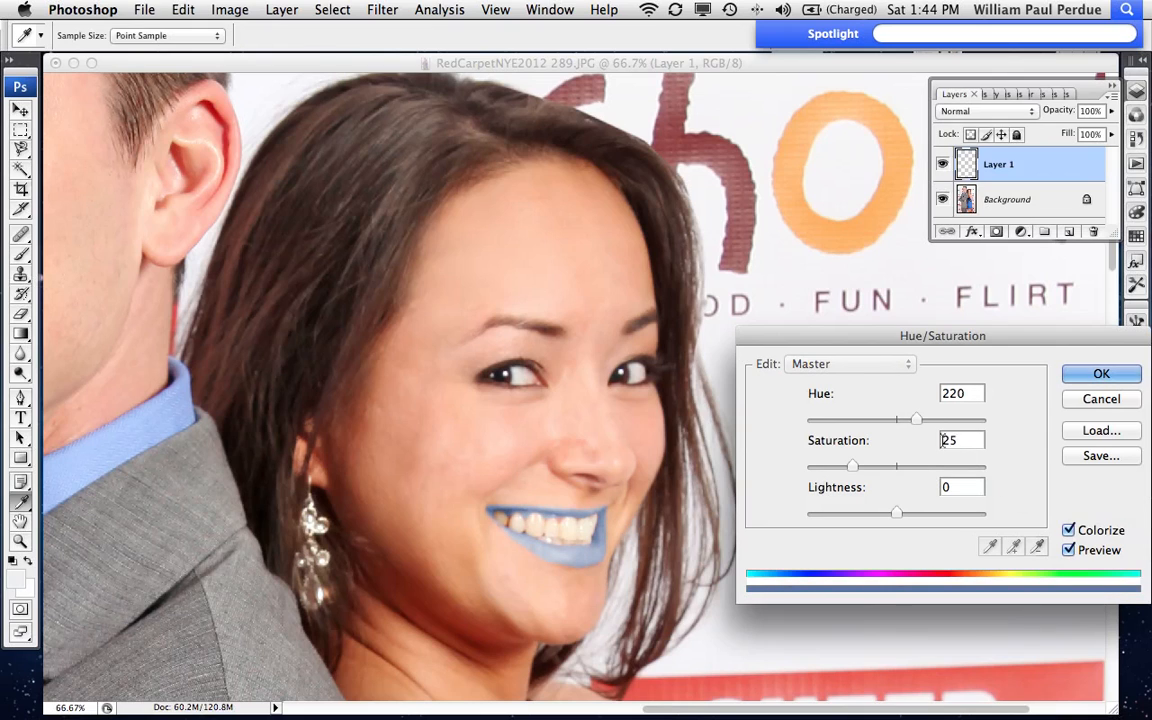
left_click_drag(917, 420, 967, 421)
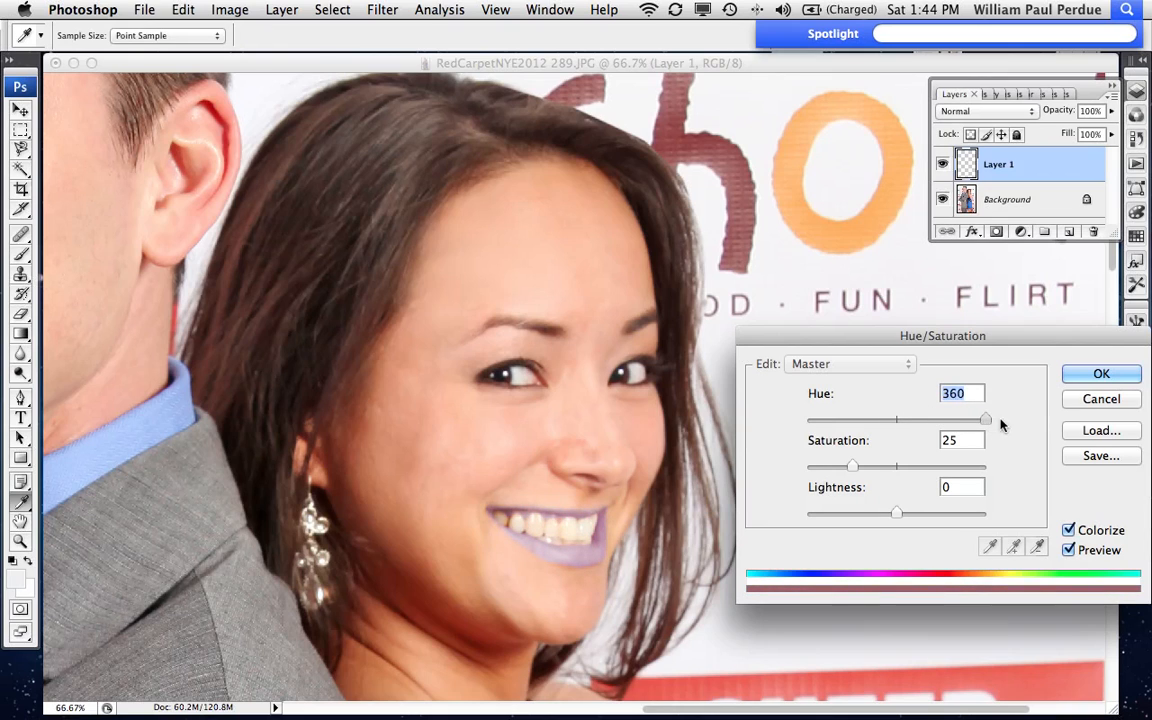
left_click_drag(916, 420, 820, 420)
left_click_drag(852, 466, 910, 466)
left_click_drag(818, 419, 789, 424)
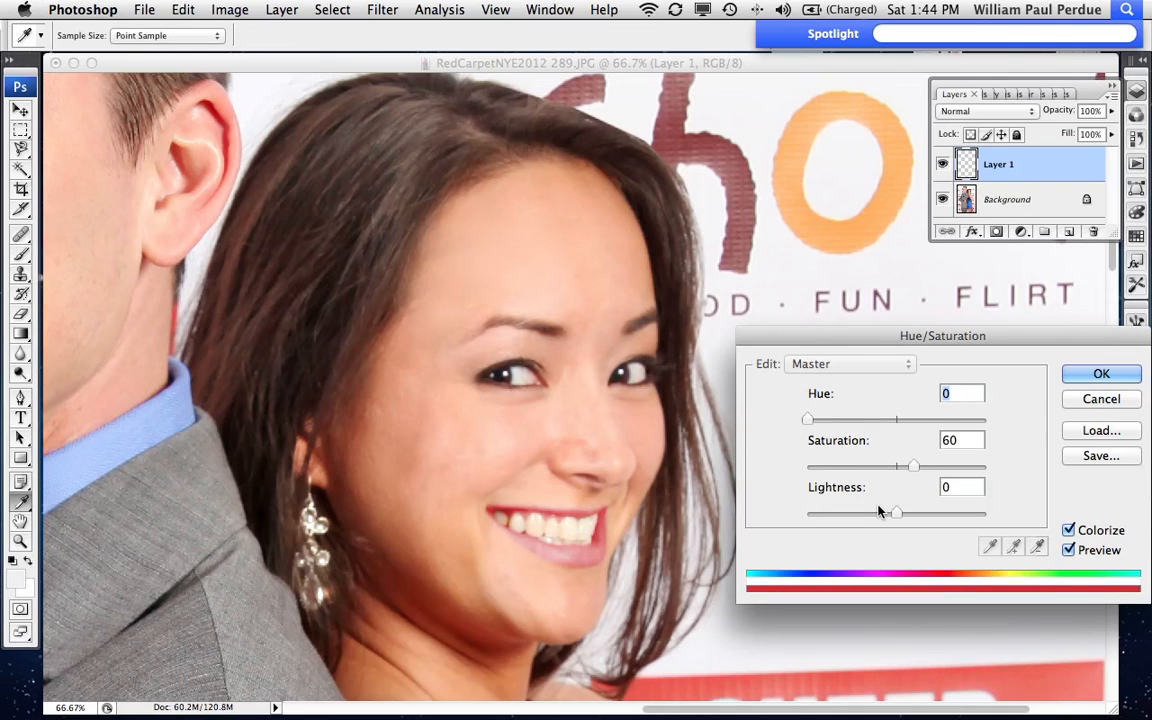
left_click_drag(830, 419, 797, 420)
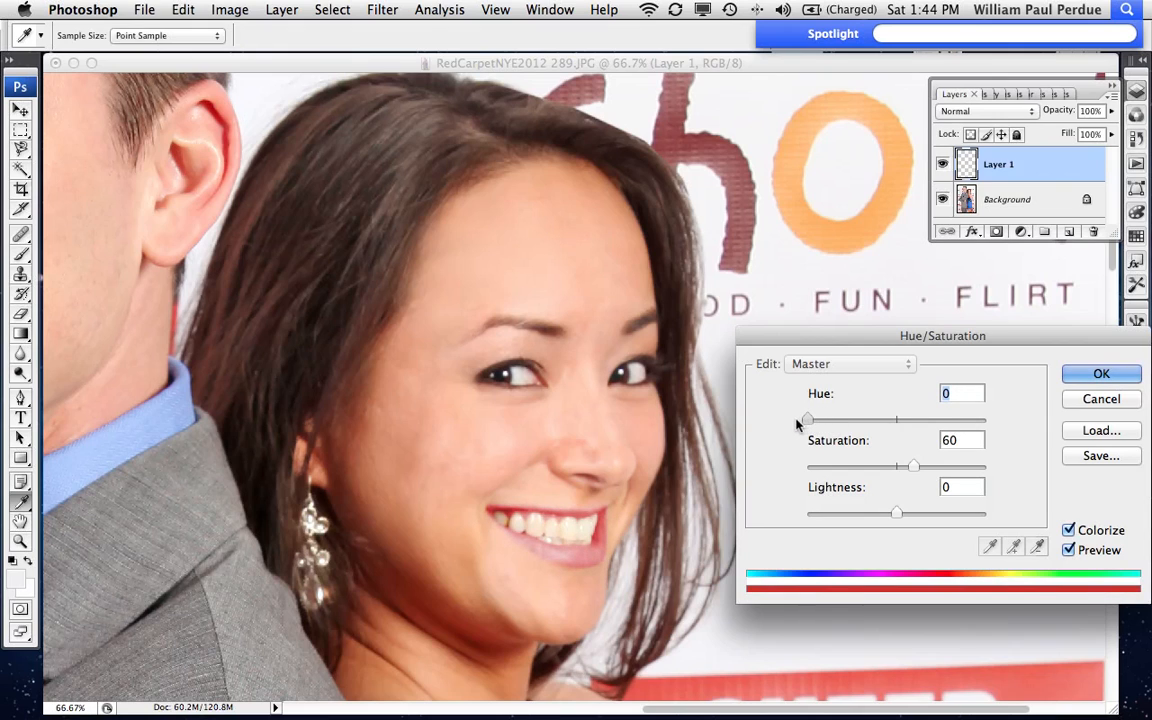
left_click_drag(880, 468, 927, 487)
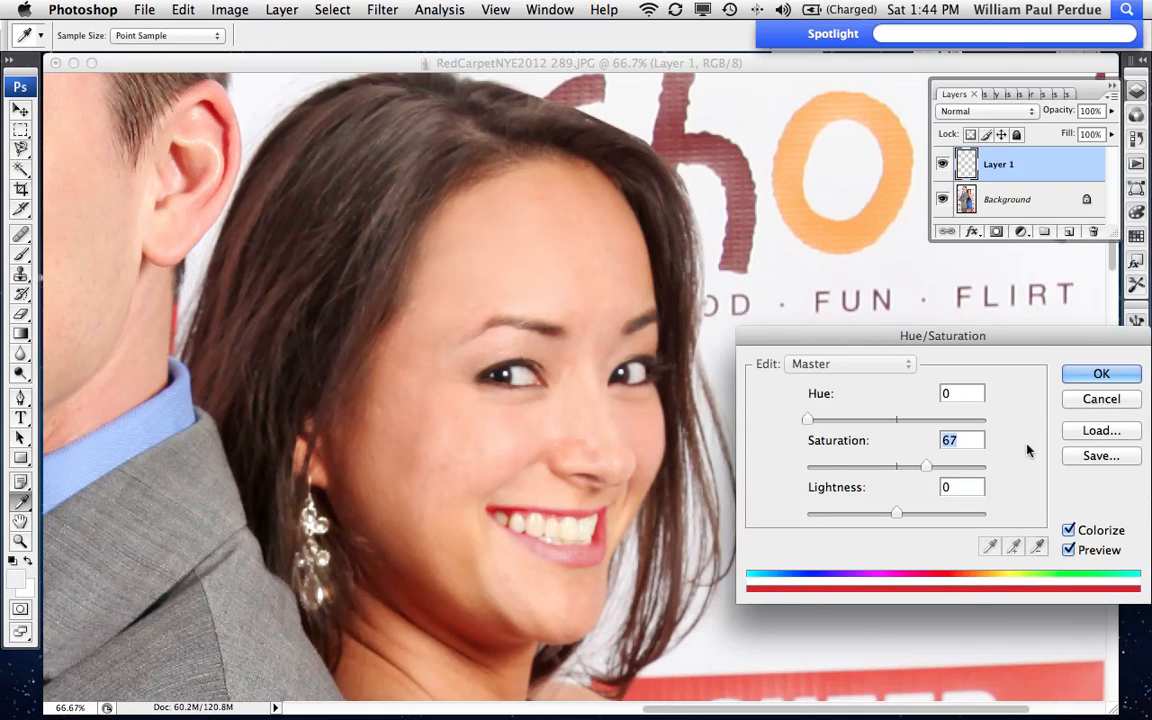
left_click(1108, 372)
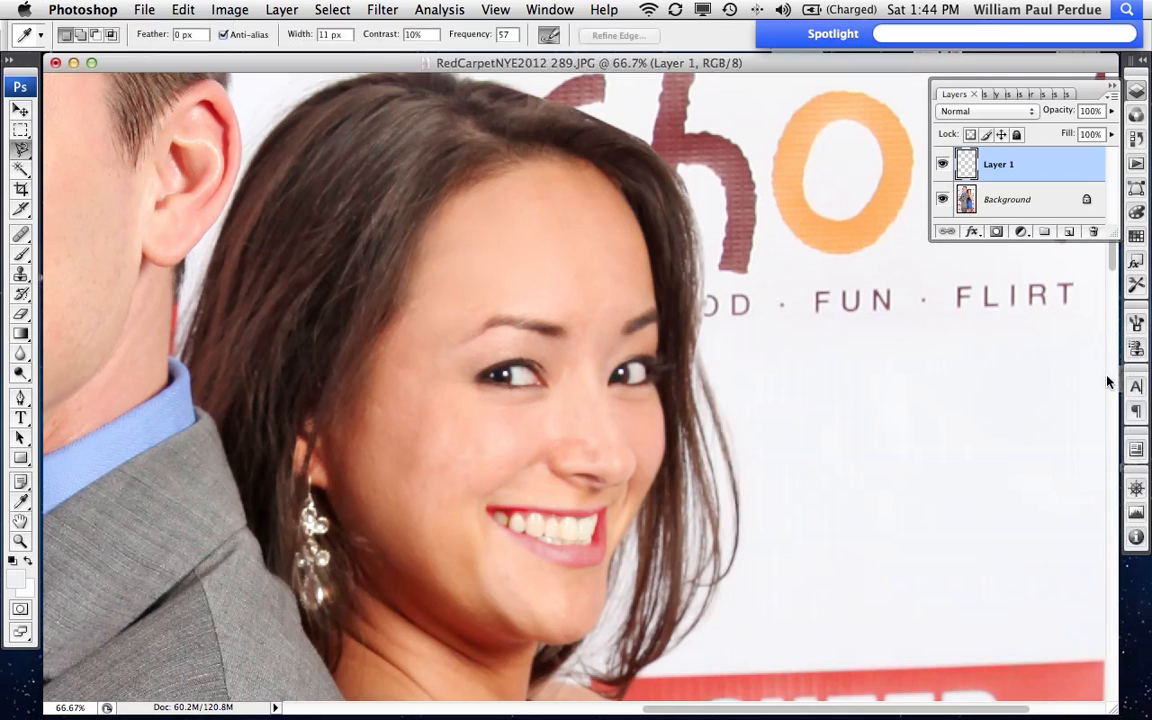
Step: Compare the woman's mouth up close with and without the recolored lip layer
key("super+equal")
key("super+equal")
scroll(649, 504, "down", 5)
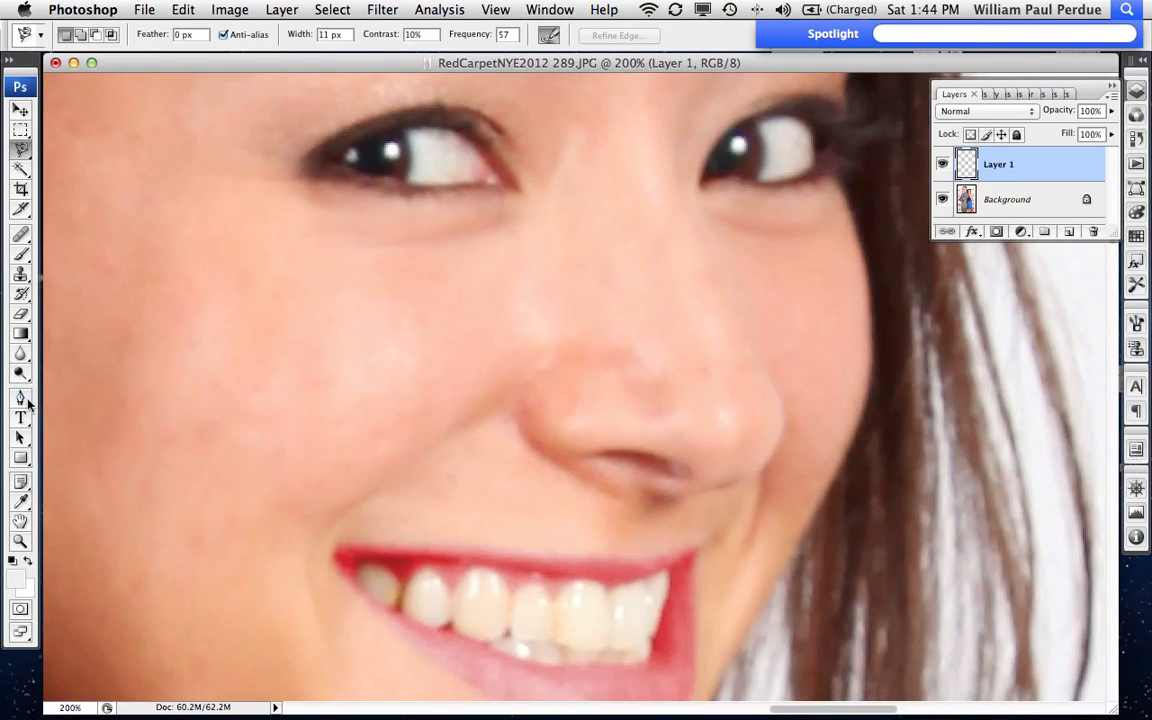
left_click(21, 256)
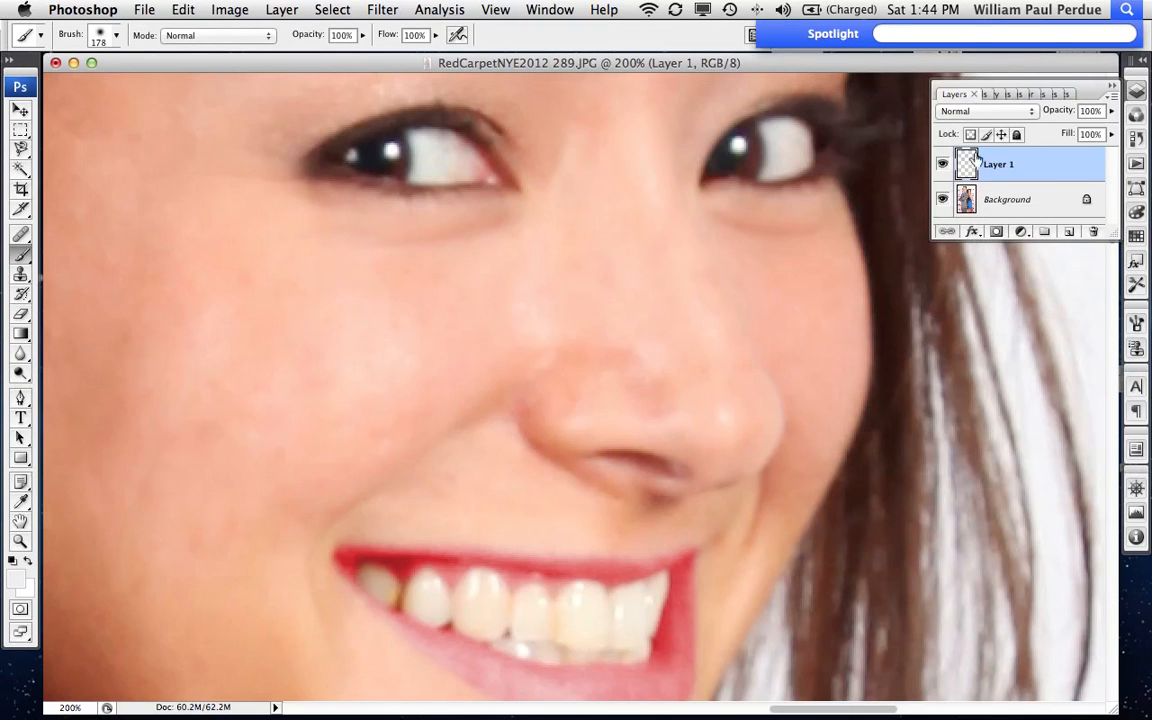
left_click(942, 166)
left_click(942, 166)
left_click(942, 166)
left_click(942, 166)
Step: Try the Darken, Multiply, Color Burn and Linear Burn blend modes on the lip layer
left_click_drag(867, 303, 864, 85)
left_click(972, 111)
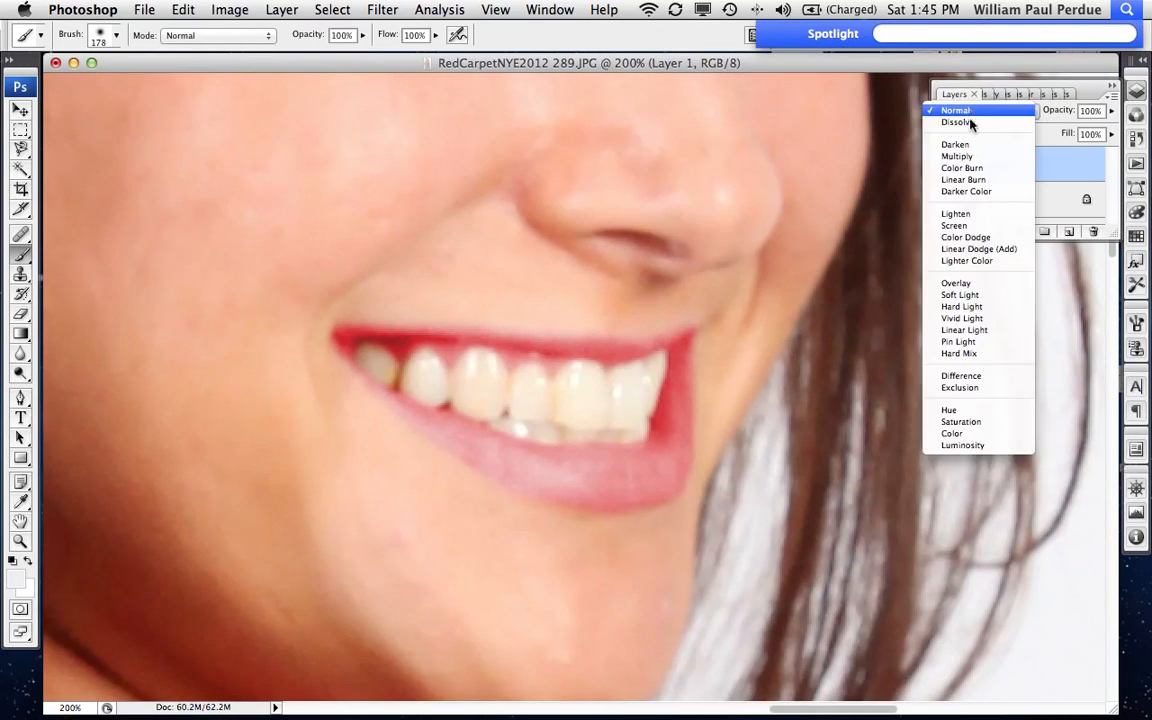
left_click(974, 146)
left_click(975, 113)
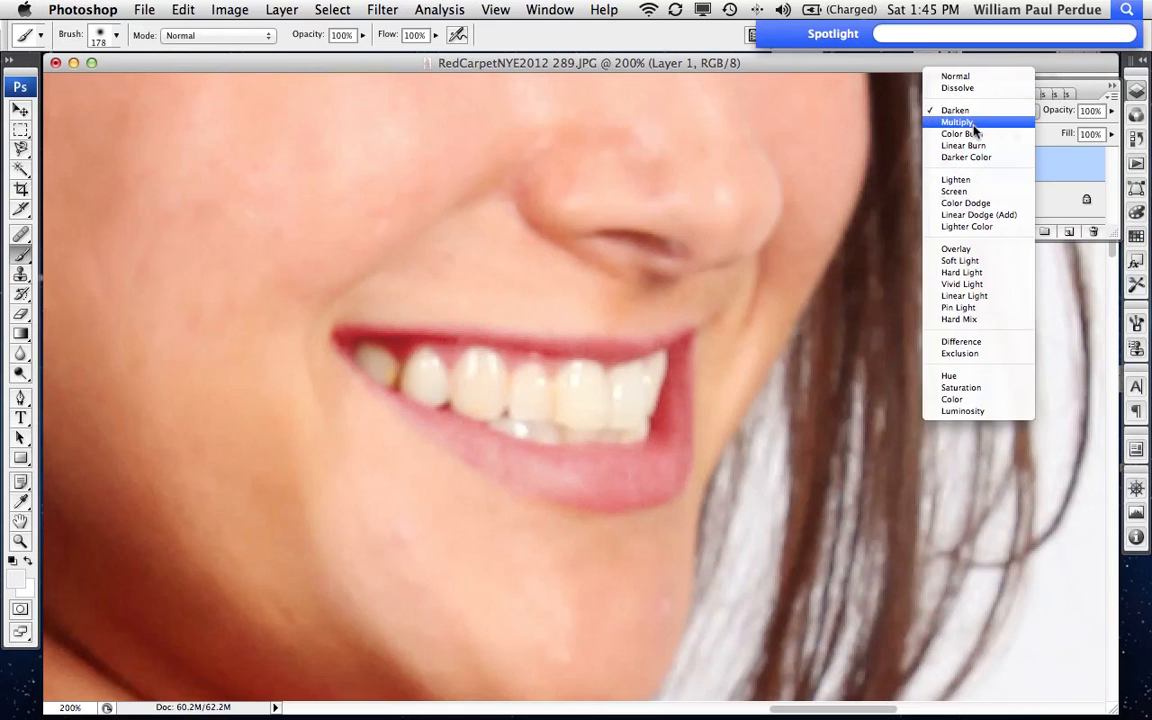
left_click(976, 126)
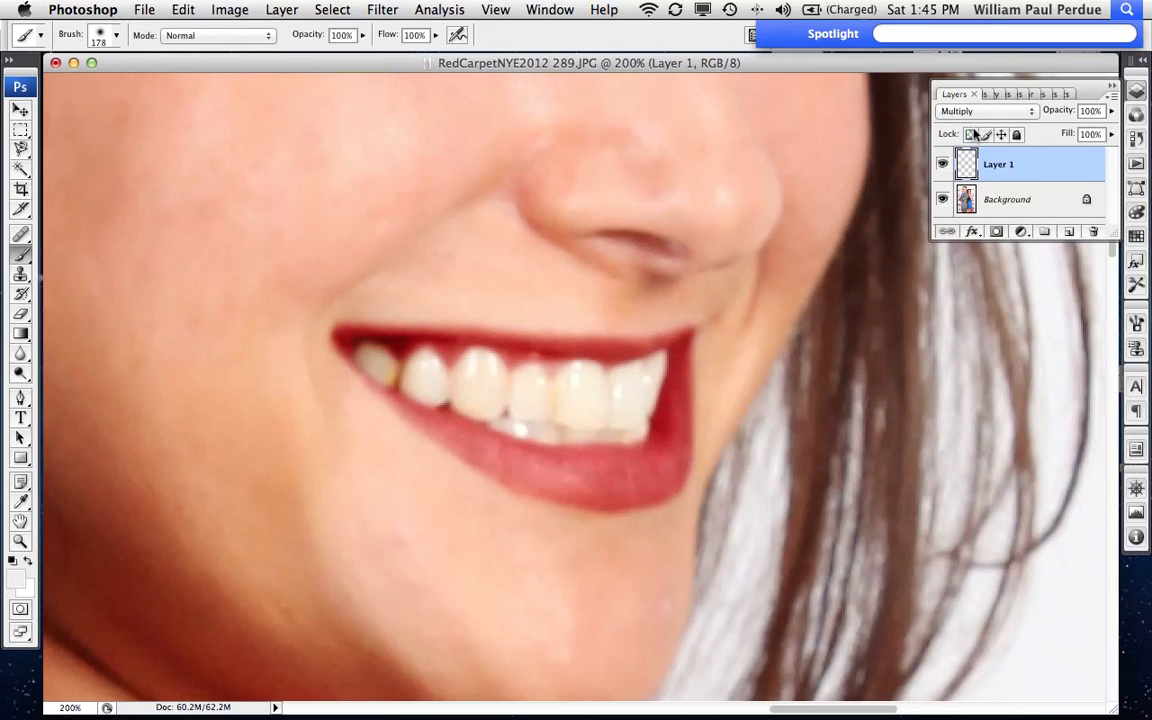
key("super+minus")
key("super+minus")
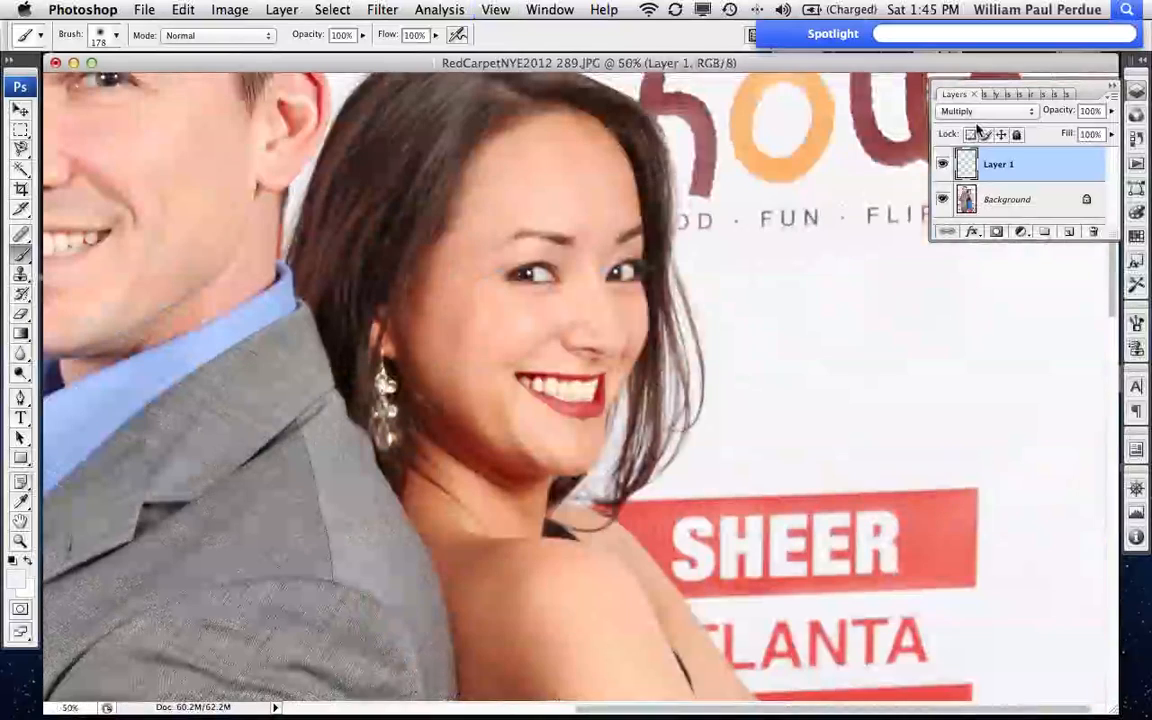
left_click(978, 111)
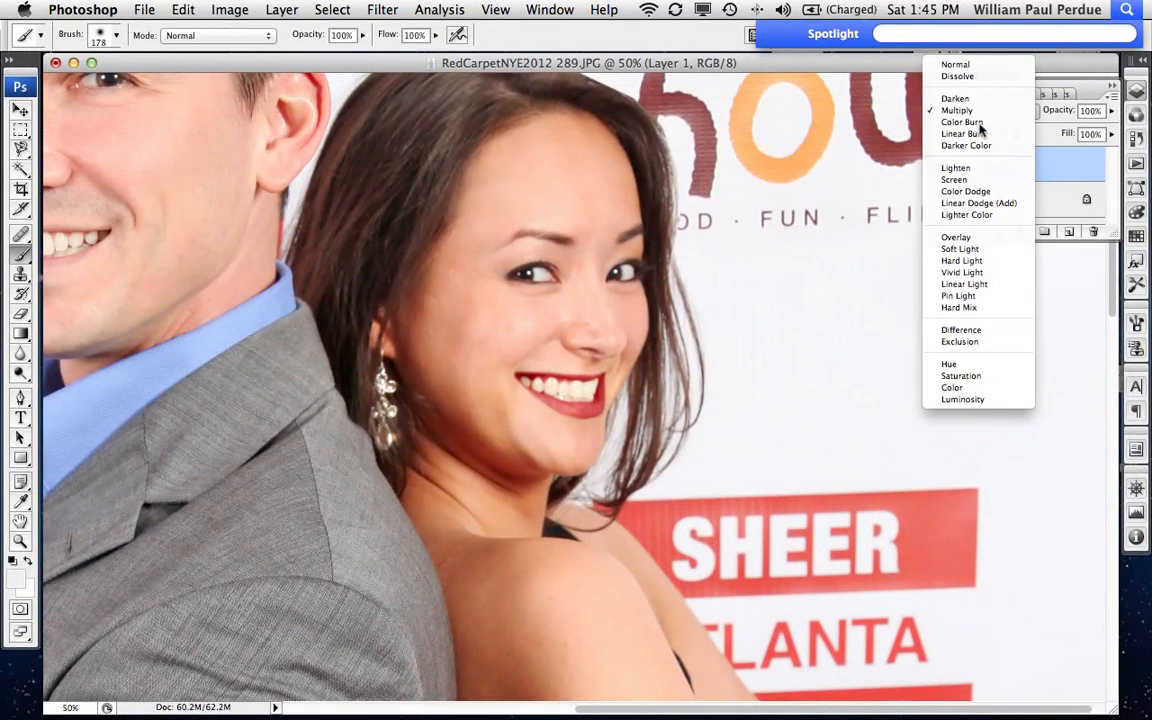
left_click(975, 122)
left_click(970, 111)
left_click(982, 122)
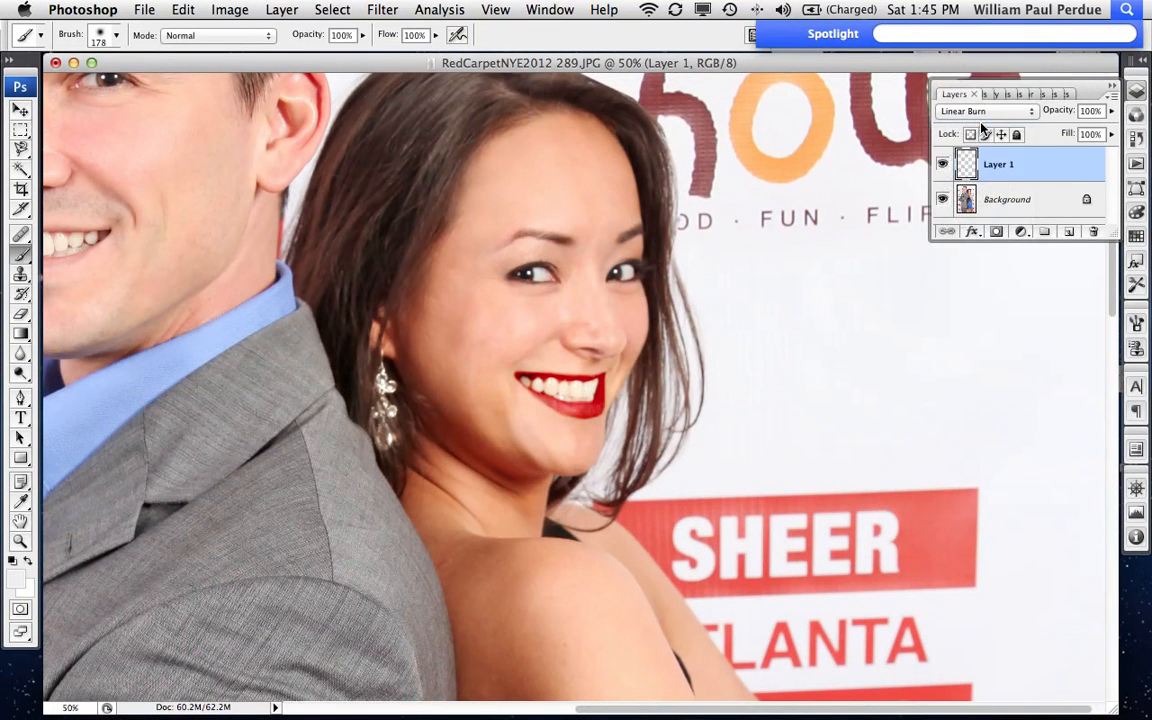
Step: Set the lip layer's blend mode to Darker Color and compare the face with the layer hidden and shown
left_click(980, 111)
left_click(981, 124)
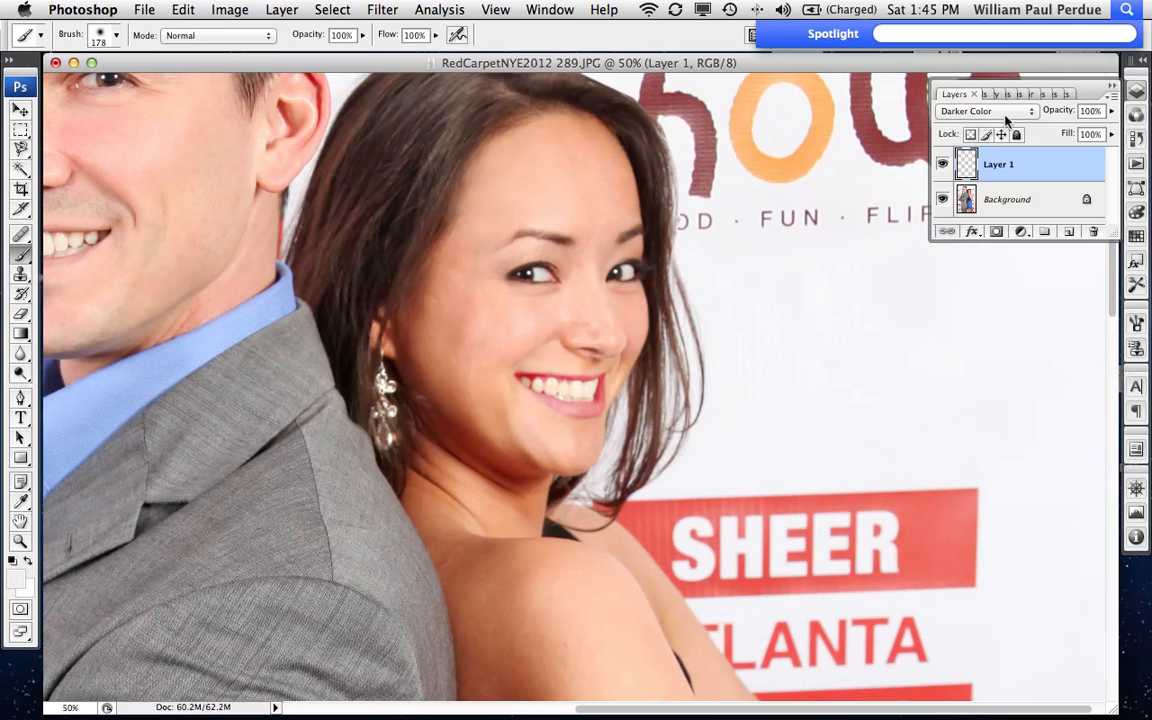
left_click(943, 166)
left_click(943, 166)
left_click(943, 166)
left_click(943, 166)
Step: Try the Lighten blend mode on the lip layer and return it to Darker Color
left_click(968, 112)
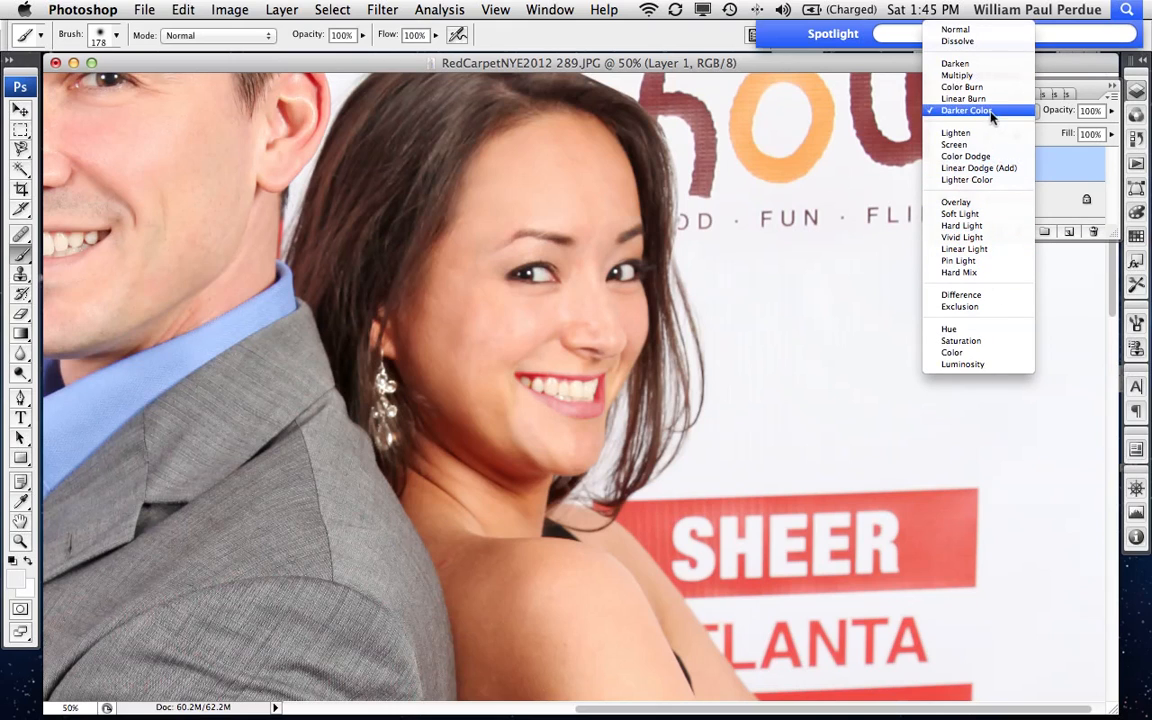
left_click(986, 133)
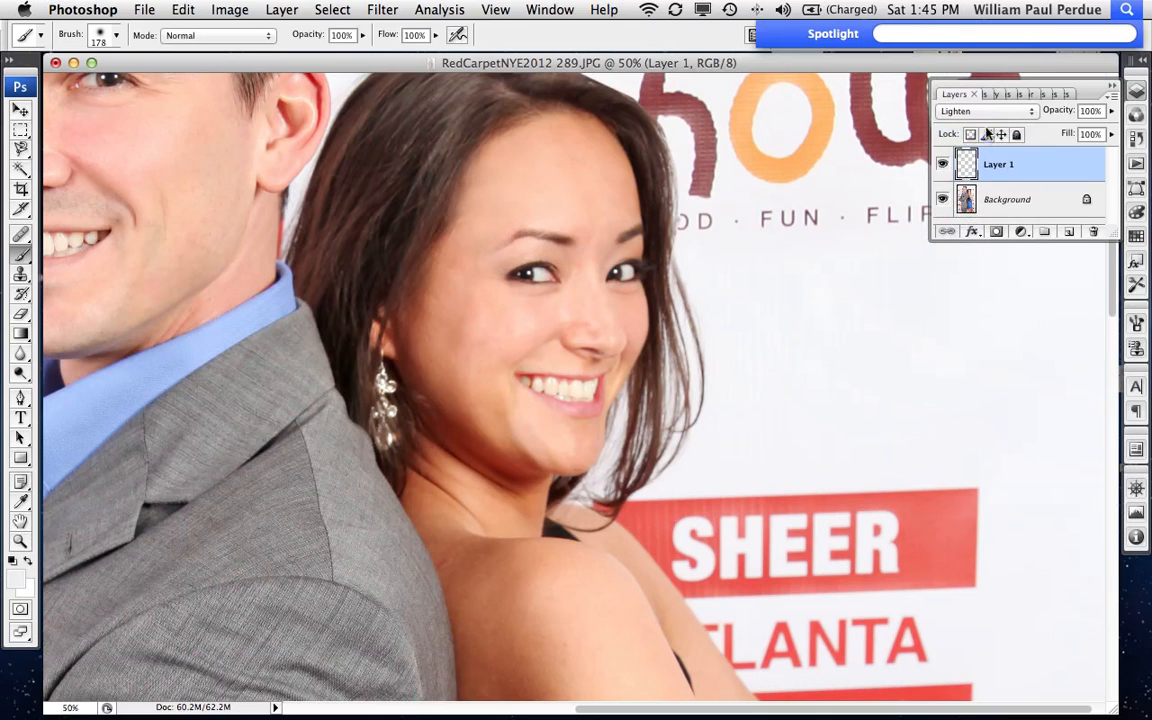
left_click(943, 165)
left_click(965, 111)
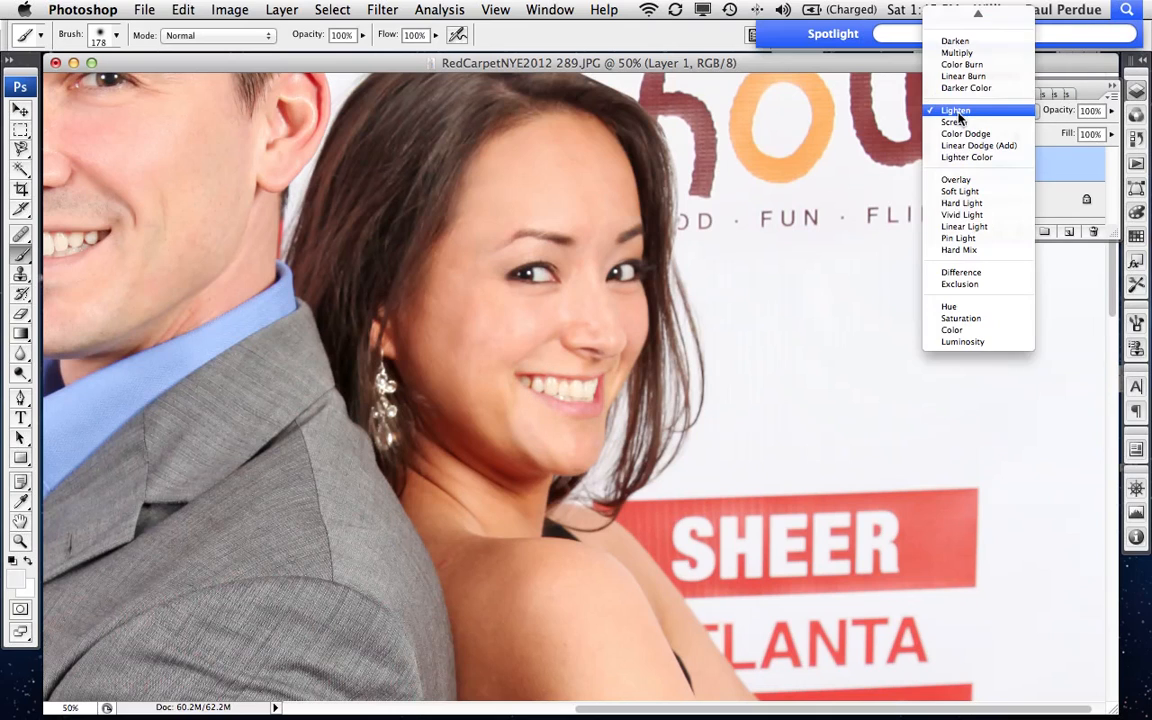
left_click(960, 97)
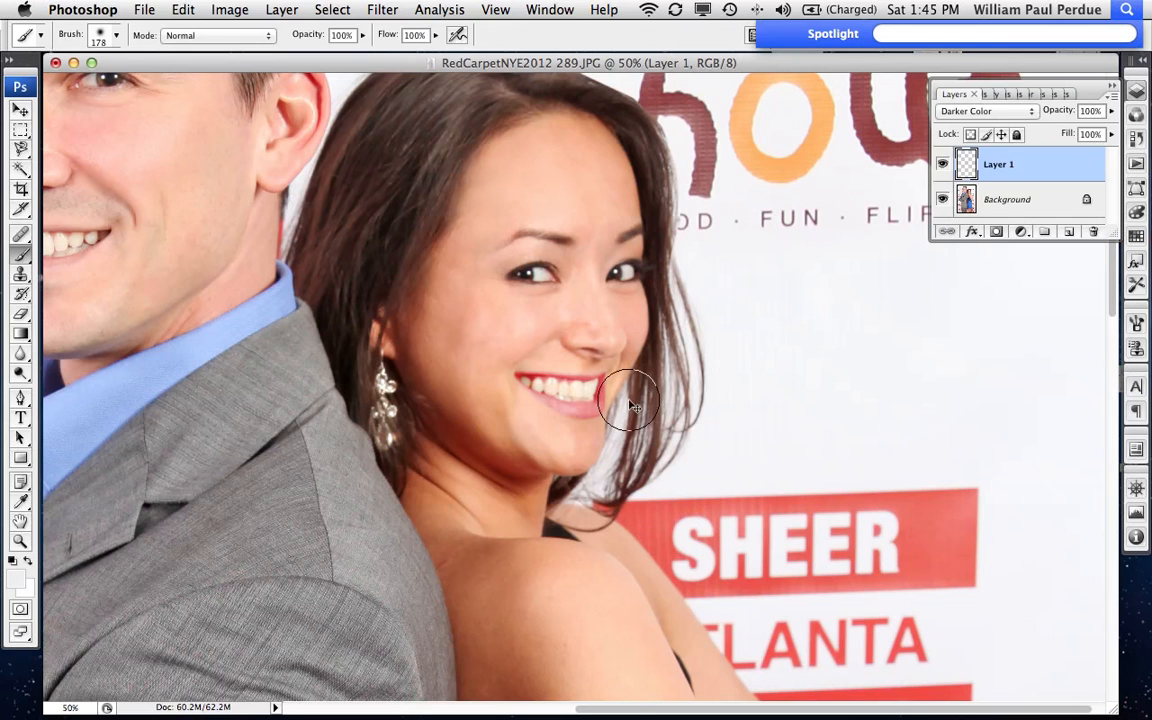
Step: Reduce the lip layer's opacity to 72% with the mouth enlarged and add a layer mask to it
key("super+plus")
key("super+plus")
key("super+plus")
key("super+plus")
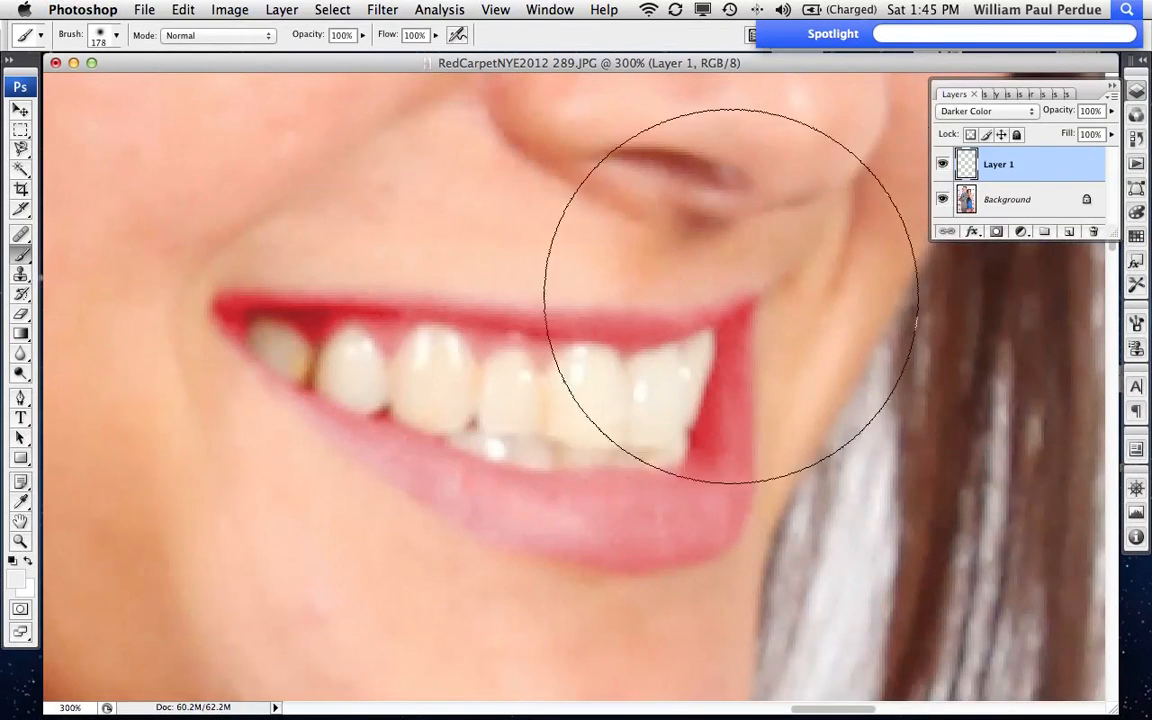
left_click_drag(1071, 118, 1062, 118)
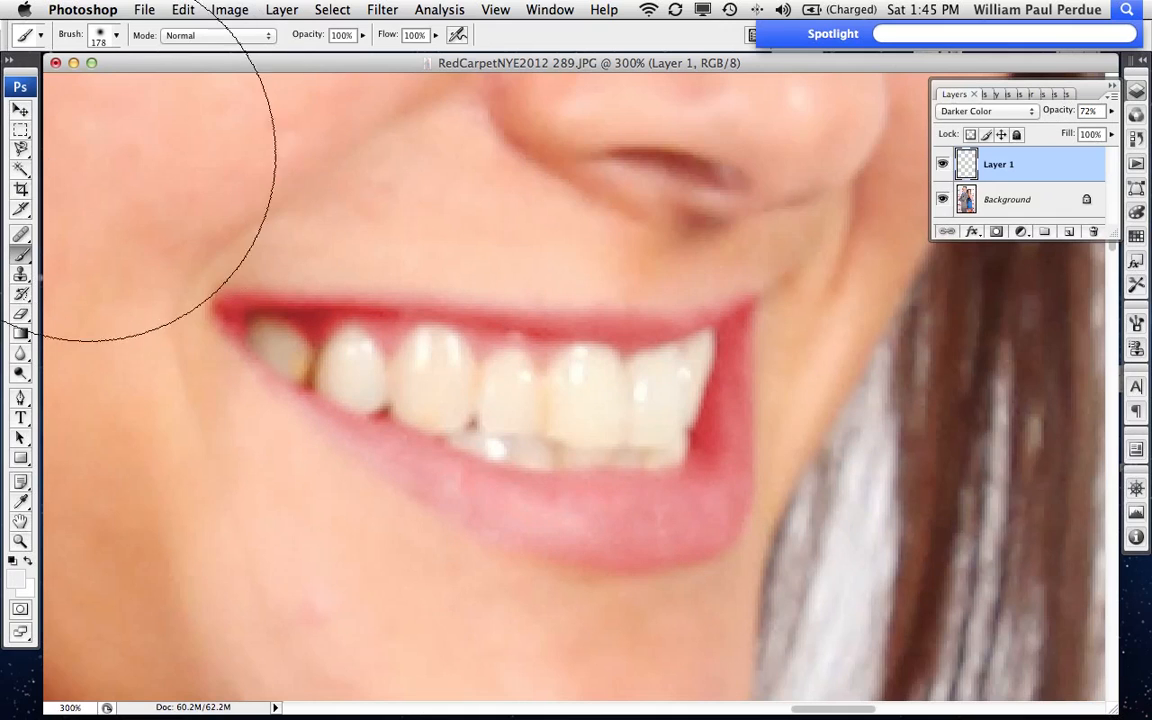
left_click(996, 233)
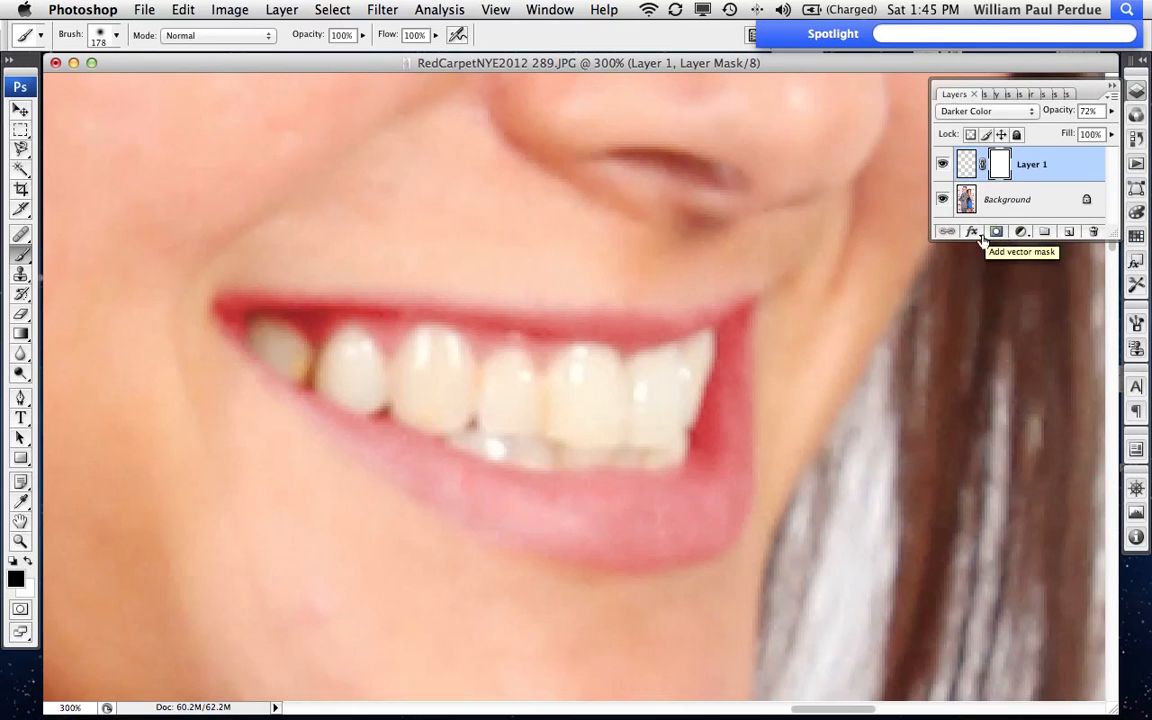
Step: Try masking the lip color over the back teeth with a soft 91 px black brush at 100% opacity
right_click(340, 378)
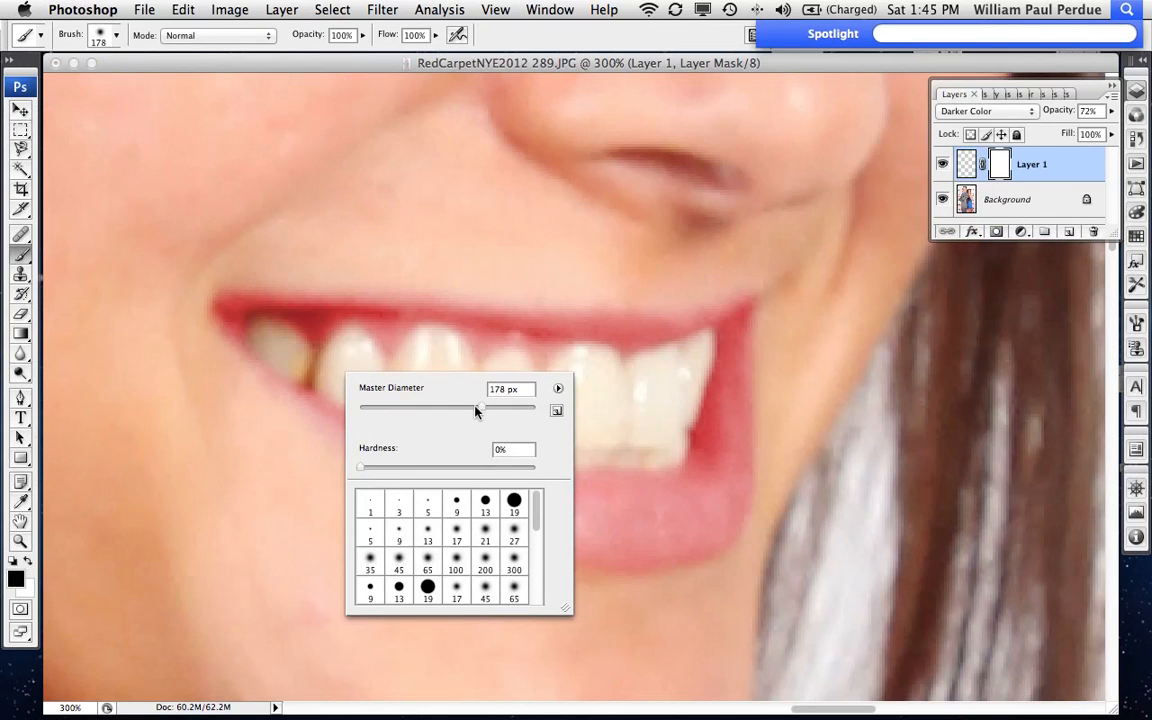
left_click_drag(476, 410, 442, 407)
key("Return")
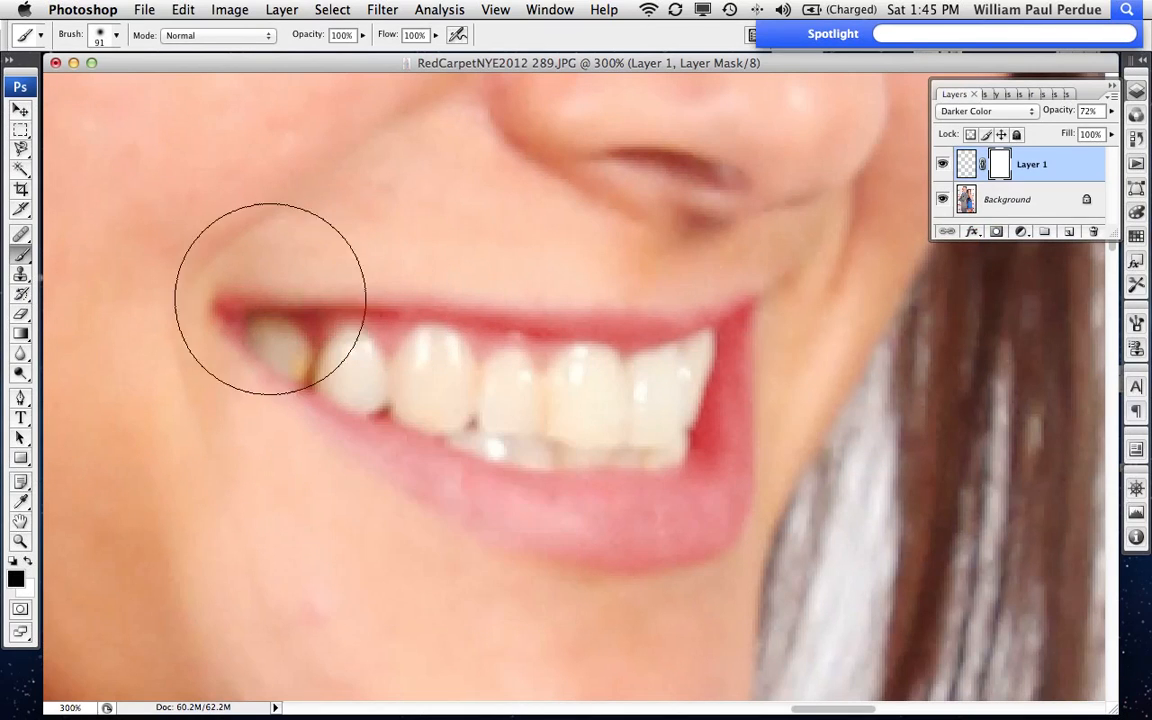
key("super+z")
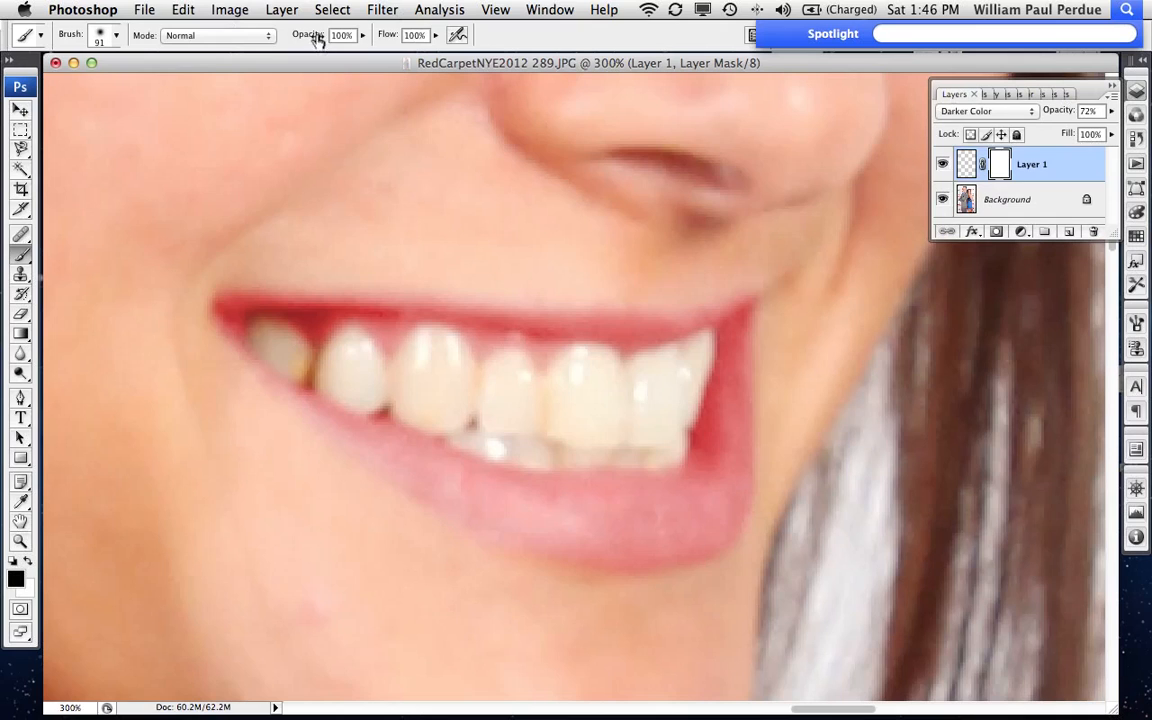
Step: Mask the lip tint off the front teeth with a soft 55 px black brush at 27% opacity
left_click_drag(316, 38, 257, 38)
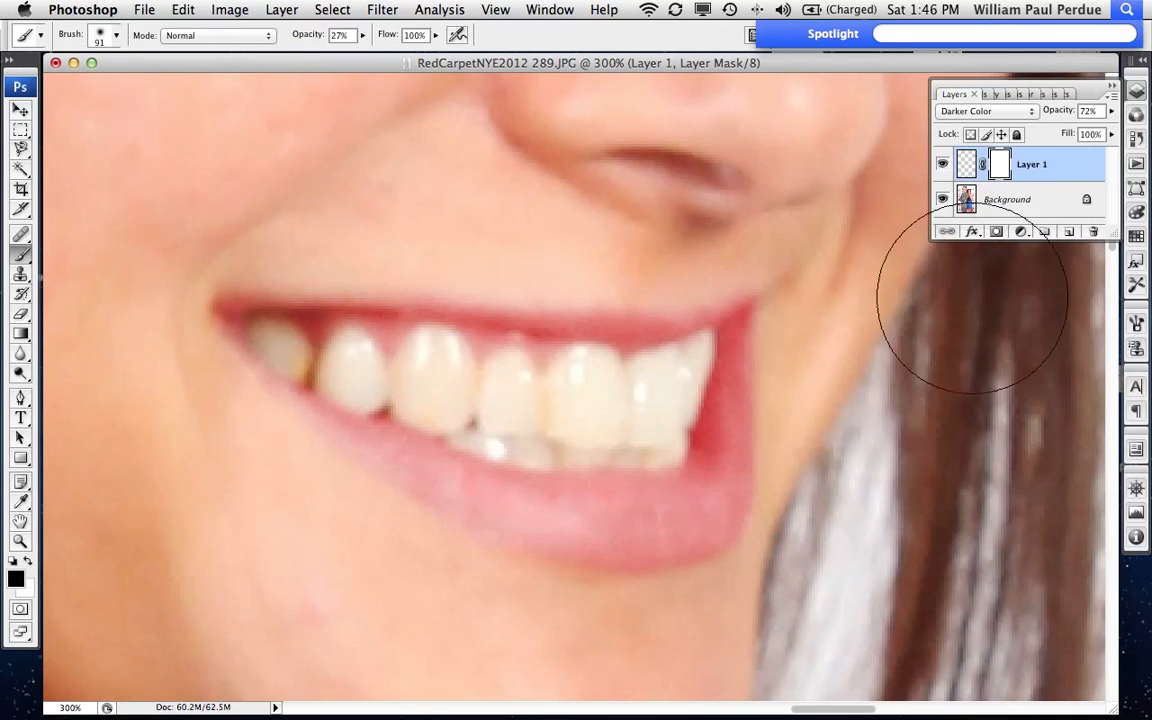
right_click(790, 395)
left_click_drag(857, 427, 857, 427)
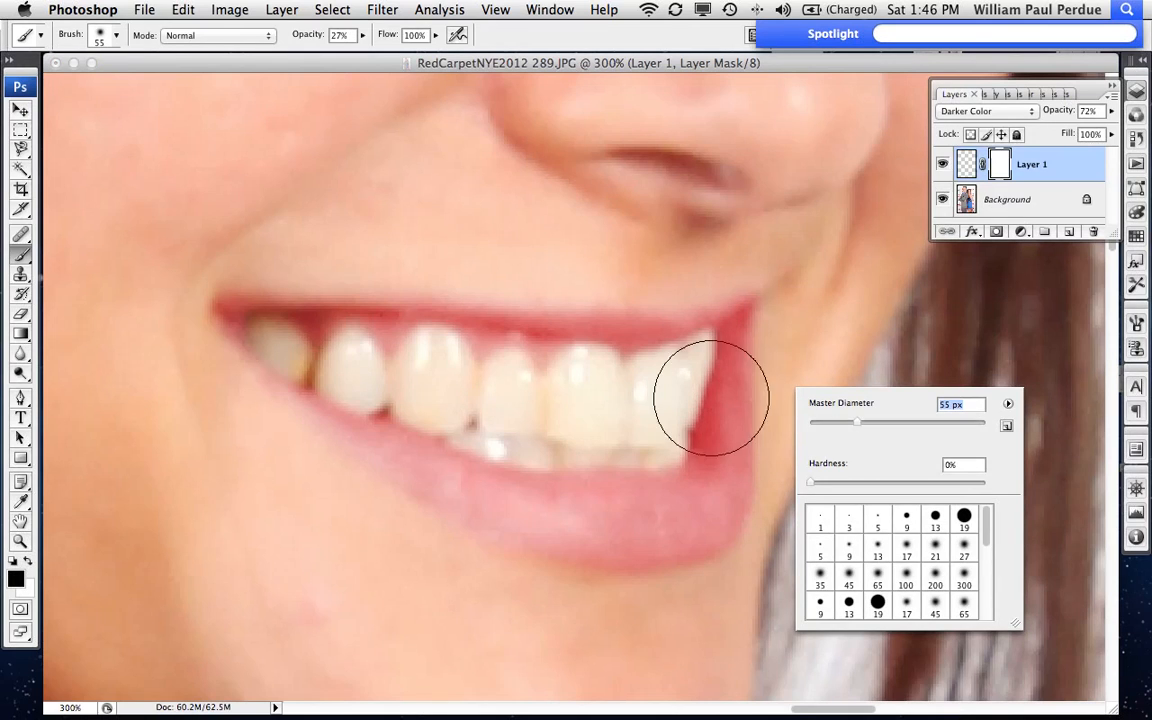
left_click(664, 400)
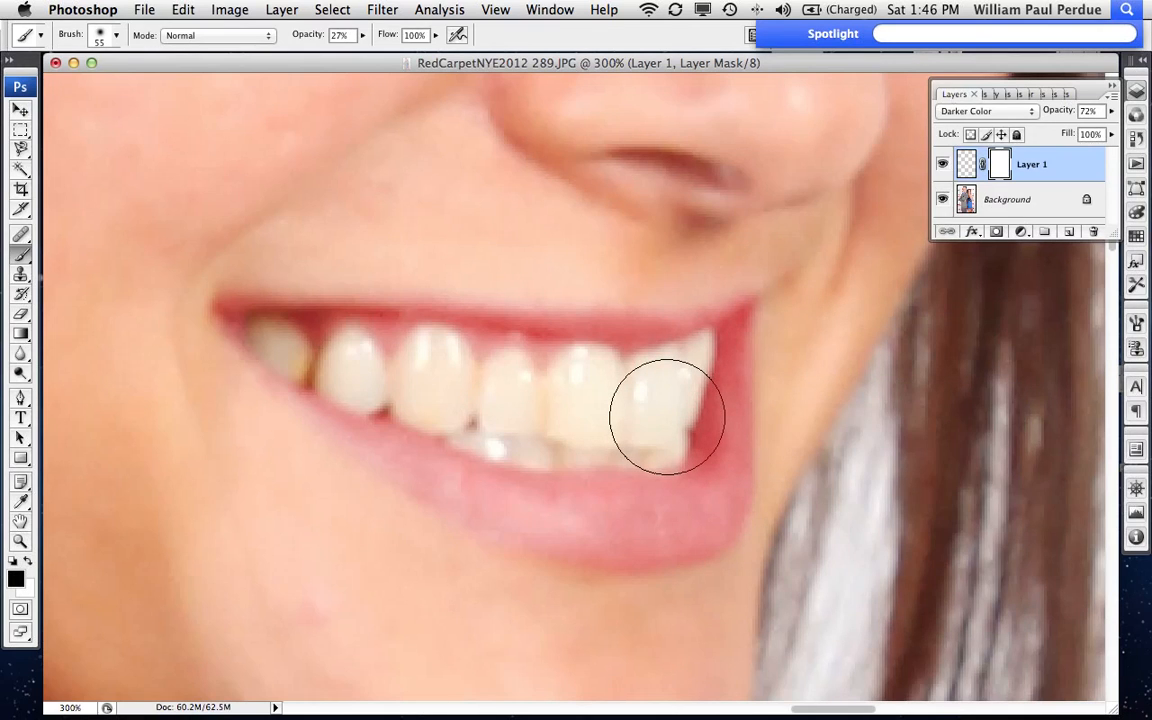
Step: Refine the lip mask along the teeth and lip edges with a 31 px brush, alternating black and white
right_click(890, 337)
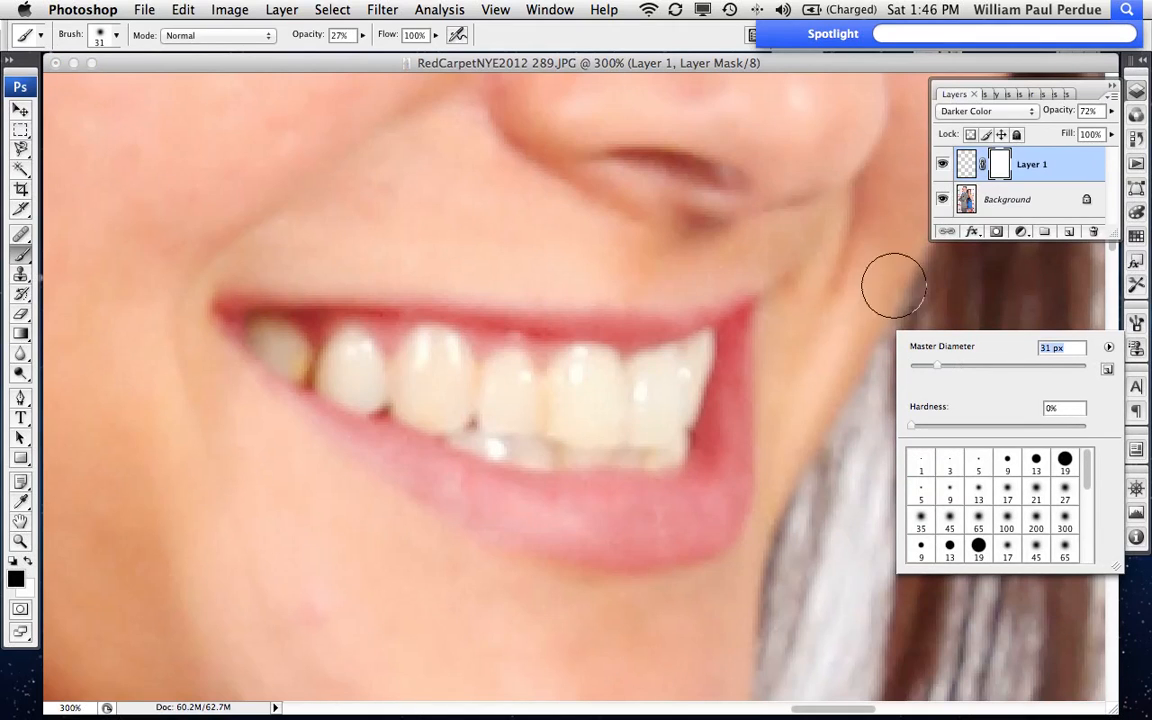
left_click(676, 421)
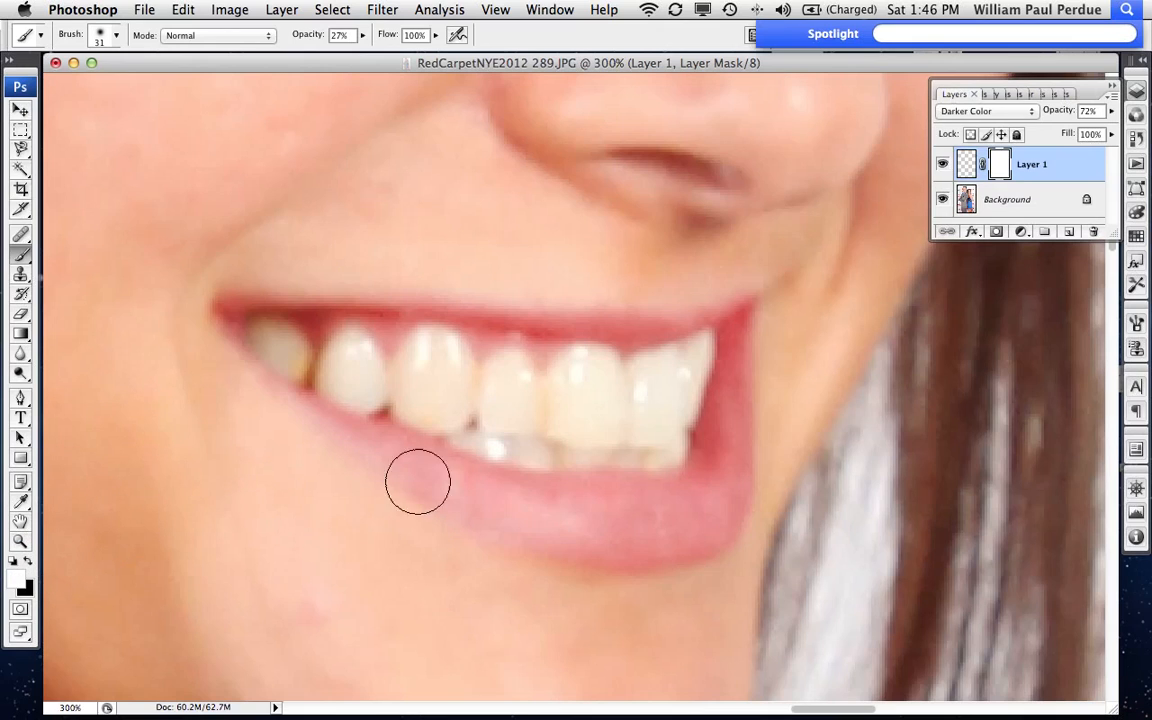
mouse_move(685, 423)
left_mouse_down()
mouse_move(707, 427)
mouse_move(669, 458)
mouse_move(678, 407)
left_mouse_up()
left_click(26, 563)
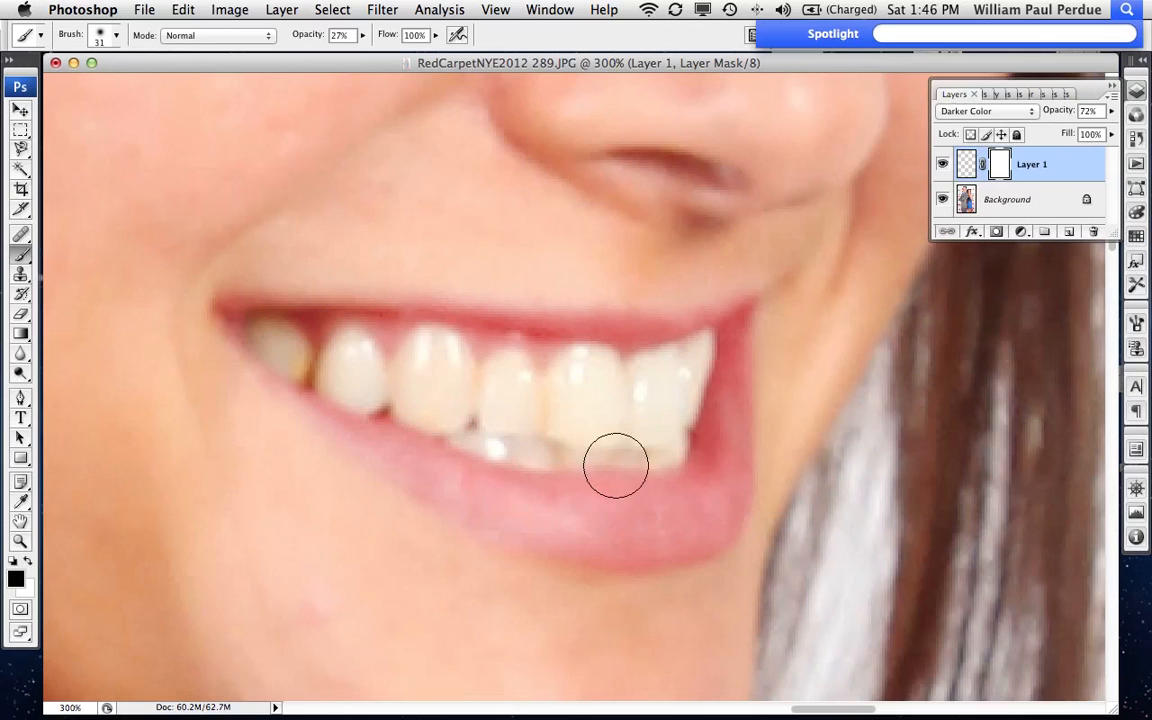
Step: Compare the mouth with the masked lip layer hidden and shown to check the lip color
left_click(946, 172)
left_click(946, 172)
left_click(946, 172)
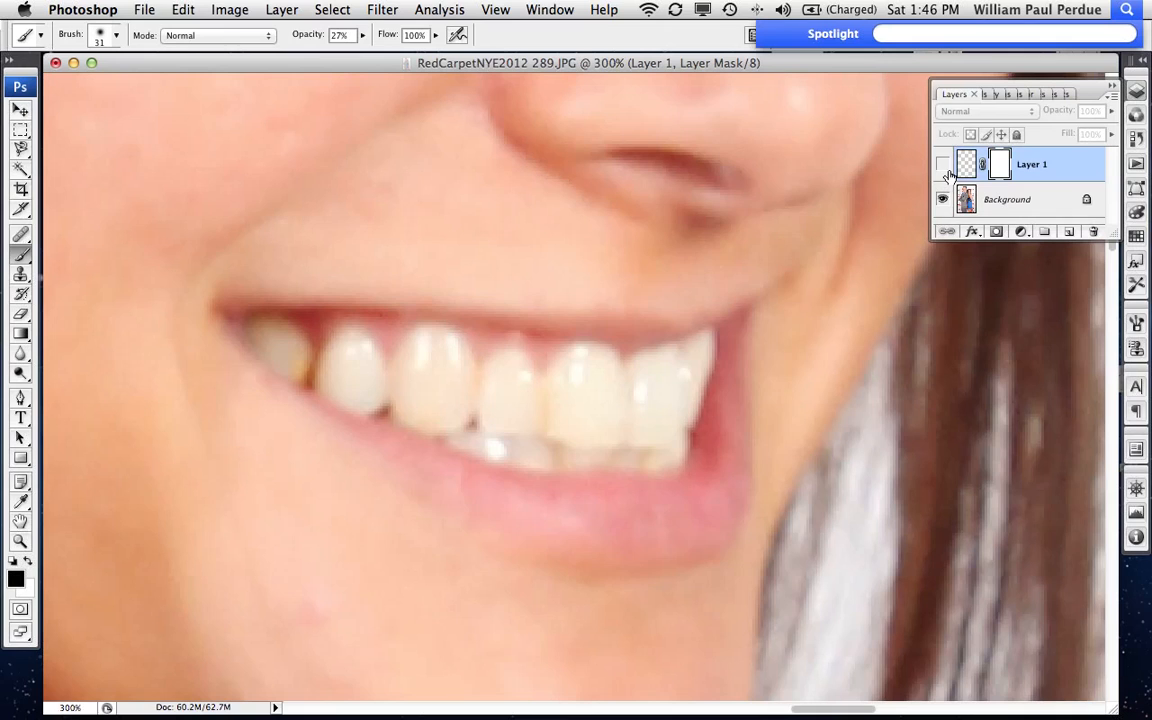
left_click(946, 172)
left_click(946, 172)
left_click(946, 172)
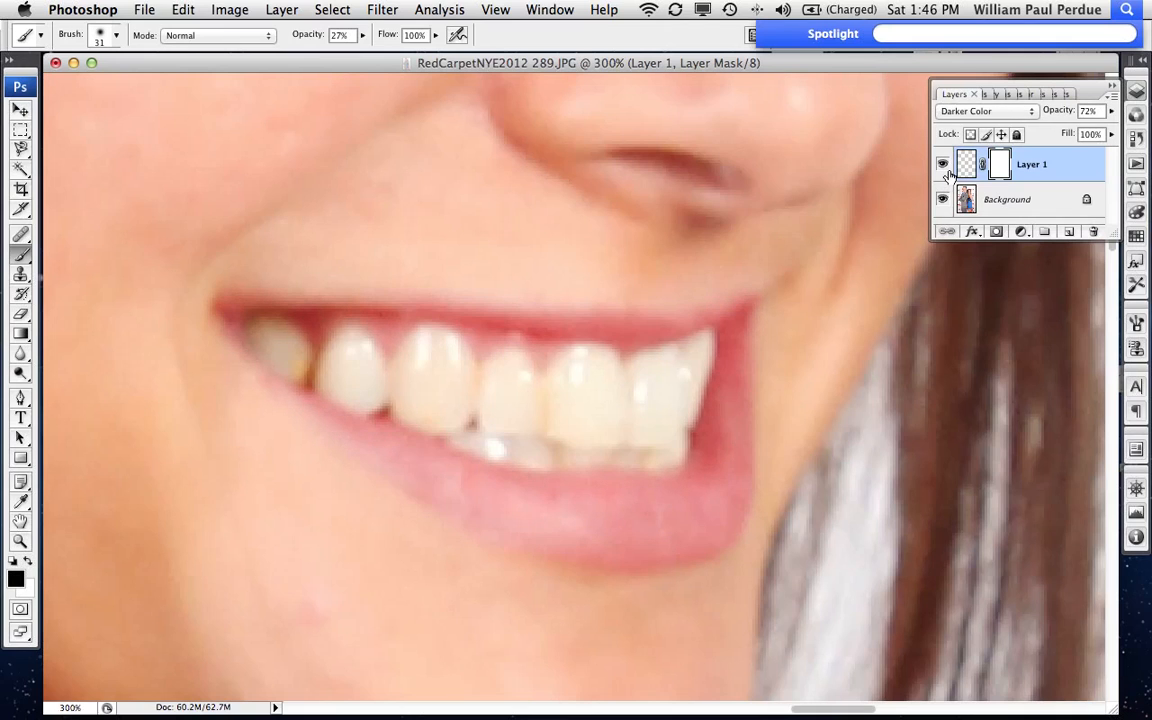
Step: Flatten the masked lip layer into the Background
left_click(450, 9)
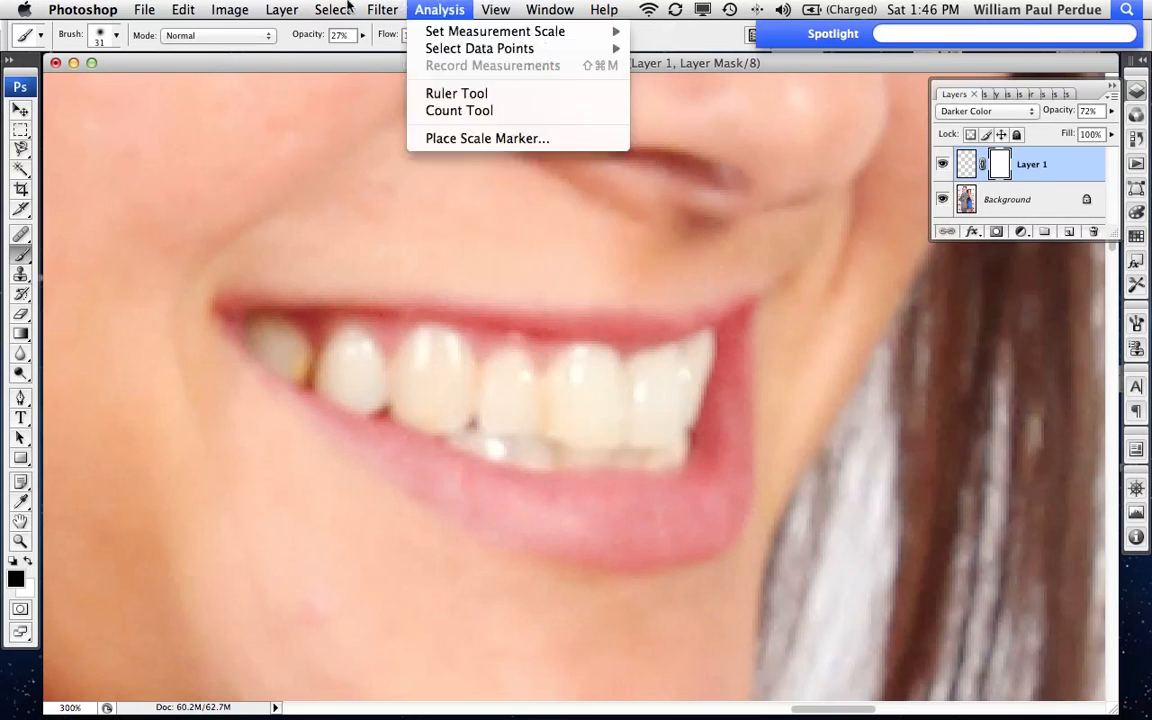
mouse_move(283, 9)
left_click(317, 663)
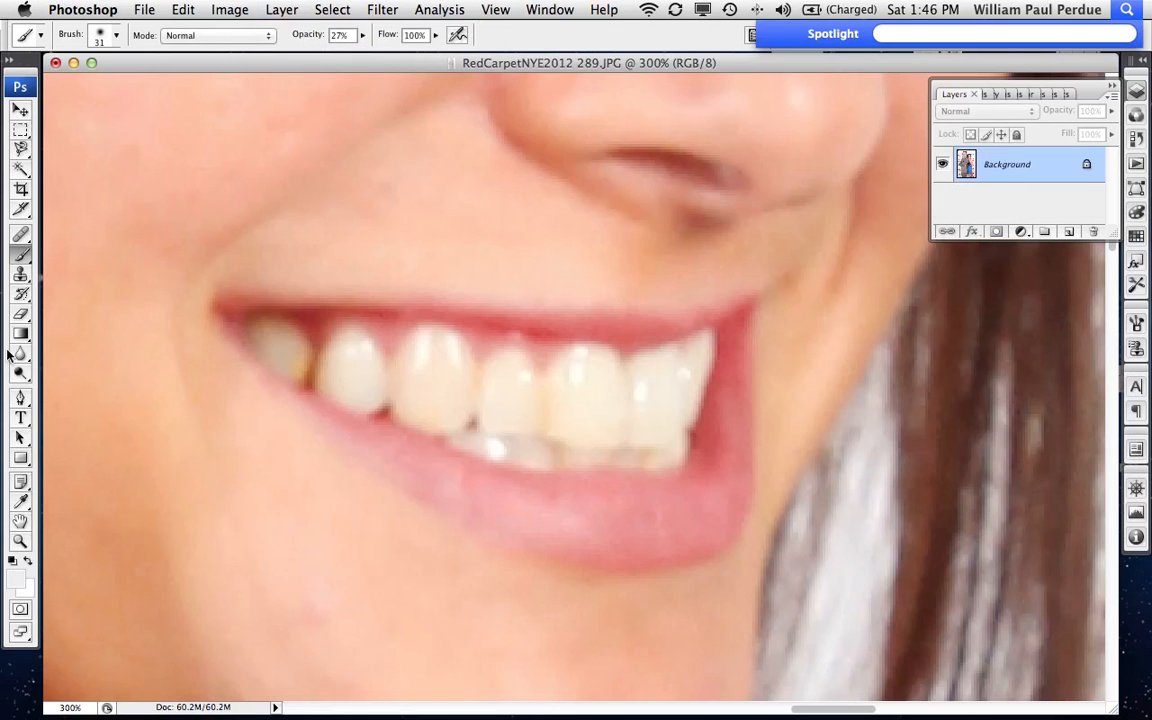
Step: Lighten the discolored edge of the rearmost visible tooth with a soft 19 px Dodge tool on midtones at 24% exposure
left_click(21, 371)
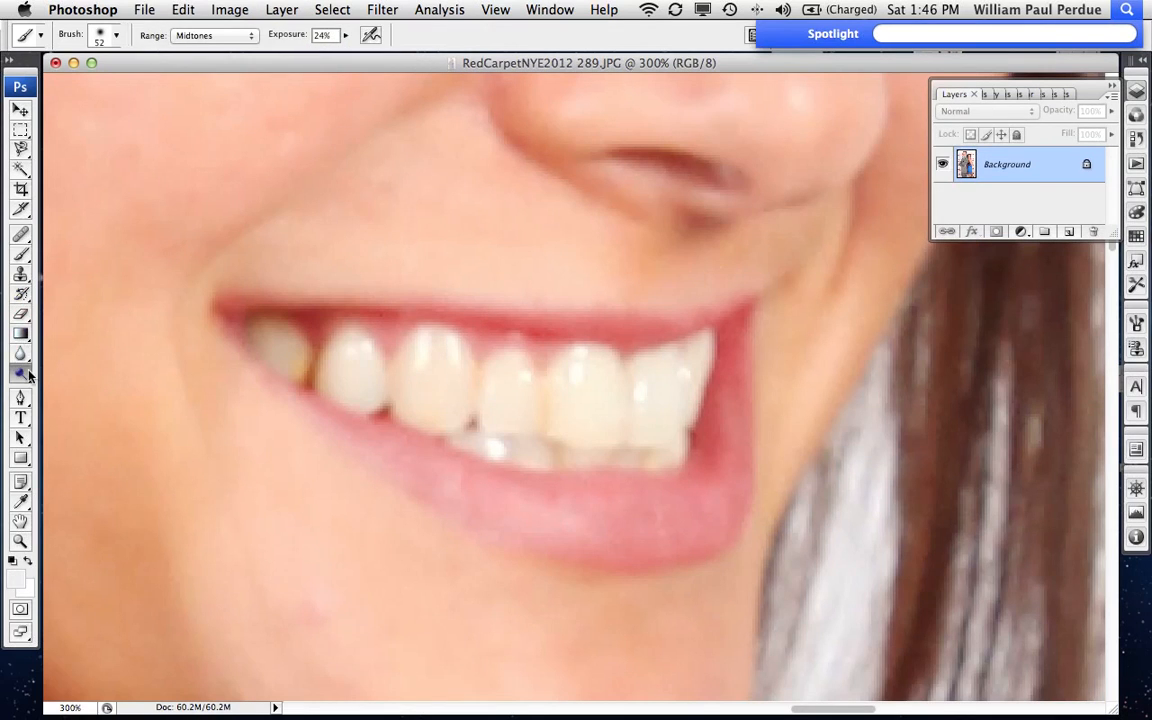
right_click(318, 368)
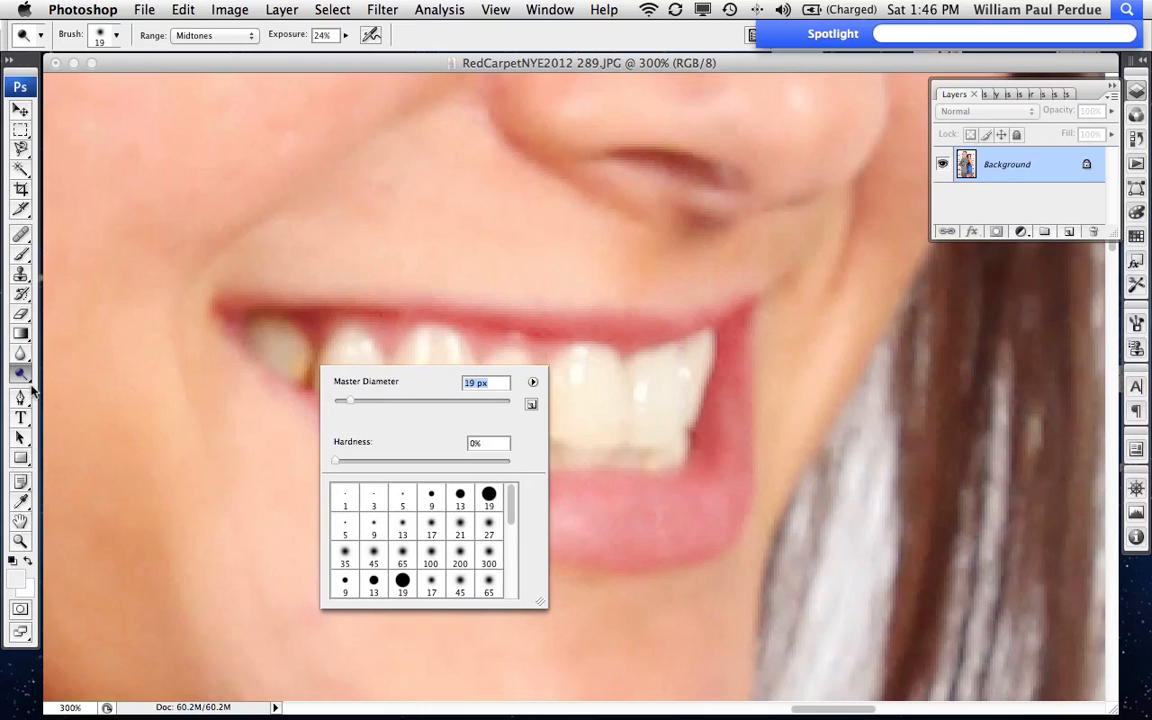
left_click(305, 371)
mouse_move(307, 372)
left_mouse_down()
mouse_move(293, 354)
mouse_move(293, 383)
mouse_move(291, 363)
mouse_move(332, 378)
mouse_move(332, 352)
mouse_move(363, 368)
mouse_move(335, 385)
left_mouse_up()
Step: Try painting light color over the rearmost tooth's yellow edge with the 31 px brush at 27% opacity
left_click(22, 255)
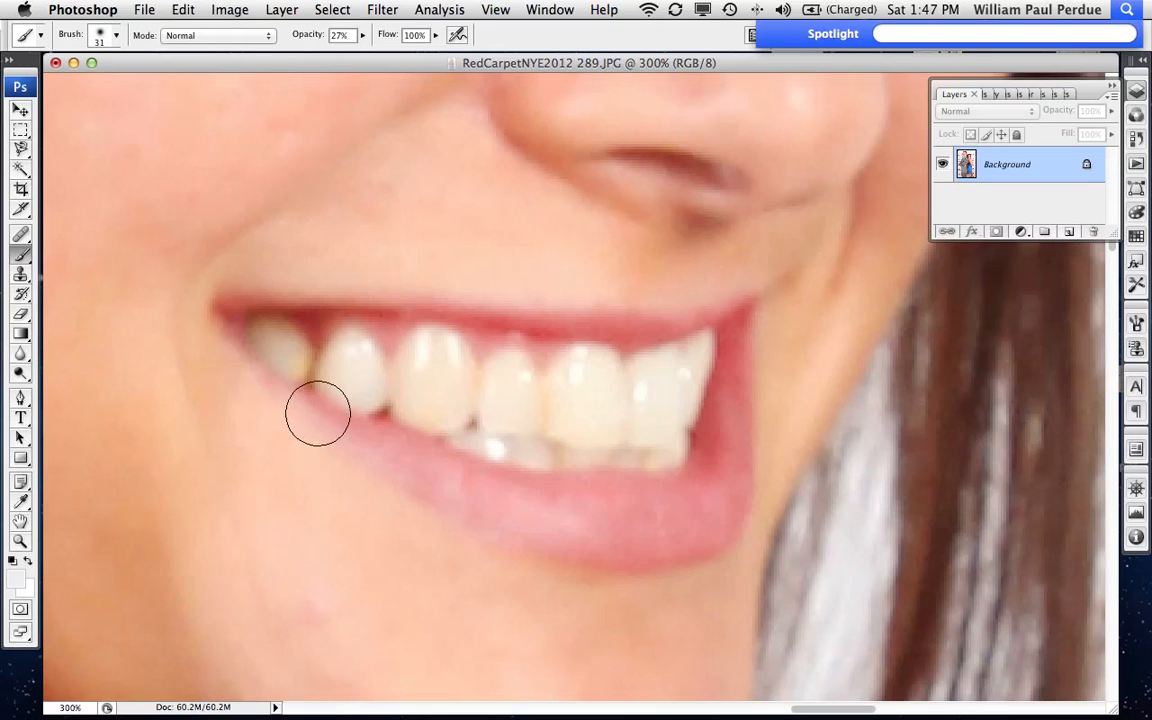
left_click_drag(312, 345, 300, 365)
key("super+z")
Step: Set the brush's blending mode to Hue and try it over the rearmost tooth's yellow edge at 27% opacity
left_click(205, 36)
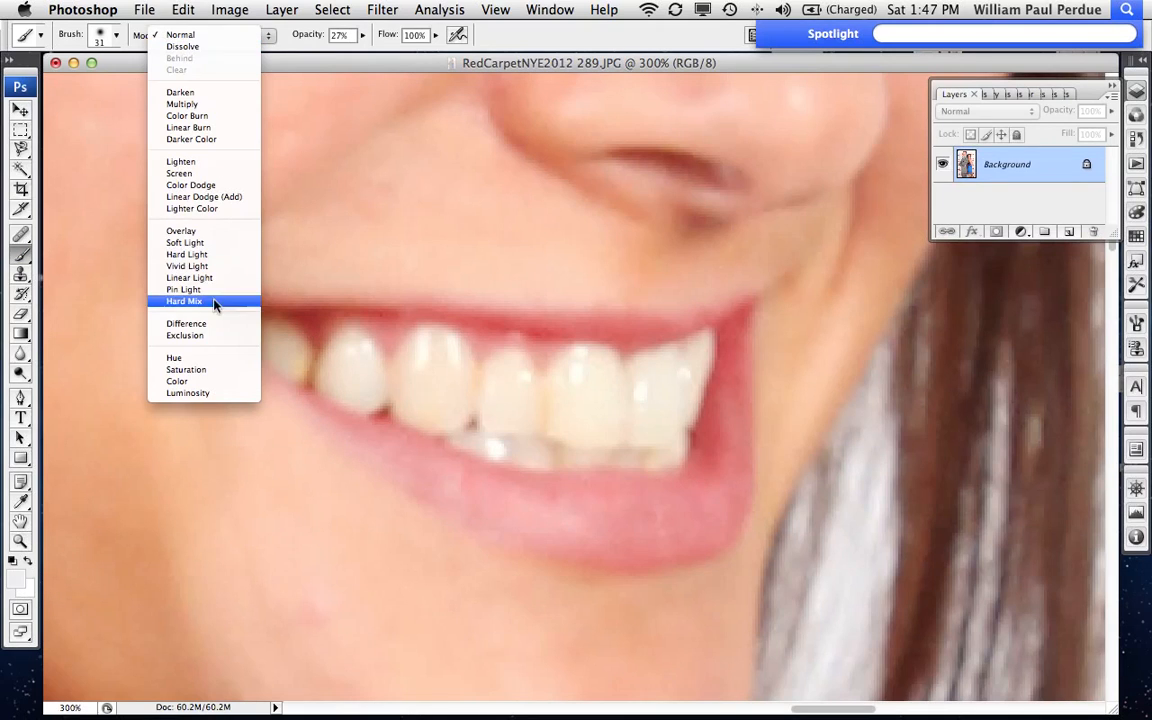
left_click(205, 370)
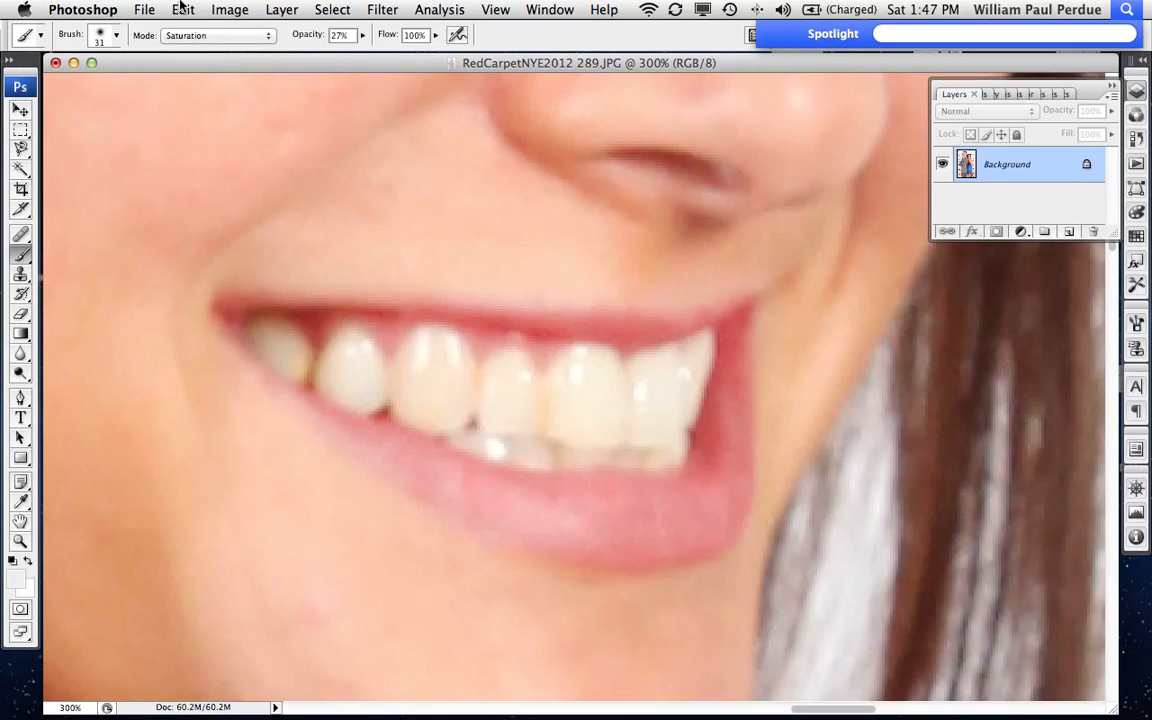
left_click(186, 36)
left_click(176, 23)
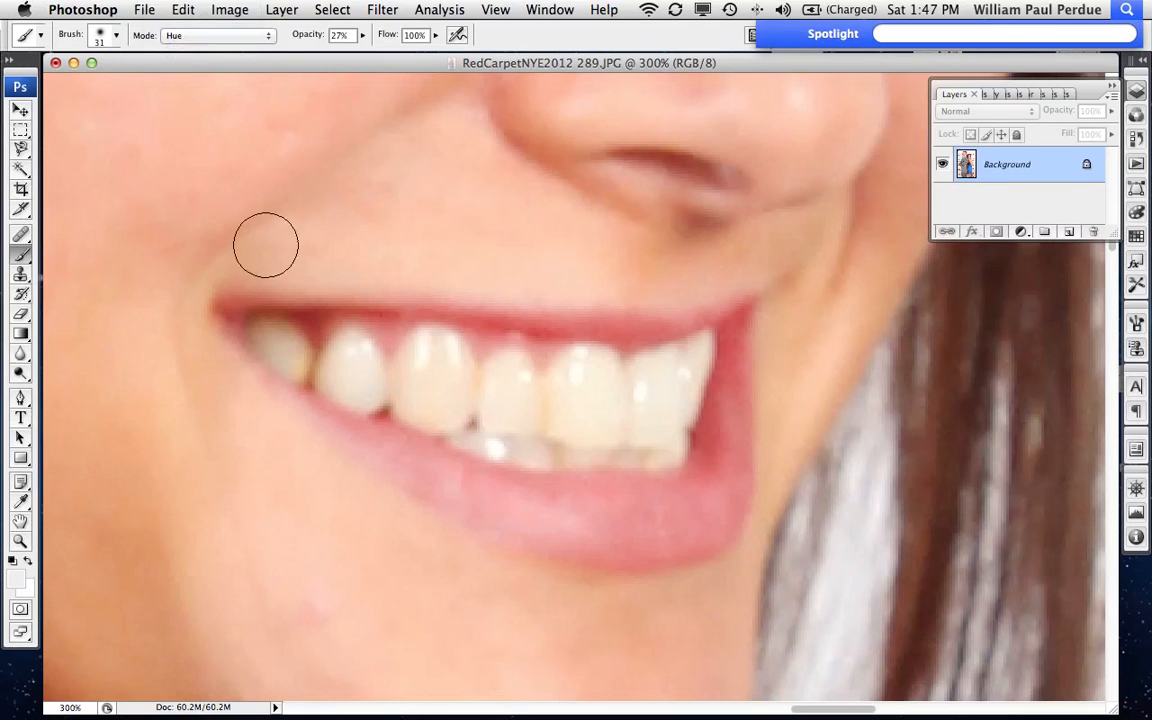
mouse_move(290, 345)
left_mouse_down()
mouse_move(311, 383)
mouse_move(312, 371)
left_mouse_up()
key("super+z")
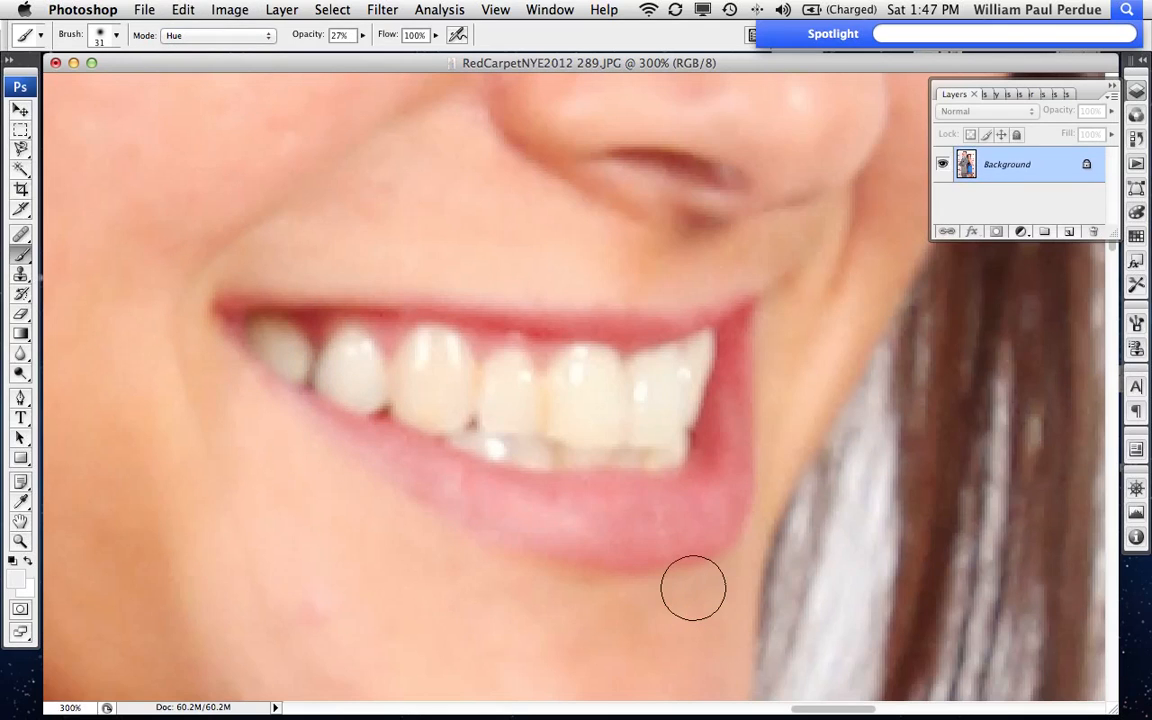
key("super+z")
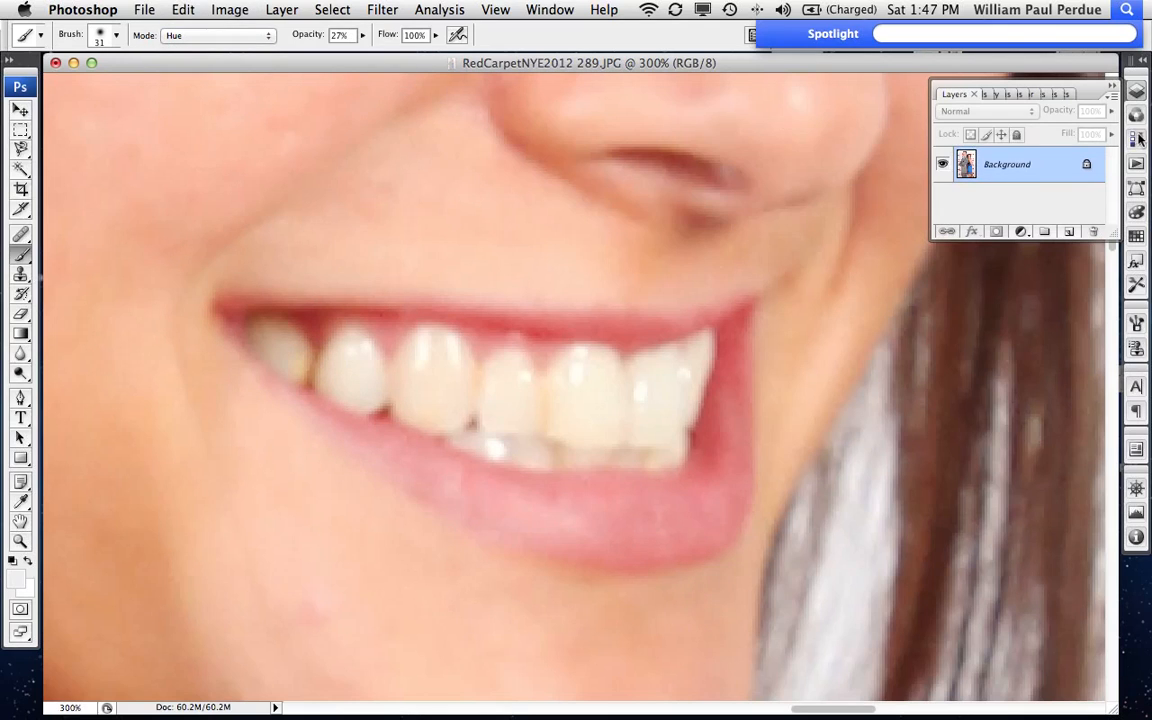
Step: Neutralize the rearmost tooth's yellow edge in Hue mode with a soft 21 px brush at 19% opacity
left_click_drag(320, 44, 280, 38)
mouse_move(298, 356)
left_mouse_down()
mouse_move(284, 345)
mouse_move(322, 380)
mouse_move(370, 379)
left_mouse_up()
key("super+z")
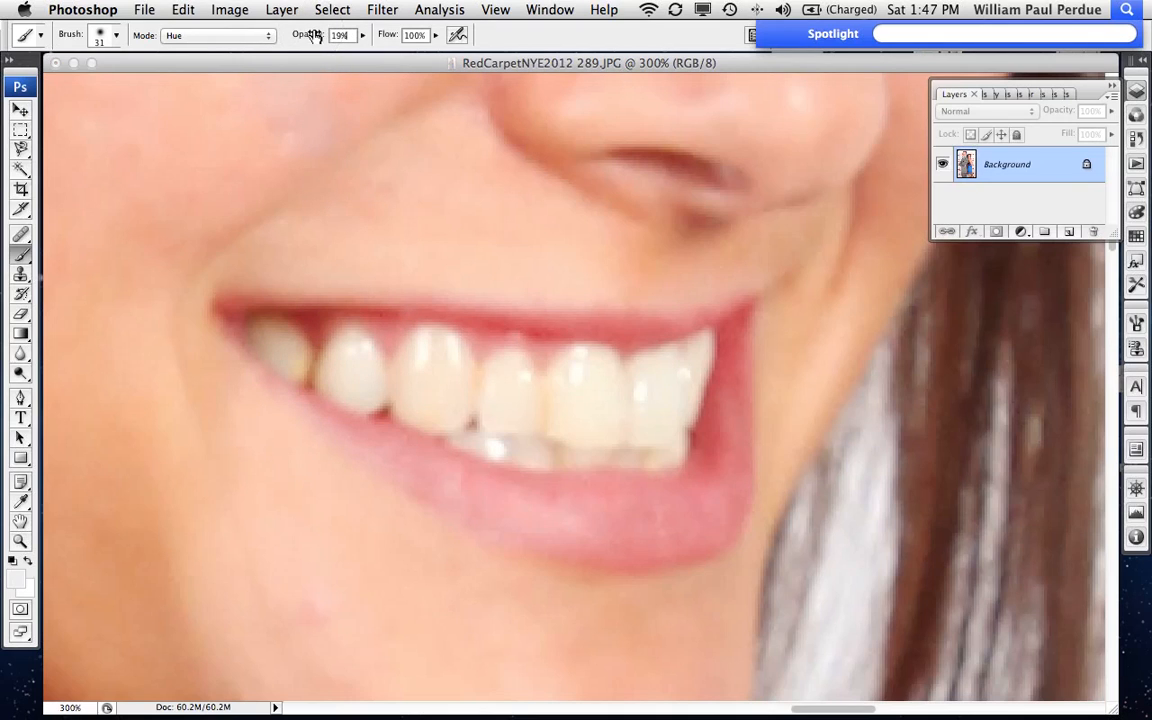
right_click(419, 393)
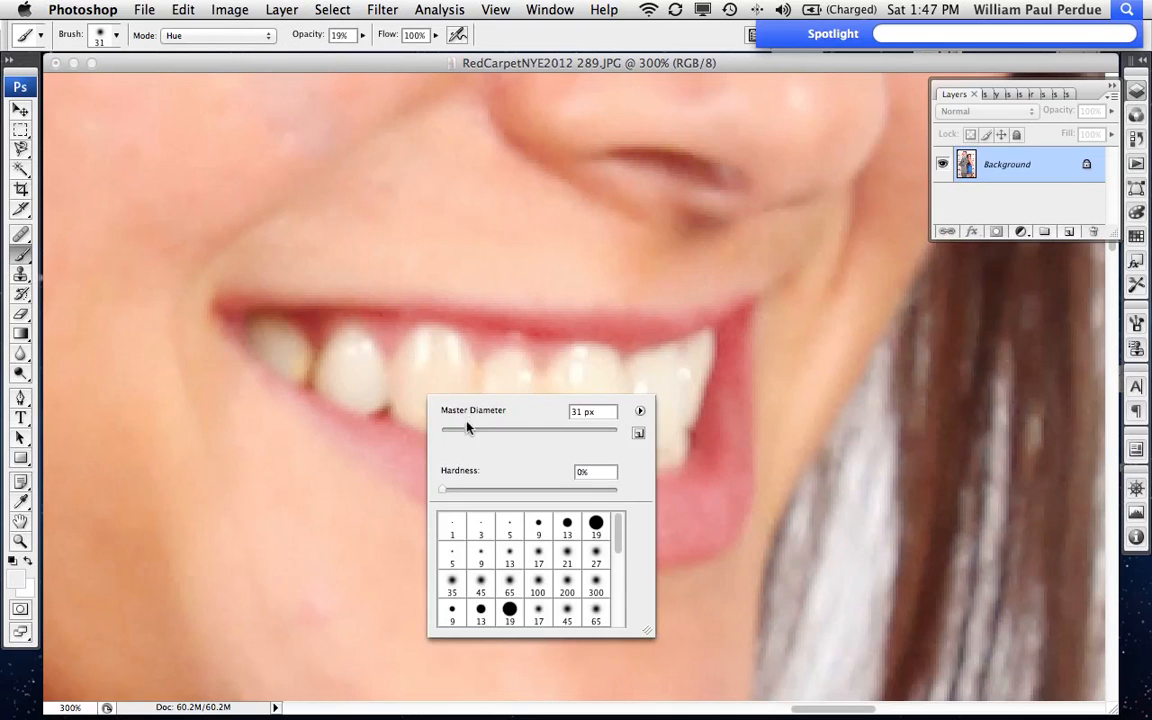
left_click(283, 342)
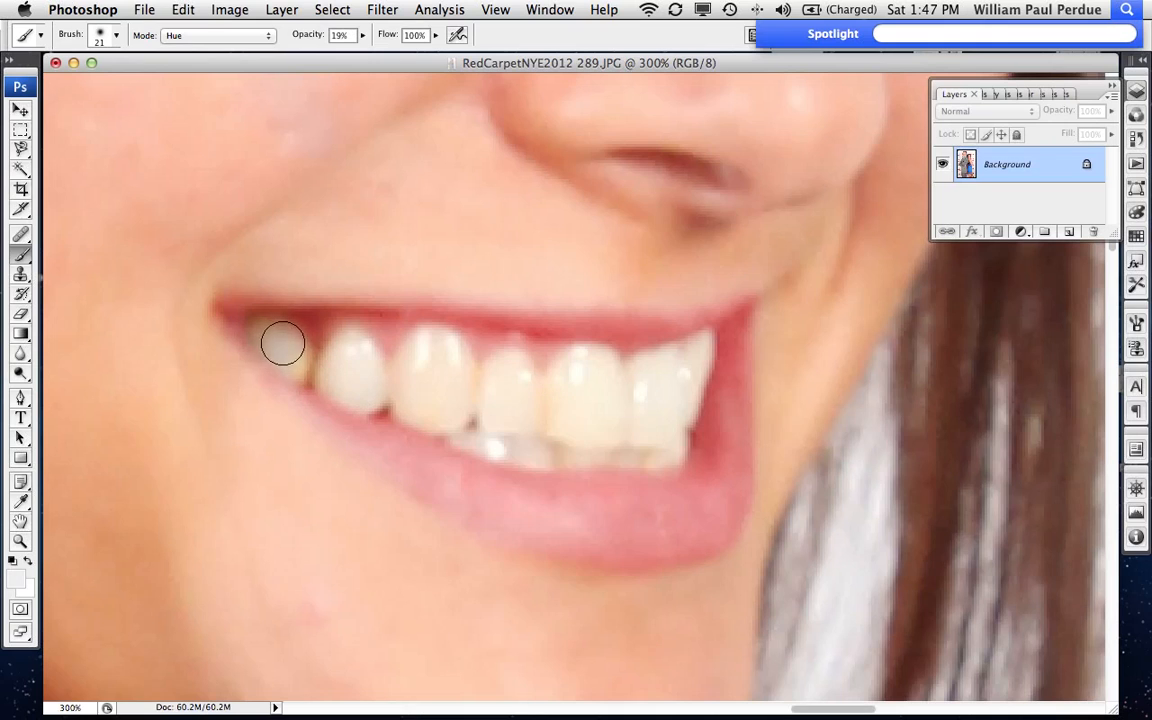
mouse_move(315, 371)
left_mouse_down()
mouse_move(357, 368)
mouse_move(393, 386)
mouse_move(434, 361)
mouse_move(450, 396)
mouse_move(424, 404)
mouse_move(508, 391)
mouse_move(491, 370)
mouse_move(494, 399)
mouse_move(574, 415)
mouse_move(602, 378)
mouse_move(566, 437)
mouse_move(532, 440)
mouse_move(634, 444)
mouse_move(674, 409)
mouse_move(686, 368)
mouse_move(622, 393)
mouse_move(581, 380)
mouse_move(553, 406)
mouse_move(548, 393)
mouse_move(477, 391)
mouse_move(391, 406)
mouse_move(432, 352)
mouse_move(435, 375)
mouse_move(362, 414)
mouse_move(259, 325)
left_mouse_up()
Step: Review both retouched faces and the whole portrait, fitted to the screen in an enlarged document window
key("super+minus")
key("super+minus")
key("super+minus")
key("super+minus")
key("super+minus")
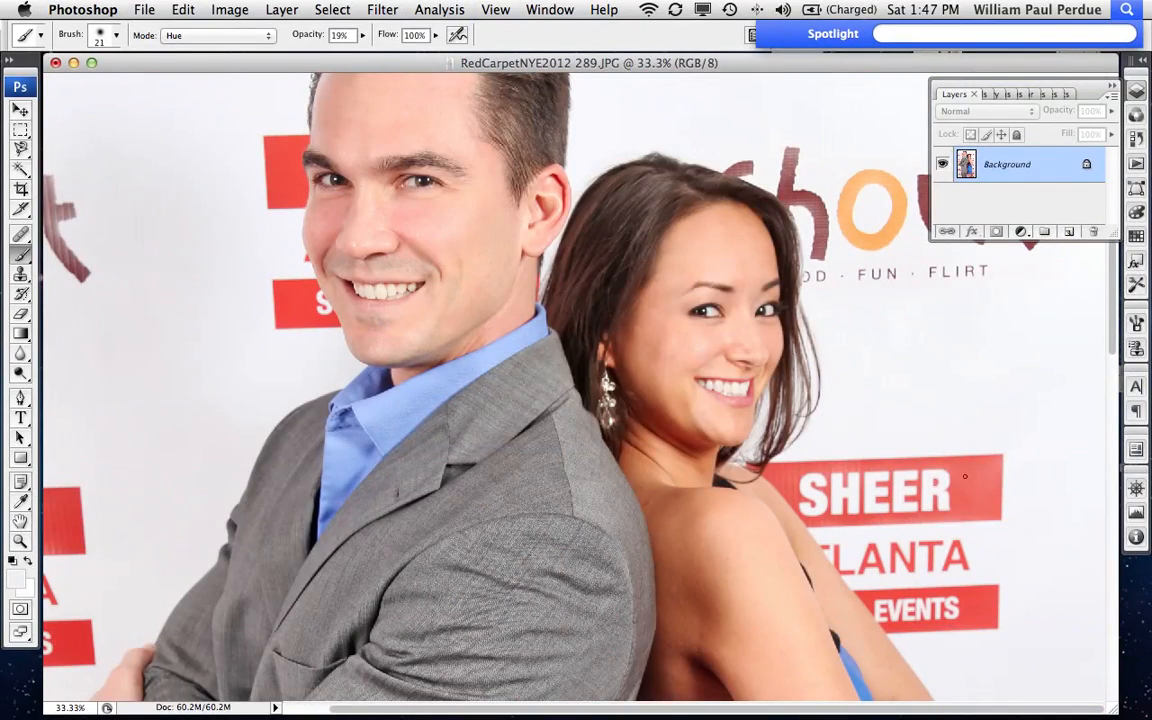
scroll(666, 370, "up", 5)
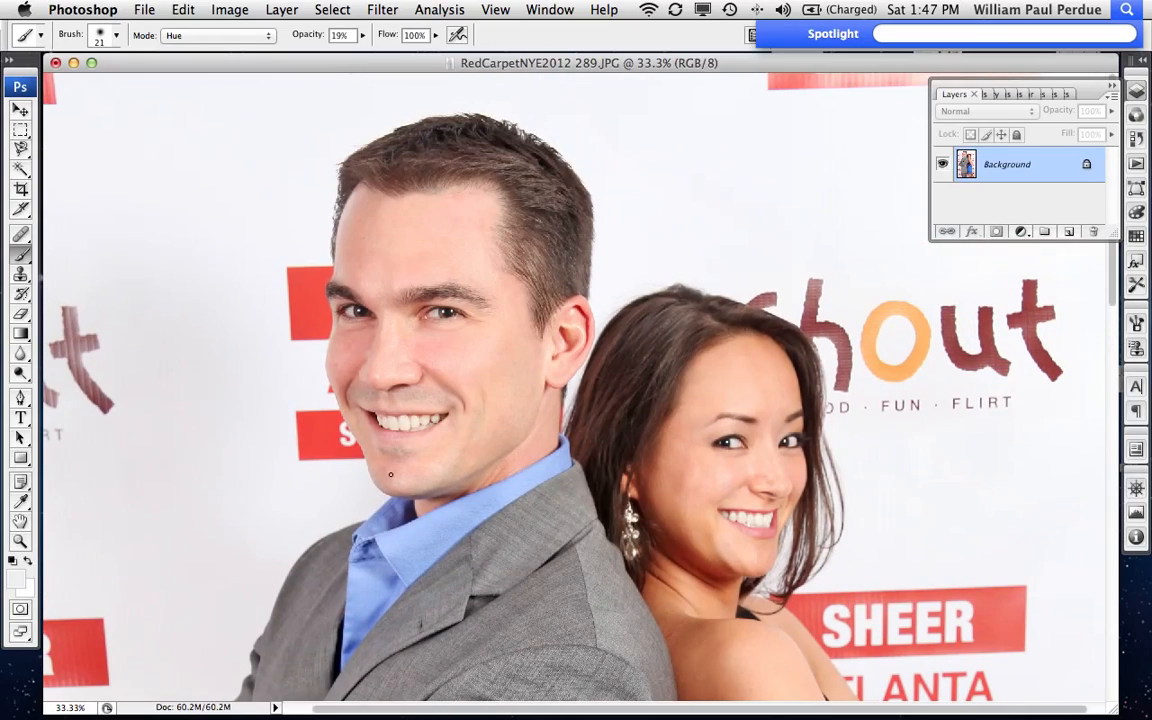
scroll(390, 474, "down", 15)
scroll(390, 474, "up", 15)
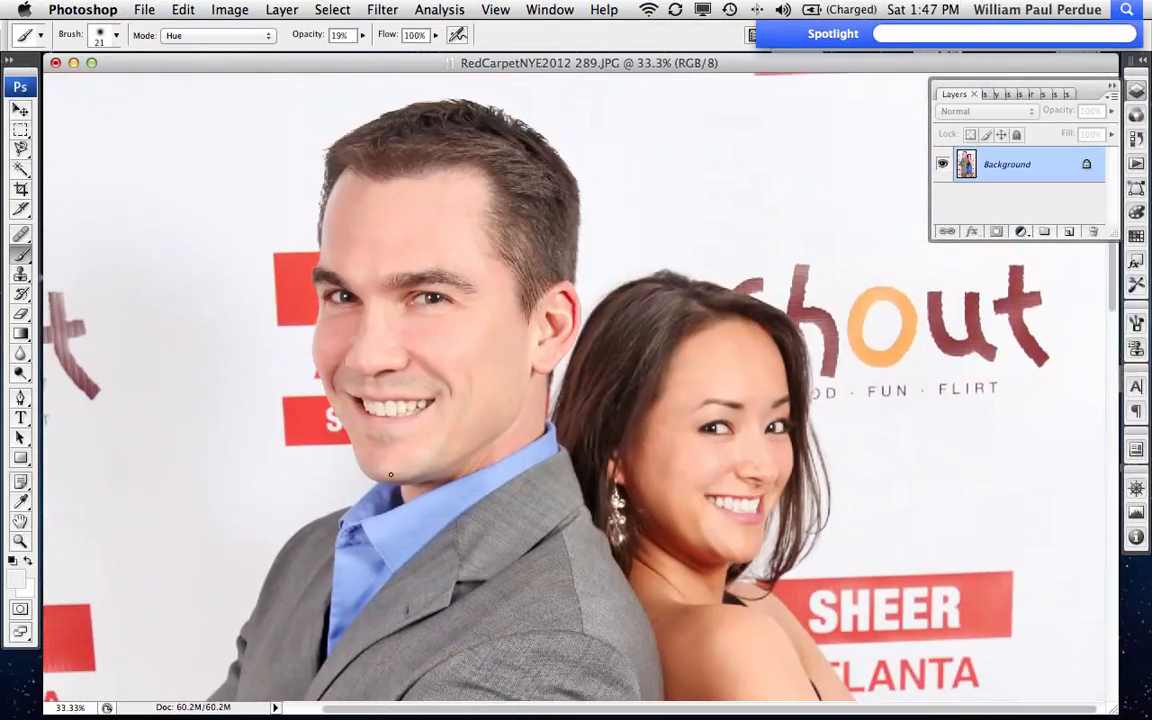
key("super+0")
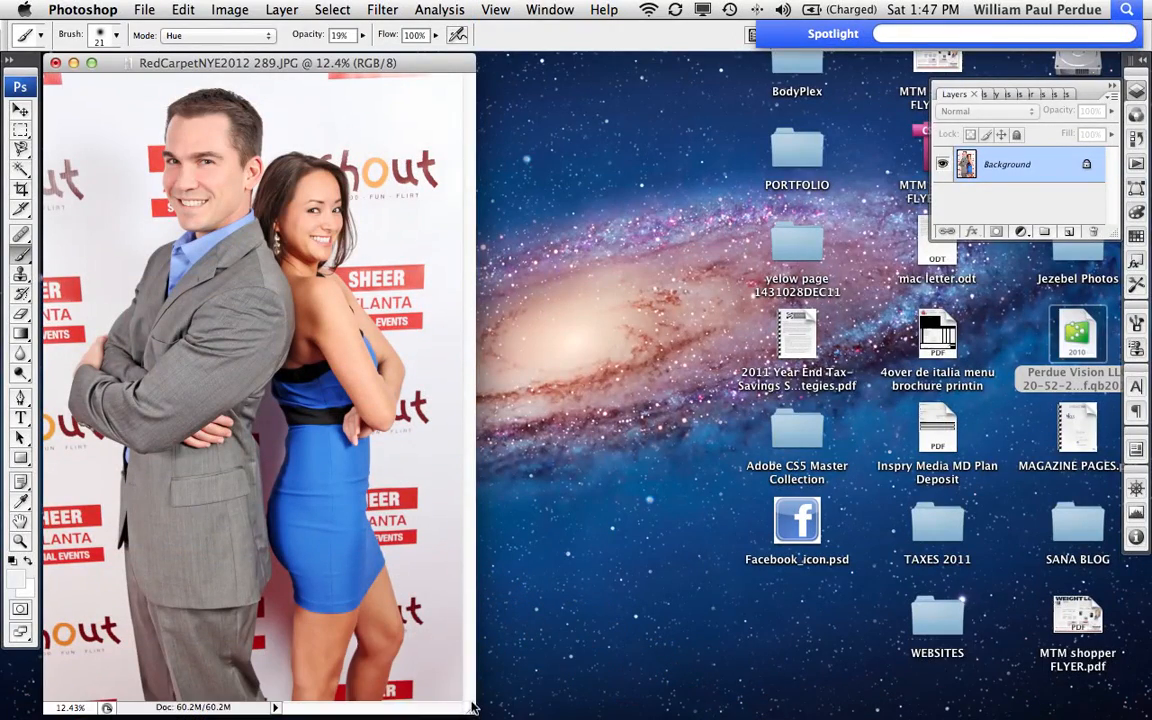
left_click_drag(472, 707, 1122, 712)
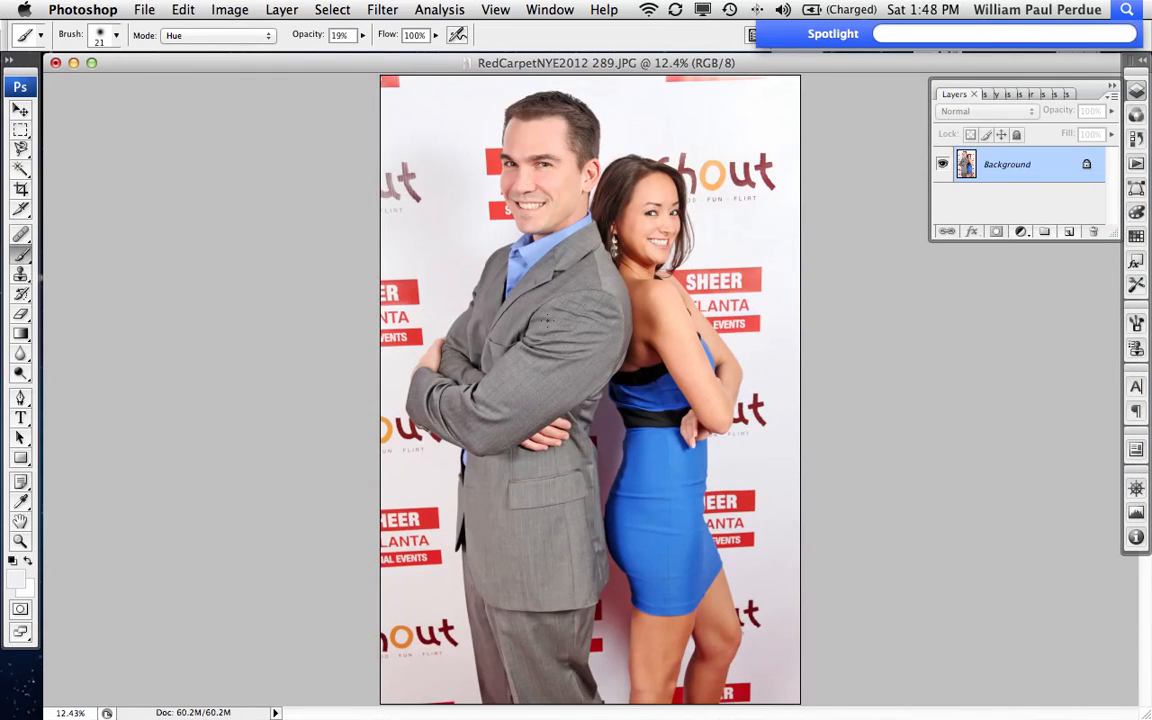
Step: Save the retouched RedCarpetNYE2012 289.JPG, agreeing to update to the latest version, and close the document
key("super+s")
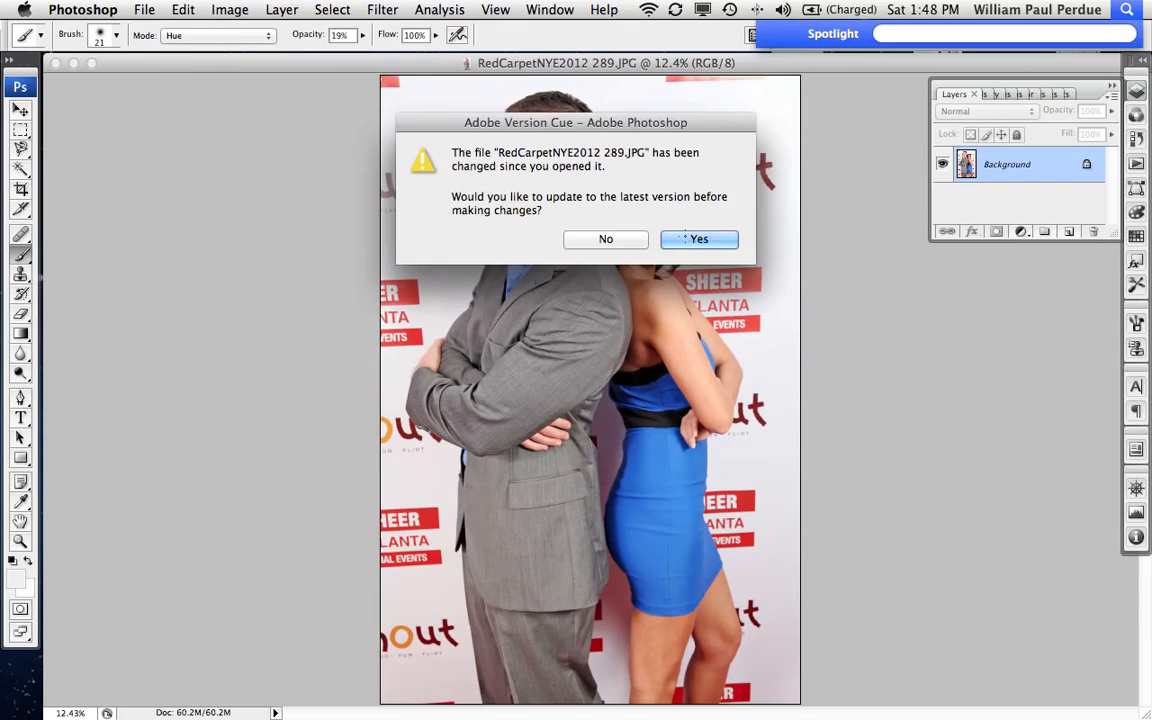
left_click(681, 234)
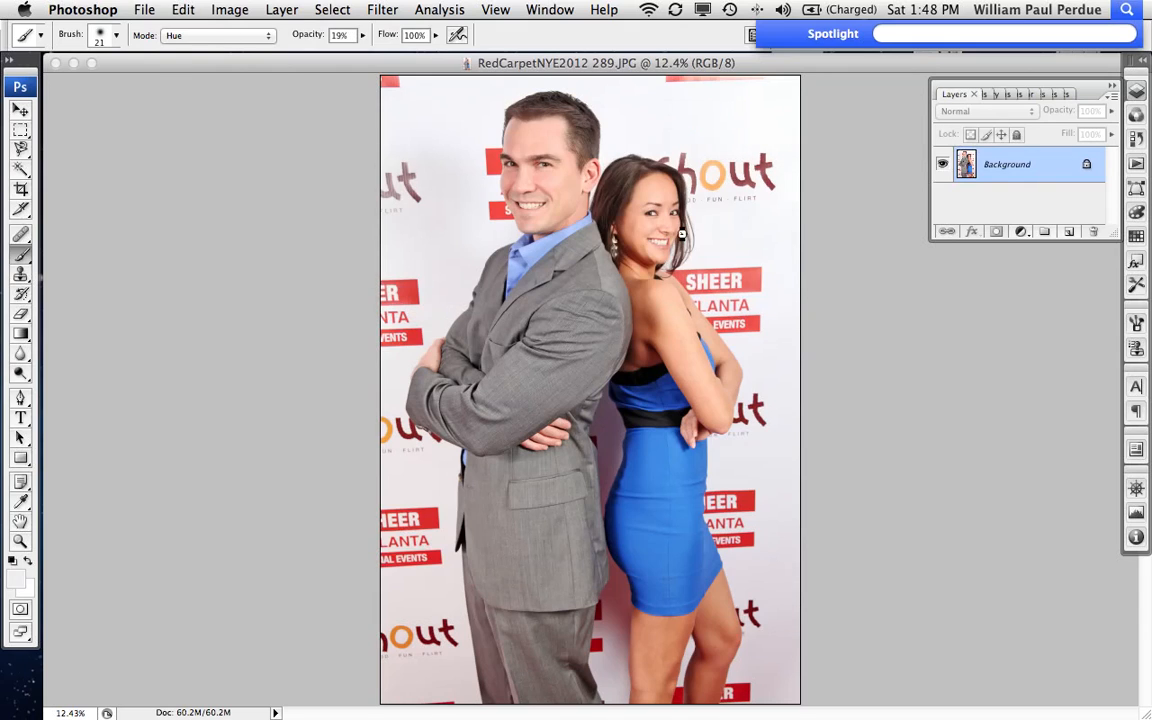
key("super+s")
left_click_drag(697, 62, 699, 60)
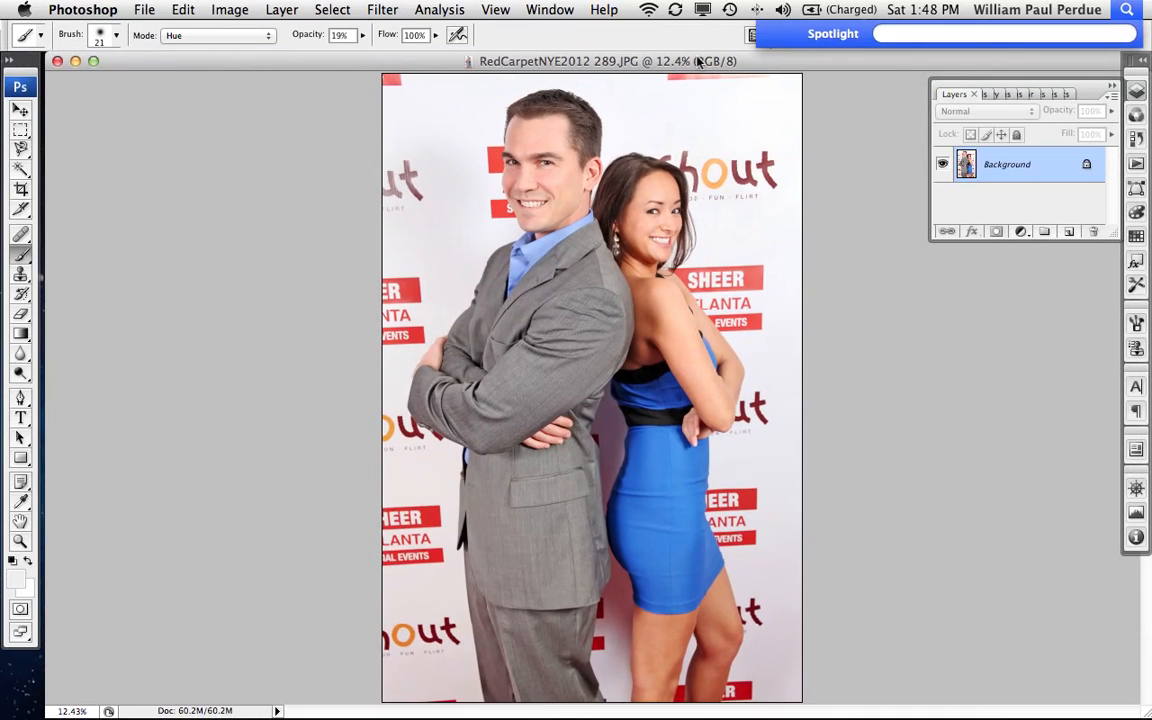
key("super+w")
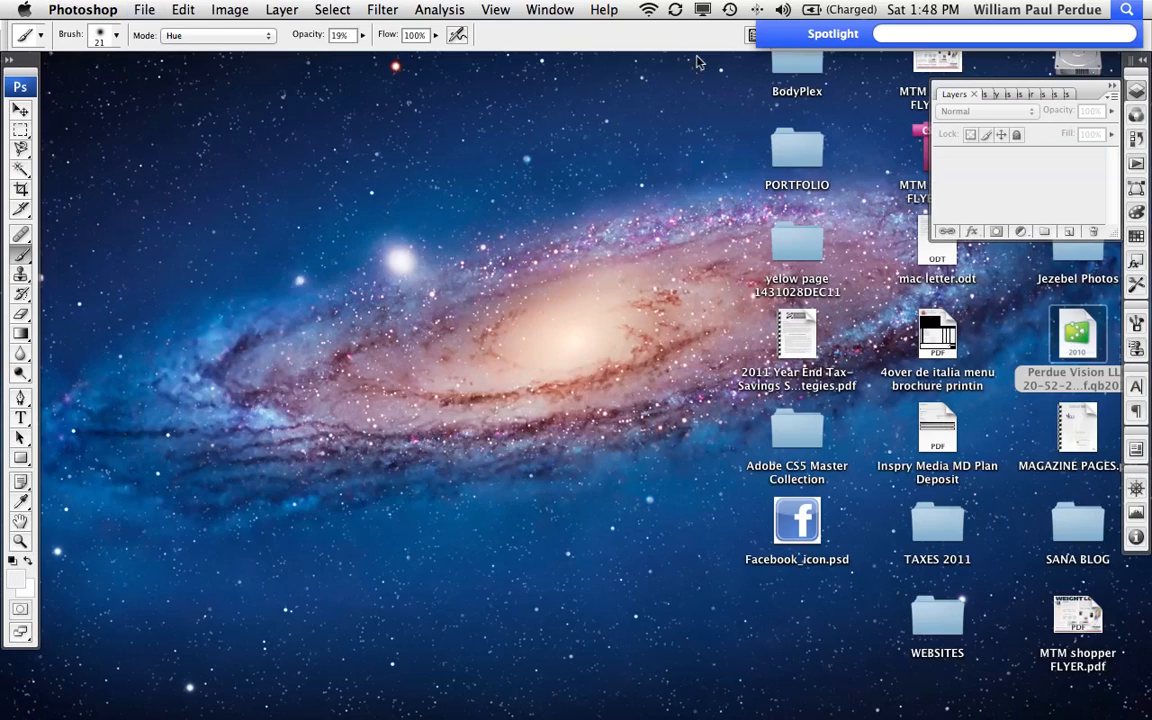
Step: Switch to Finder and open all the photos from the Jezebel Photos folder in Photoshop
left_click(882, 169)
left_click(1060, 262)
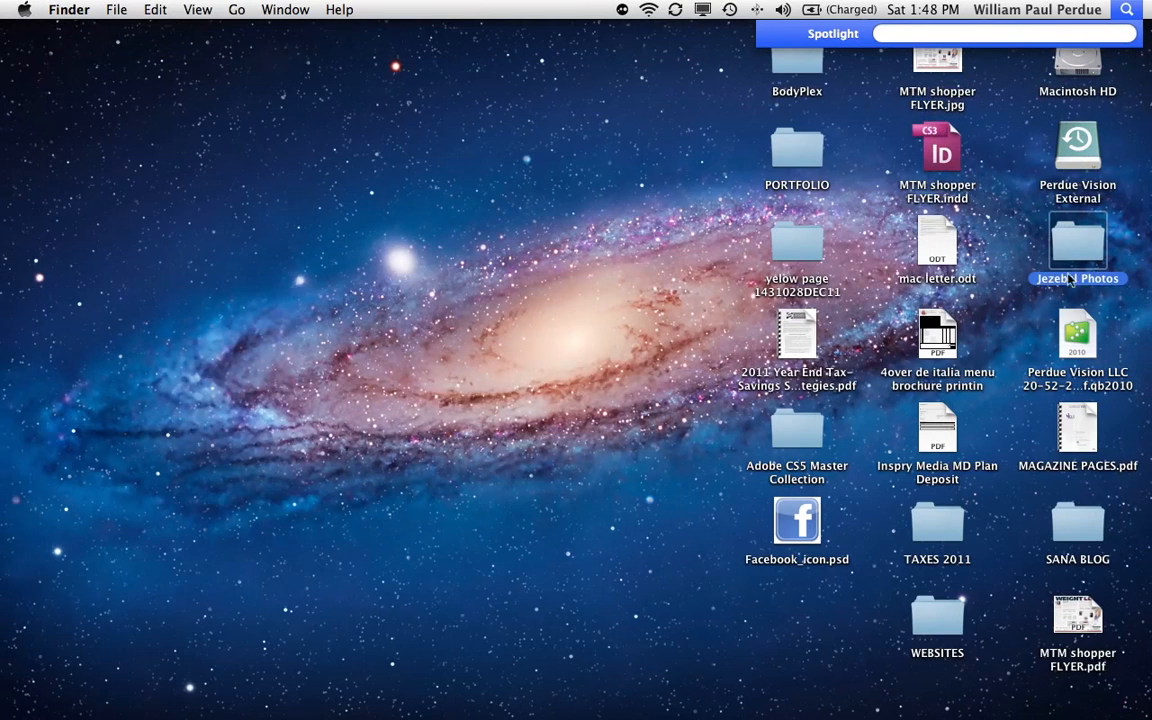
double_click(1075, 258)
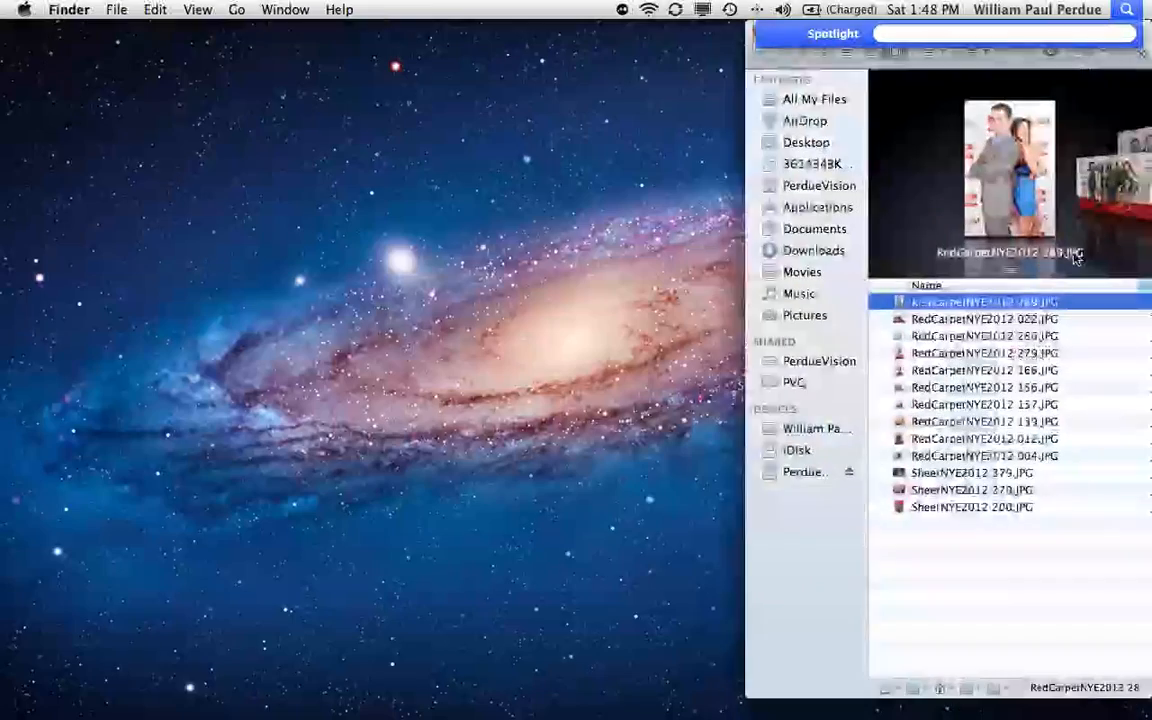
key("super+a")
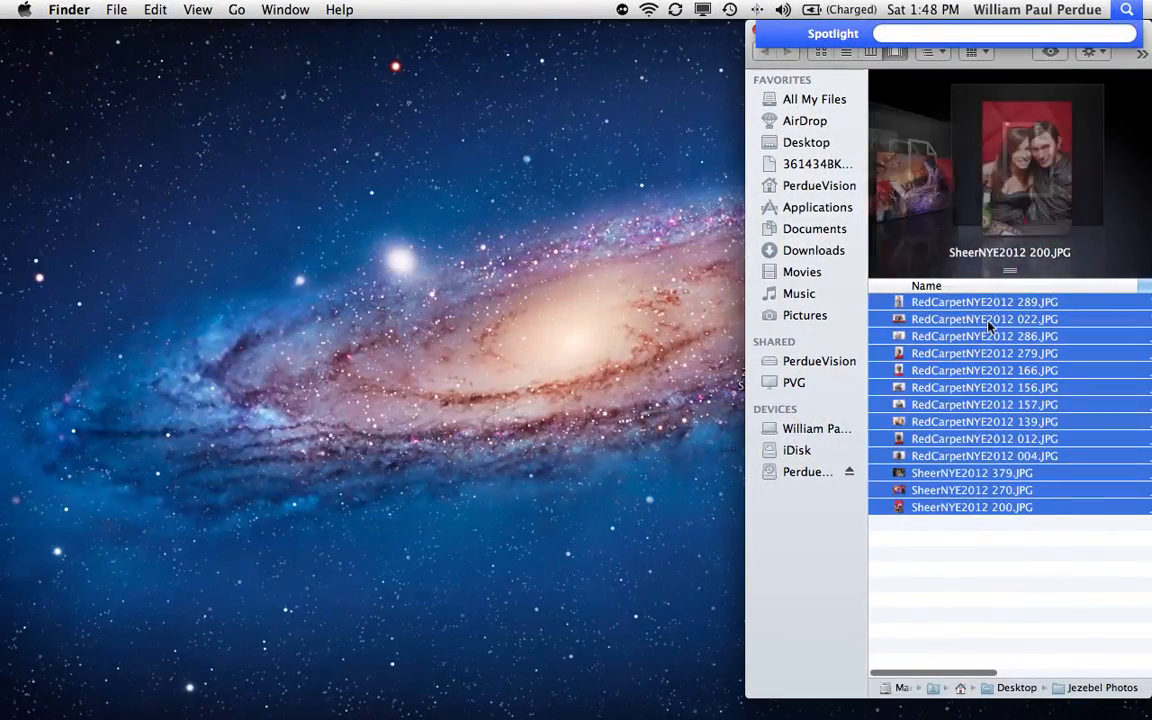
left_click(987, 320)
key("super+a")
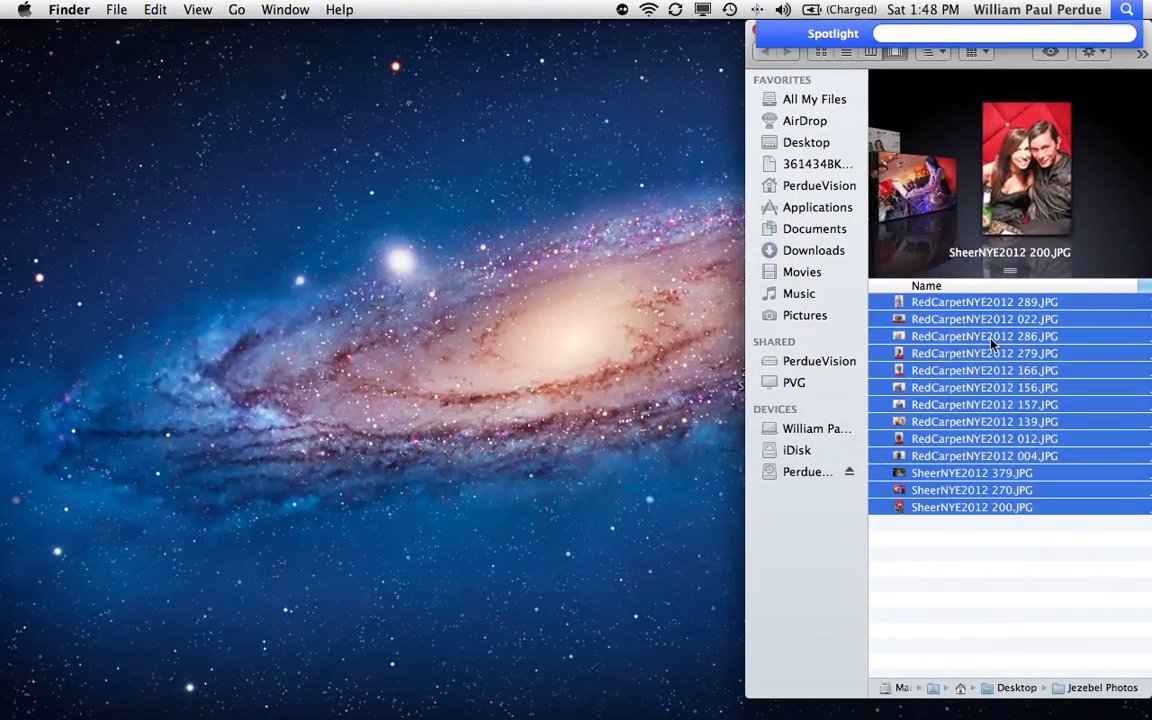
left_click_drag(987, 372, 465, 698)
left_click_drag(375, 698, 324, 681)
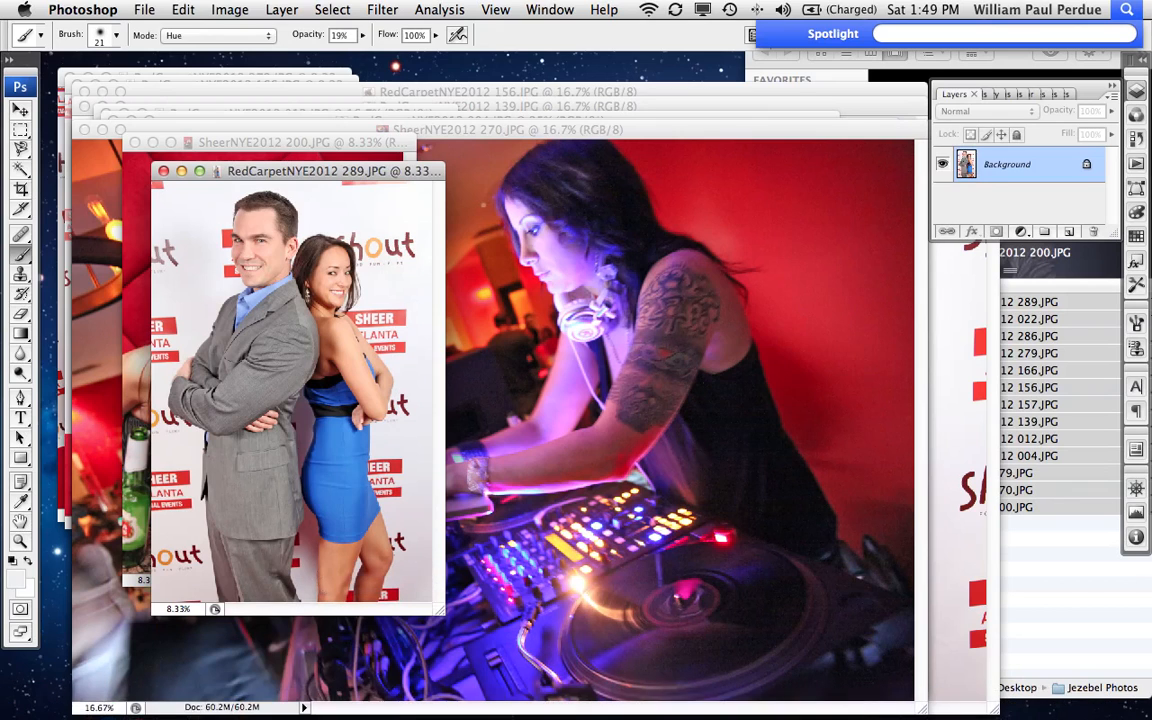
Step: Move the RedCarpetNYE2012 289.JPG window clear of the other photos' title bars and fit the image to the screen
mouse_move(323, 173)
left_mouse_down()
mouse_move(349, 175)
mouse_move(300, 170)
mouse_move(306, 177)
left_mouse_up()
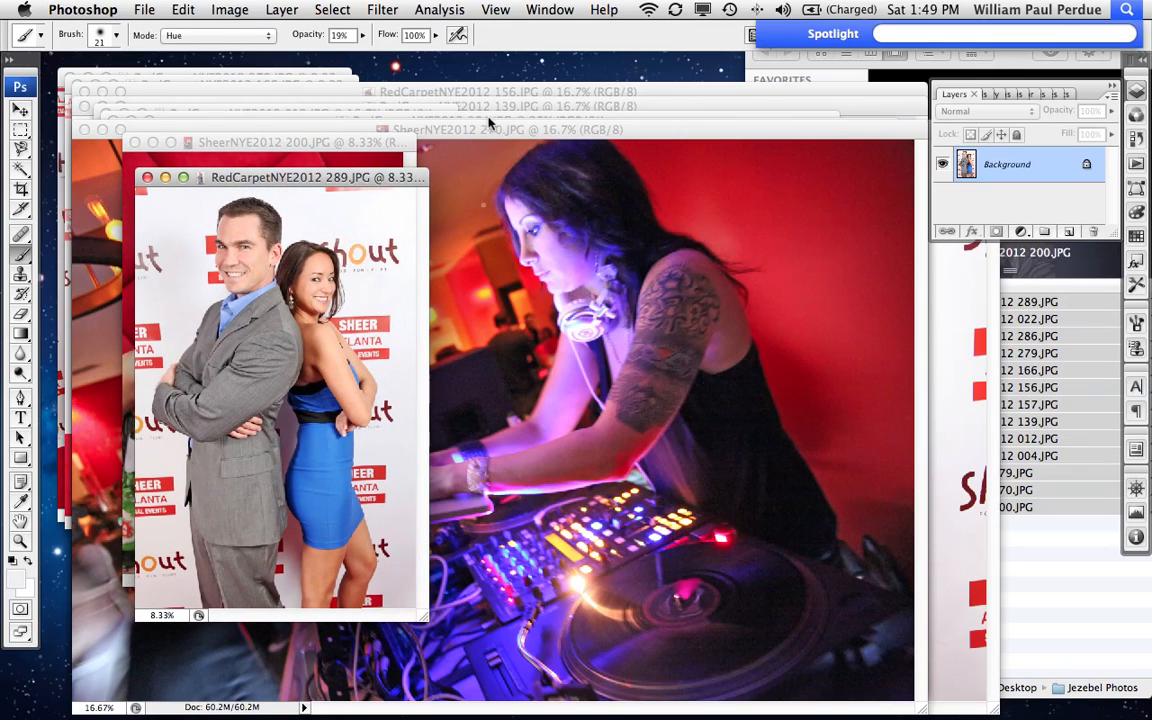
left_click_drag(386, 178, 567, 63)
key("super+0")
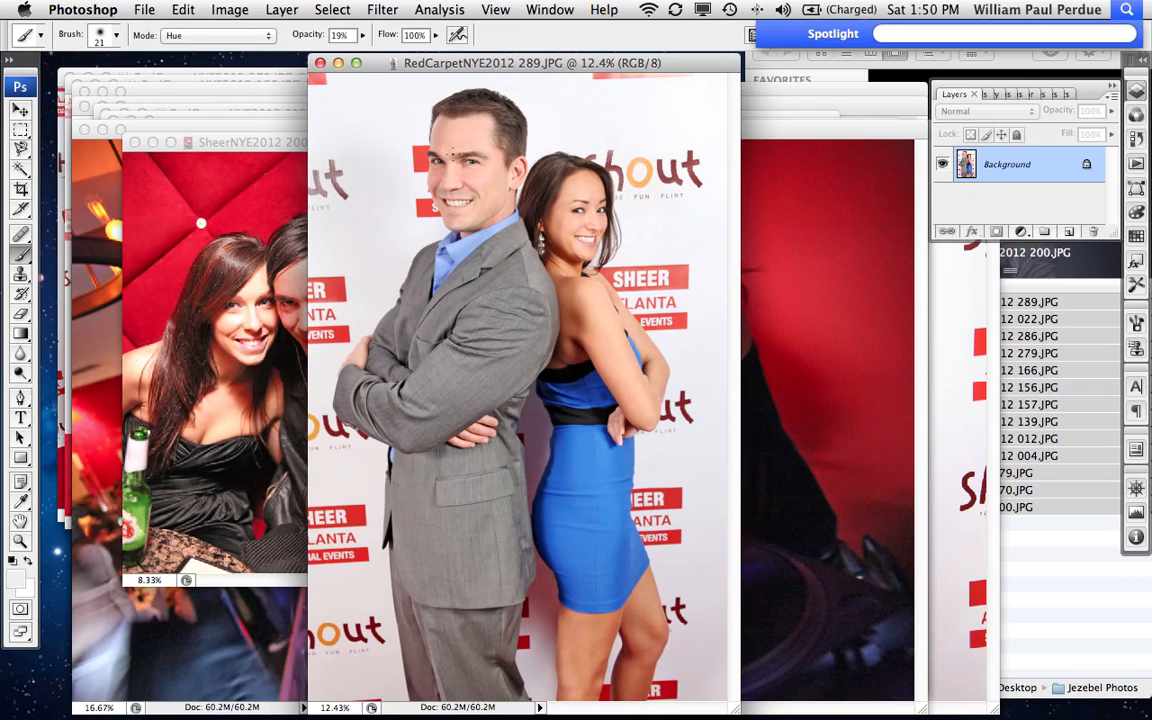
mouse_move(524, 686)
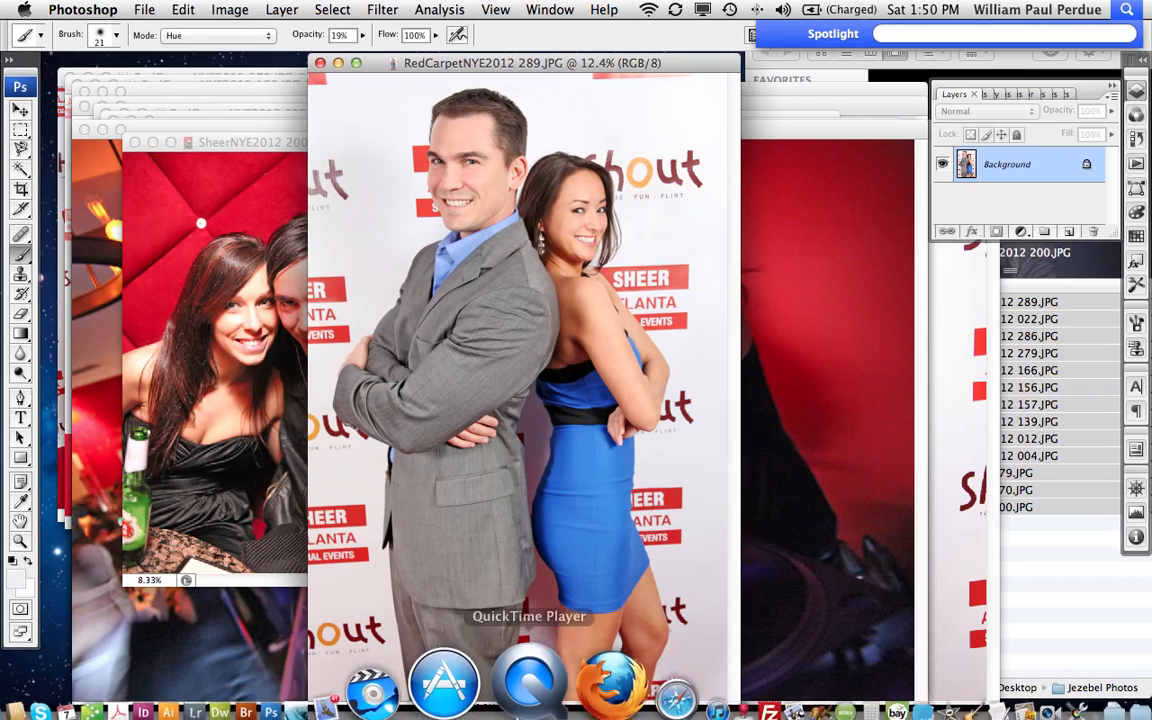
left_click(524, 686)
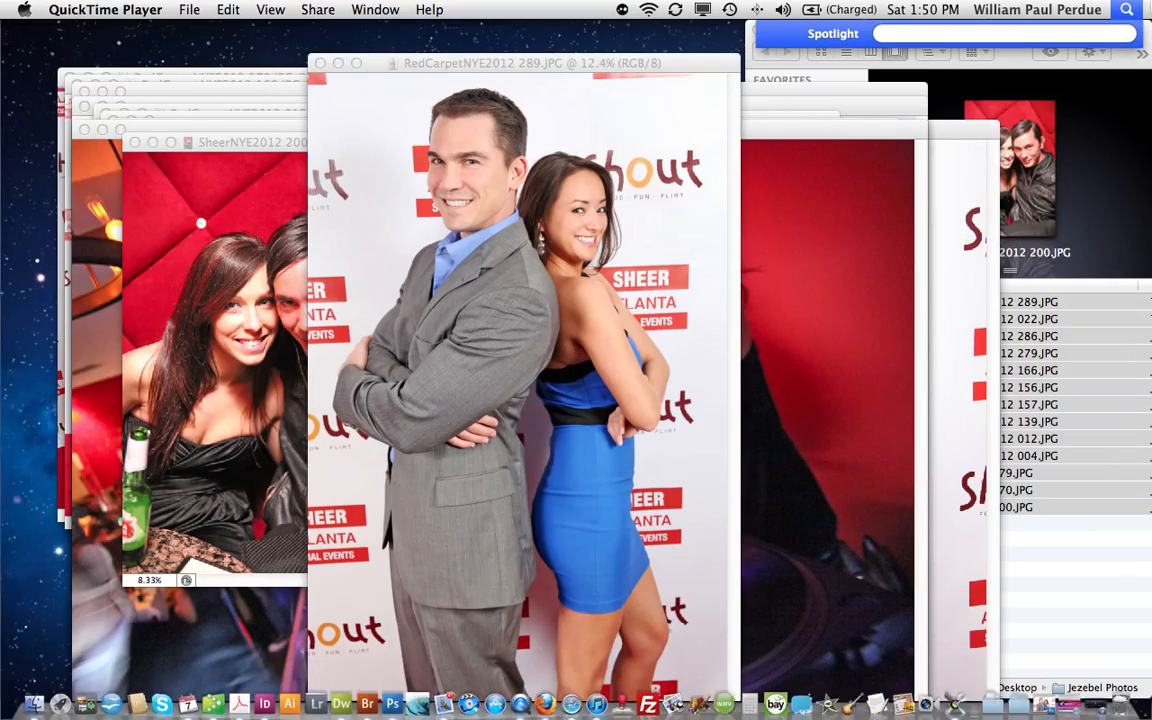
key("ctrl+Up")
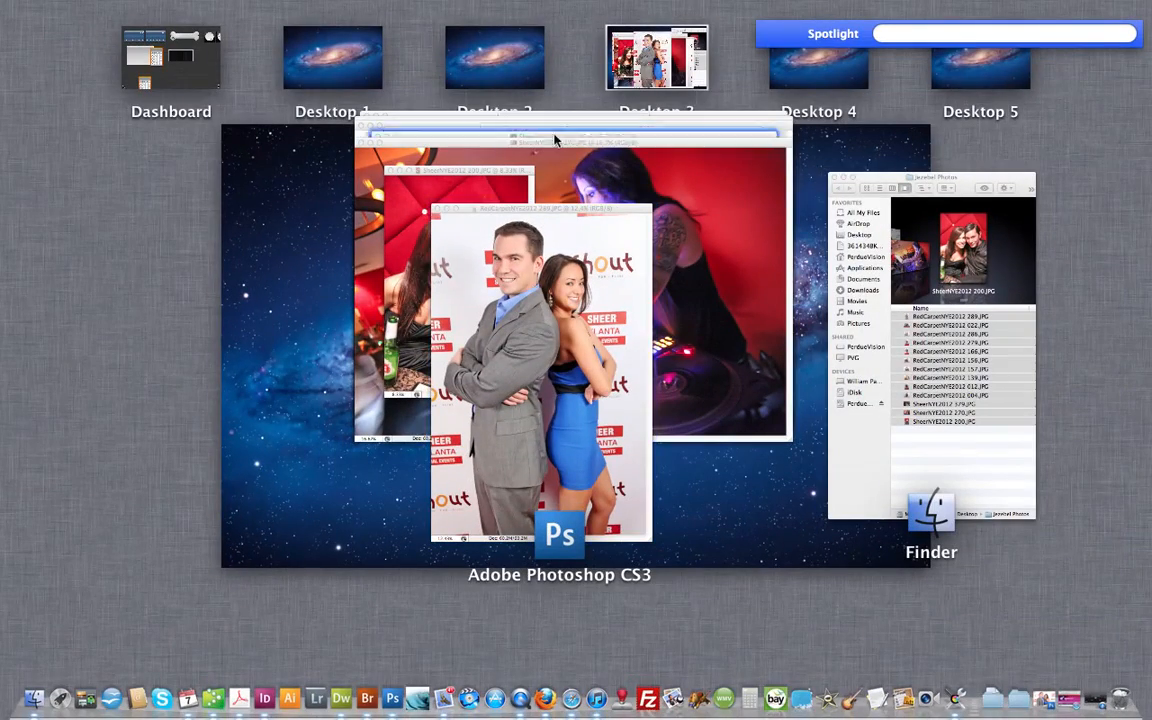
left_click(1097, 652)
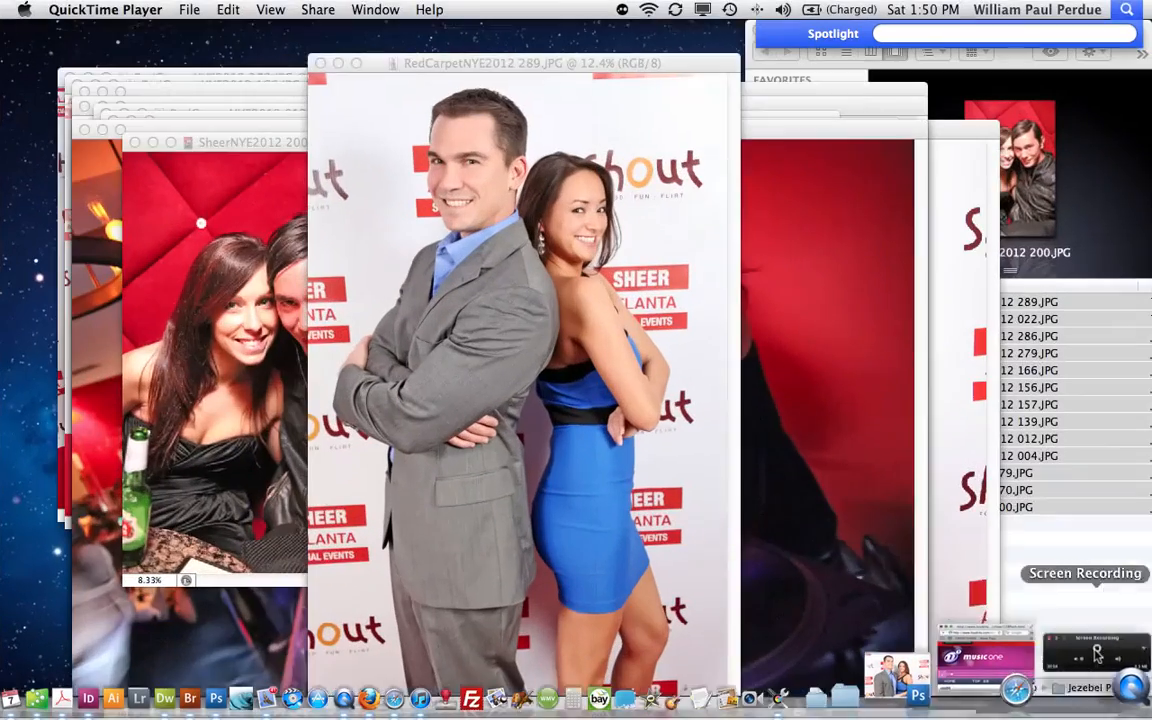